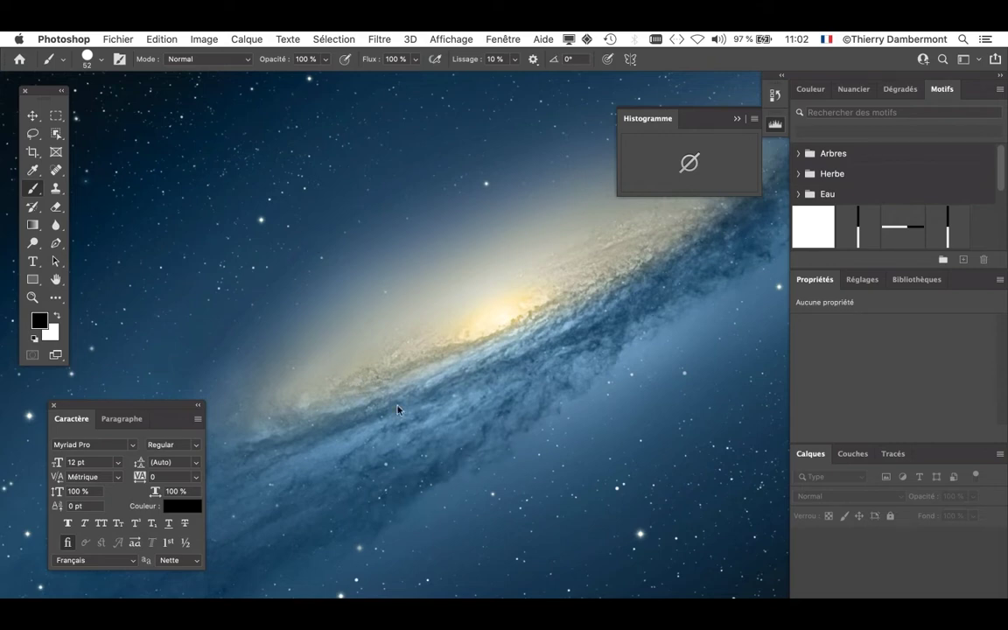
Step: Switch from Photoshop to Firefox, which shows Google Images results for 'xp pen tablet'
{"action": "key", "text": "super+Tab"}
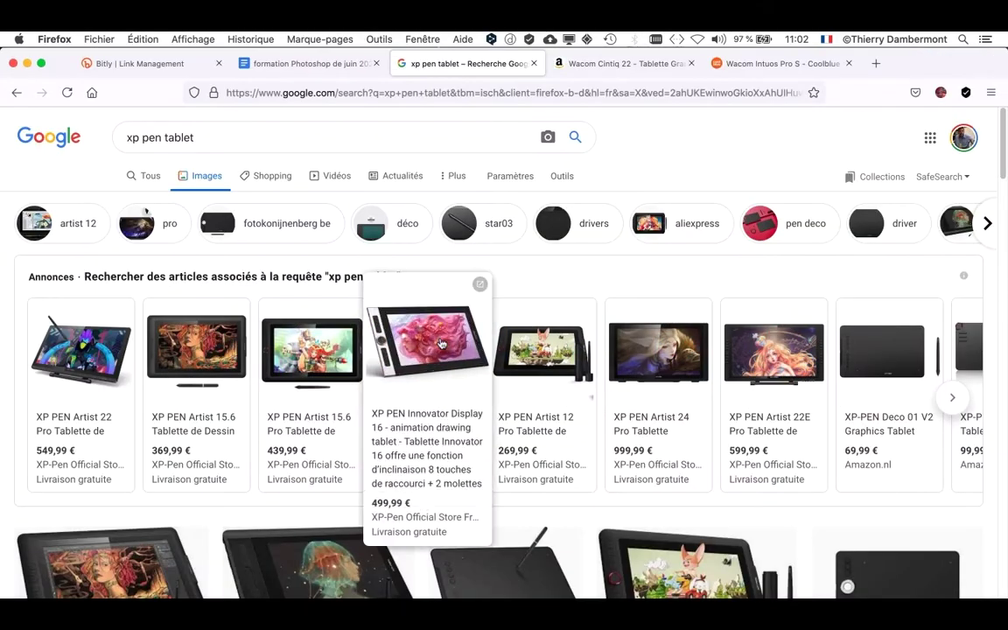
Step: Close the Google, Amazon and Coolblue tabs, load bing.com in a new tab and dismiss Personnalisez Bing
{"action": "left_click", "coordinate": [534, 64]}
{"action": "left_click", "coordinate": [533, 63]}
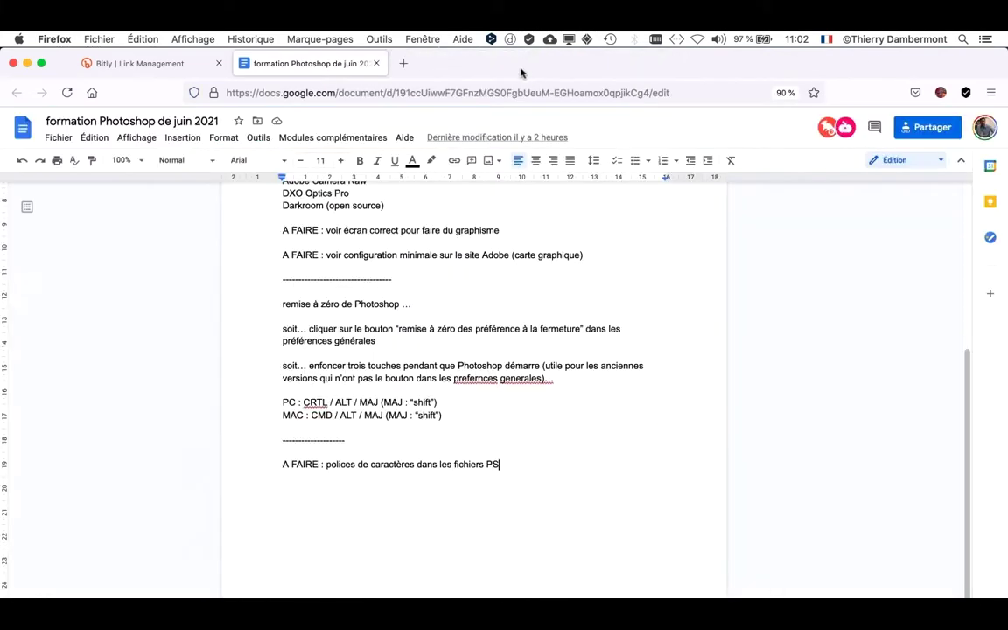
{"action": "left_click", "coordinate": [403, 64]}
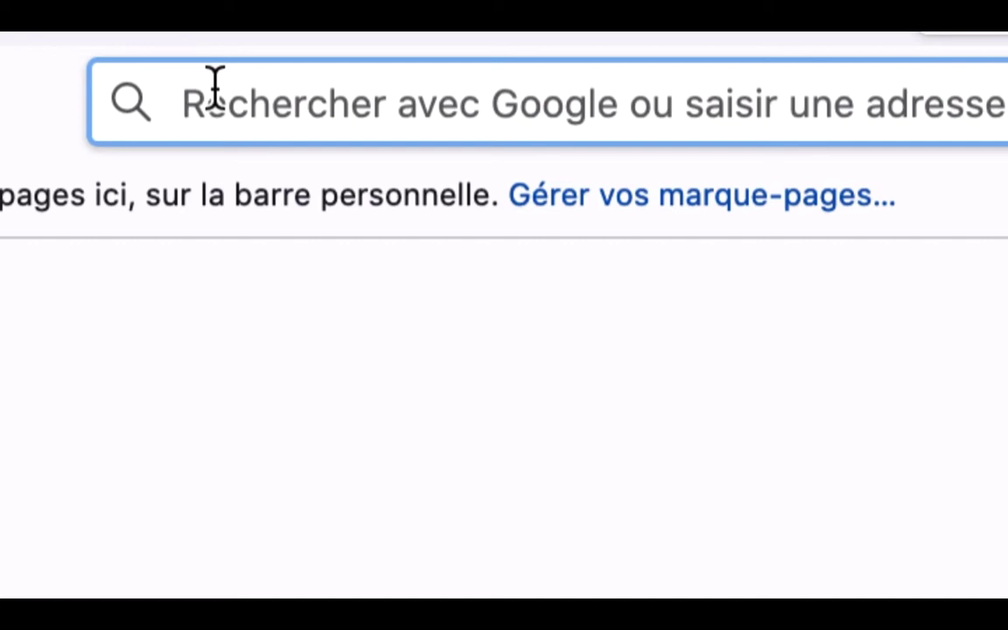
{"action": "type", "text": "bing."}
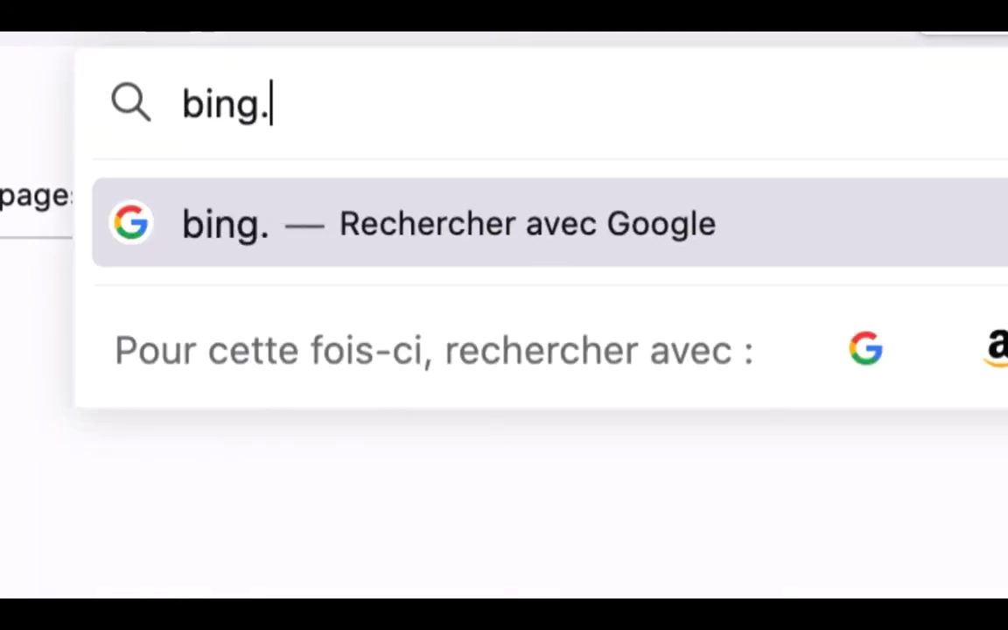
{"action": "type", "text": "com"}
{"action": "key", "text": "Return"}
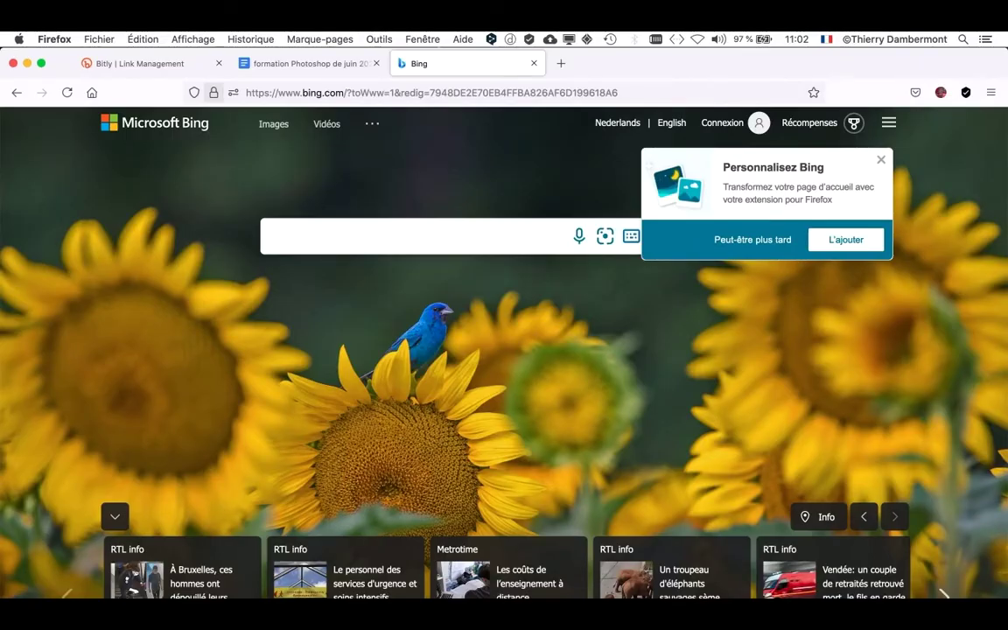
{"action": "left_click", "coordinate": [881, 159]}
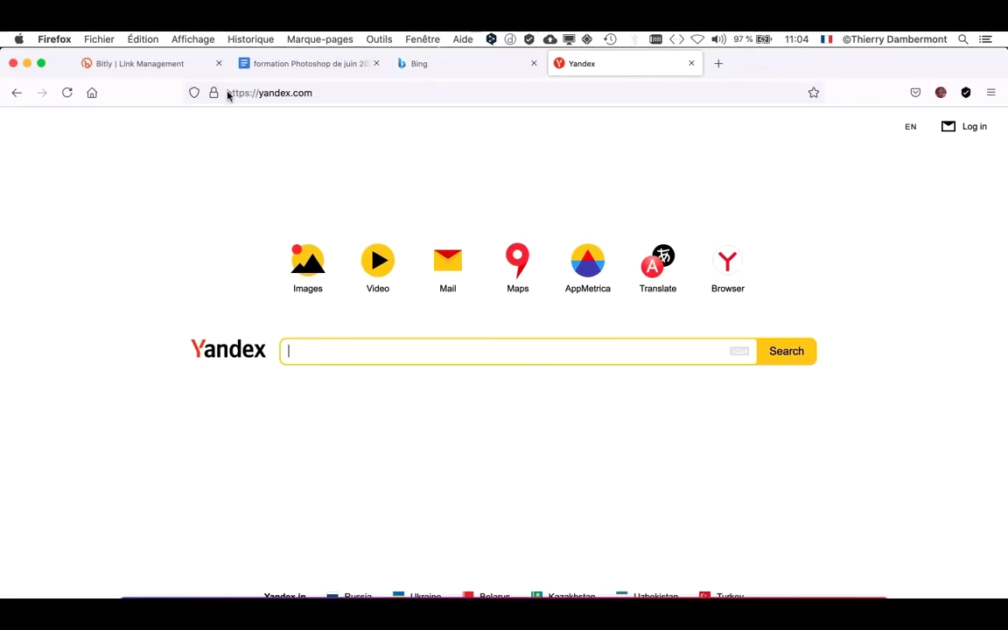
Step: Close the Yandex tab and run a Bing web search for 'colorful bird'
{"action": "left_click", "coordinate": [690, 63]}
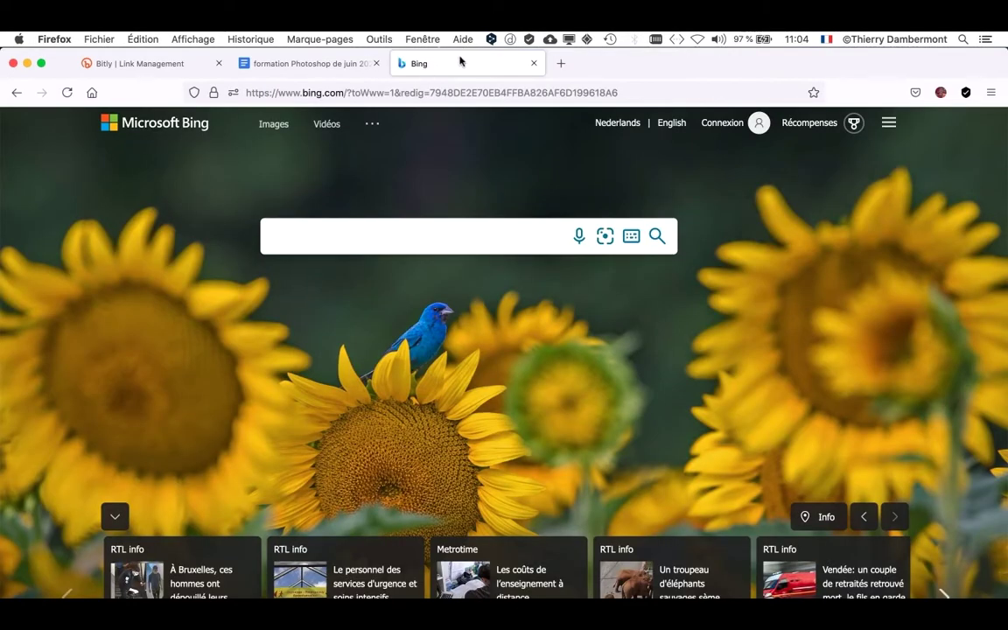
{"action": "left_click", "coordinate": [388, 241]}
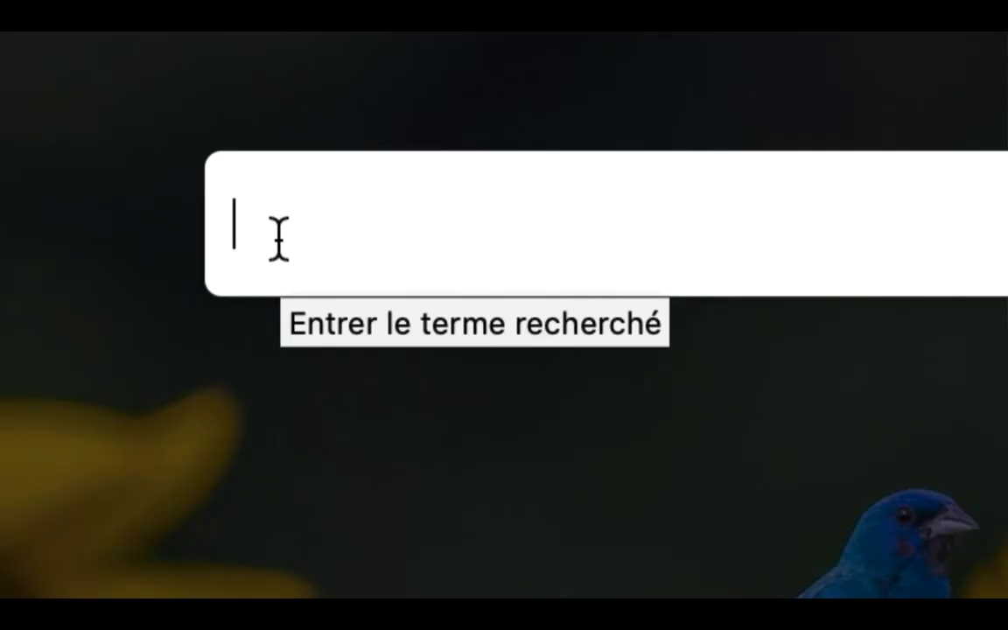
{"action": "type", "text": "colorful "}
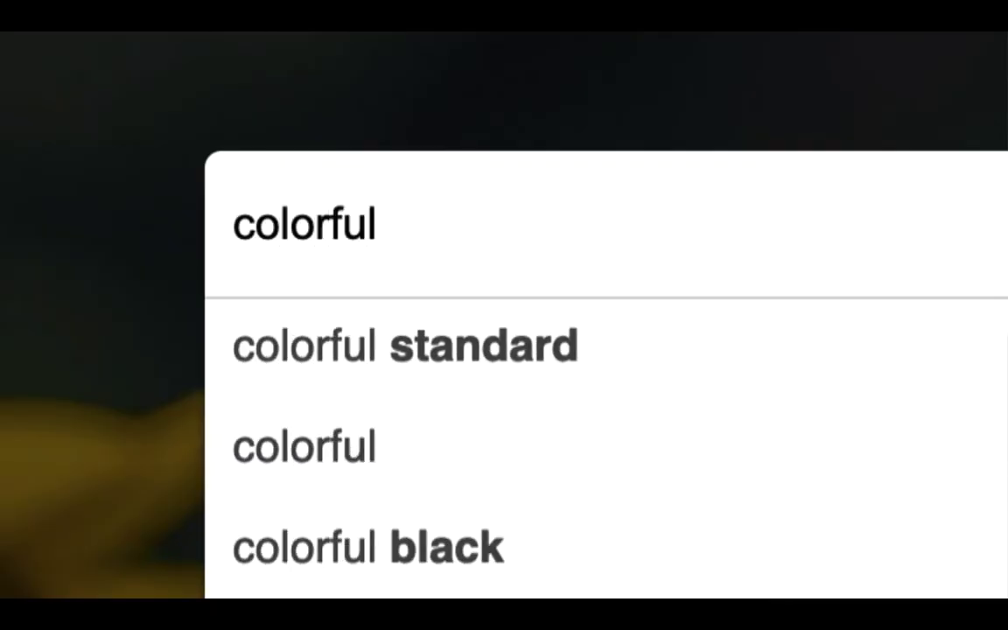
{"action": "type", "text": "bird"}
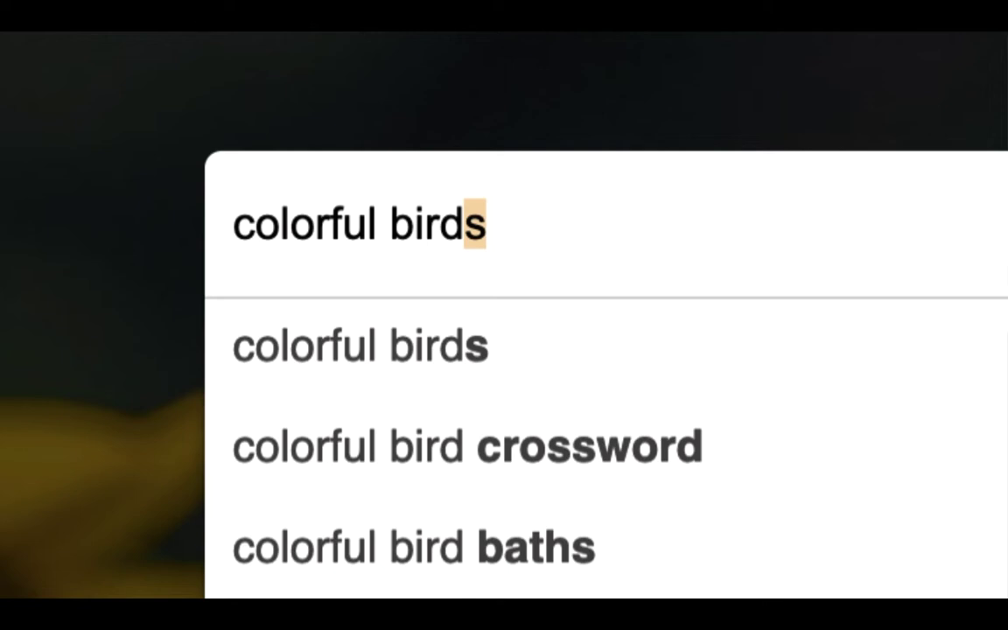
{"action": "key", "text": "BackSpace"}
{"action": "key", "text": "Return"}
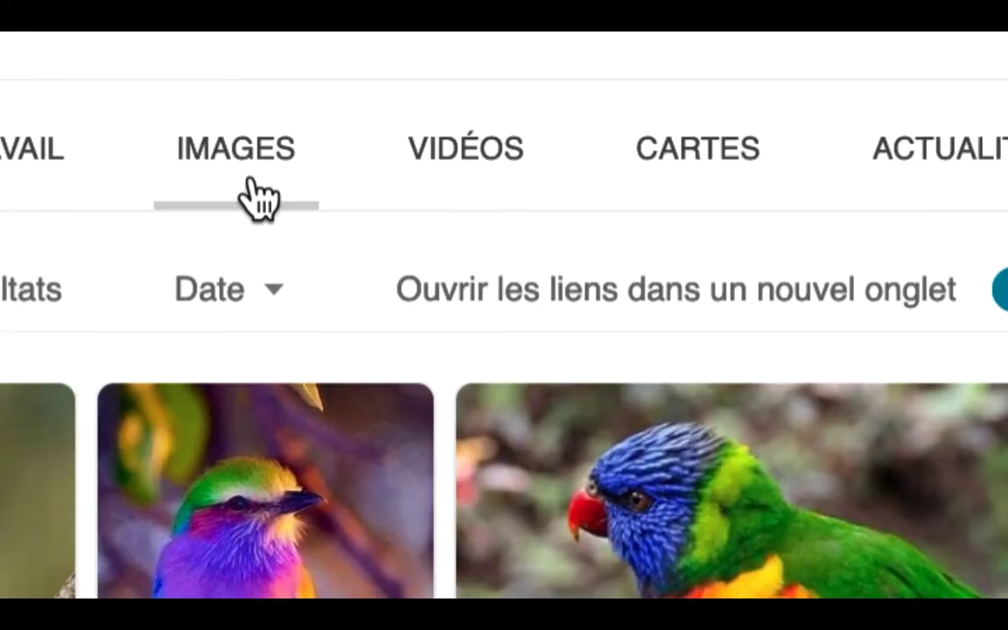
Step: Switch to the colorful bird image results, reveal the Filtre bar and check the Taille d'image options
{"action": "left_click", "coordinate": [259, 201]}
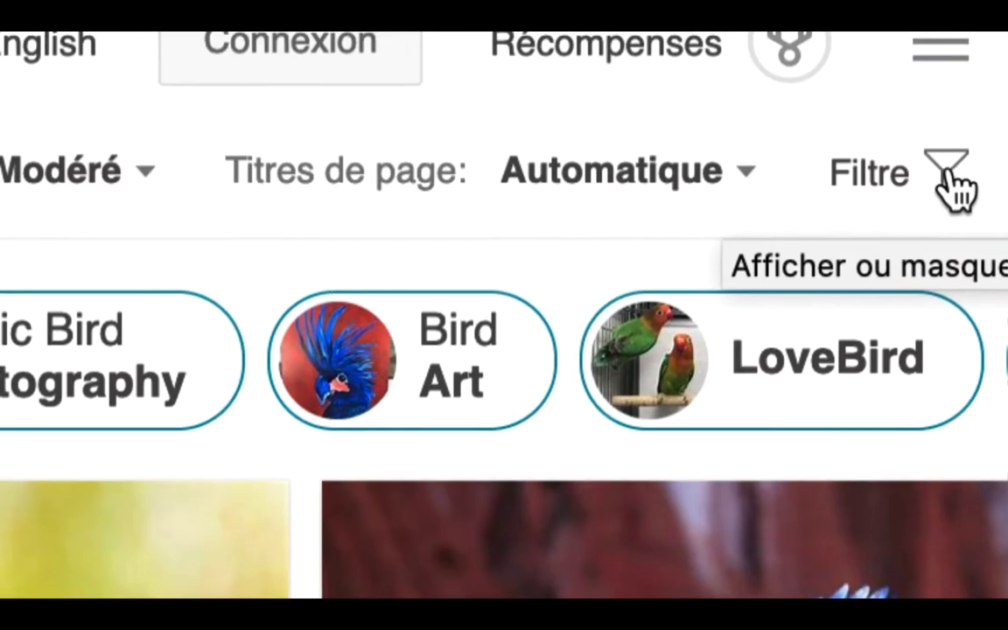
{"action": "left_click", "coordinate": [949, 175]}
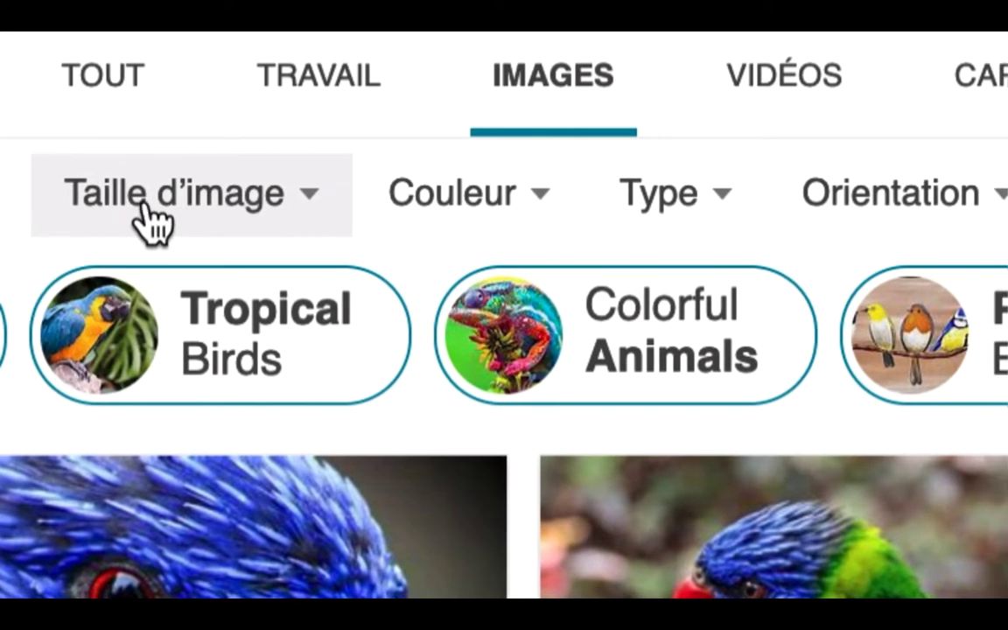
{"action": "left_click", "coordinate": [149, 218]}
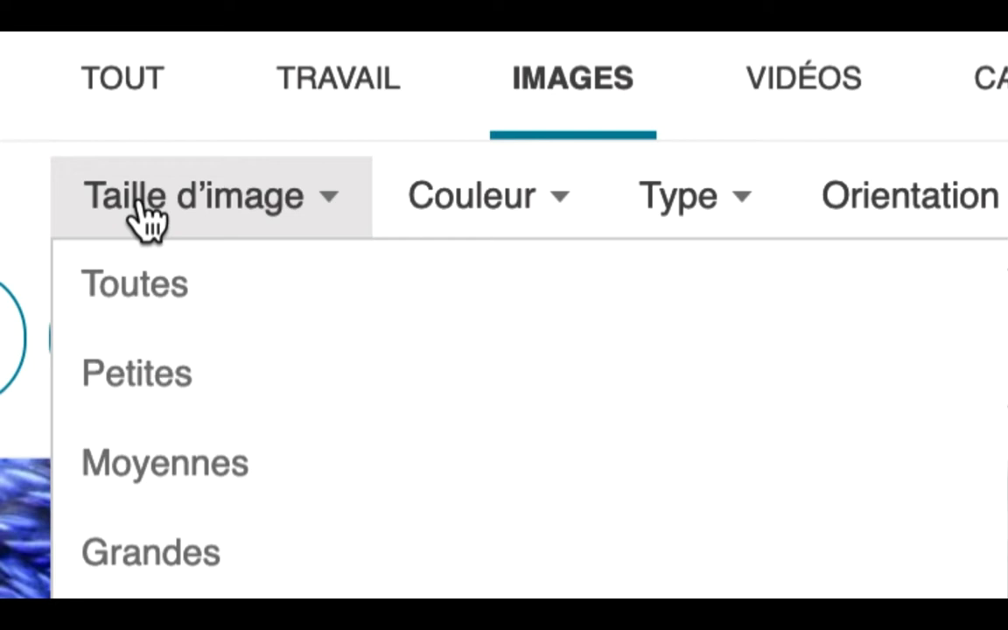
{"action": "left_click", "coordinate": [147, 218]}
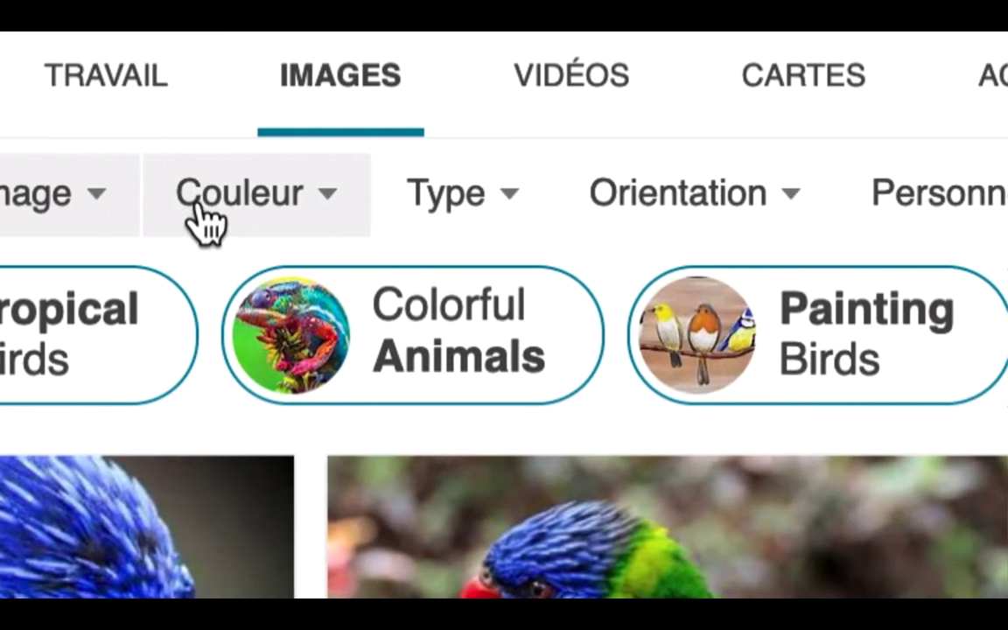
Step: Look through the Couleur, Type and Licence filter dropdowns without choosing anything
{"action": "left_click", "coordinate": [203, 222]}
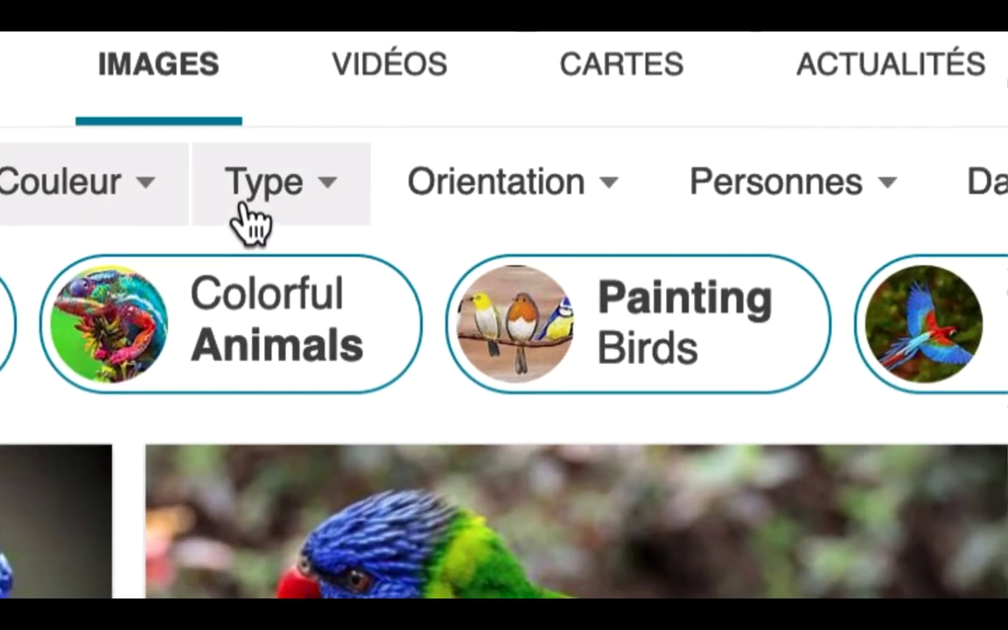
{"action": "left_click", "coordinate": [254, 219]}
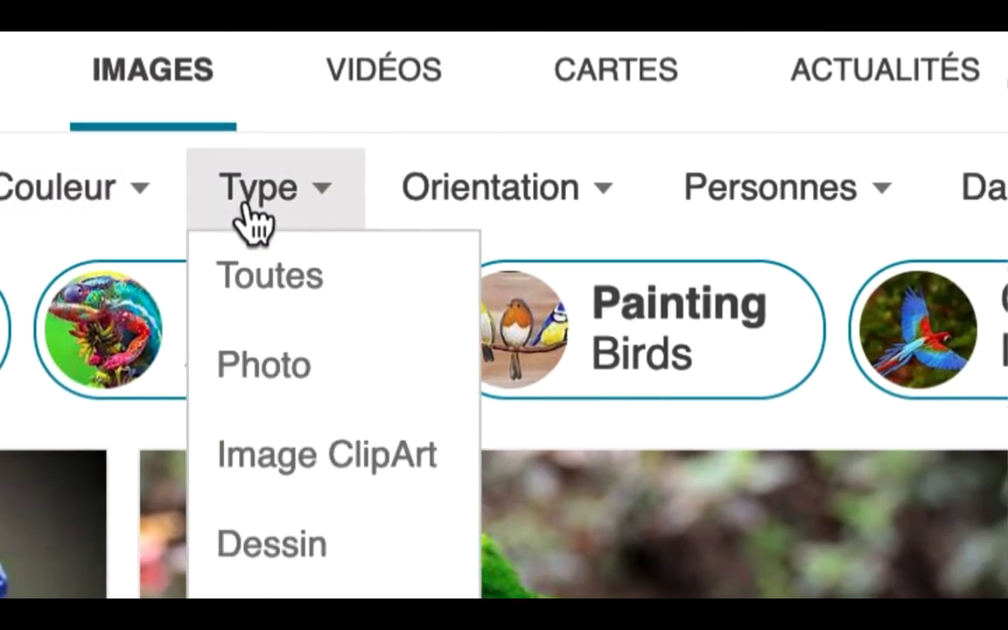
{"action": "left_click", "coordinate": [252, 219]}
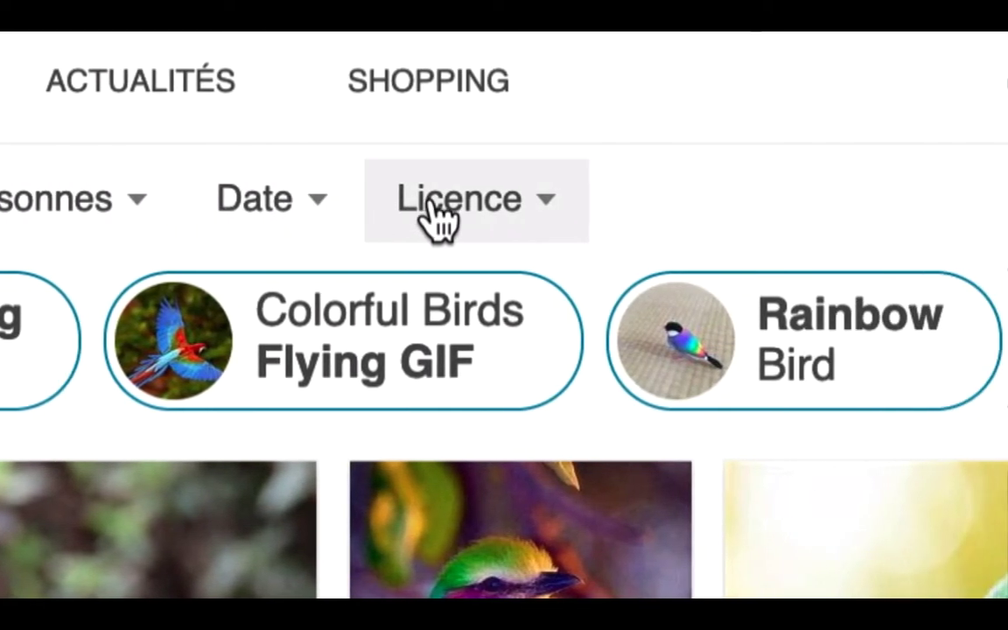
{"action": "left_click", "coordinate": [440, 218]}
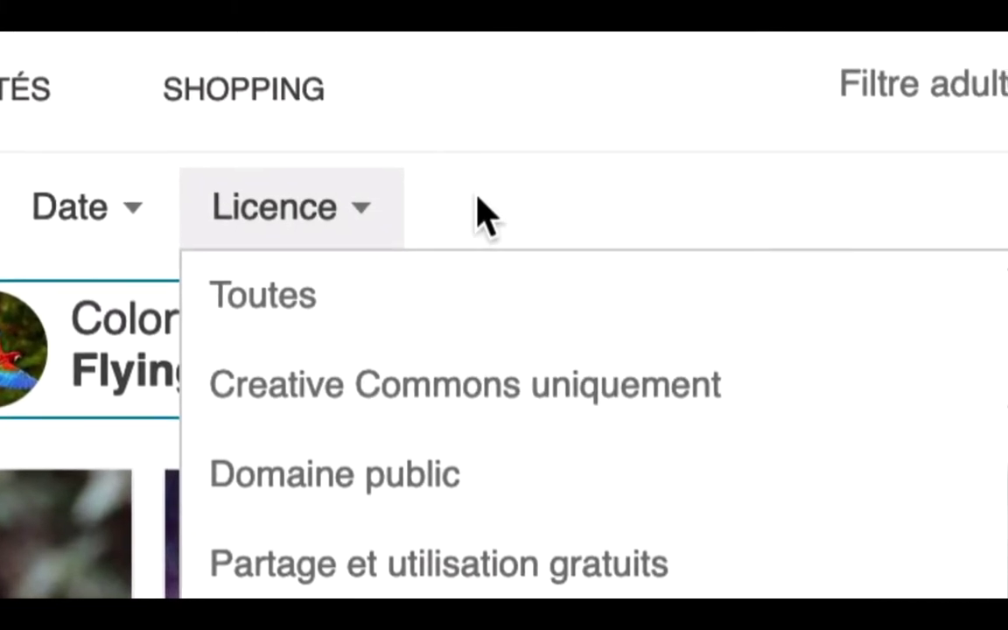
{"action": "left_click", "coordinate": [479, 215]}
{"action": "left_click", "coordinate": [451, 220]}
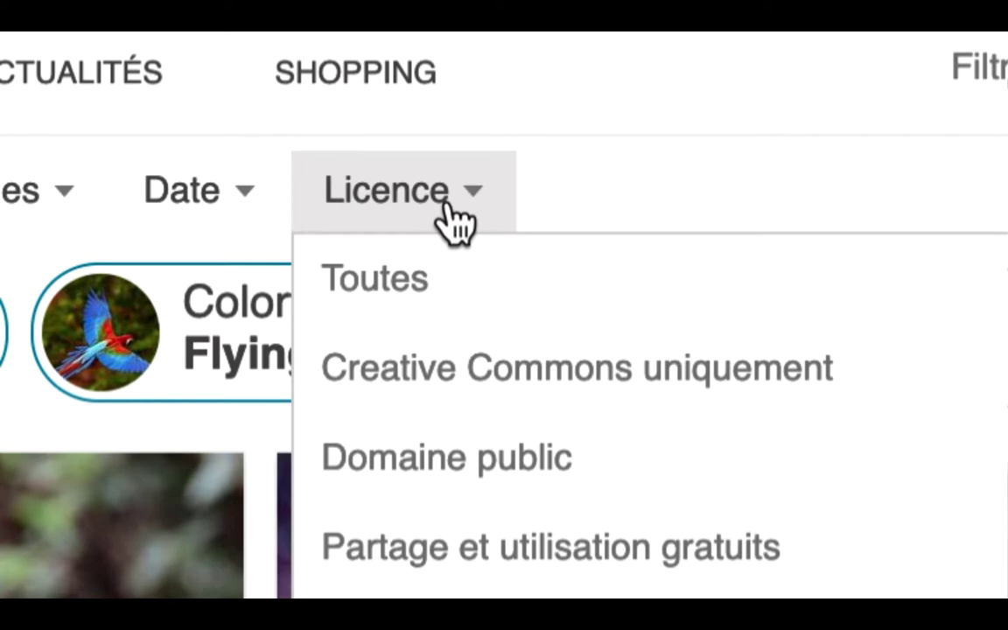
{"action": "left_click", "coordinate": [495, 215]}
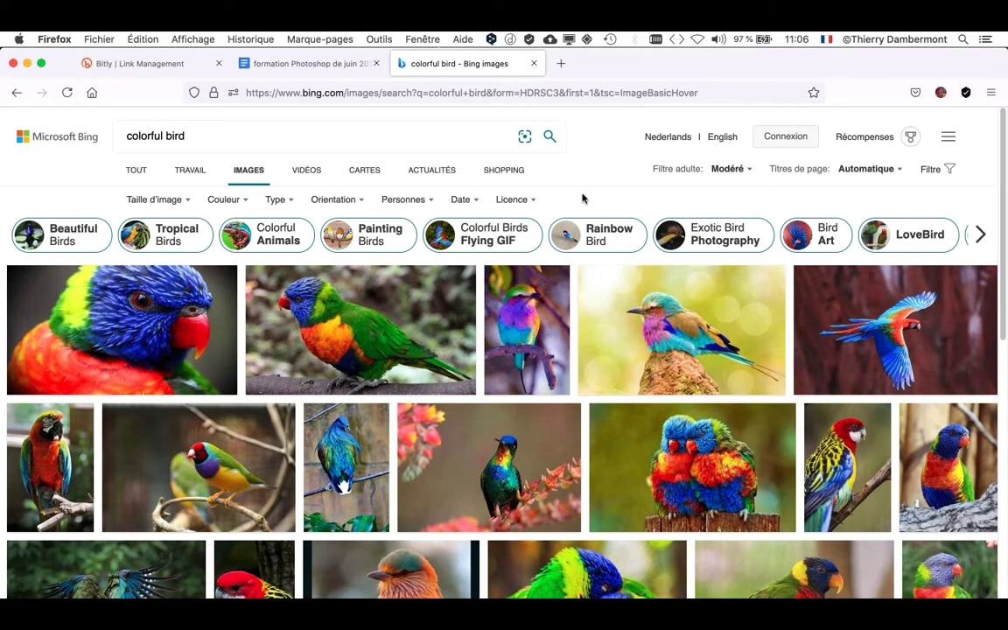
Step: Set the Licence filter to Domaine public
{"action": "left_click", "coordinate": [529, 200]}
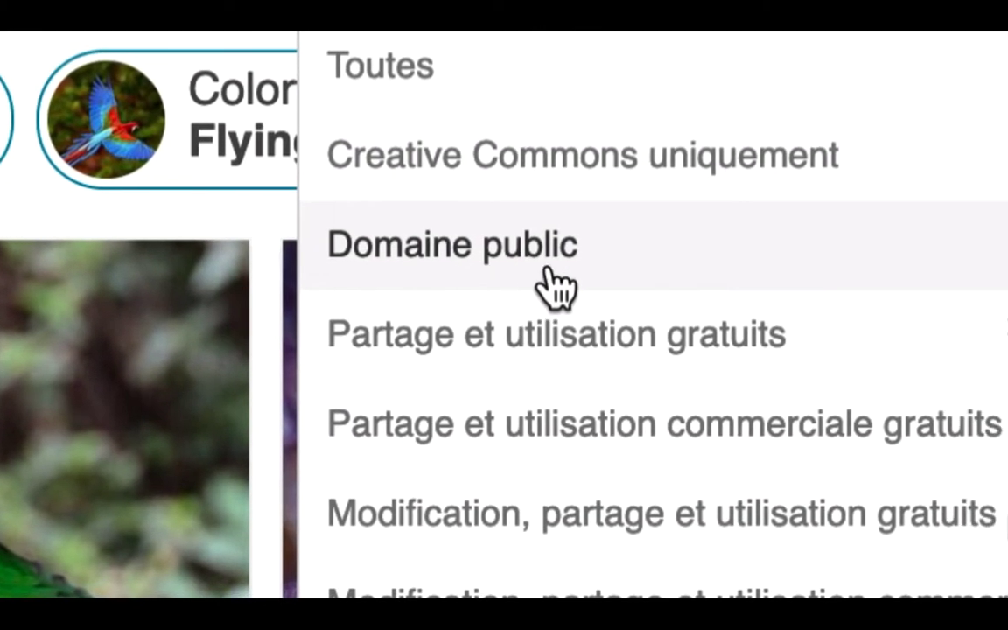
{"action": "left_click", "coordinate": [555, 284]}
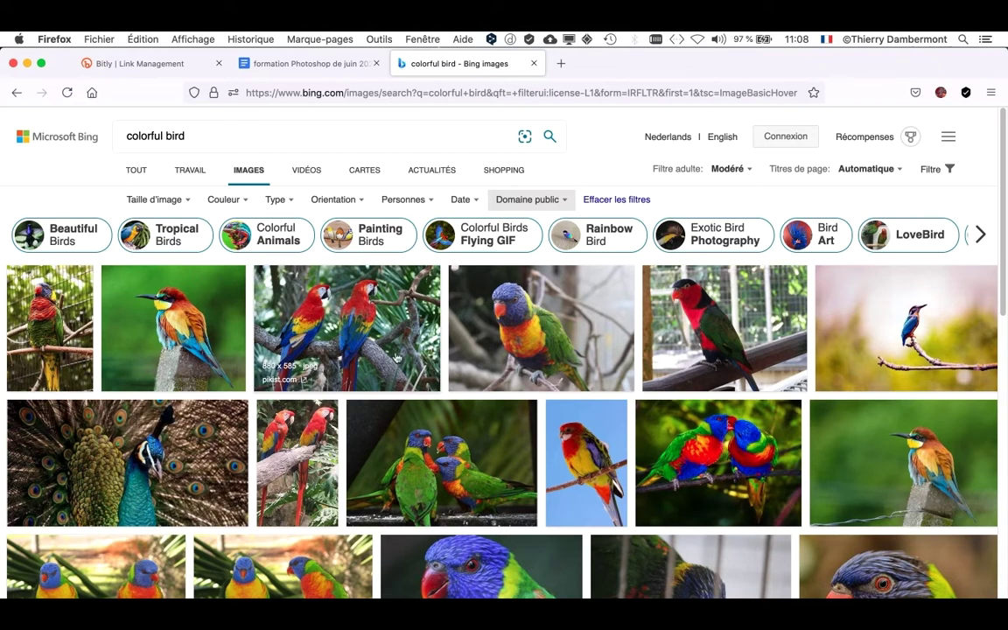
{"action": "left_click", "coordinate": [527, 200]}
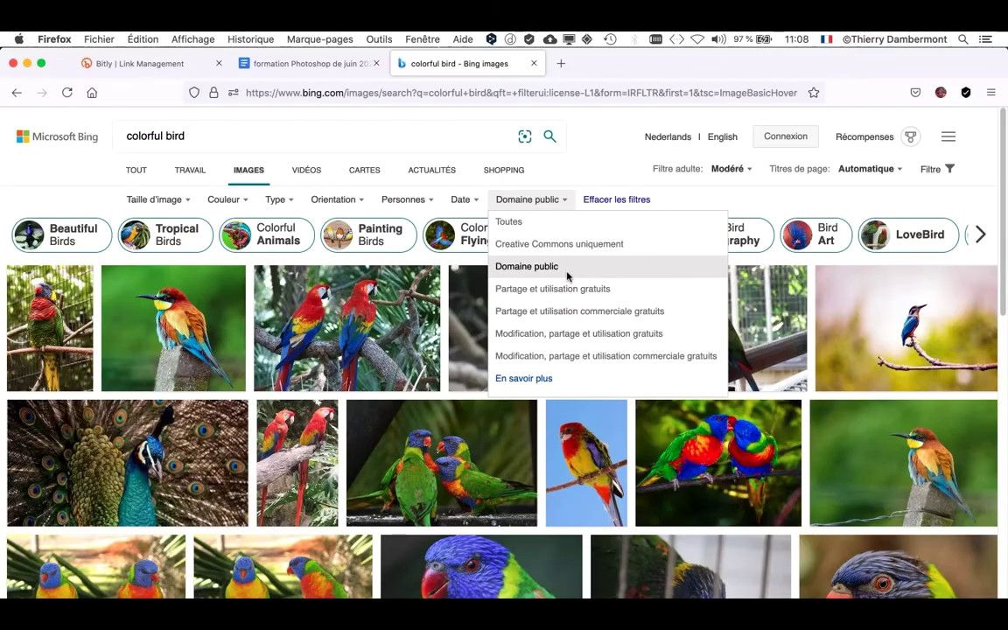
{"action": "left_click", "coordinate": [567, 267]}
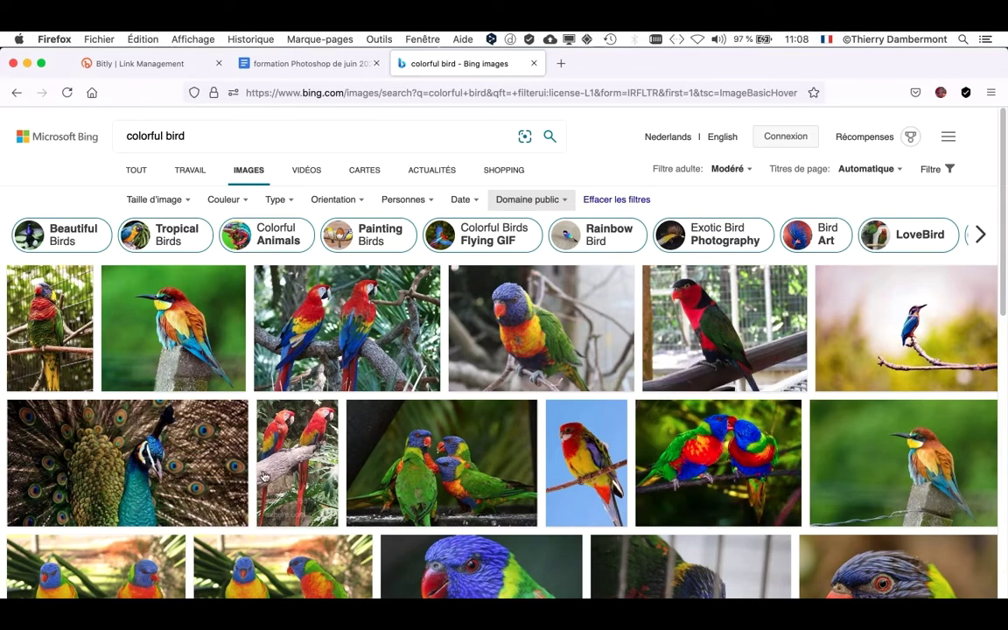
{"action": "scroll", "coordinate": [289, 468], "scroll_direction": "down", "scroll_amount": 4}
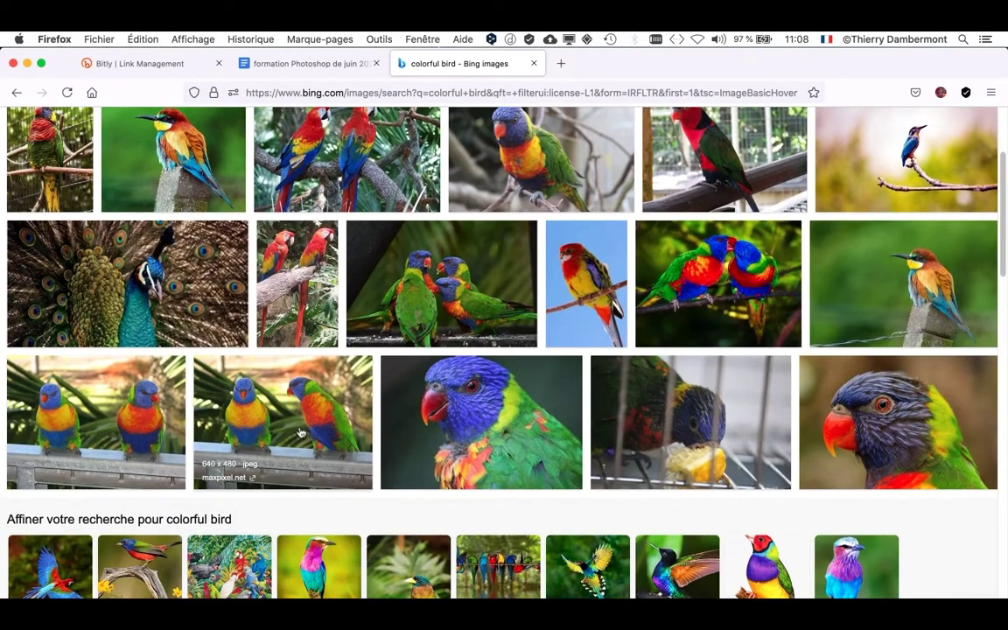
{"action": "scroll", "coordinate": [368, 420], "scroll_direction": "down", "scroll_amount": 3}
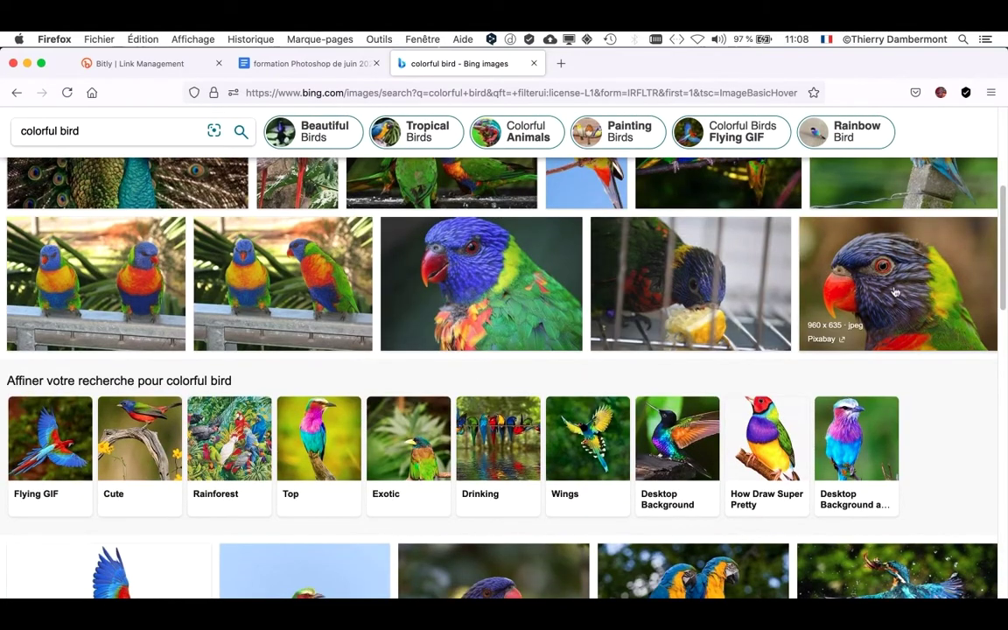
{"action": "scroll", "coordinate": [702, 290], "scroll_direction": "down", "scroll_amount": 2}
{"action": "scroll", "coordinate": [862, 392], "scroll_direction": "down", "scroll_amount": 3}
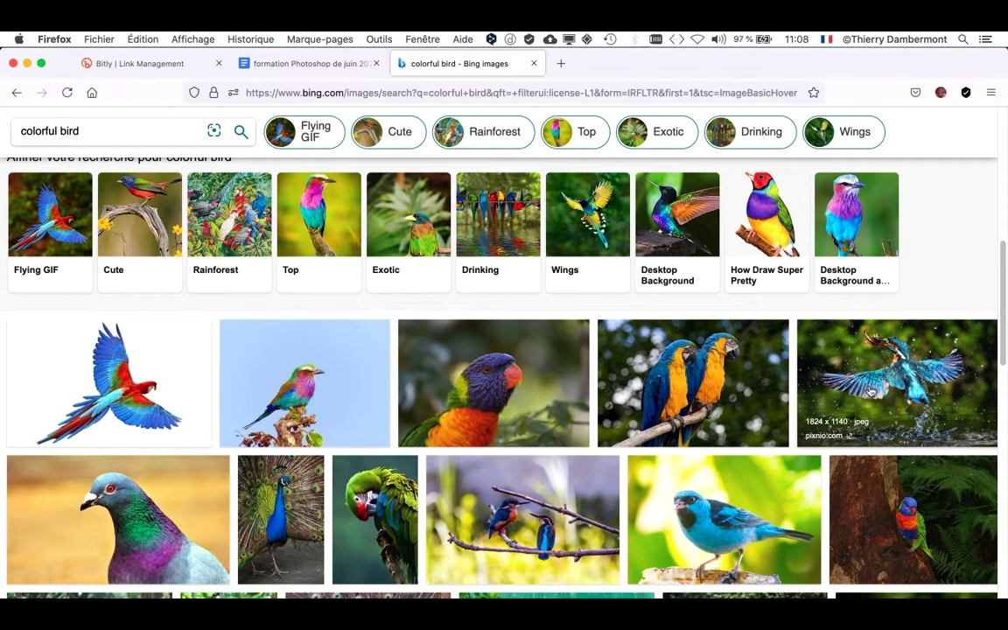
{"action": "scroll", "coordinate": [782, 352], "scroll_direction": "down", "scroll_amount": 1}
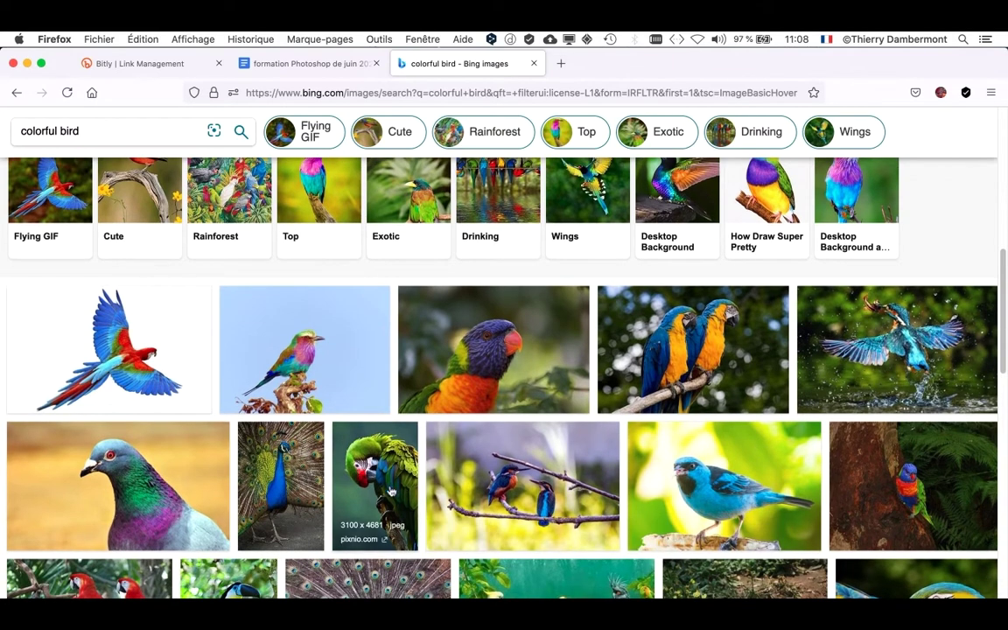
{"action": "mouse_move", "coordinate": [125, 519]}
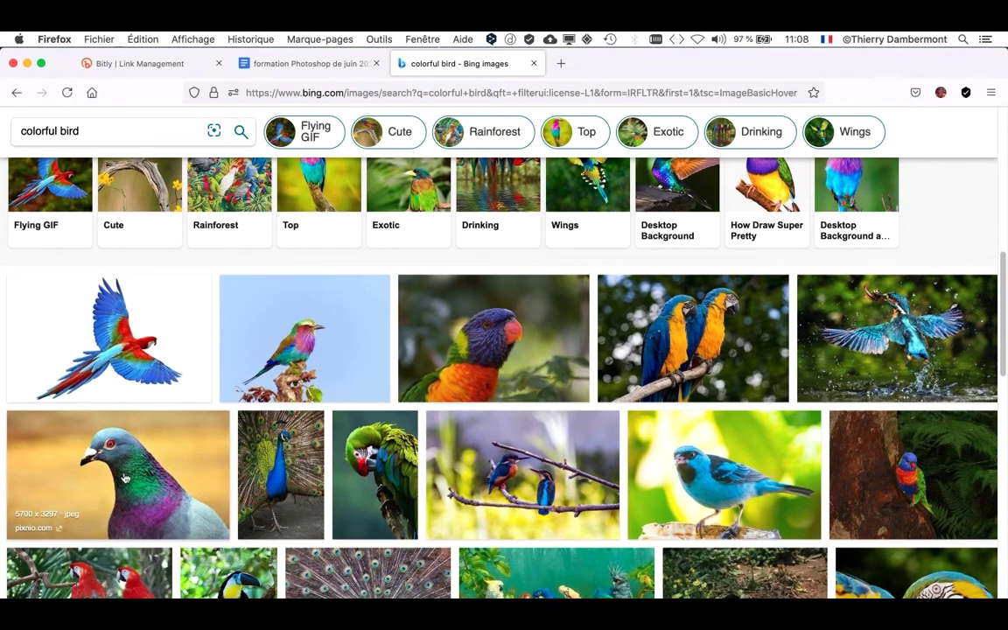
{"action": "scroll", "coordinate": [125, 478], "scroll_direction": "down", "scroll_amount": 4}
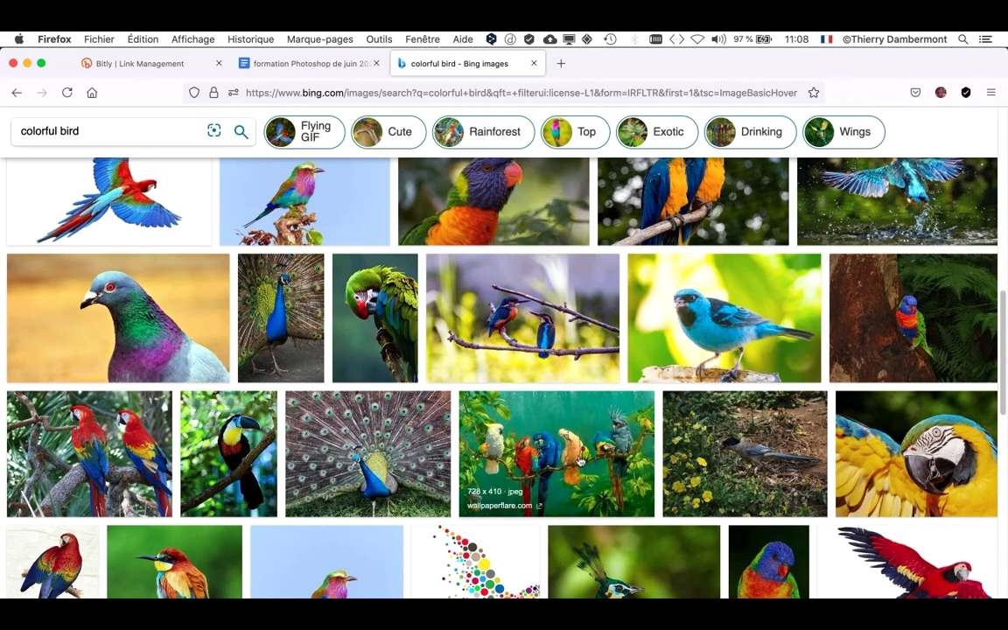
{"action": "scroll", "coordinate": [753, 459], "scroll_direction": "down", "scroll_amount": 1}
{"action": "scroll", "coordinate": [757, 457], "scroll_direction": "down", "scroll_amount": 1}
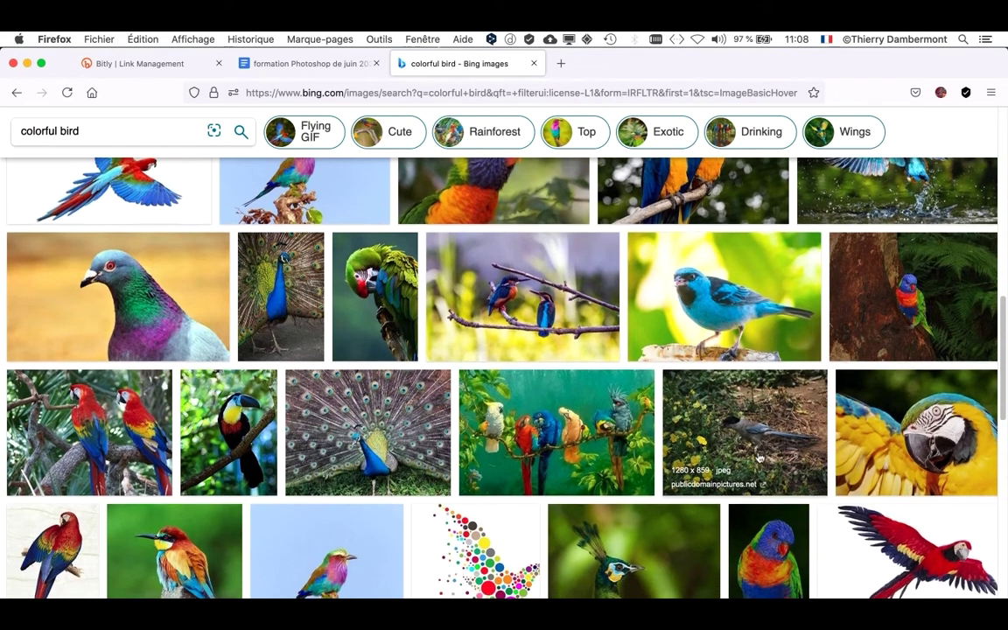
{"action": "scroll", "coordinate": [756, 447], "scroll_direction": "down", "scroll_amount": 1}
{"action": "scroll", "coordinate": [754, 433], "scroll_direction": "down", "scroll_amount": 1}
{"action": "scroll", "coordinate": [750, 415], "scroll_direction": "down", "scroll_amount": 2}
{"action": "scroll", "coordinate": [751, 415], "scroll_direction": "down", "scroll_amount": 1}
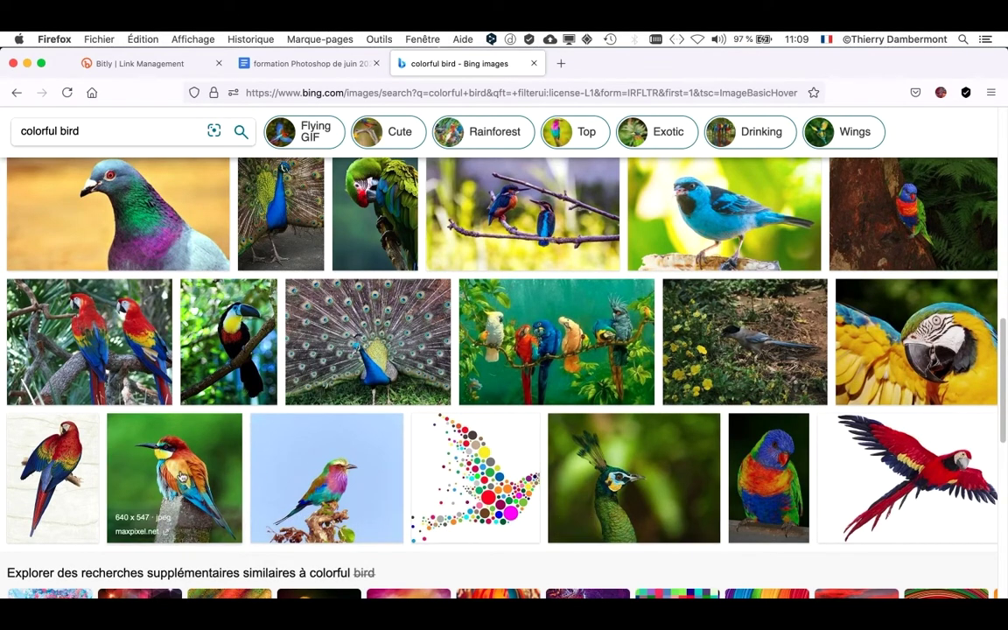
{"action": "scroll", "coordinate": [420, 499], "scroll_direction": "down", "scroll_amount": 3}
{"action": "scroll", "coordinate": [463, 516], "scroll_direction": "down", "scroll_amount": 2}
{"action": "scroll", "coordinate": [468, 523], "scroll_direction": "down", "scroll_amount": 2}
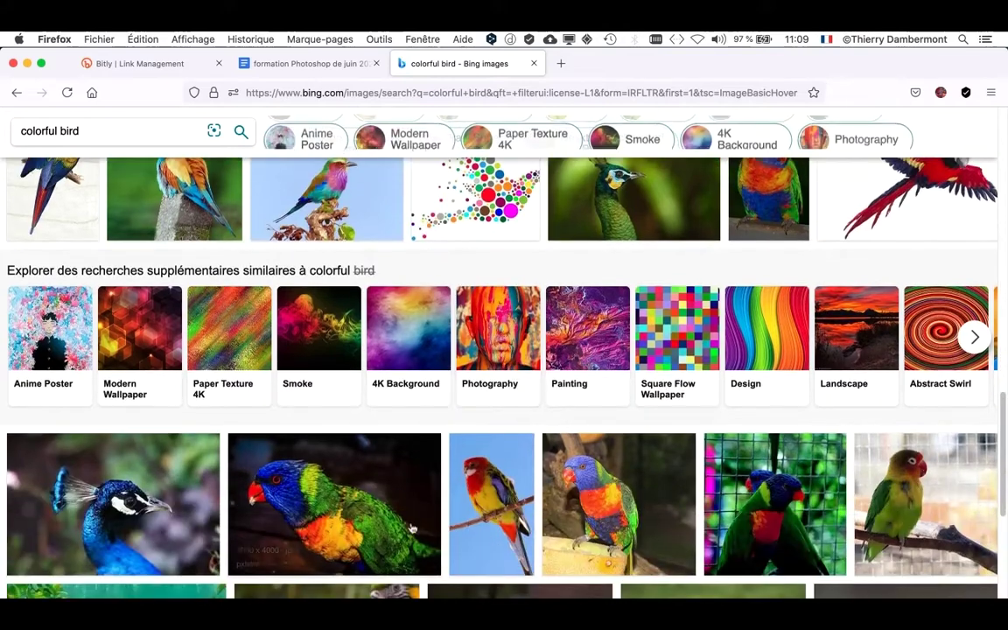
{"action": "scroll", "coordinate": [525, 507], "scroll_direction": "down", "scroll_amount": 1}
{"action": "scroll", "coordinate": [612, 490], "scroll_direction": "down", "scroll_amount": 1}
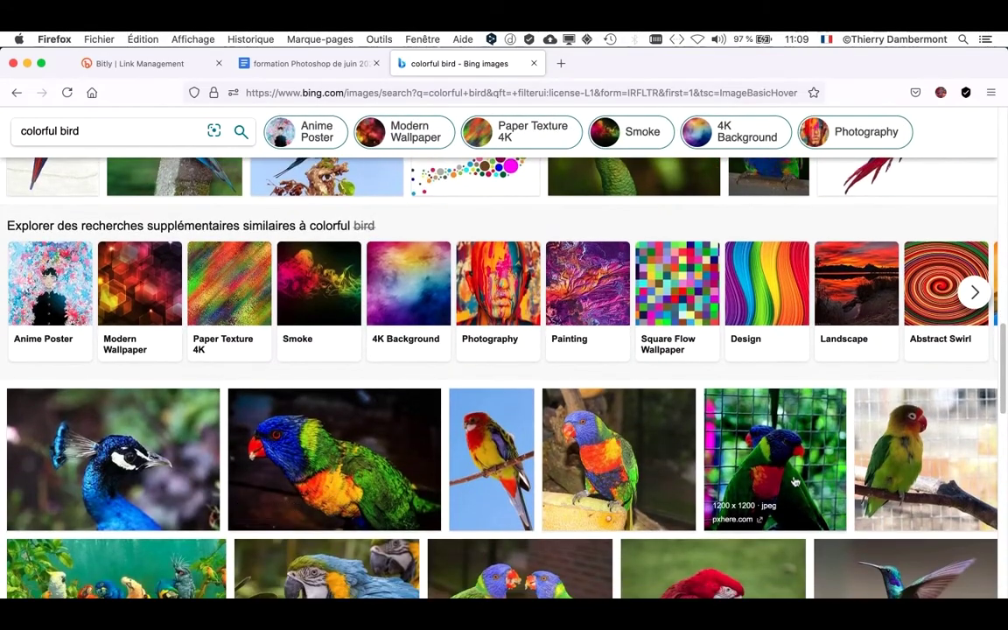
{"action": "scroll", "coordinate": [875, 482], "scroll_direction": "down", "scroll_amount": 3}
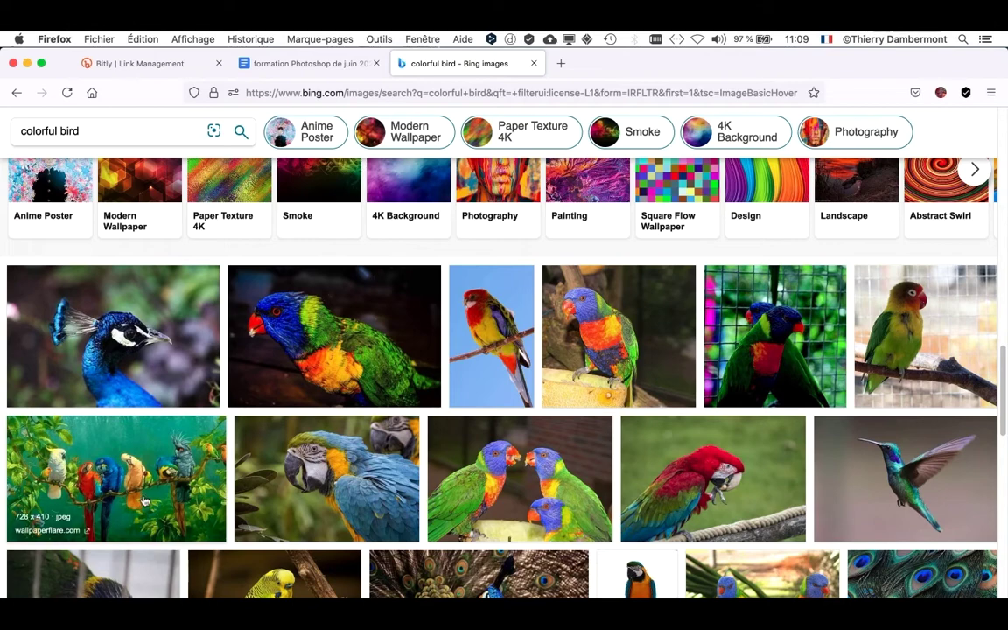
{"action": "scroll", "coordinate": [144, 501], "scroll_direction": "down", "scroll_amount": 2}
{"action": "scroll", "coordinate": [144, 501], "scroll_direction": "down", "scroll_amount": 2}
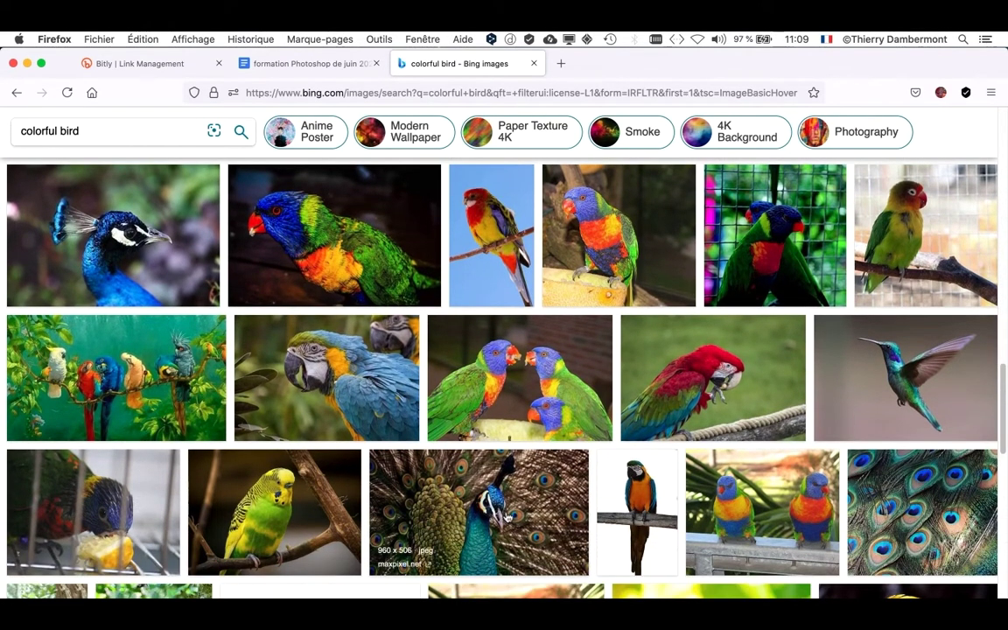
{"action": "scroll", "coordinate": [902, 529], "scroll_direction": "down", "scroll_amount": 3}
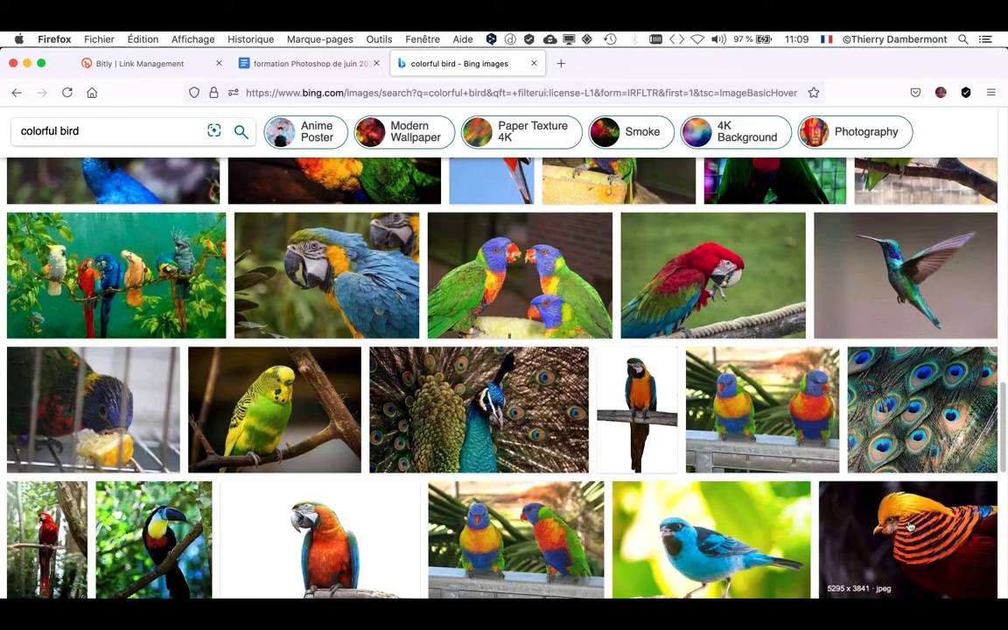
{"action": "scroll", "coordinate": [777, 472], "scroll_direction": "down", "scroll_amount": 2}
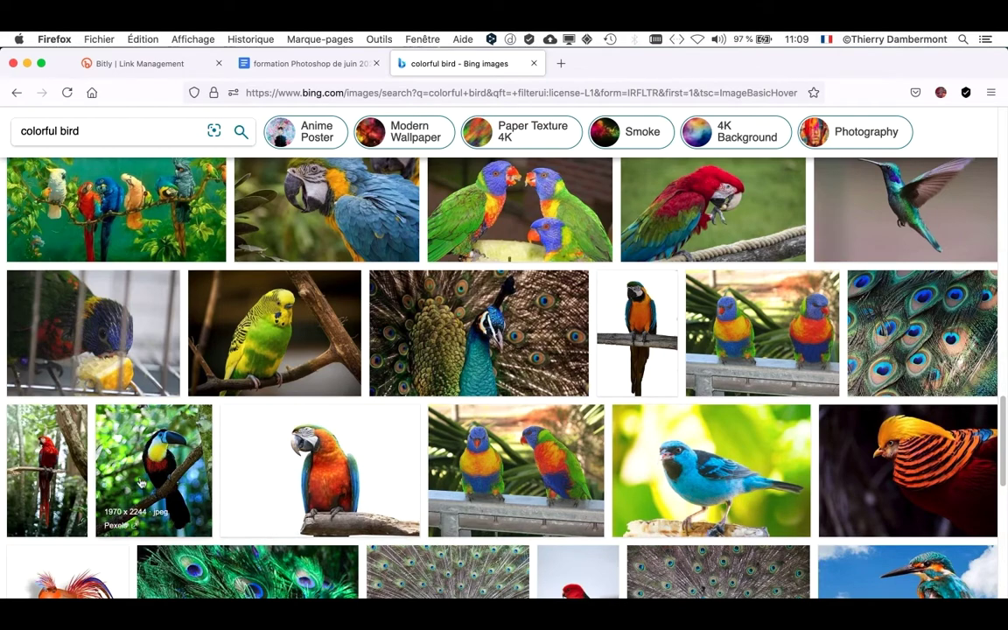
{"action": "scroll", "coordinate": [131, 455], "scroll_direction": "down", "scroll_amount": 2}
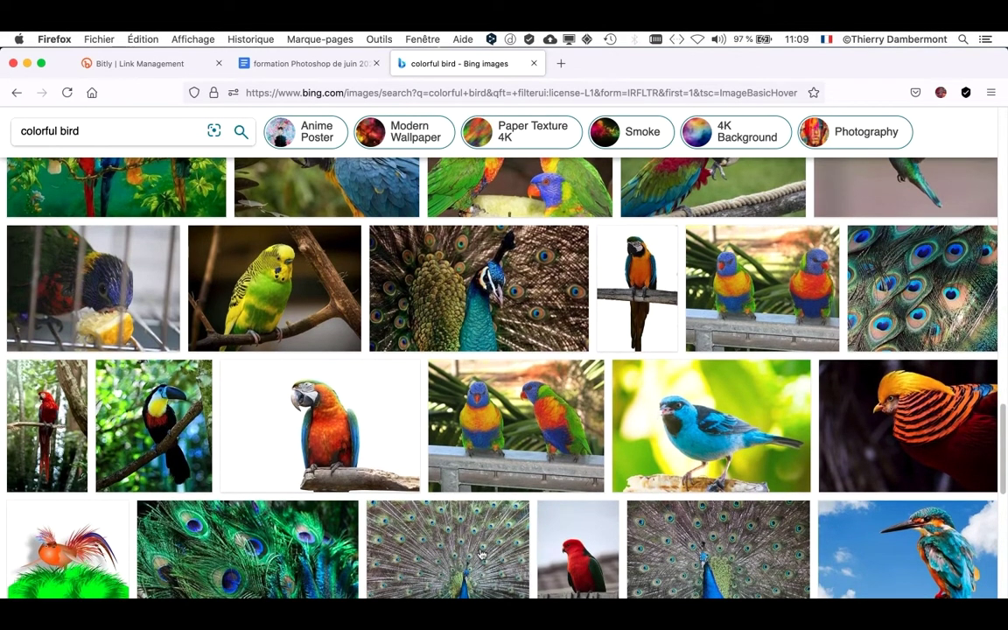
{"action": "scroll", "coordinate": [678, 546], "scroll_direction": "up", "scroll_amount": 3}
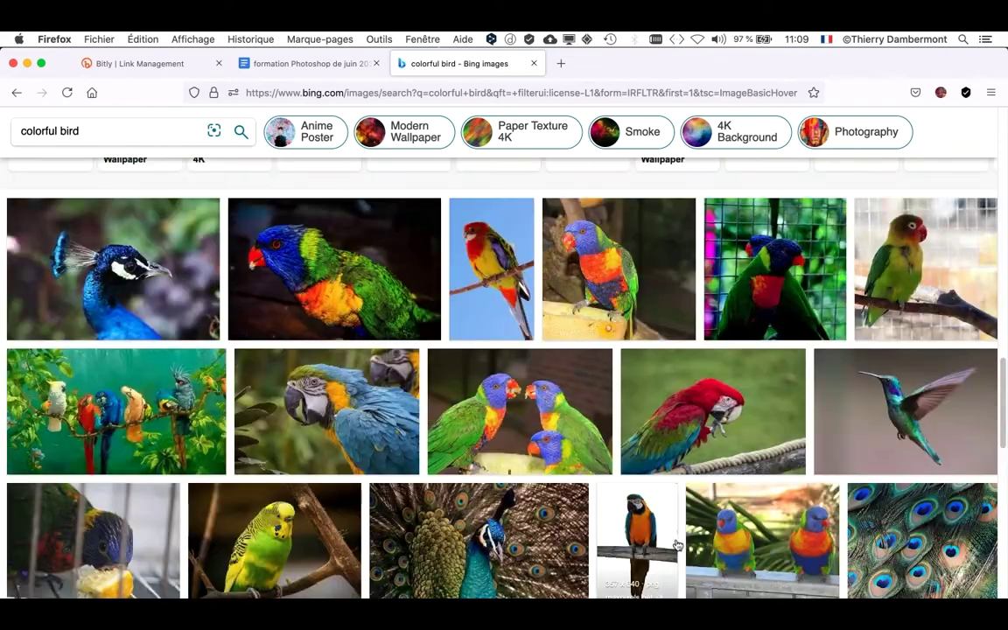
{"action": "scroll", "coordinate": [678, 546], "scroll_direction": "down", "scroll_amount": 15}
{"action": "scroll", "coordinate": [678, 546], "scroll_direction": "up", "scroll_amount": 2}
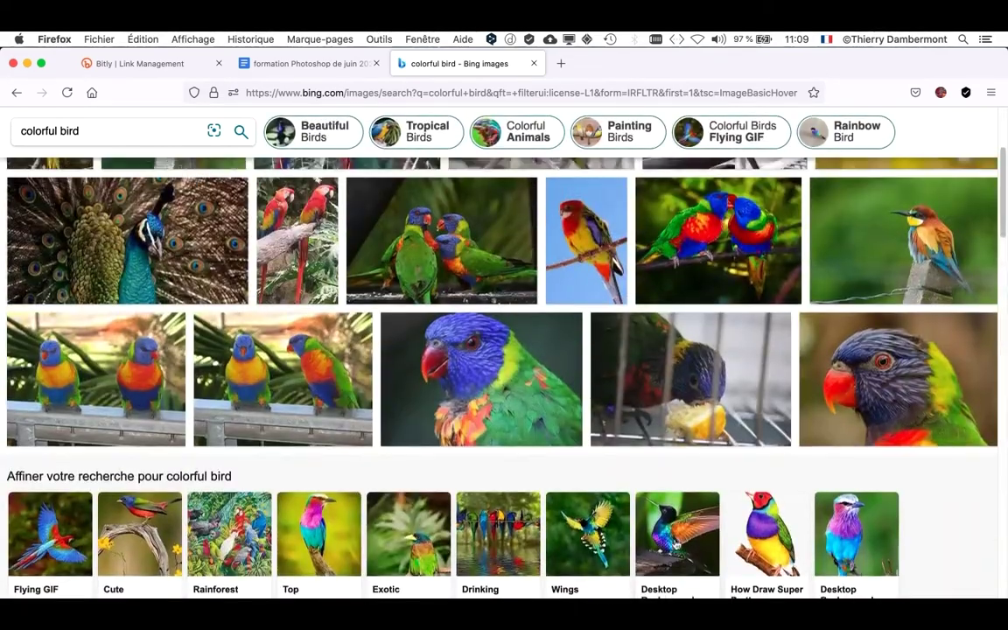
{"action": "scroll", "coordinate": [602, 516], "scroll_direction": "up", "scroll_amount": 5}
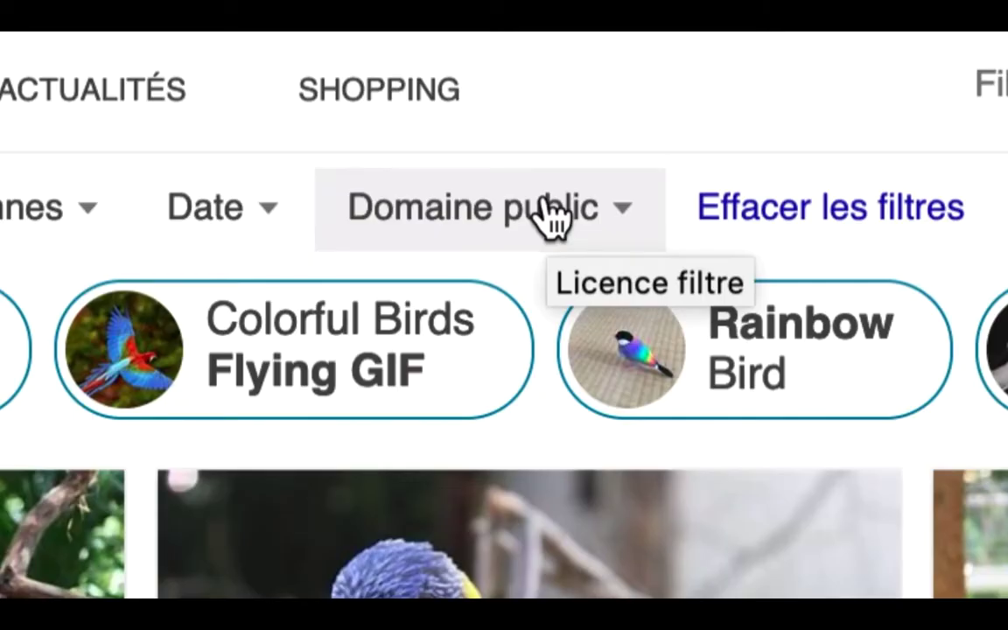
Step: Change the Licence filter from Domaine public to Creative Commons uniquement
{"action": "left_click", "coordinate": [552, 217]}
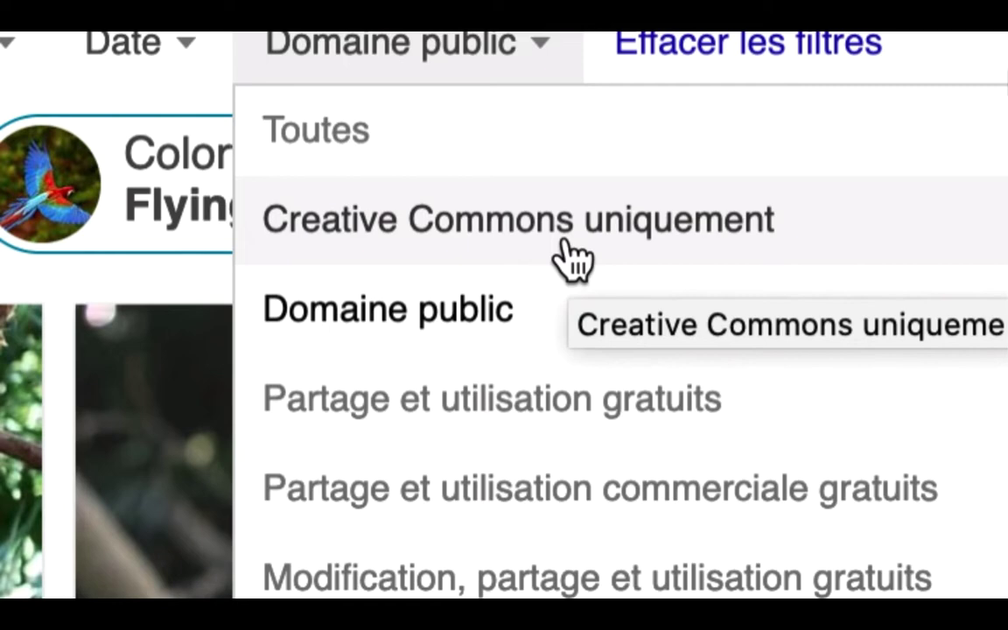
{"action": "left_click", "coordinate": [564, 245]}
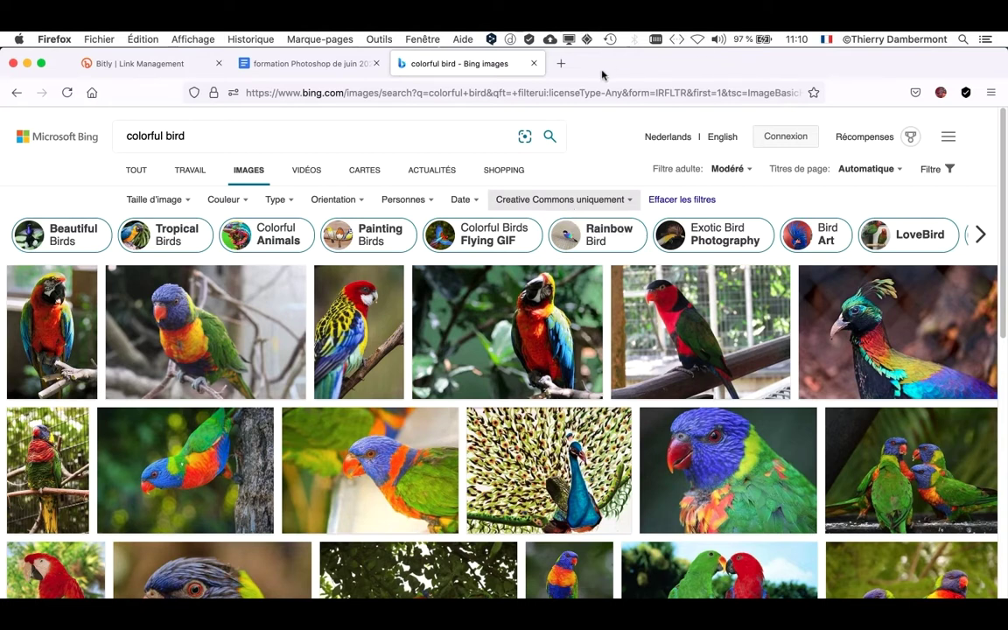
Step: Search 'creative commons wikipedia' in a new tab and open the Wikipedia Creative Commons article
{"action": "left_click", "coordinate": [562, 63]}
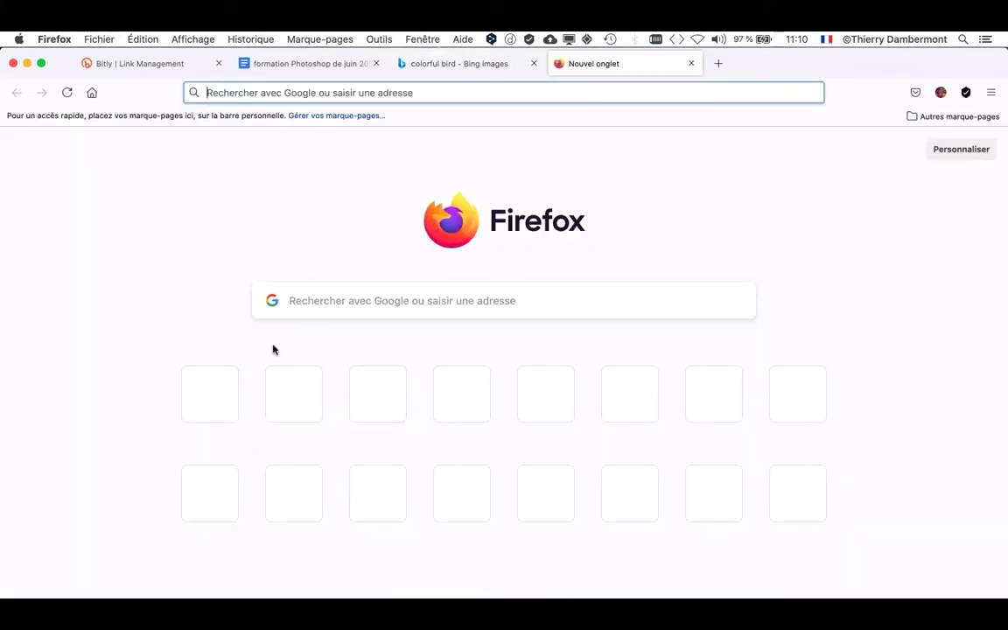
{"action": "left_click", "coordinate": [297, 299]}
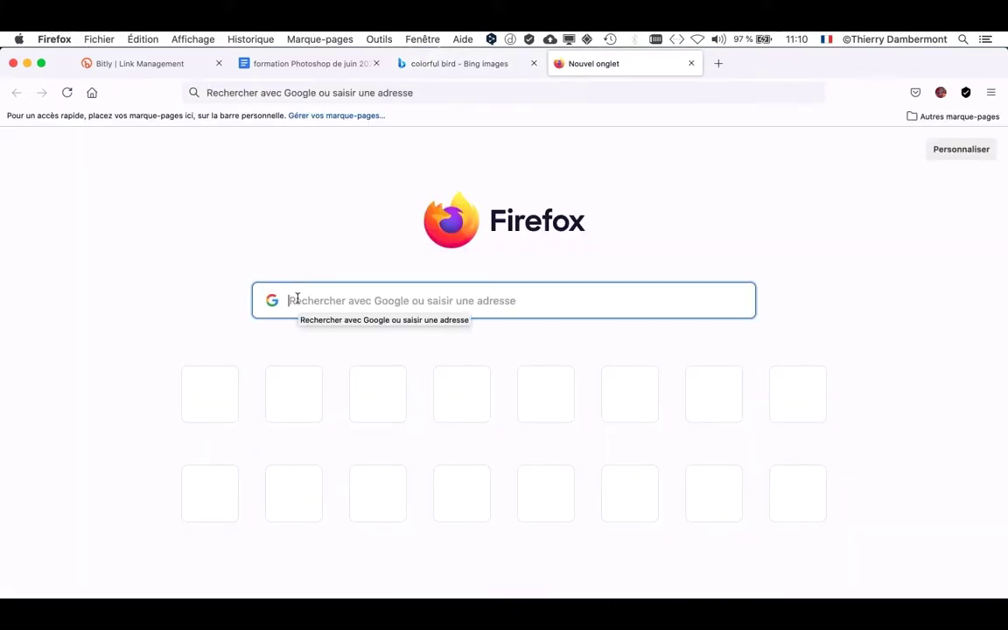
{"action": "type", "text": "creat"}
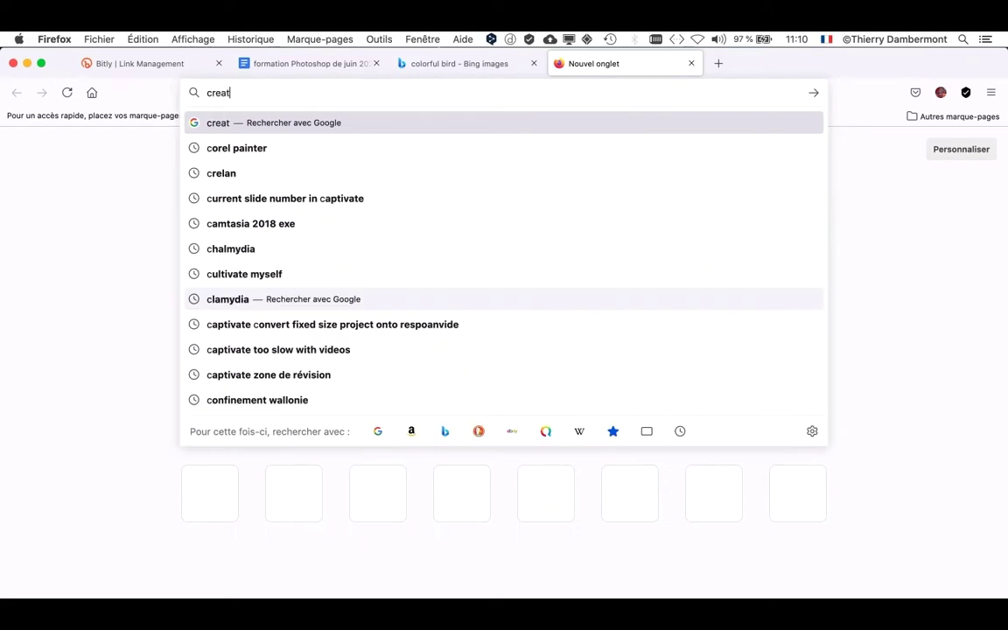
{"action": "type", "text": "ive commons w"}
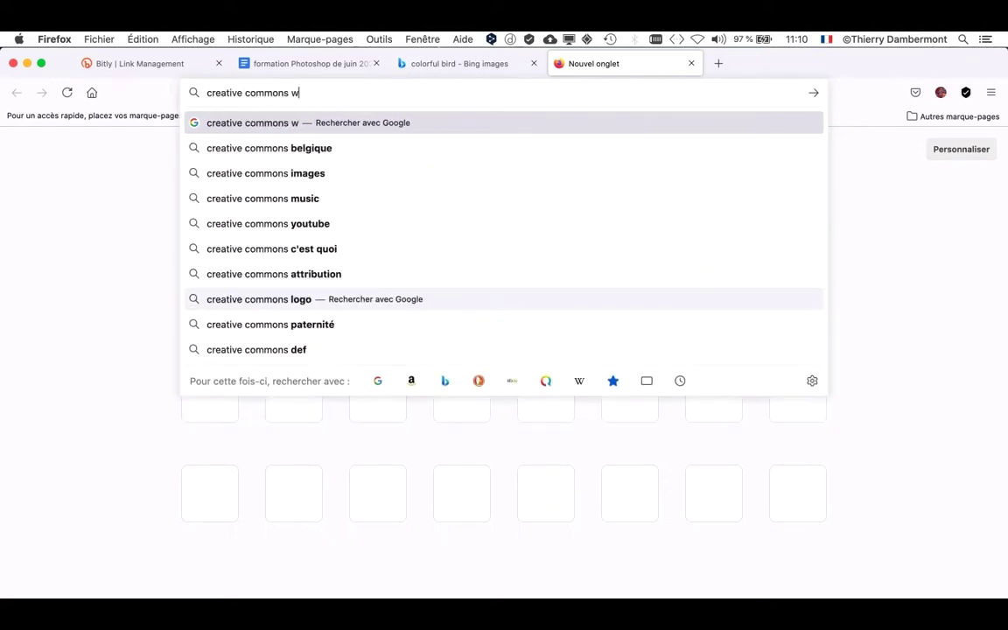
{"action": "type", "text": "ikipedia"}
{"action": "key", "text": "Return"}
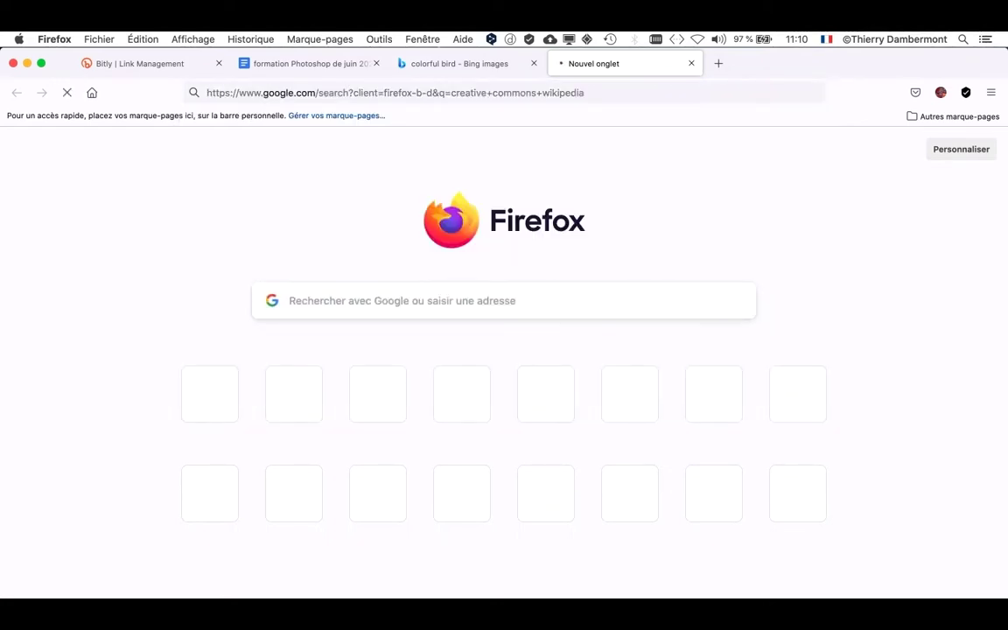
{"action": "left_click", "coordinate": [229, 262]}
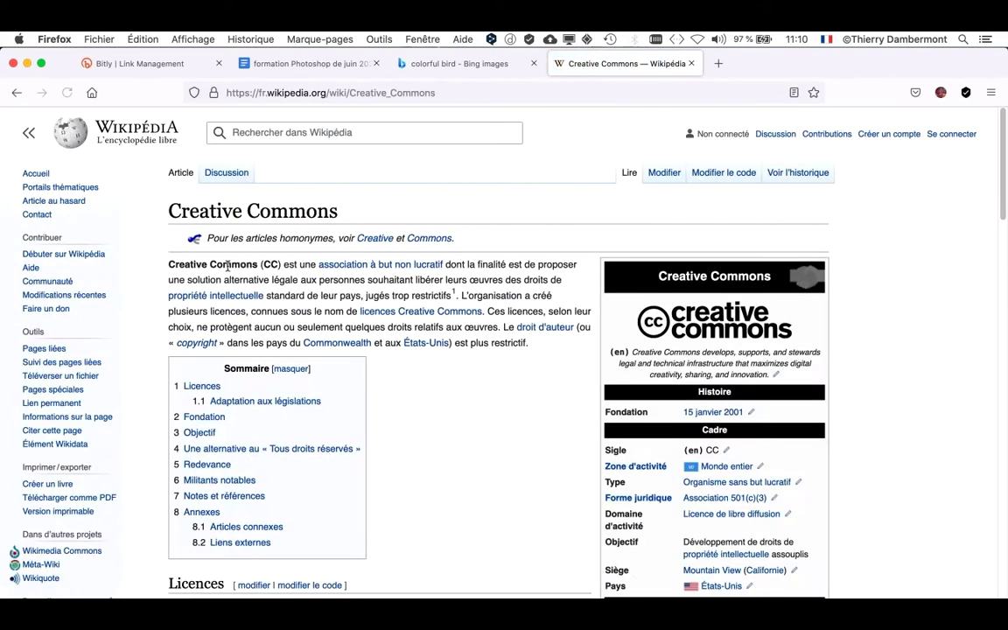
Step: Read through the article's Licences section, then go back to the colorful bird Bing images tab
{"action": "scroll", "coordinate": [987, 330], "scroll_direction": "down", "scroll_amount": 3}
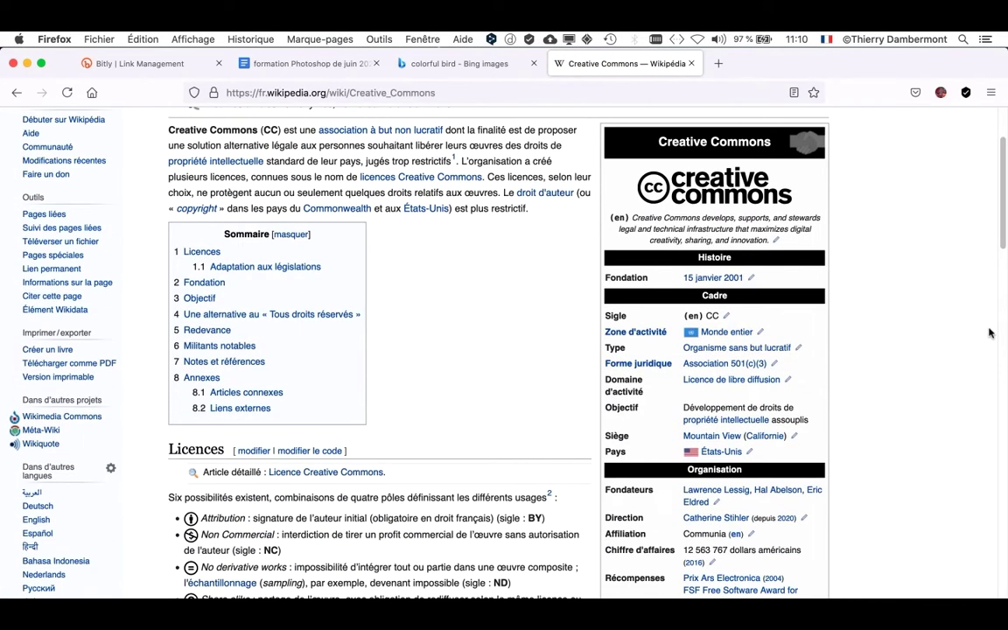
{"action": "scroll", "coordinate": [989, 332], "scroll_direction": "down", "scroll_amount": 1}
{"action": "scroll", "coordinate": [989, 333], "scroll_direction": "down", "scroll_amount": 5}
{"action": "scroll", "coordinate": [989, 332], "scroll_direction": "down", "scroll_amount": 2}
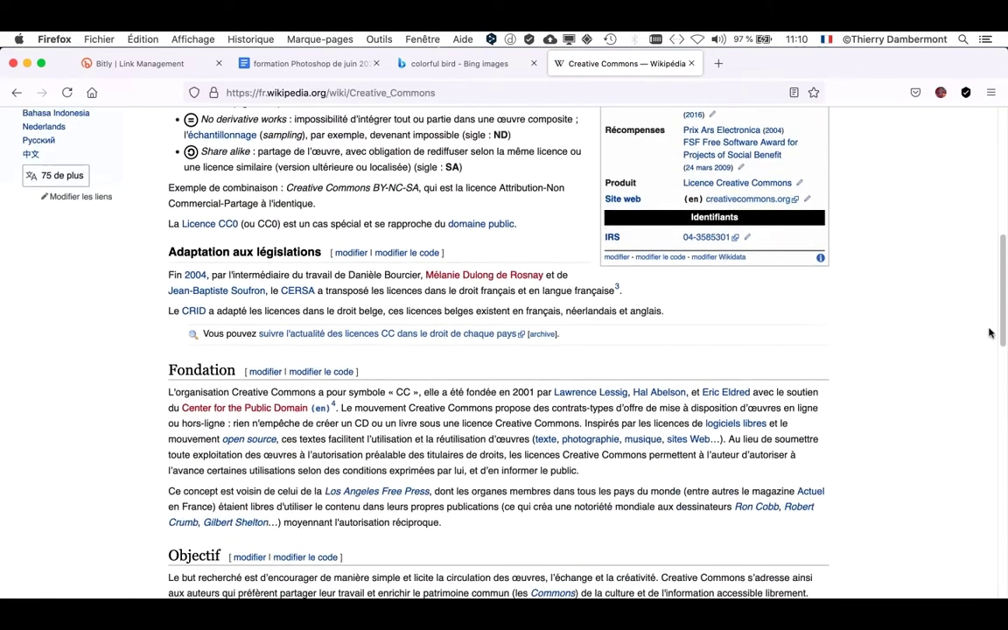
{"action": "scroll", "coordinate": [988, 333], "scroll_direction": "down", "scroll_amount": 5}
{"action": "scroll", "coordinate": [989, 332], "scroll_direction": "down", "scroll_amount": 2}
{"action": "scroll", "coordinate": [989, 333], "scroll_direction": "down", "scroll_amount": 1}
{"action": "scroll", "coordinate": [989, 332], "scroll_direction": "down", "scroll_amount": 7}
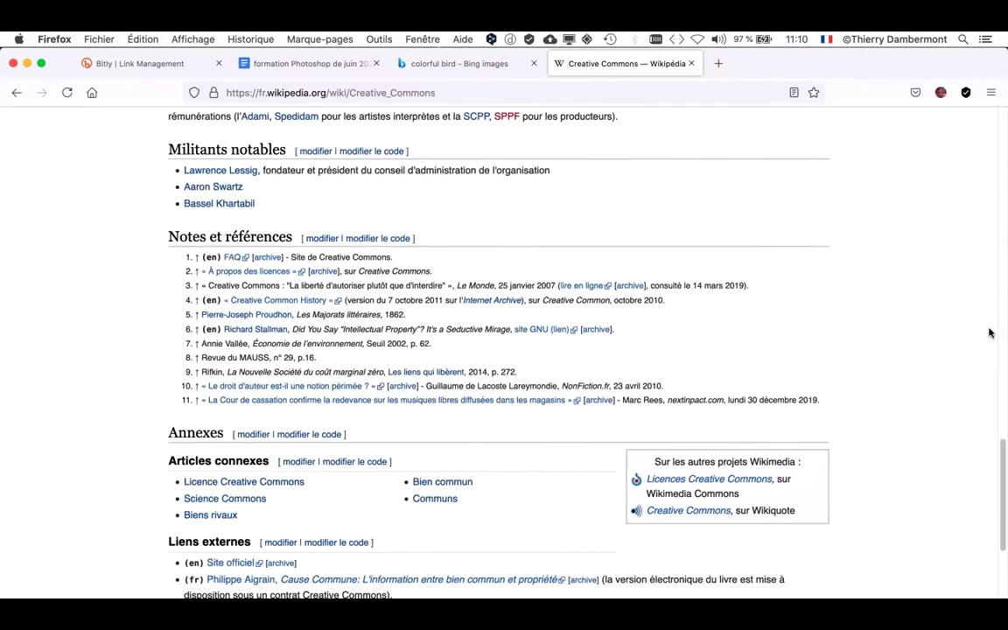
{"action": "scroll", "coordinate": [989, 333], "scroll_direction": "down", "scroll_amount": 3}
{"action": "scroll", "coordinate": [990, 332], "scroll_direction": "up", "scroll_amount": 10}
{"action": "scroll", "coordinate": [990, 332], "scroll_direction": "up", "scroll_amount": 8}
{"action": "scroll", "coordinate": [990, 333], "scroll_direction": "up", "scroll_amount": 3}
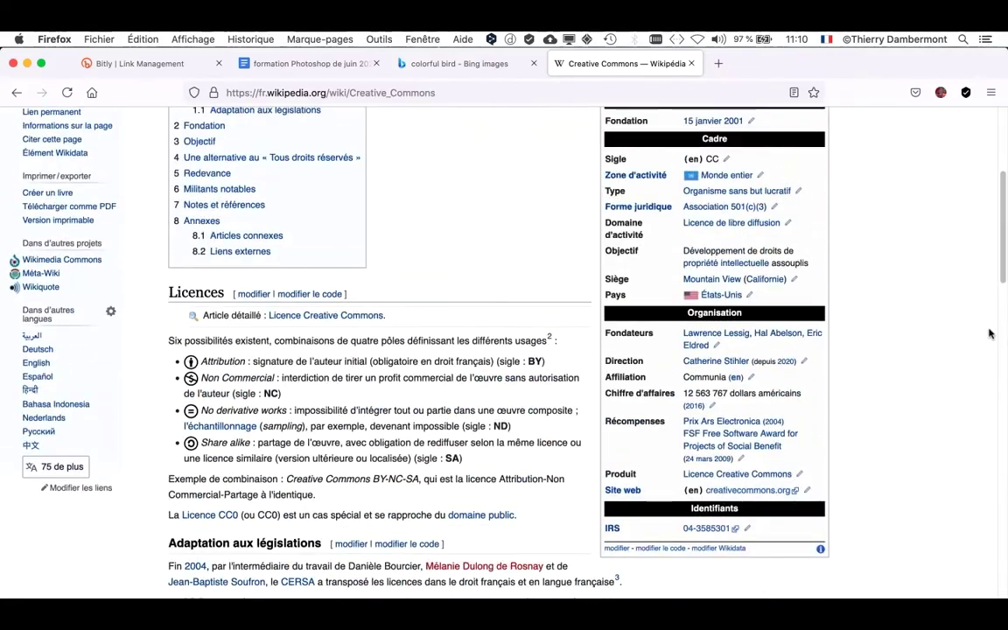
{"action": "scroll", "coordinate": [986, 331], "scroll_direction": "down", "scroll_amount": 1}
{"action": "scroll", "coordinate": [985, 330], "scroll_direction": "down", "scroll_amount": 2}
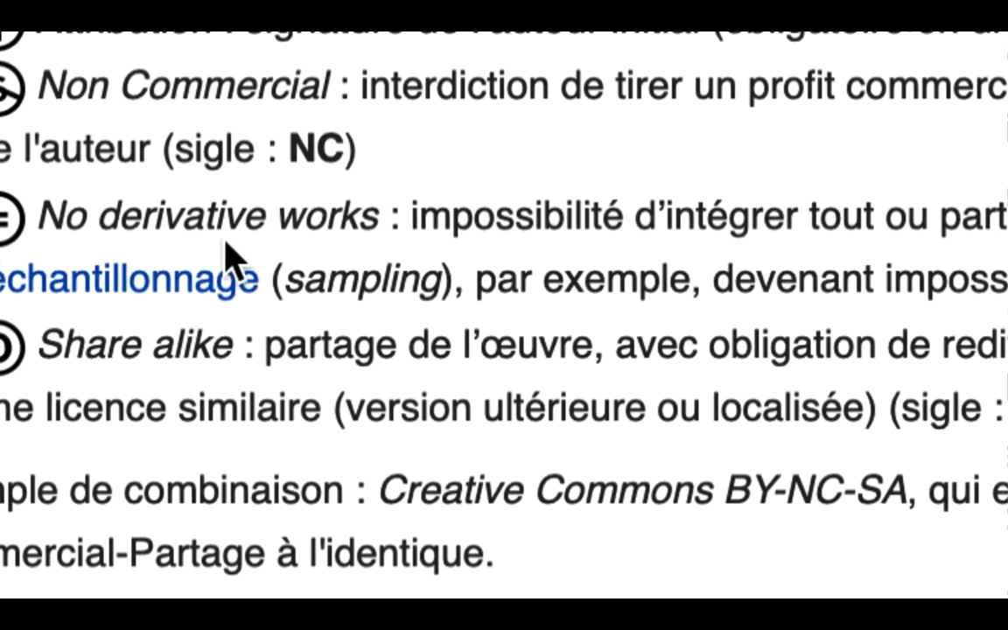
{"action": "scroll", "coordinate": [192, 262], "scroll_direction": "down", "scroll_amount": 2}
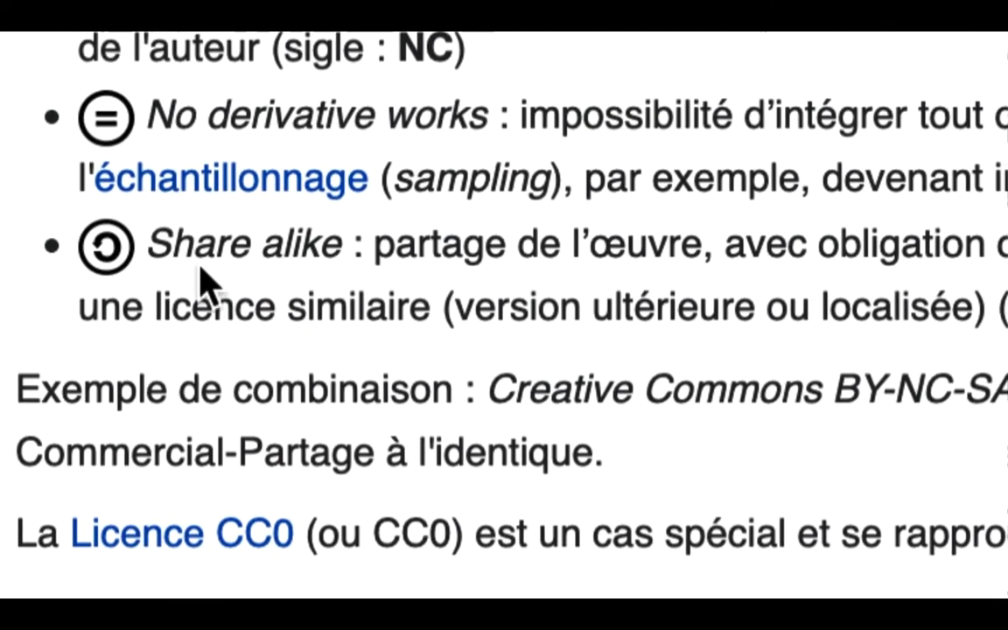
{"action": "scroll", "coordinate": [184, 262], "scroll_direction": "up", "scroll_amount": 3}
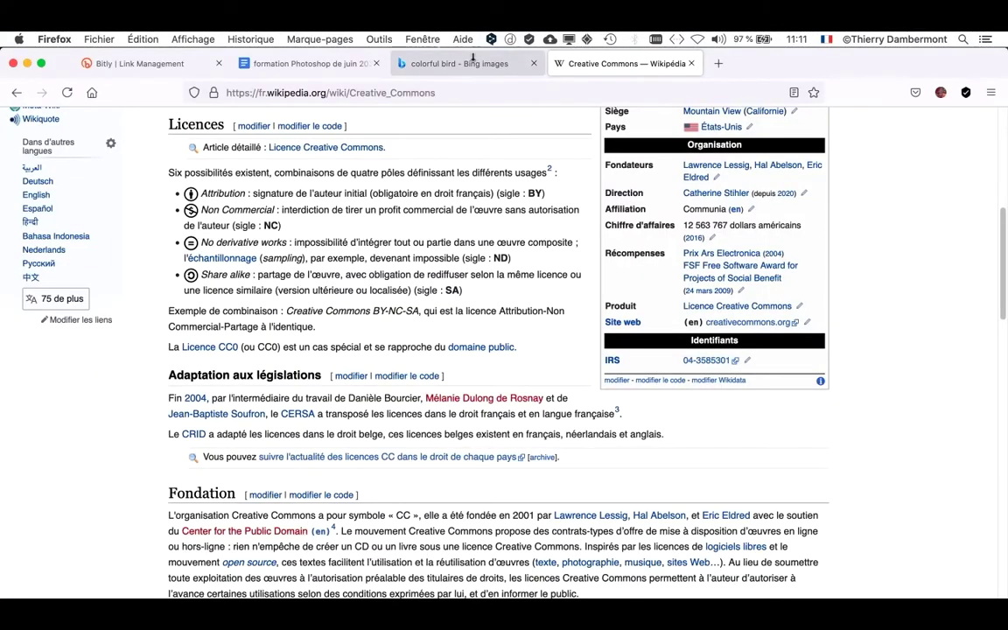
{"action": "left_click", "coordinate": [431, 65]}
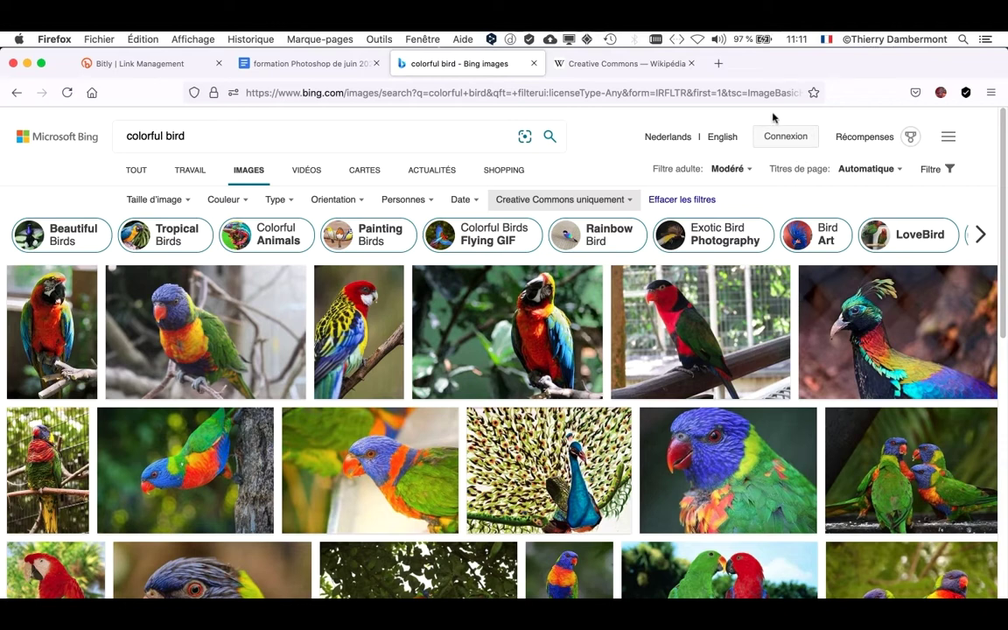
Step: Search Google for 'royalty free' in a new tab
{"action": "left_click", "coordinate": [720, 64]}
{"action": "left_click", "coordinate": [371, 303]}
{"action": "type", "text": "r"}
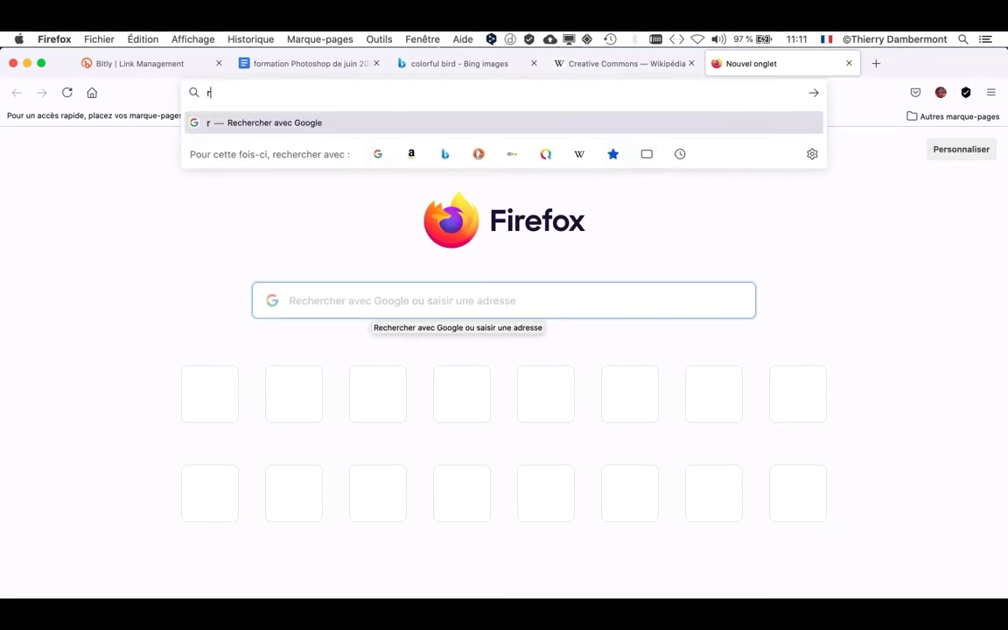
{"action": "type", "text": "oyalty"}
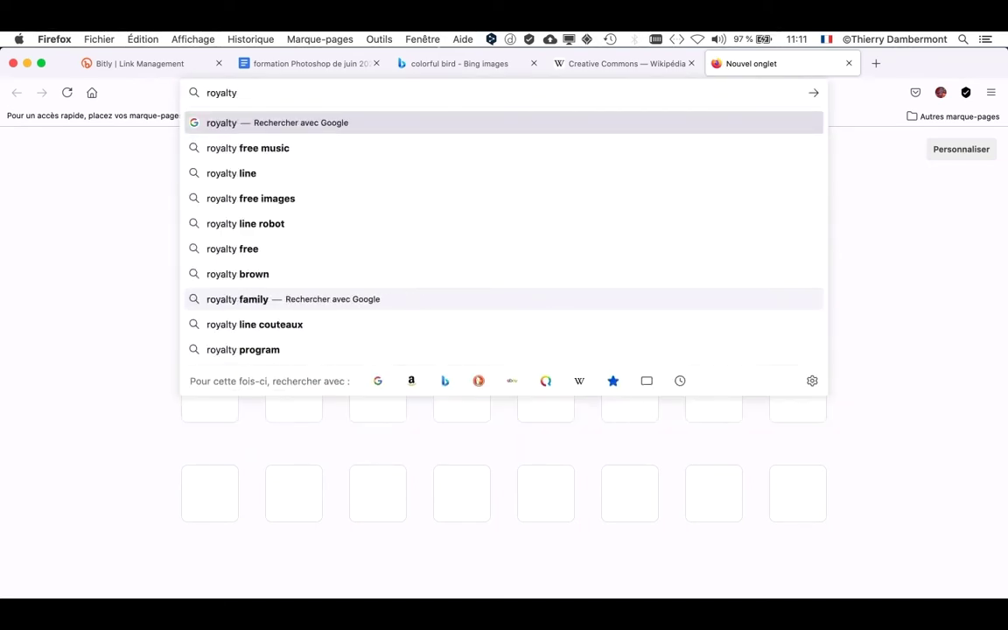
{"action": "type", "text": " free"}
{"action": "key", "text": "Return"}
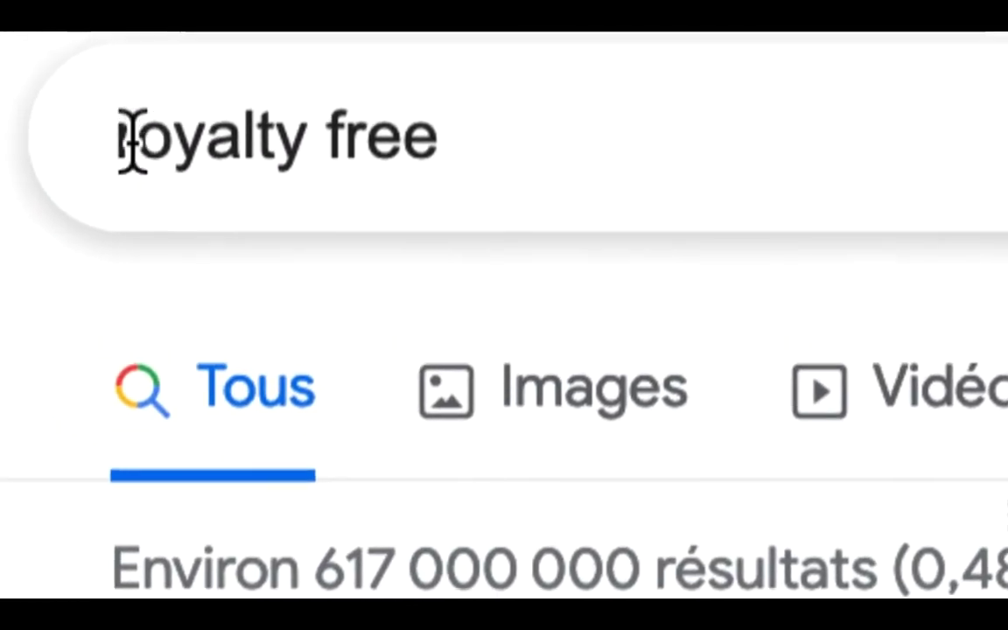
Step: Open the 'Libre de droits — Wikipédia' result in its own tab and view it
{"action": "left_click_drag", "start_coordinate": [59, 105], "coordinate": [381, 105]}
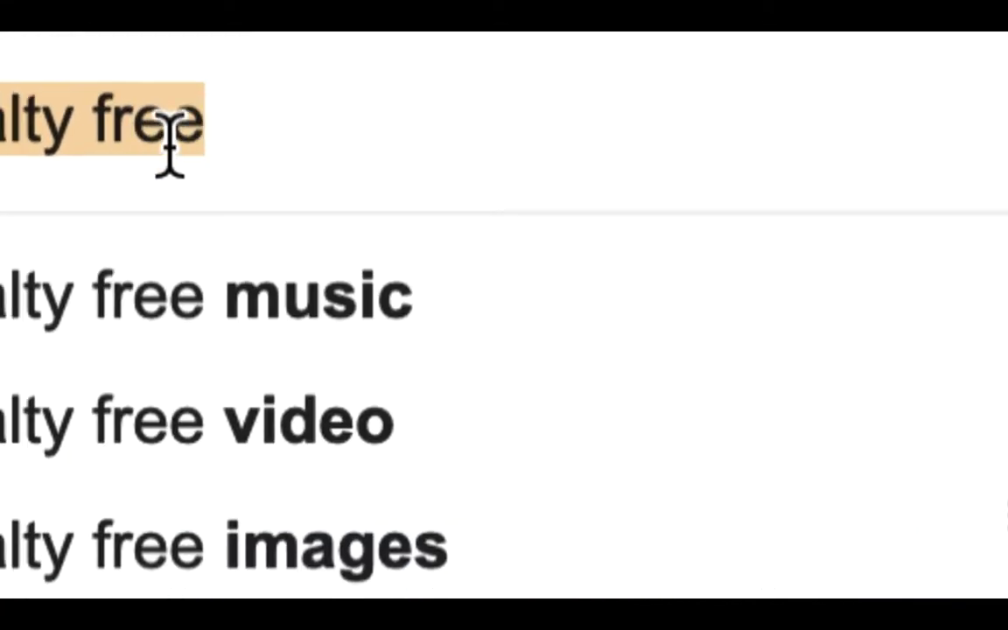
{"action": "left_click", "coordinate": [128, 144]}
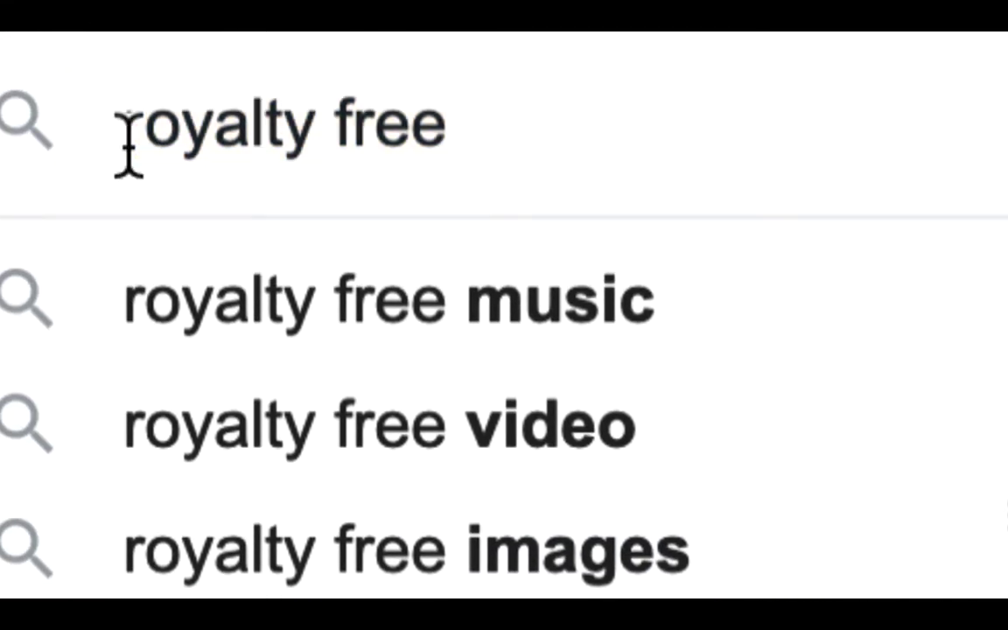
{"action": "mouse_move", "coordinate": [128, 144]}
{"action": "left_mouse_down"}
{"action": "mouse_move", "coordinate": [140, 158]}
{"action": "mouse_move", "coordinate": [173, 144]}
{"action": "left_mouse_up"}
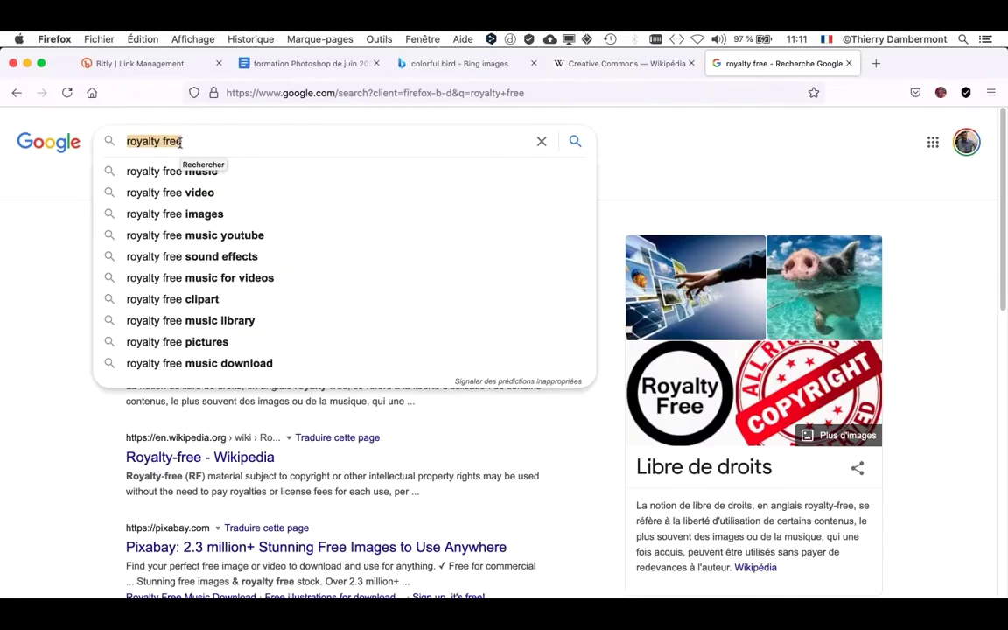
{"action": "left_click", "coordinate": [45, 248]}
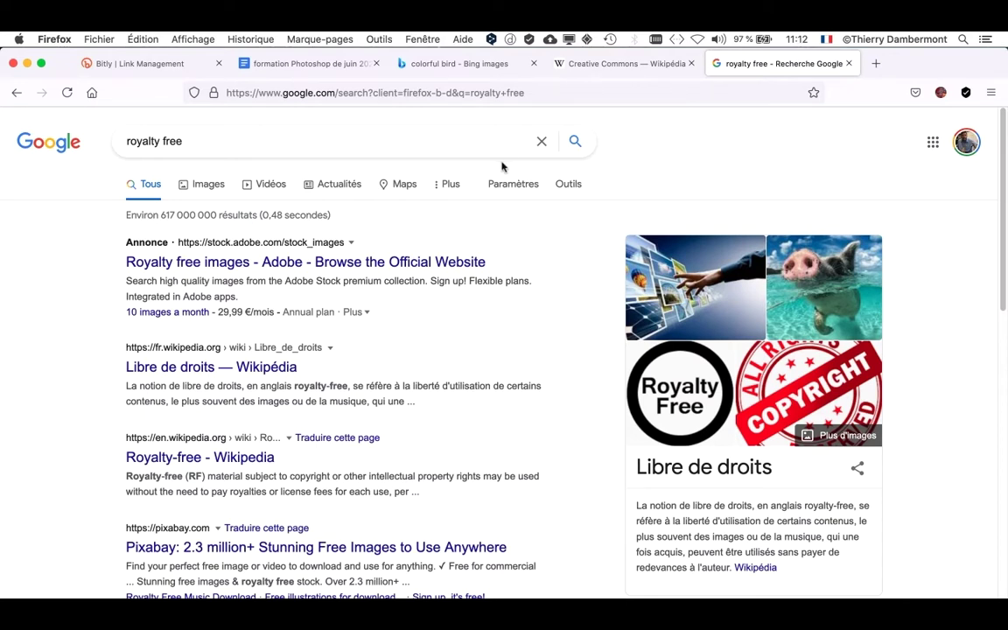
{"action": "middle_click", "coordinate": [219, 368]}
{"action": "left_click", "coordinate": [847, 65]}
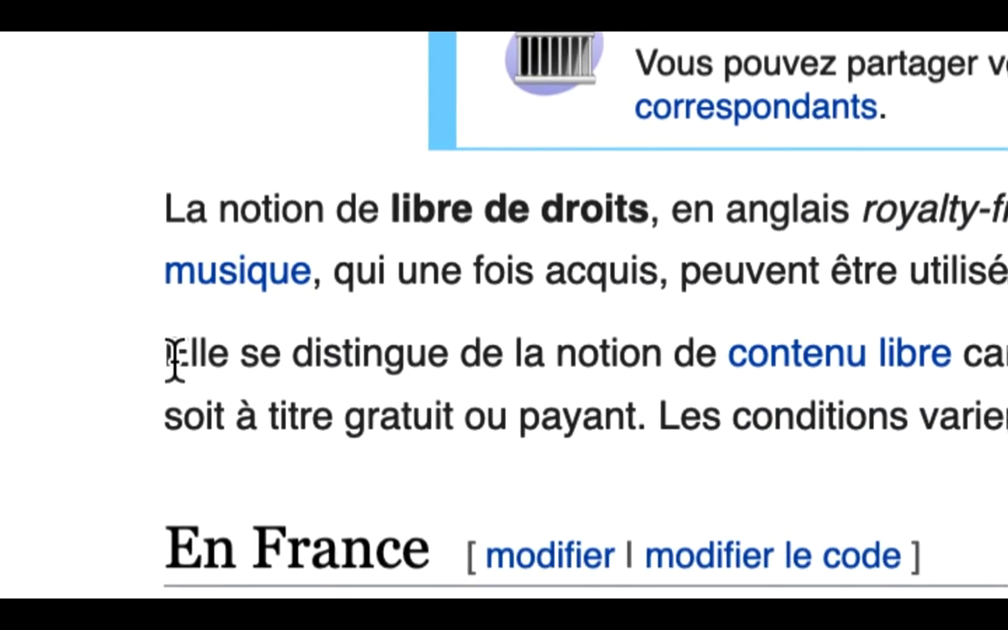
Step: Highlight the paragraph from 'Elle se distingue de la notion de contenu libre' to 'contrat établi.'
{"action": "mouse_move", "coordinate": [145, 359]}
{"action": "left_mouse_down"}
{"action": "mouse_move", "coordinate": [328, 381]}
{"action": "mouse_move", "coordinate": [524, 367]}
{"action": "left_mouse_up"}
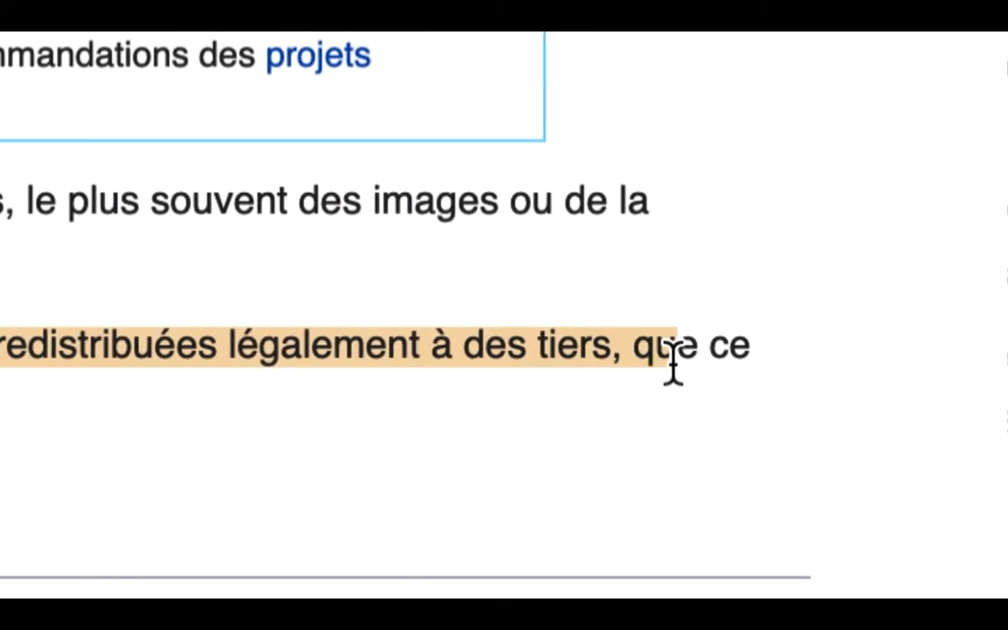
{"action": "mouse_move", "coordinate": [523, 368]}
{"action": "left_mouse_down"}
{"action": "mouse_move", "coordinate": [337, 385]}
{"action": "mouse_move", "coordinate": [199, 372]}
{"action": "mouse_move", "coordinate": [423, 378]}
{"action": "left_mouse_up"}
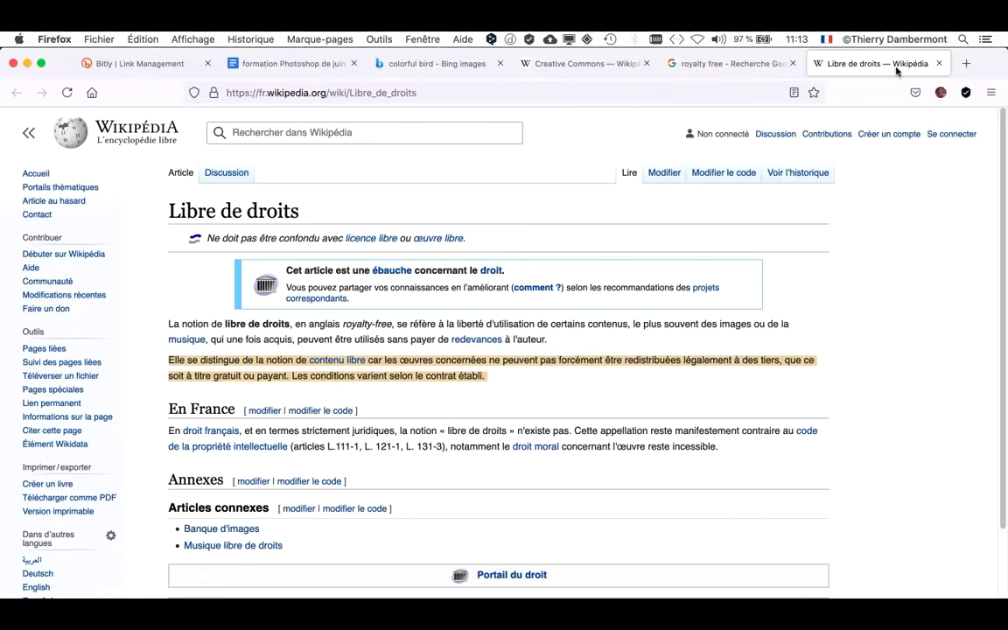
Step: Step through the Google and Creative Commons tabs back to the 'colorful bird - Bing images' tab
{"action": "left_click", "coordinate": [716, 64]}
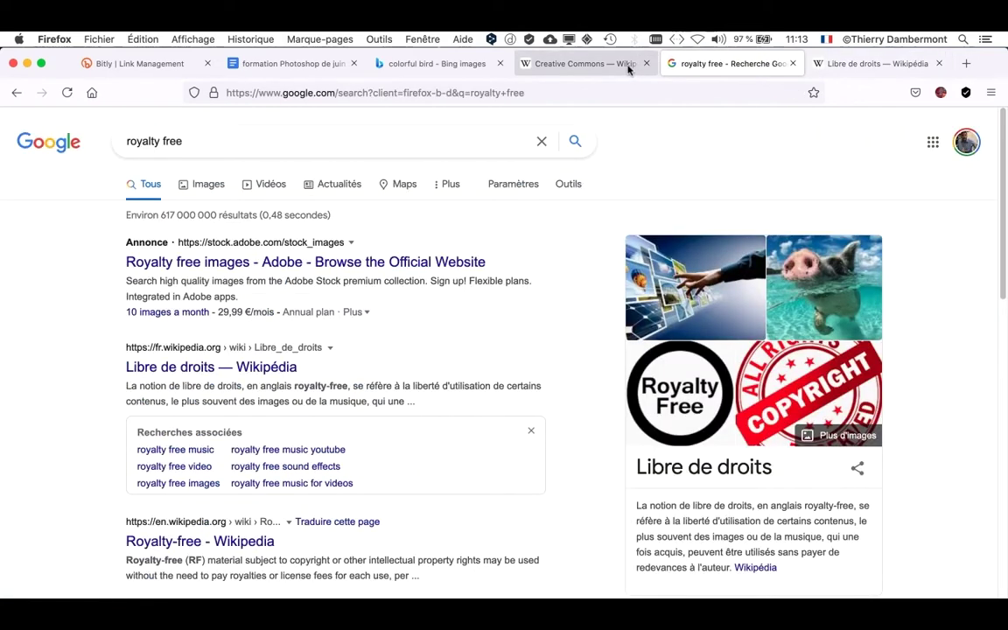
{"action": "left_click", "coordinate": [581, 64]}
{"action": "left_click", "coordinate": [464, 64]}
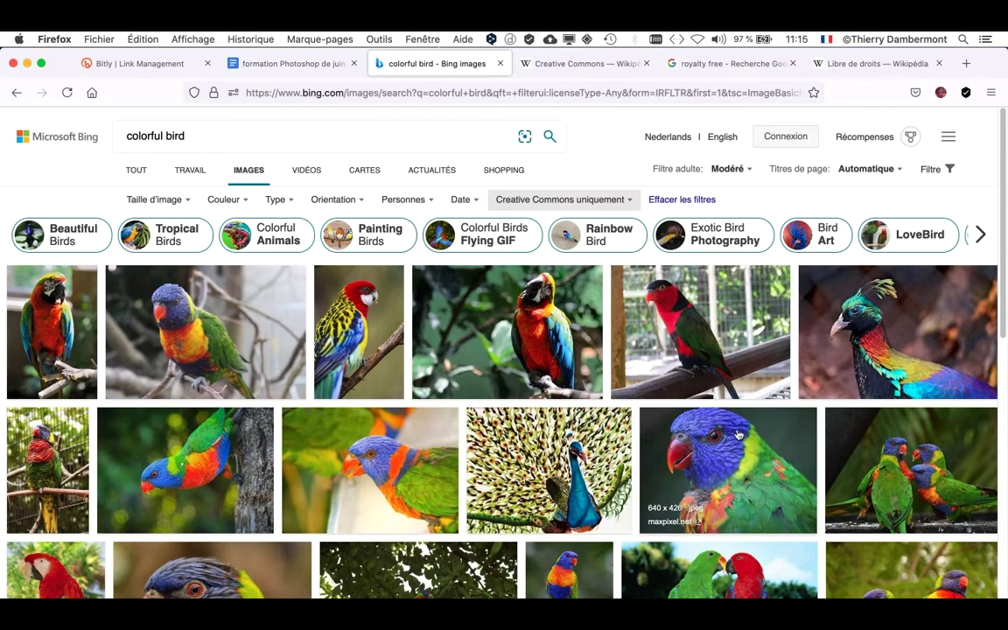
Step: Browse the Creative Commons bird results and bring up the 5184 x 3456 Pexels lorikeet photo
{"action": "scroll", "coordinate": [580, 435], "scroll_direction": "down", "scroll_amount": 3}
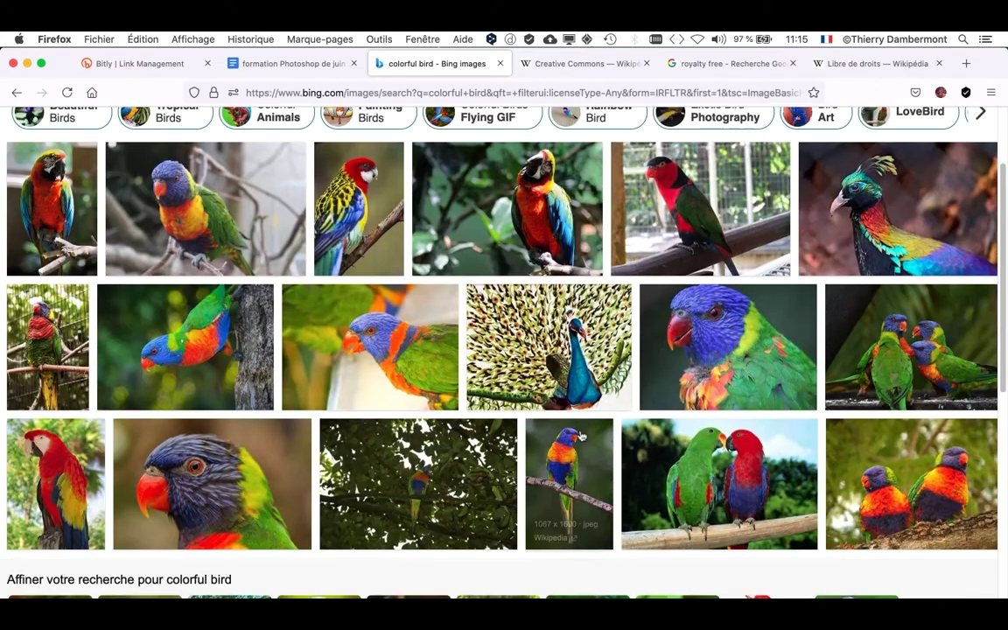
{"action": "scroll", "coordinate": [580, 435], "scroll_direction": "down", "scroll_amount": 3}
{"action": "scroll", "coordinate": [580, 435], "scroll_direction": "down", "scroll_amount": 3}
{"action": "scroll", "coordinate": [580, 435], "scroll_direction": "down", "scroll_amount": 3}
{"action": "scroll", "coordinate": [581, 436], "scroll_direction": "down", "scroll_amount": 2}
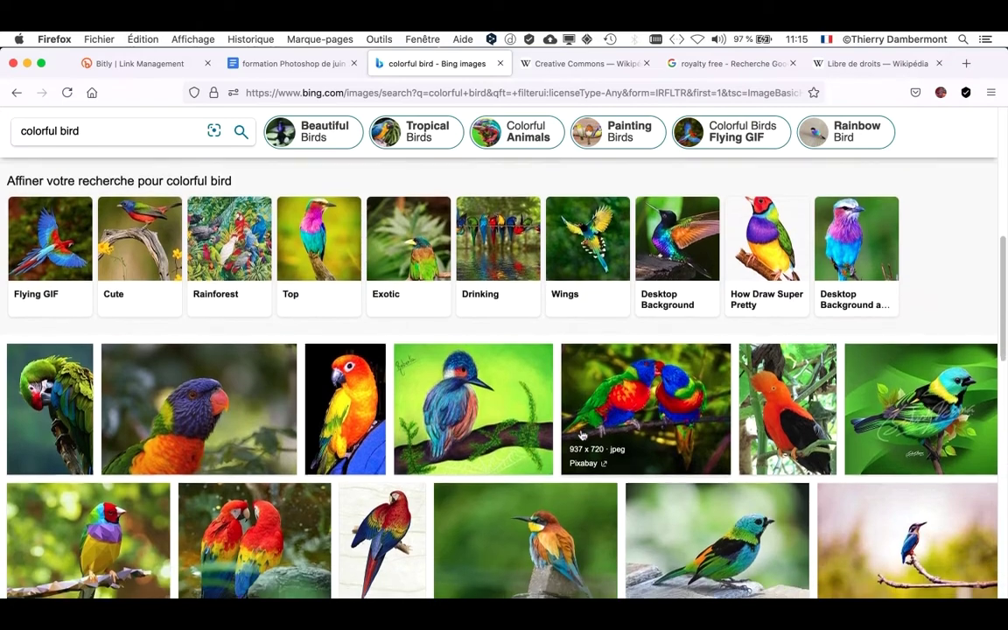
{"action": "scroll", "coordinate": [582, 436], "scroll_direction": "down", "scroll_amount": 3}
{"action": "scroll", "coordinate": [582, 437], "scroll_direction": "down", "scroll_amount": 1}
{"action": "scroll", "coordinate": [582, 437], "scroll_direction": "down", "scroll_amount": 3}
{"action": "scroll", "coordinate": [583, 437], "scroll_direction": "down", "scroll_amount": 2}
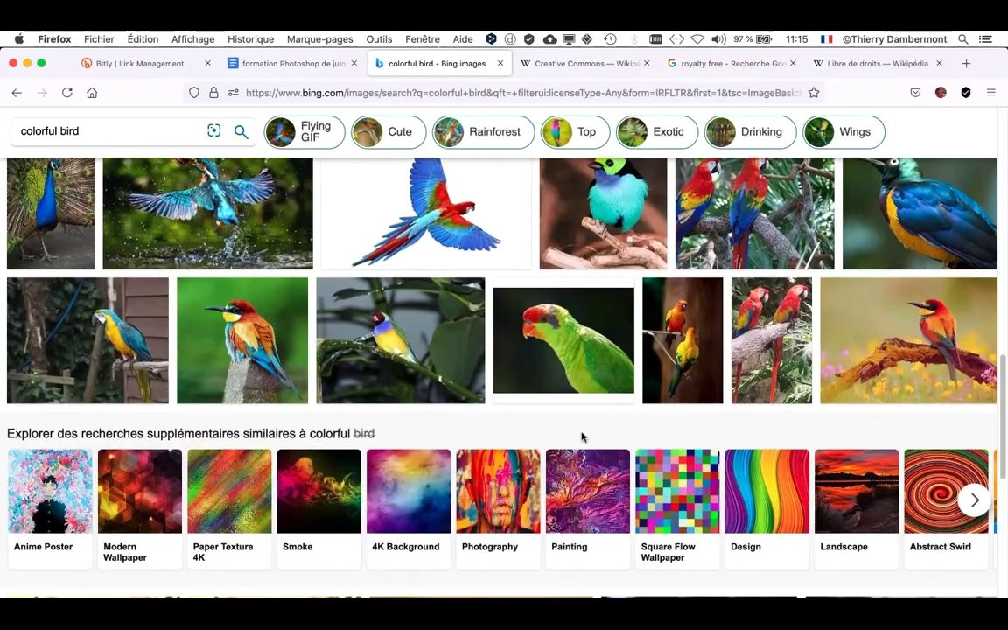
{"action": "scroll", "coordinate": [584, 438], "scroll_direction": "down", "scroll_amount": 3}
{"action": "scroll", "coordinate": [583, 438], "scroll_direction": "down", "scroll_amount": 3}
{"action": "scroll", "coordinate": [583, 437], "scroll_direction": "down", "scroll_amount": 4}
{"action": "scroll", "coordinate": [583, 437], "scroll_direction": "down", "scroll_amount": 2}
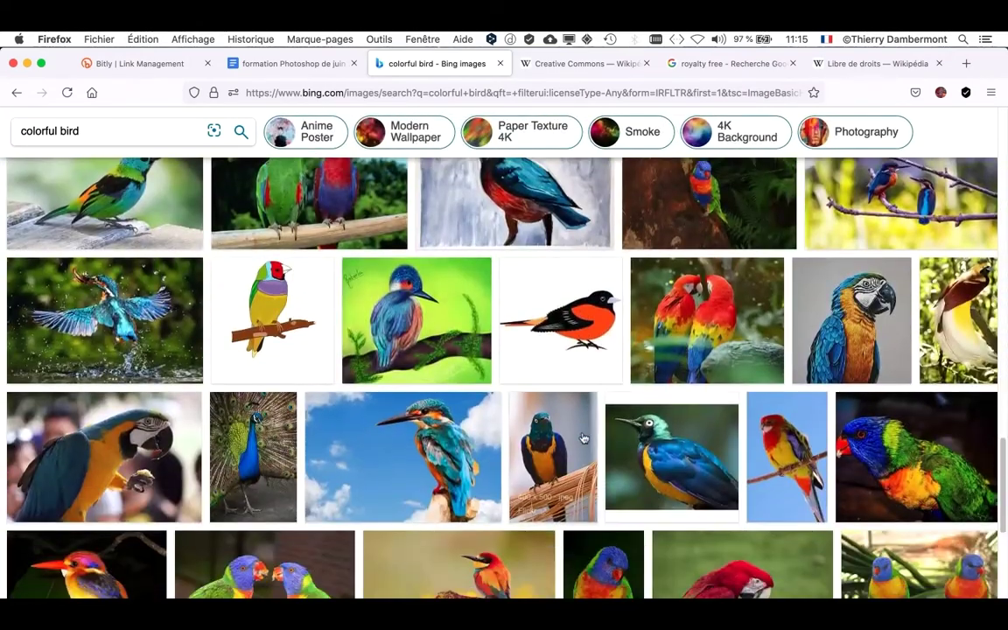
{"action": "scroll", "coordinate": [583, 438], "scroll_direction": "down", "scroll_amount": 2}
{"action": "scroll", "coordinate": [582, 438], "scroll_direction": "down", "scroll_amount": 2}
{"action": "scroll", "coordinate": [583, 437], "scroll_direction": "up", "scroll_amount": 5}
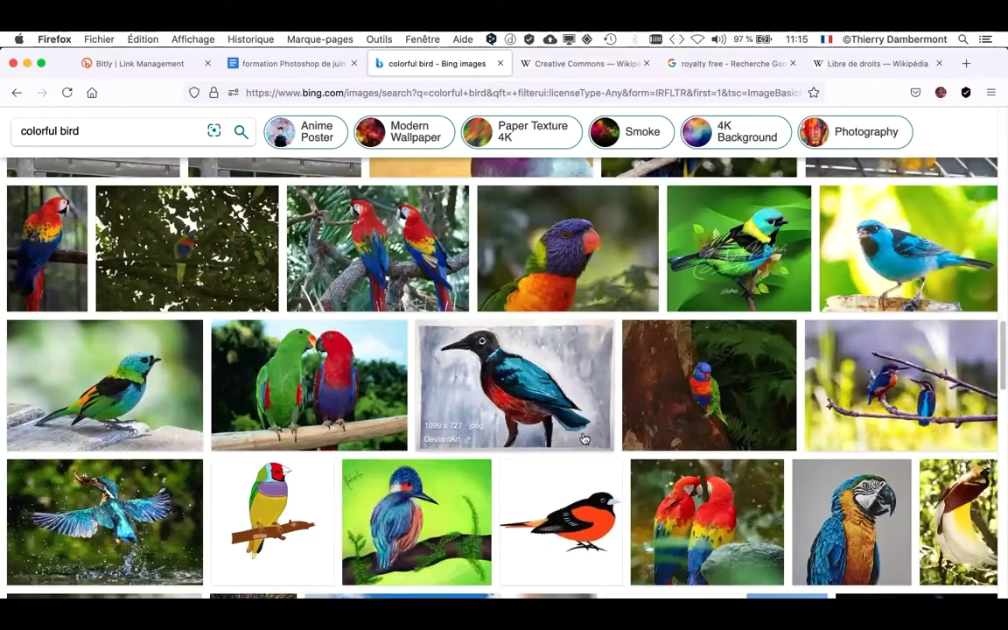
{"action": "scroll", "coordinate": [584, 438], "scroll_direction": "up", "scroll_amount": 3}
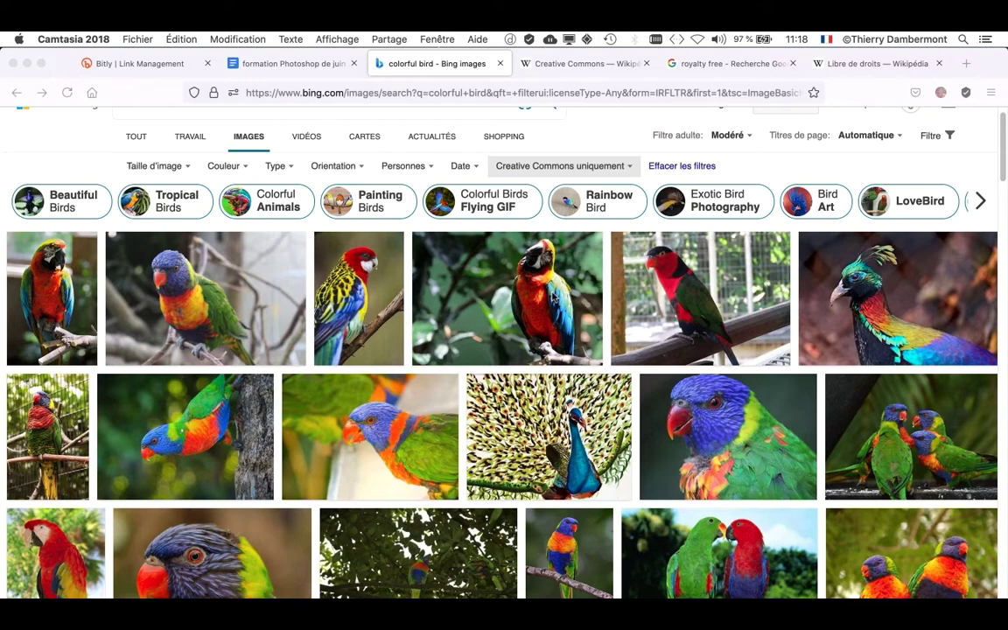
{"action": "left_click", "coordinate": [140, 165]}
{"action": "mouse_move", "coordinate": [206, 299]}
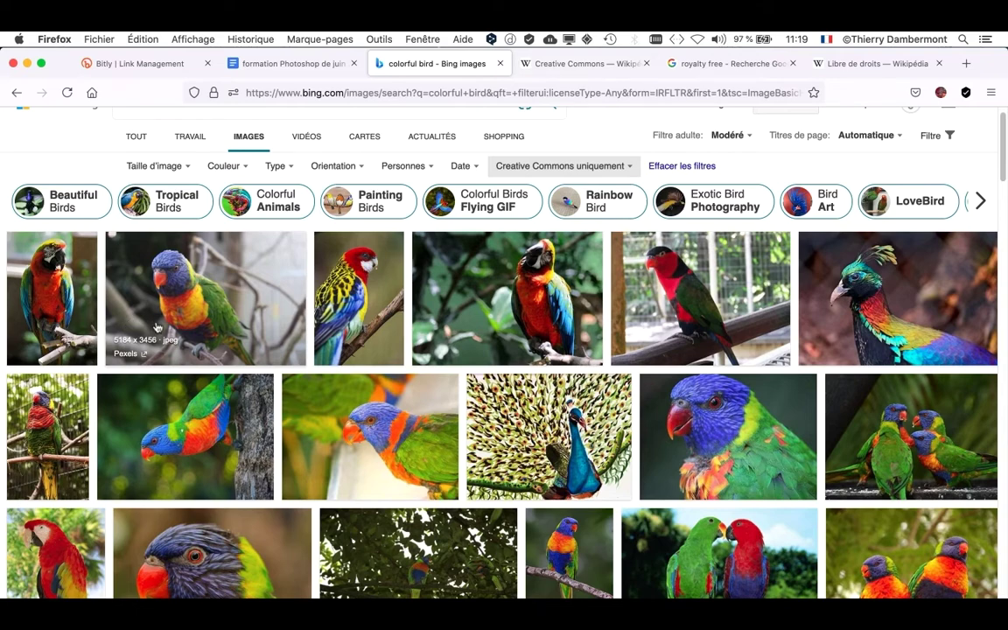
{"action": "scroll", "coordinate": [136, 293], "scroll_direction": "up", "scroll_amount": 1}
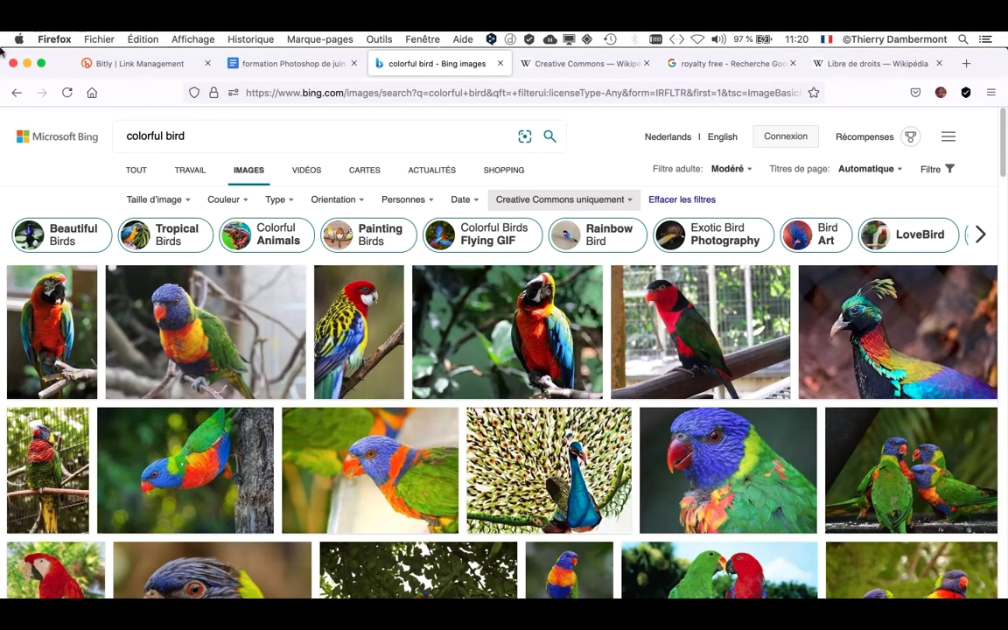
Step: Launch Calculator.app from the Apple menu's recent items and centre its window over the page
{"action": "left_click", "coordinate": [18, 38]}
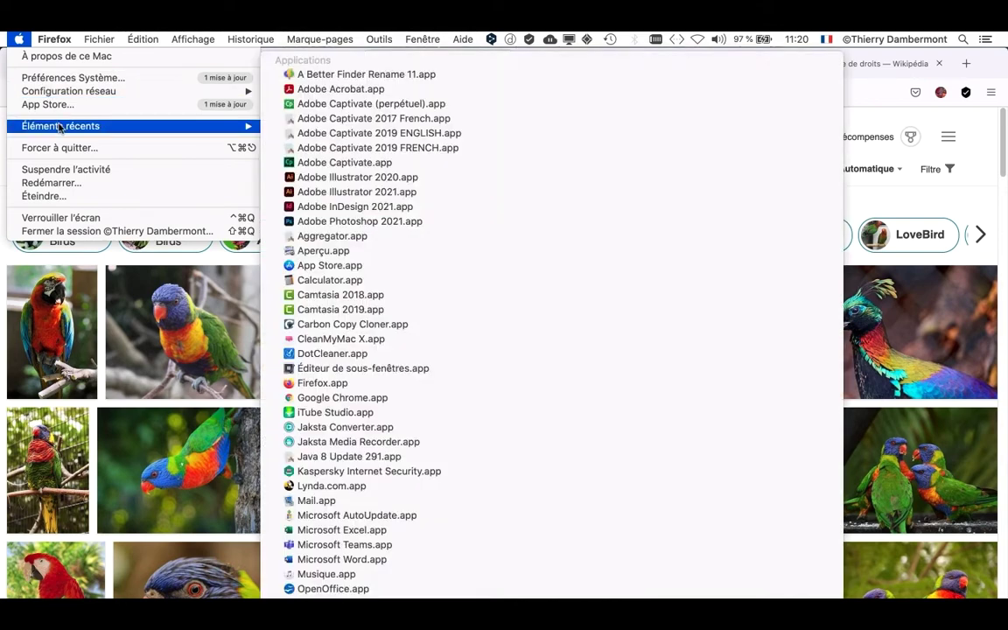
{"action": "mouse_move", "coordinate": [60, 126]}
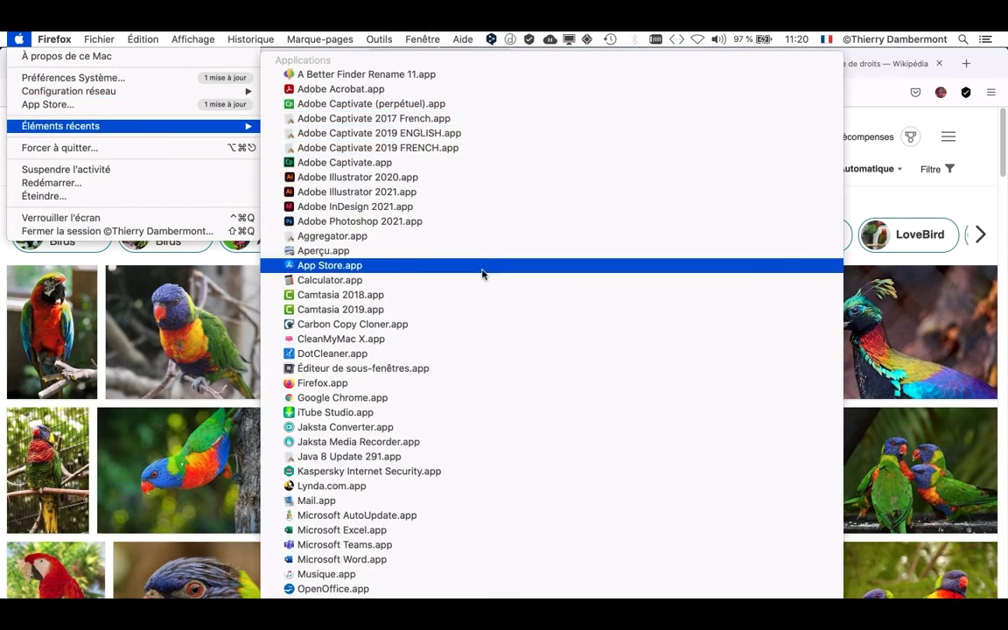
{"action": "left_click", "coordinate": [481, 279]}
{"action": "left_click_drag", "start_coordinate": [703, 192], "coordinate": [490, 155]}
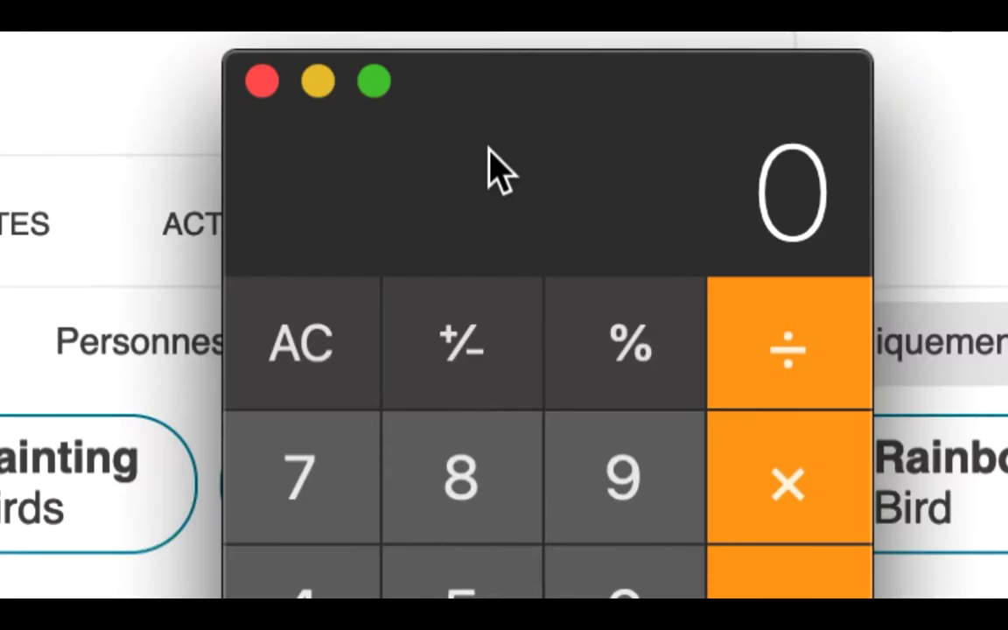
Step: Enter test numbers 1 400 and 24 000 000, clearing the display after each
{"action": "type", "text": "1 400"}
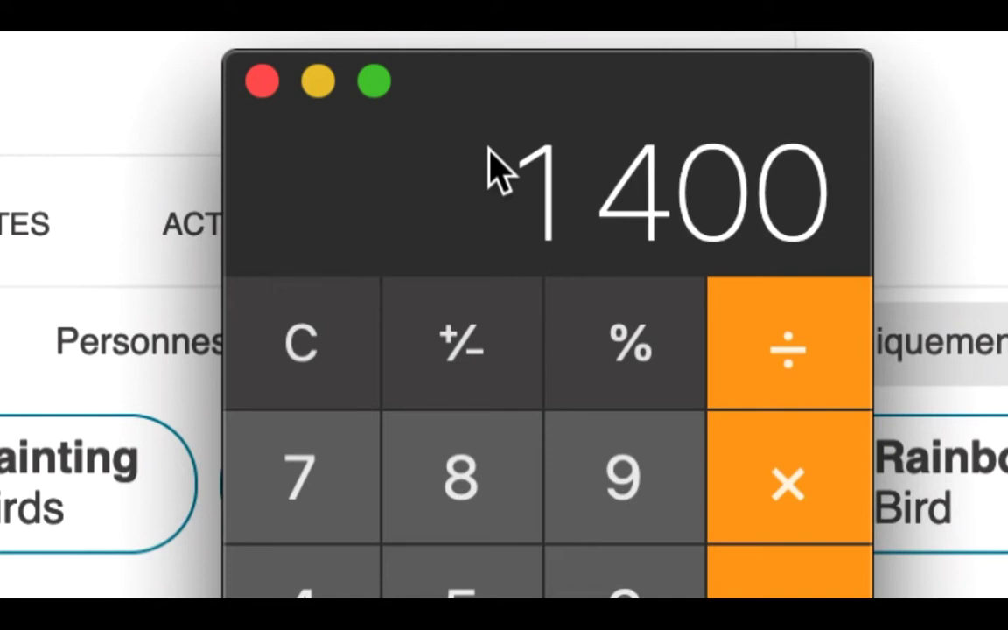
{"action": "key", "text": "Escape"}
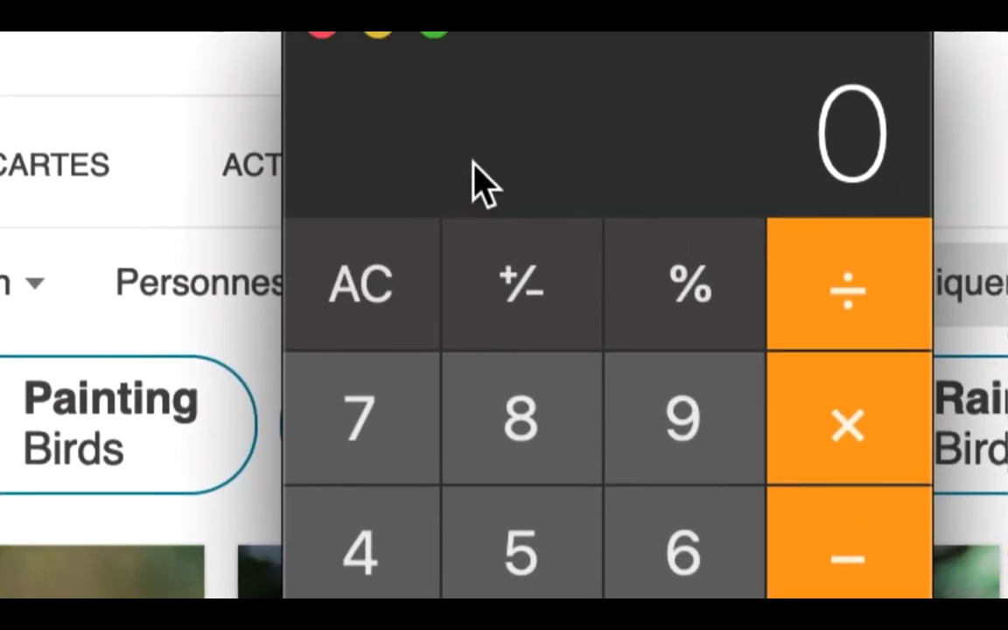
{"action": "type", "text": "24 000 0"}
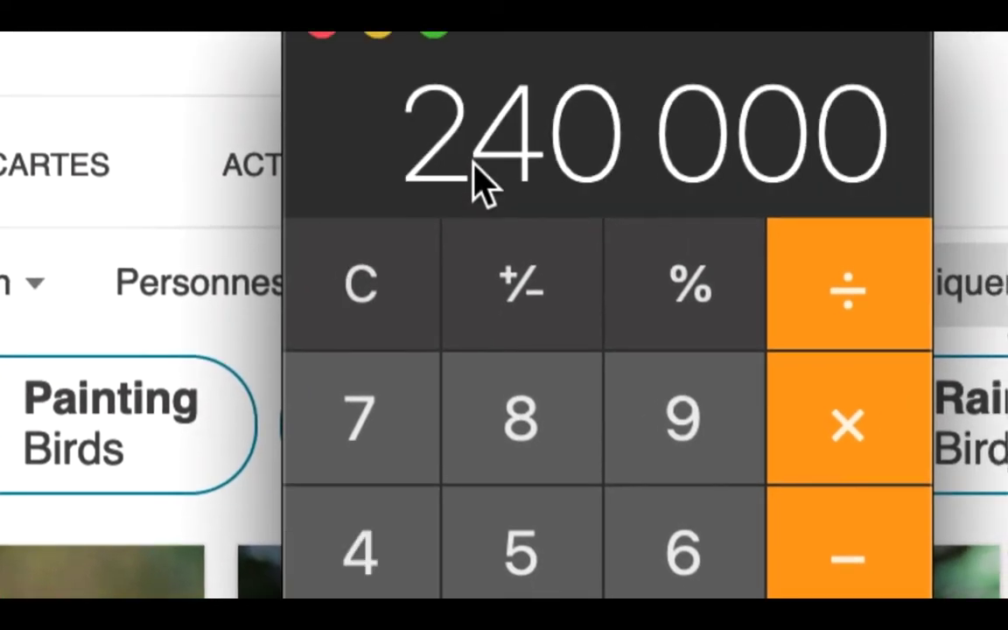
{"action": "type", "text": "00"}
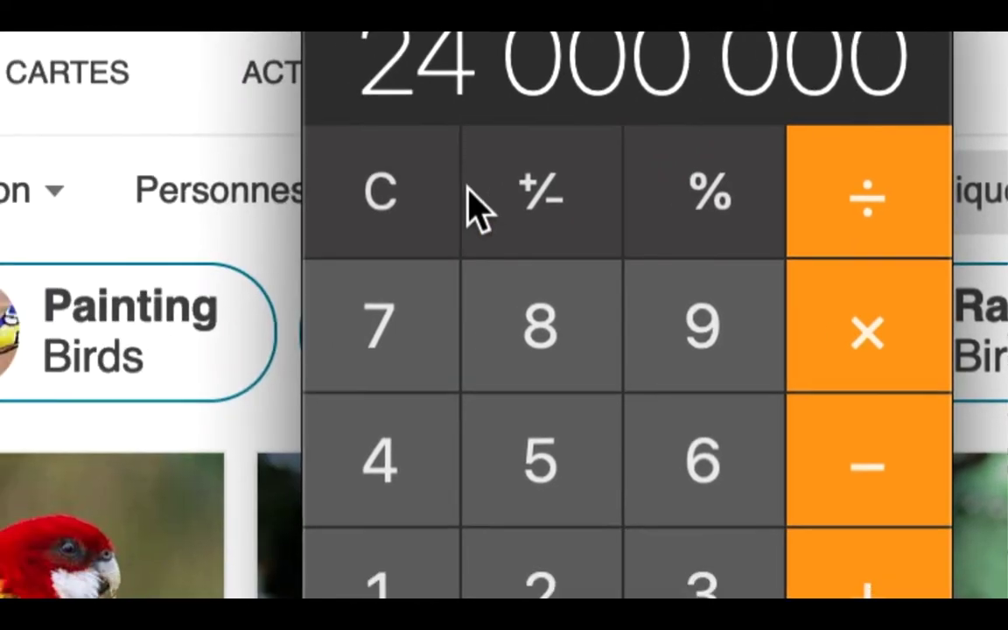
{"action": "left_click", "coordinate": [461, 202]}
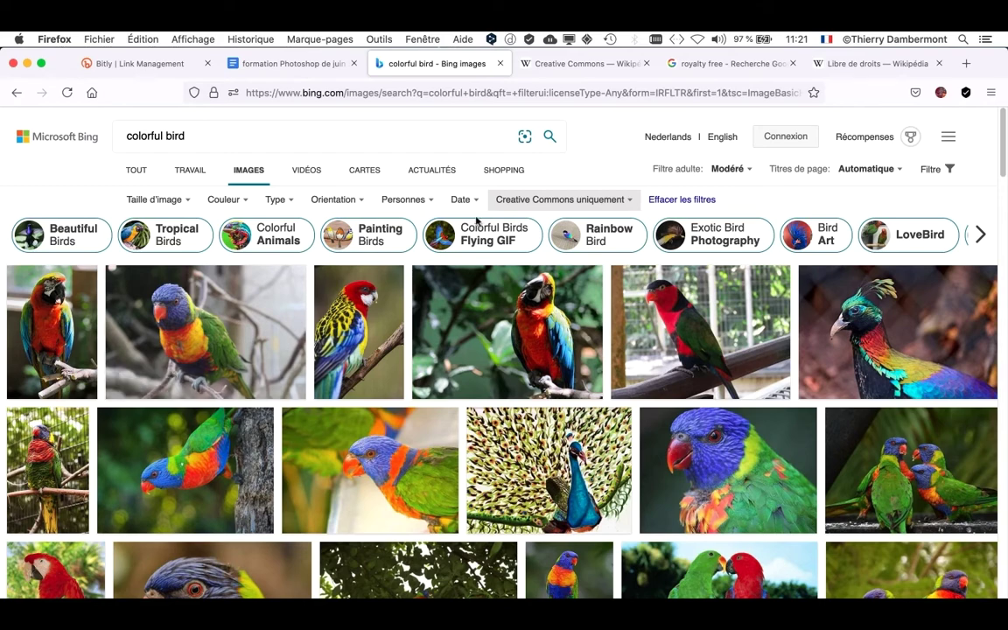
Step: Multiply 5184 by 3456 to get 17 915 904, redoing a wrong first attempt
{"action": "key", "text": "super+Tab"}
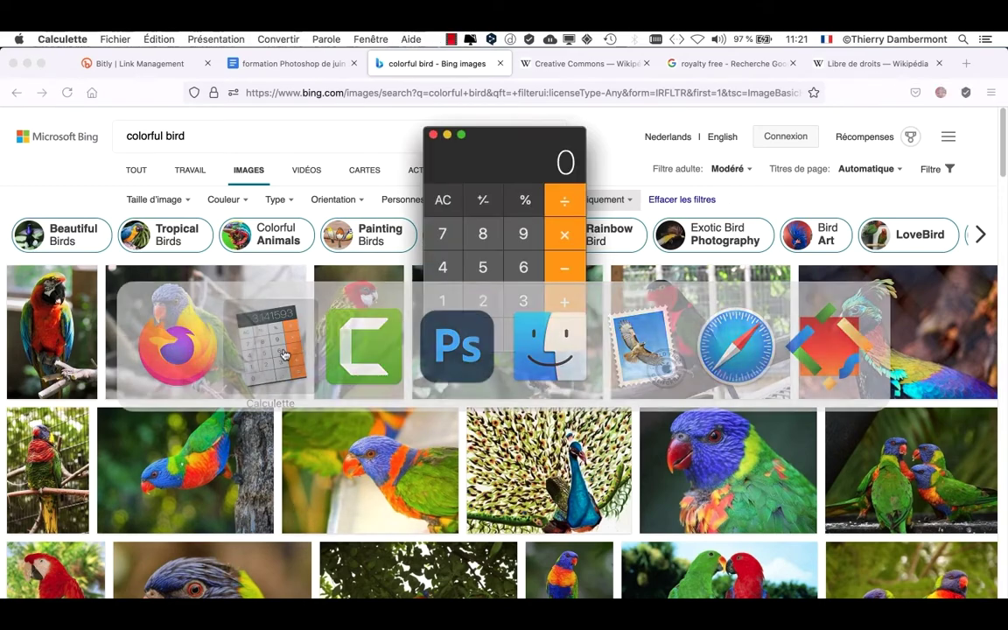
{"action": "type", "text": "5 184"}
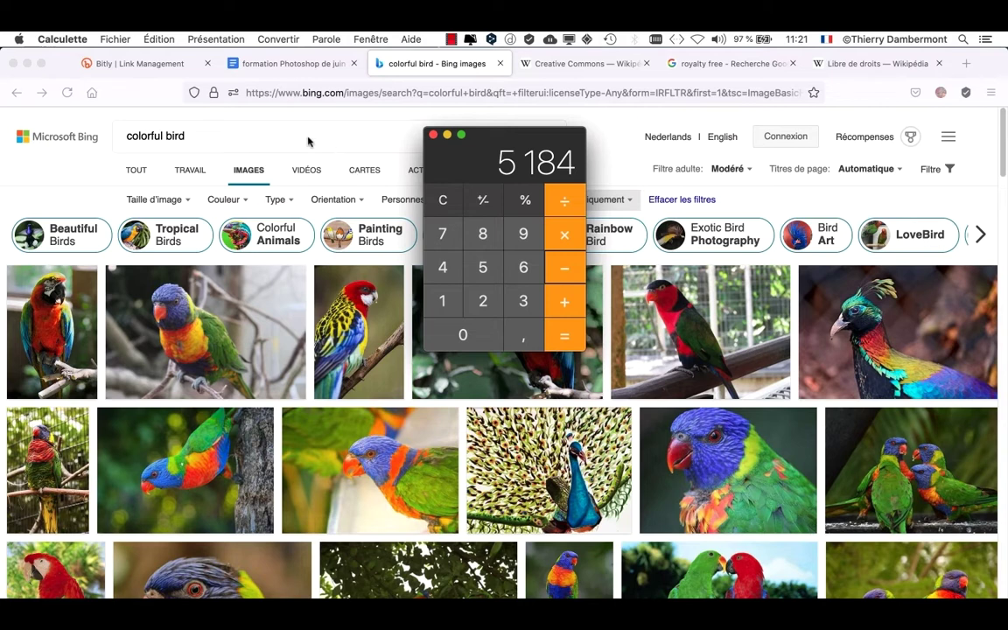
{"action": "key", "text": "super+Tab"}
{"action": "key", "text": "super+Tab"}
{"action": "key", "text": "slash"}
{"action": "type", "text": "3456"}
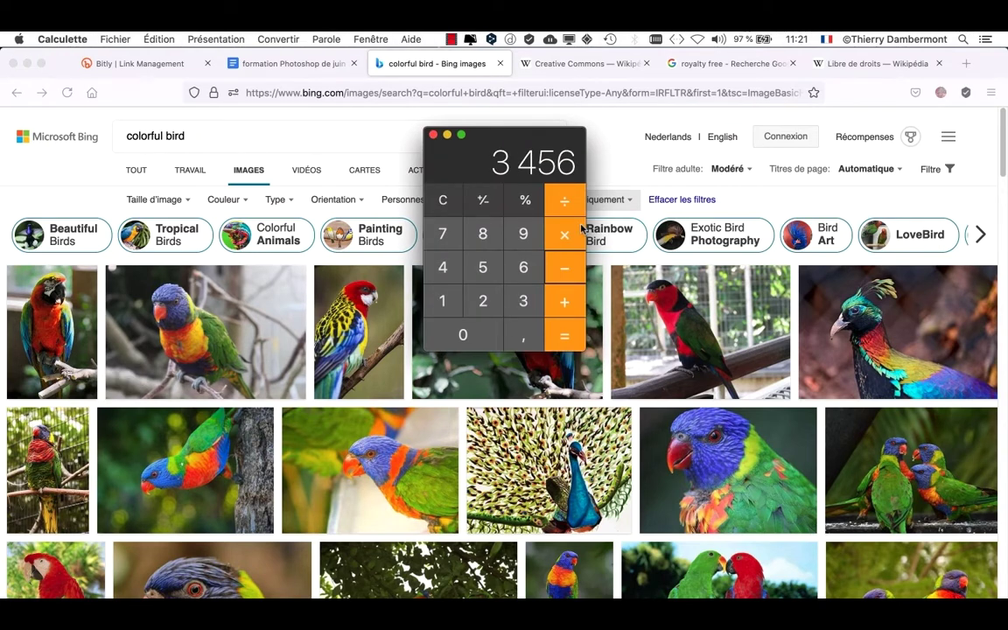
{"action": "key", "text": "Return"}
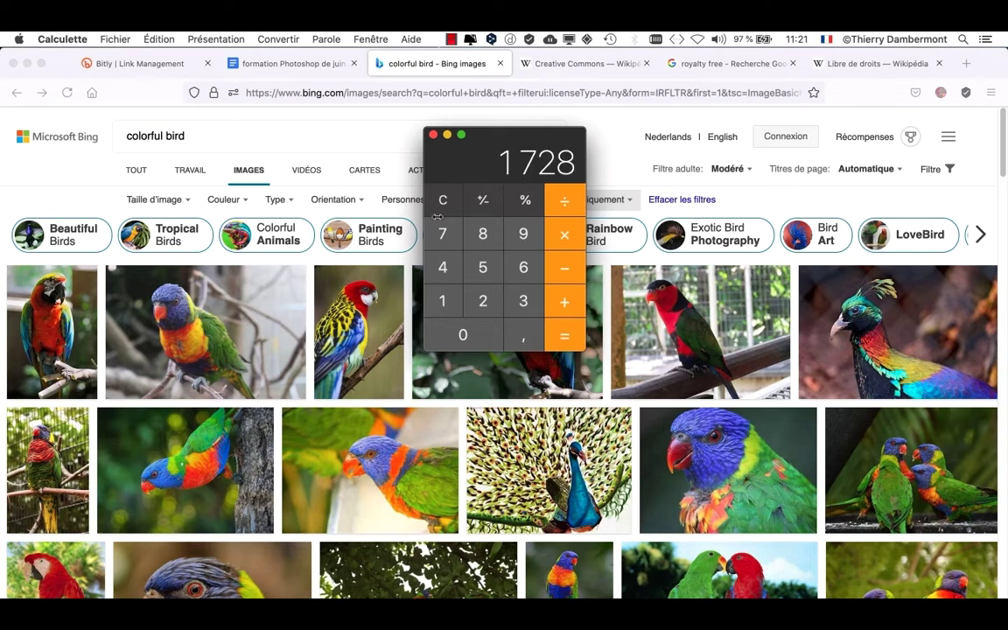
{"action": "key", "text": "Escape"}
{"action": "type", "text": "5 184"}
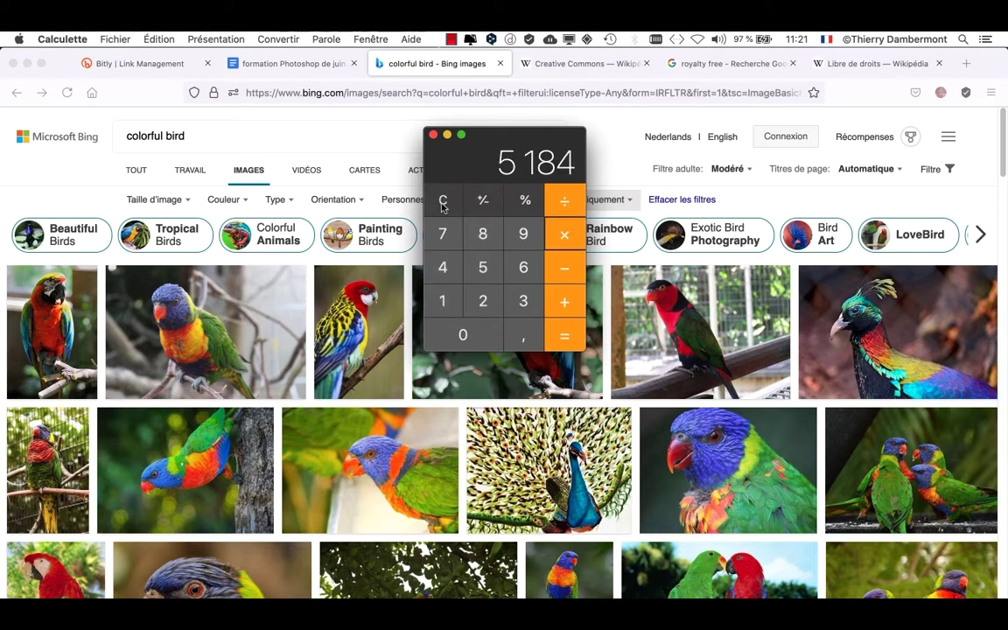
{"action": "key", "text": "slash"}
{"action": "type", "text": "3456"}
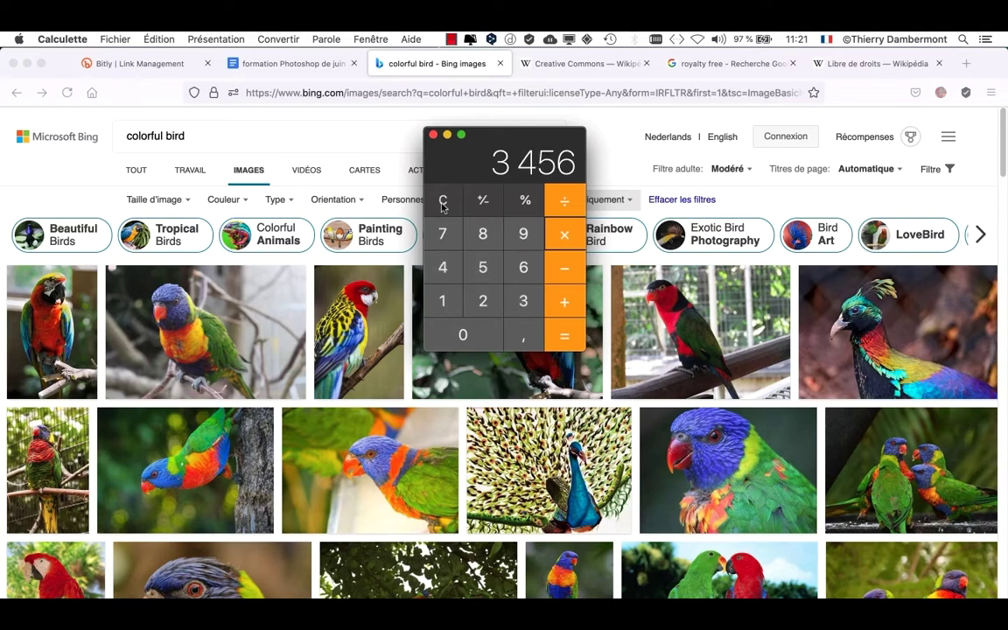
{"action": "key", "text": "Return"}
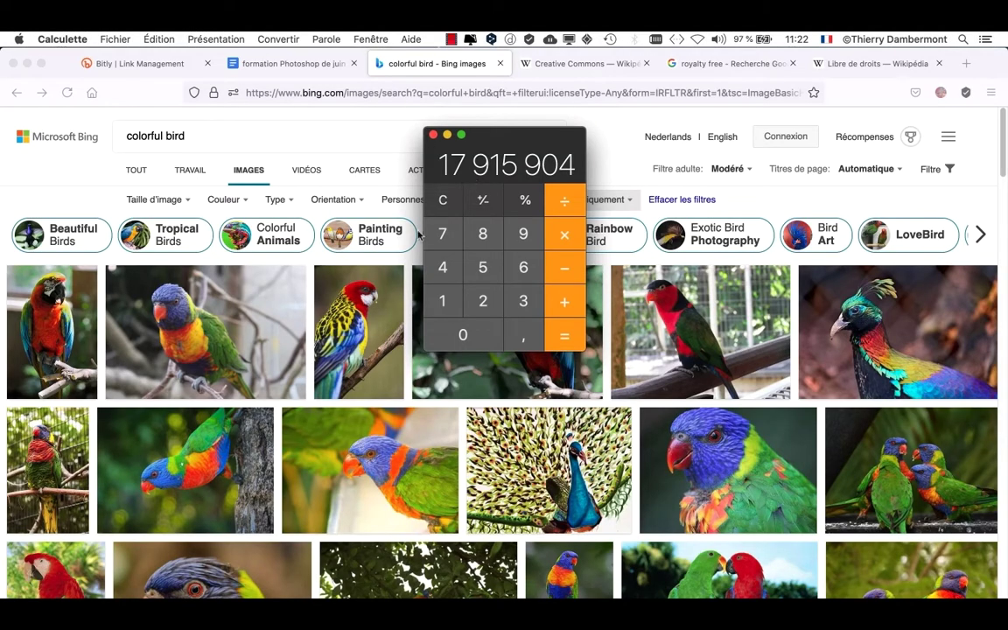
Step: Clear Calculator, check the parrot photo's size, and compute 682*1024 = 698 368
{"action": "left_click", "coordinate": [455, 205]}
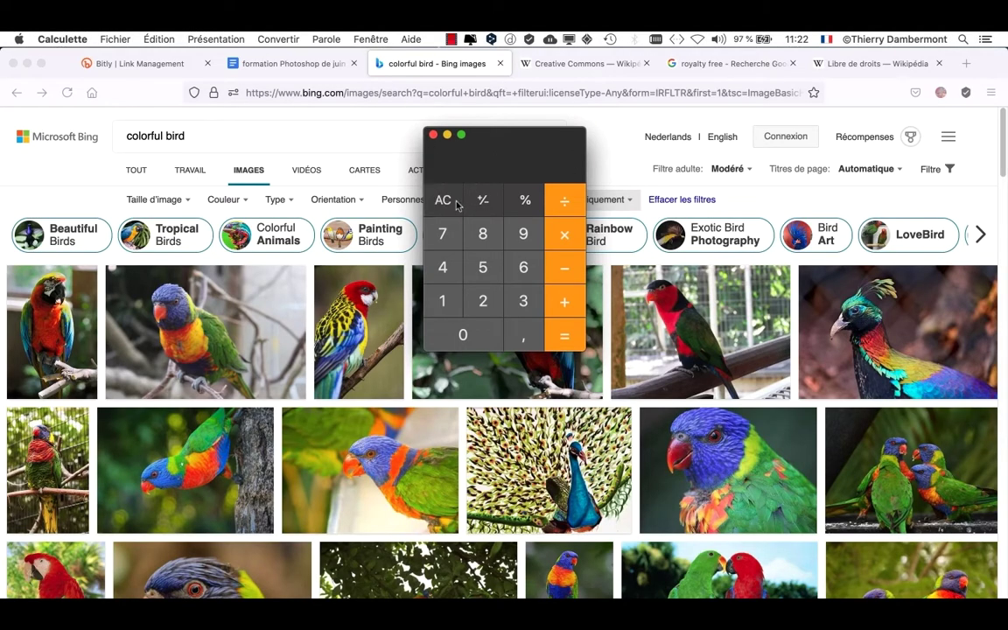
{"action": "left_click", "coordinate": [54, 169]}
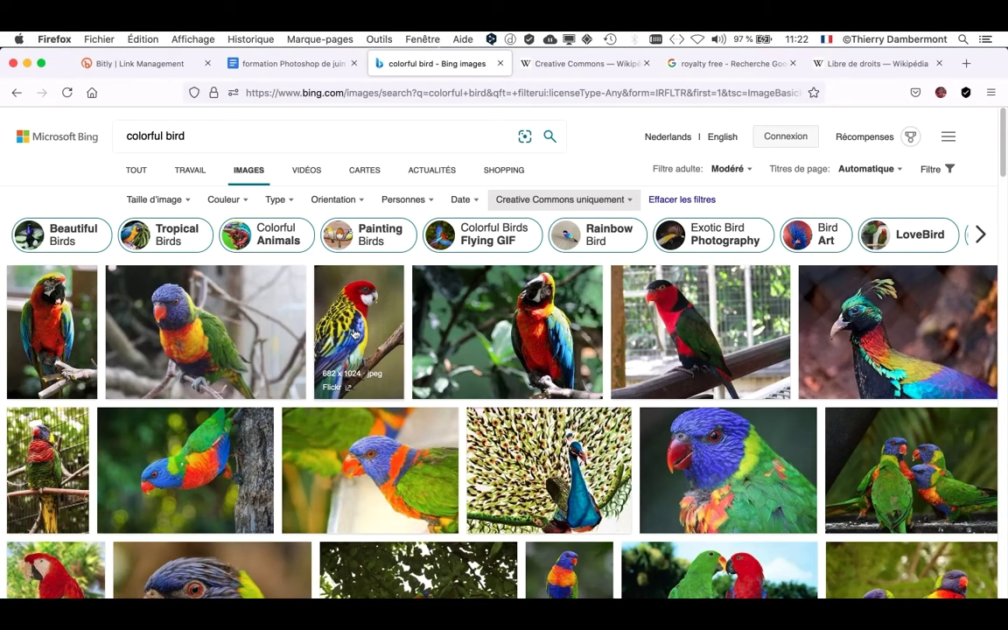
{"action": "key", "text": "super+Tab"}
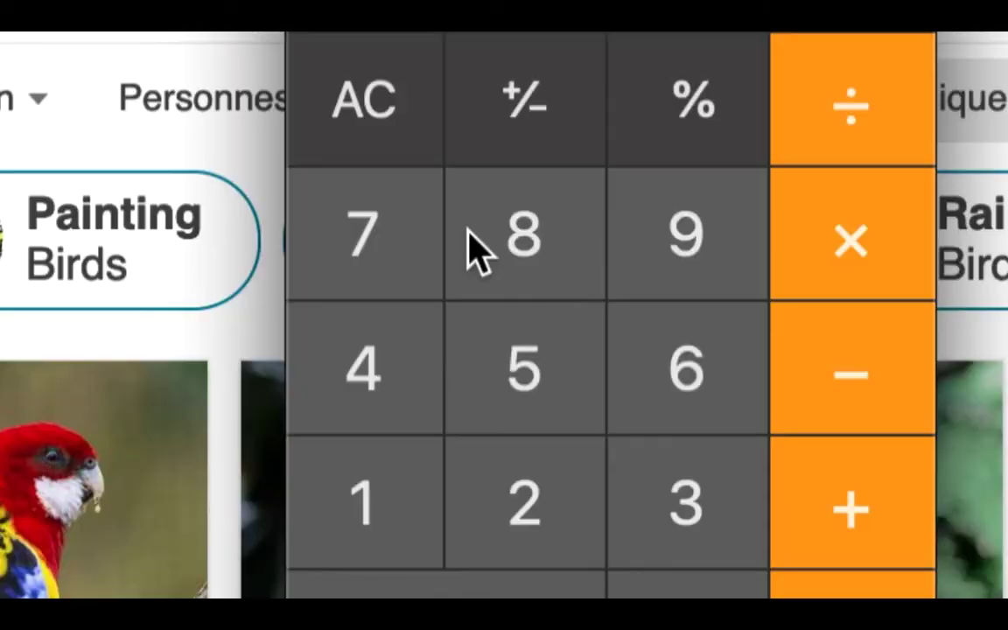
{"action": "type", "text": "682*"}
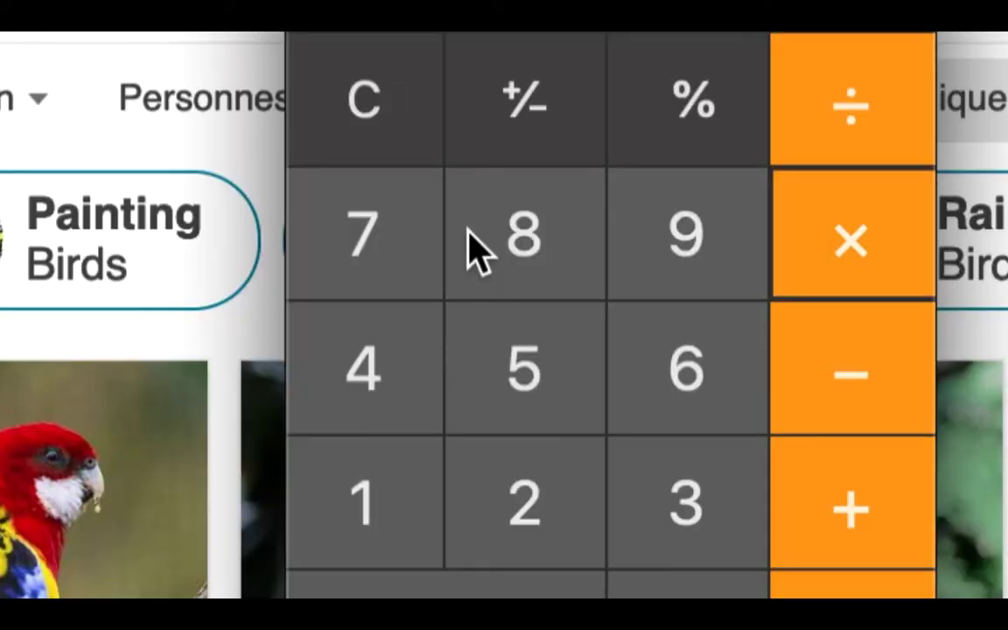
{"action": "type", "text": "1024"}
{"action": "key", "text": "Return"}
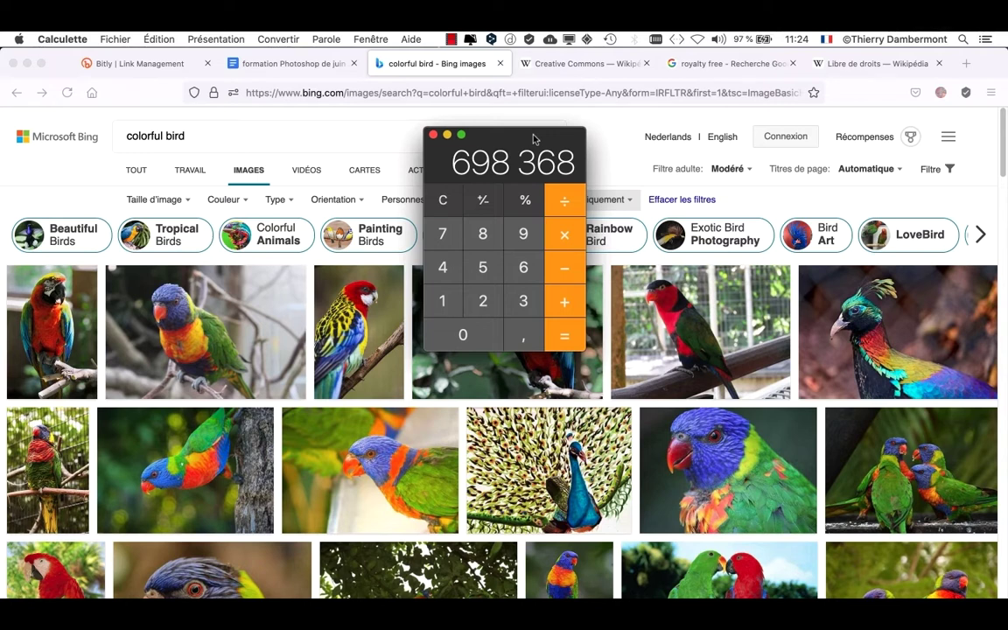
Step: Drag the Calculator window to the right, then close it
{"action": "left_click_drag", "start_coordinate": [533, 138], "coordinate": [763, 126]}
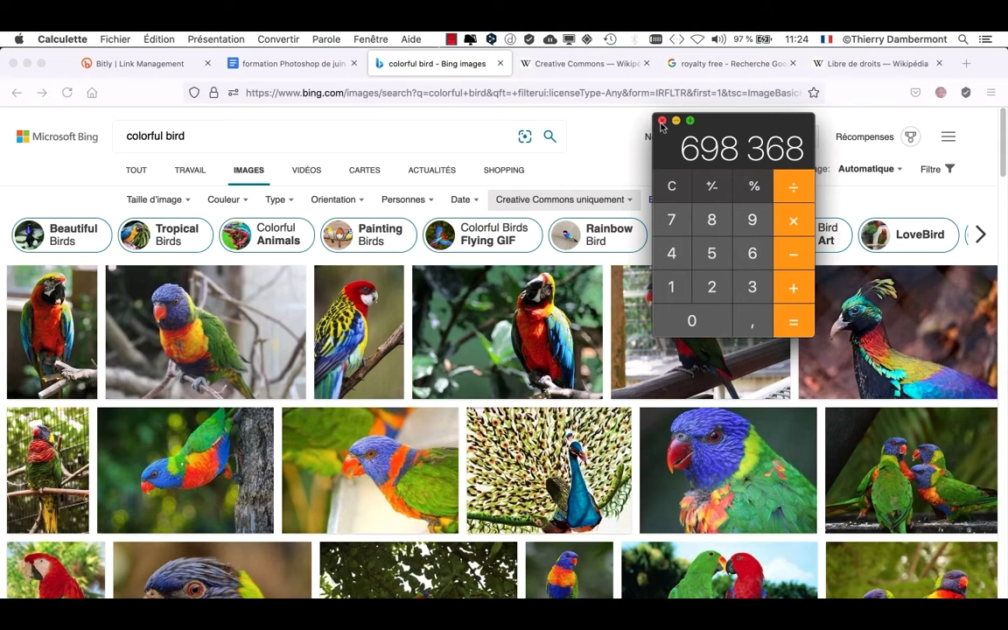
{"action": "left_click", "coordinate": [661, 121]}
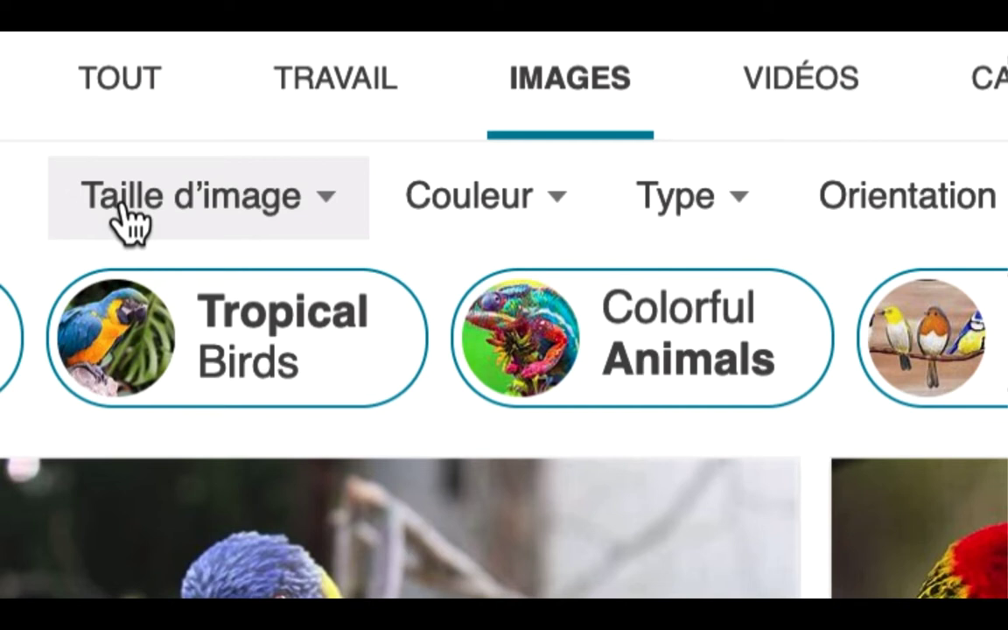
Step: Try the Très grand format size filter, then set a custom 2400 x 2400 minimum
{"action": "left_click", "coordinate": [128, 223]}
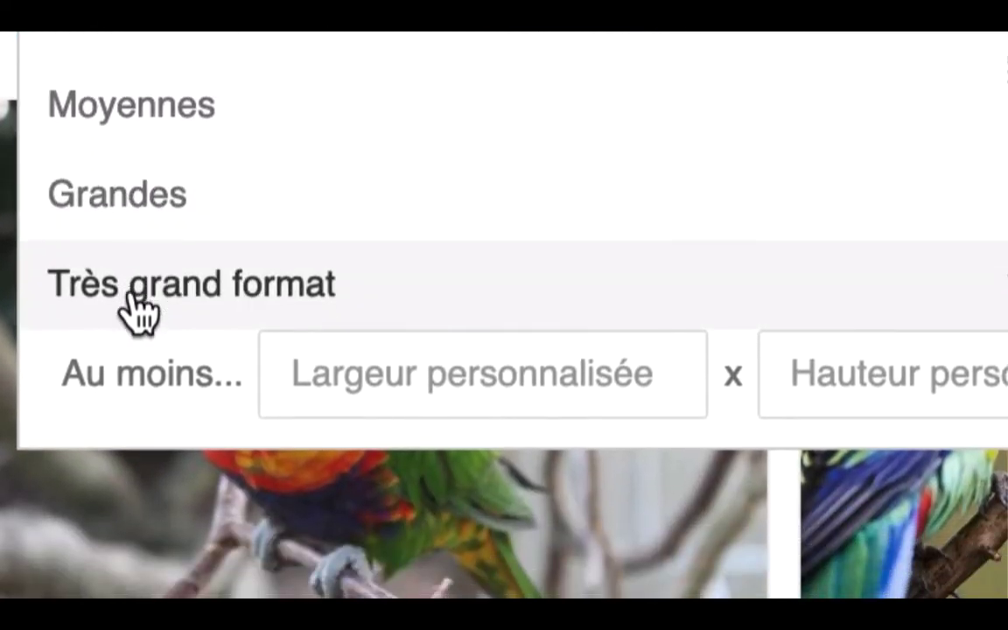
{"action": "left_click", "coordinate": [131, 295]}
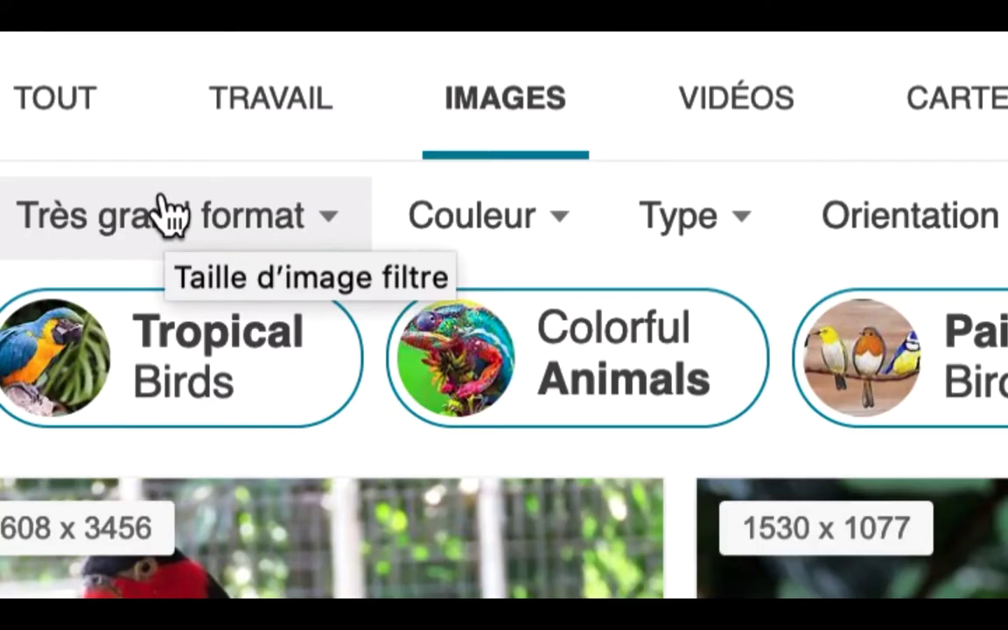
{"action": "left_click", "coordinate": [166, 210]}
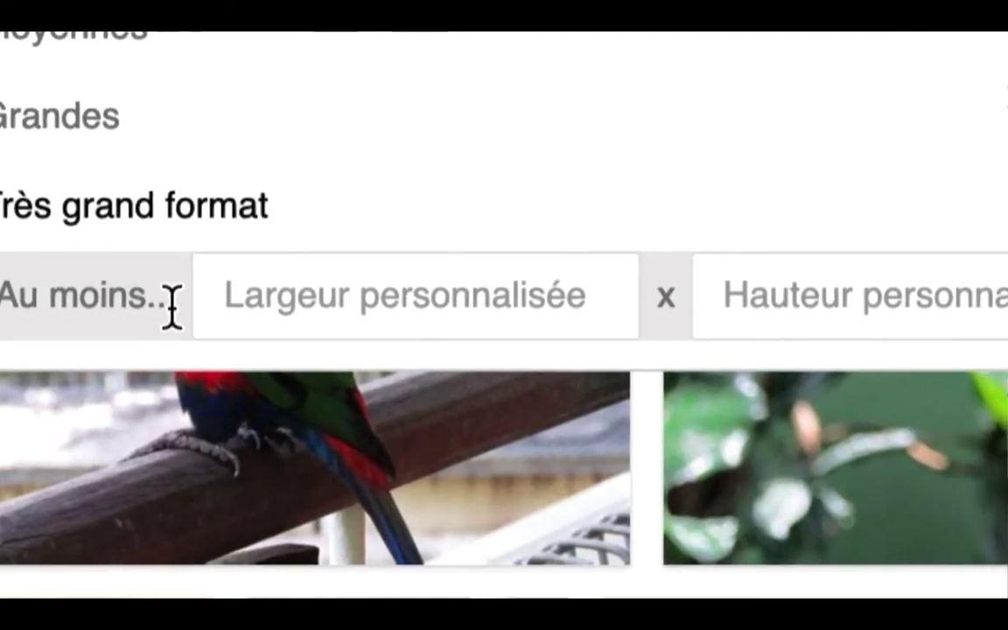
{"action": "left_click", "coordinate": [180, 302]}
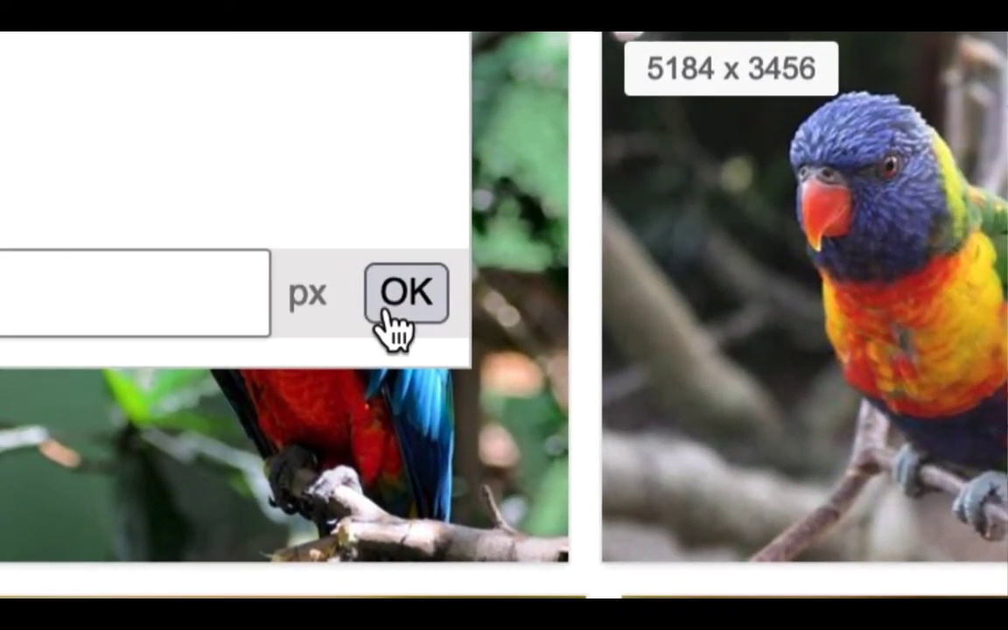
{"action": "left_click", "coordinate": [390, 317]}
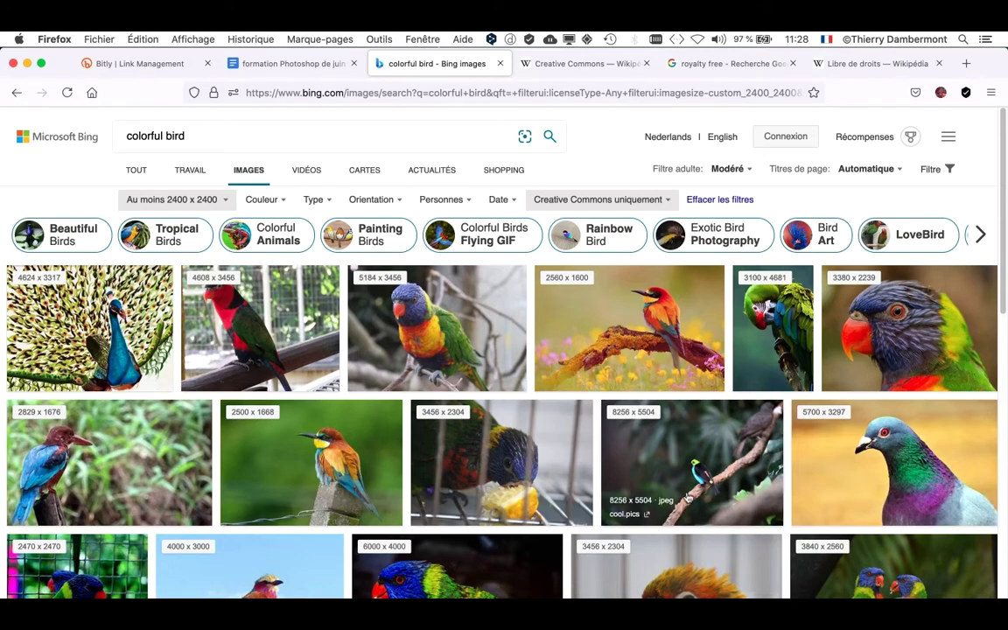
Step: Scroll the filtered results and open the 4000 x 3000 pxhere lilac-breasted roller photo
{"action": "scroll", "coordinate": [543, 481], "scroll_direction": "down", "scroll_amount": 1}
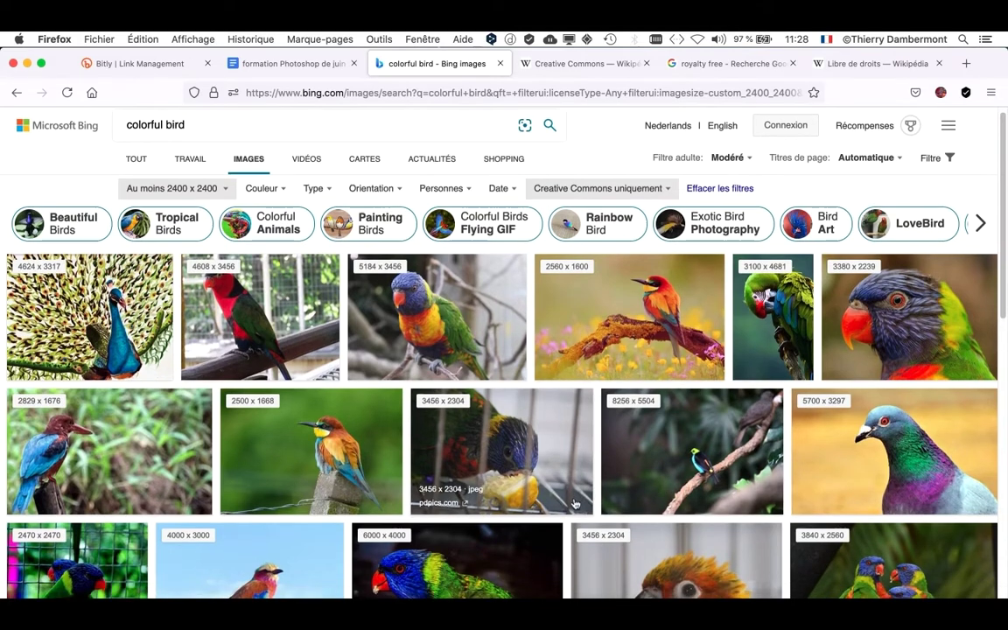
{"action": "scroll", "coordinate": [577, 504], "scroll_direction": "down", "scroll_amount": 2}
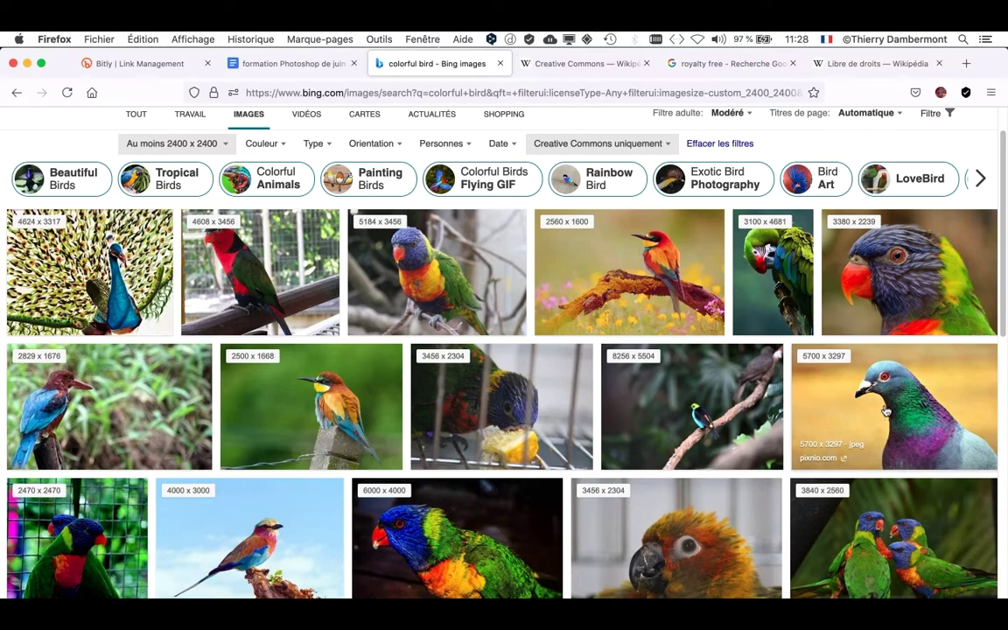
{"action": "scroll", "coordinate": [885, 411], "scroll_direction": "down", "scroll_amount": 1}
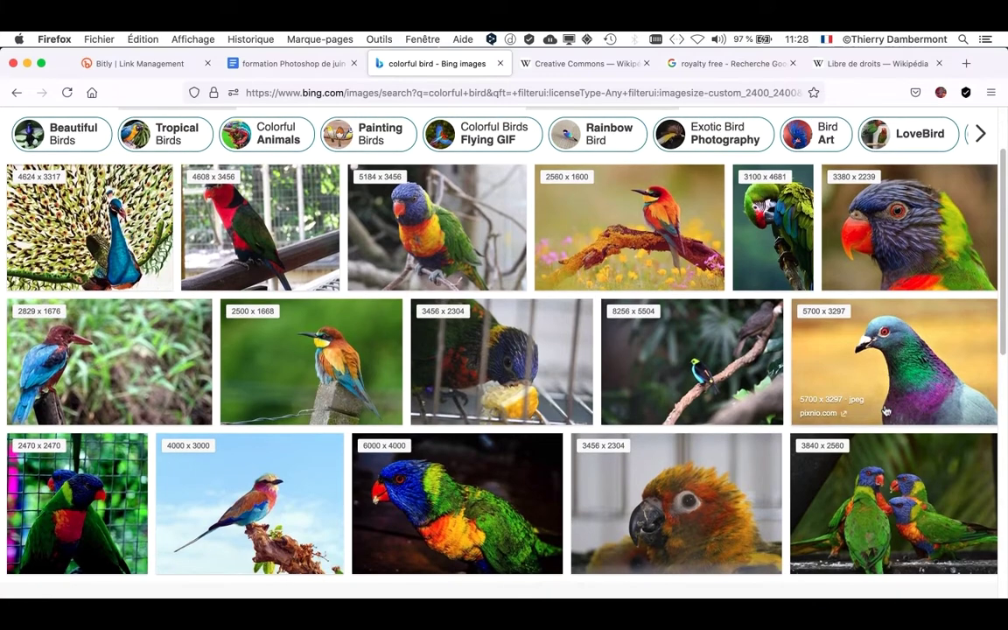
{"action": "left_click", "coordinate": [266, 498]}
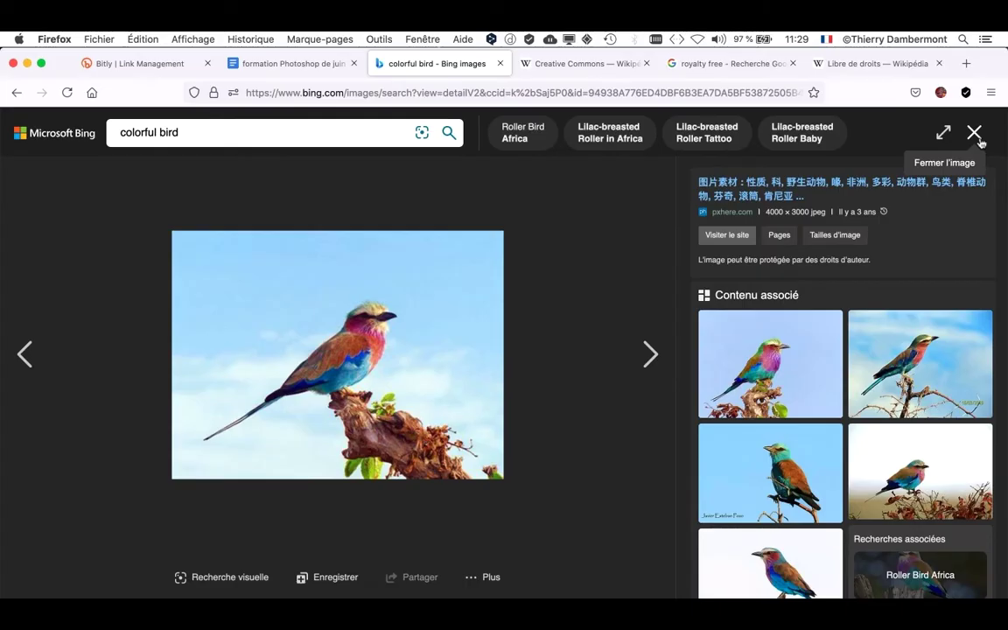
Step: Browse neighbouring photos, reopen the lilac-breasted roller, and show its Plus options menu
{"action": "left_click", "coordinate": [484, 579]}
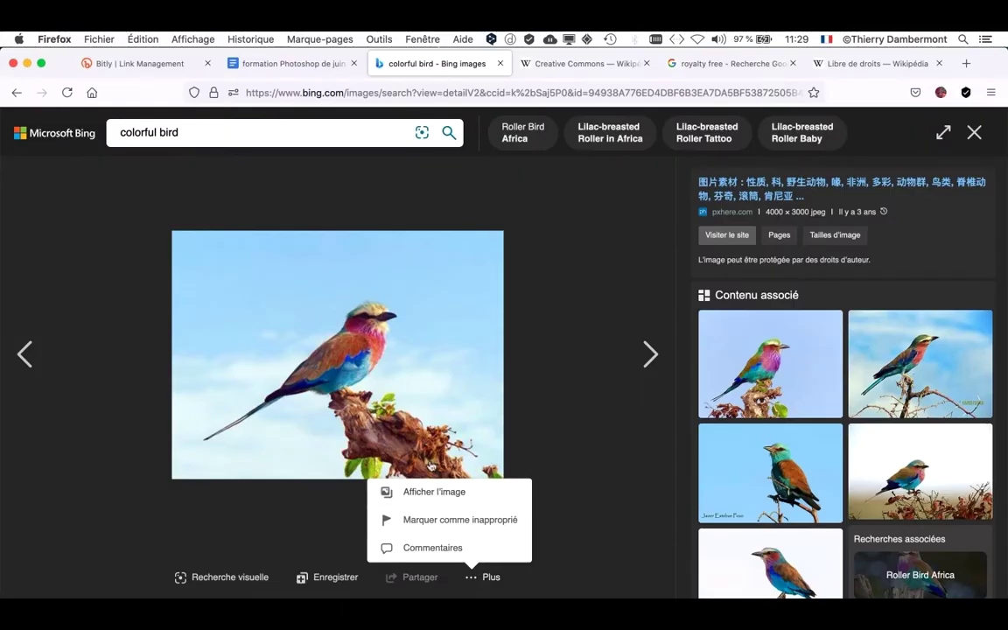
{"action": "key", "text": "Left"}
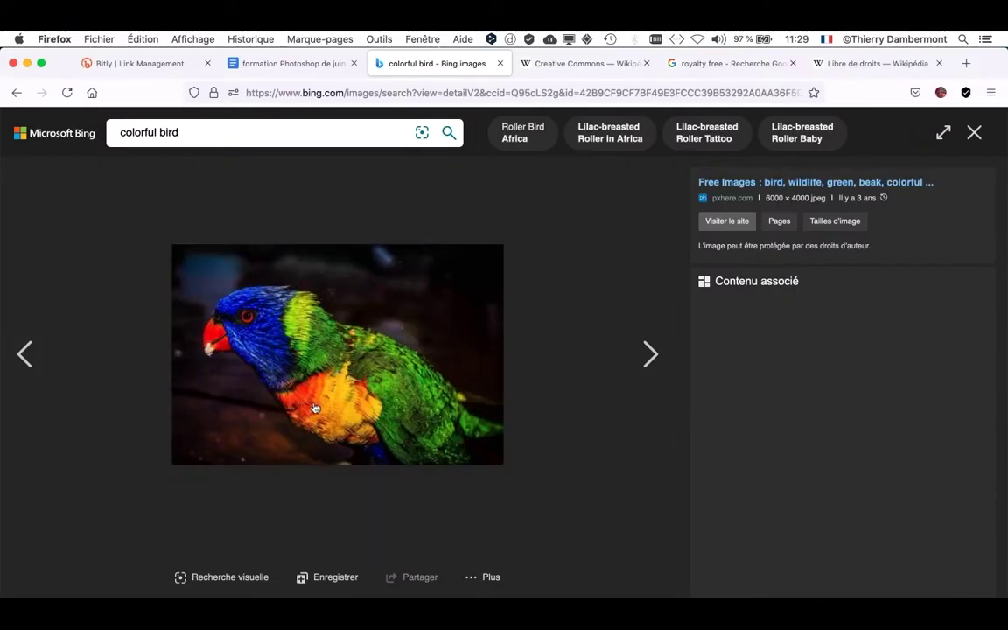
{"action": "left_click", "coordinate": [24, 354]}
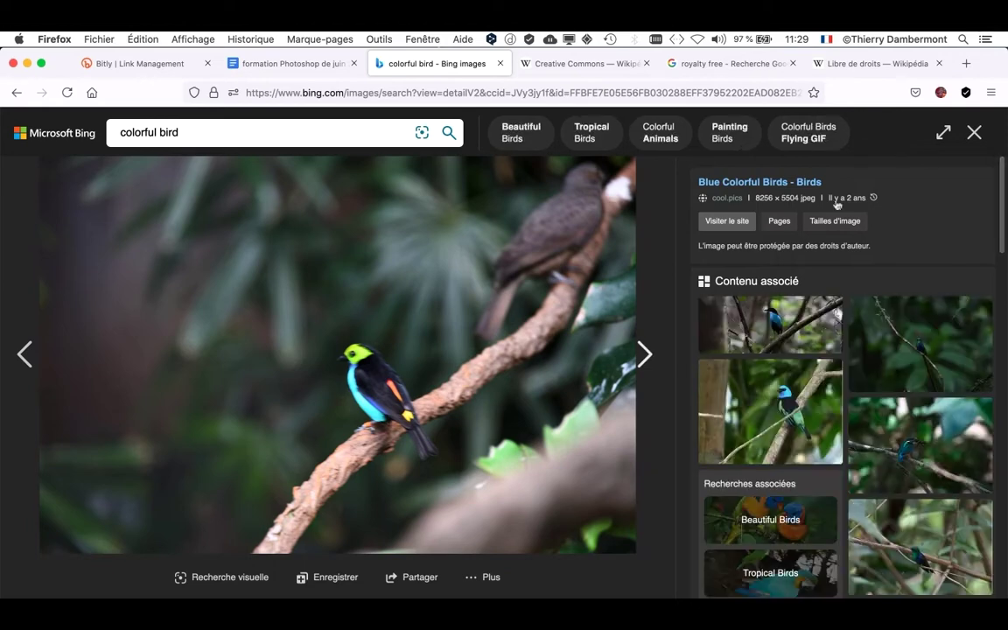
{"action": "left_click", "coordinate": [974, 132]}
{"action": "left_click", "coordinate": [263, 476]}
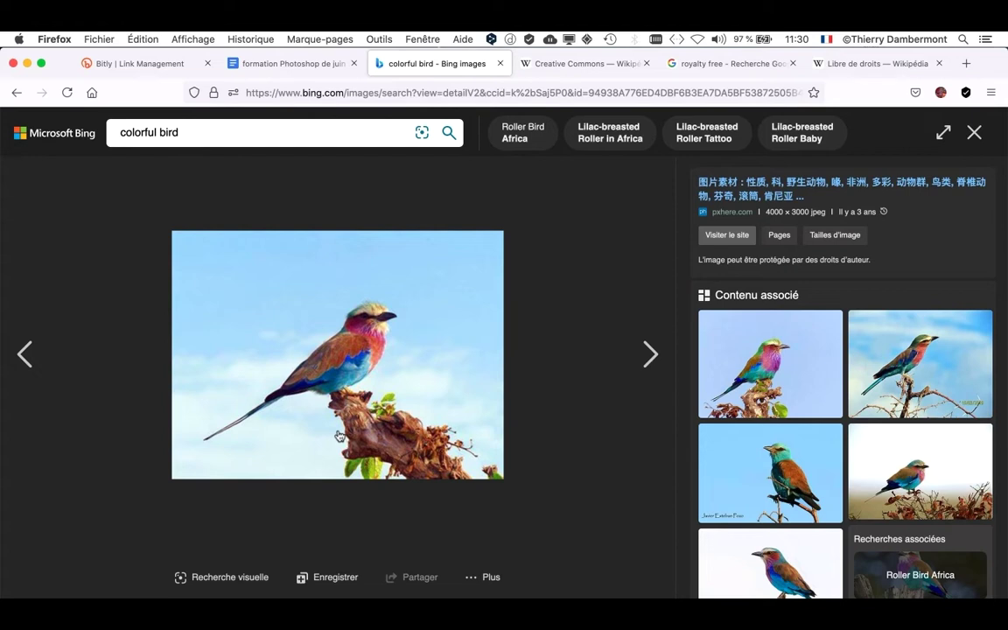
{"action": "left_click", "coordinate": [488, 579]}
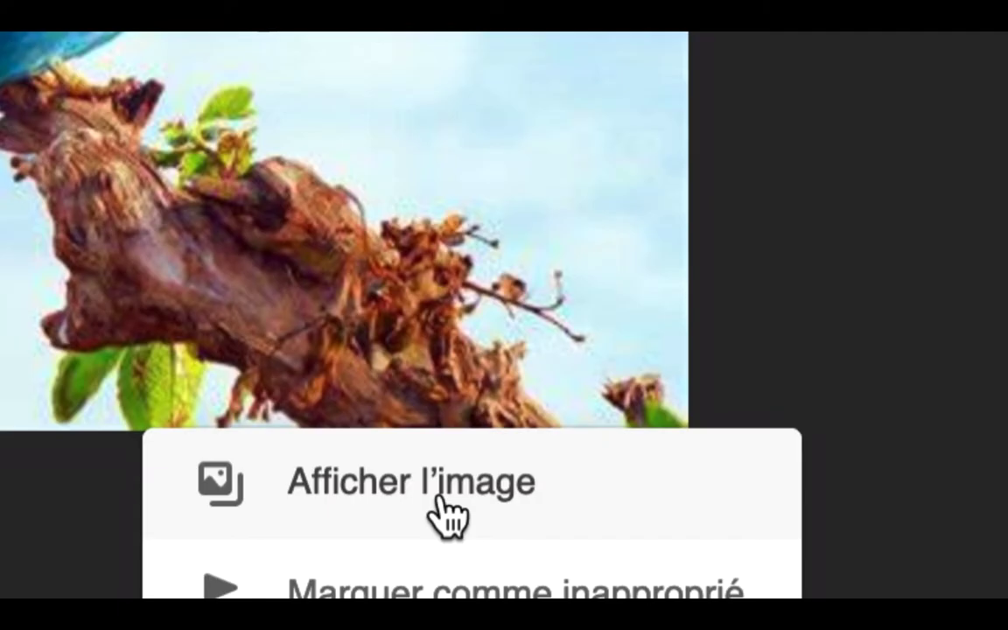
Step: Open the roller photo on PxHere via Afficher l'image and scroll to Free Download Original
{"action": "left_click", "coordinate": [437, 497]}
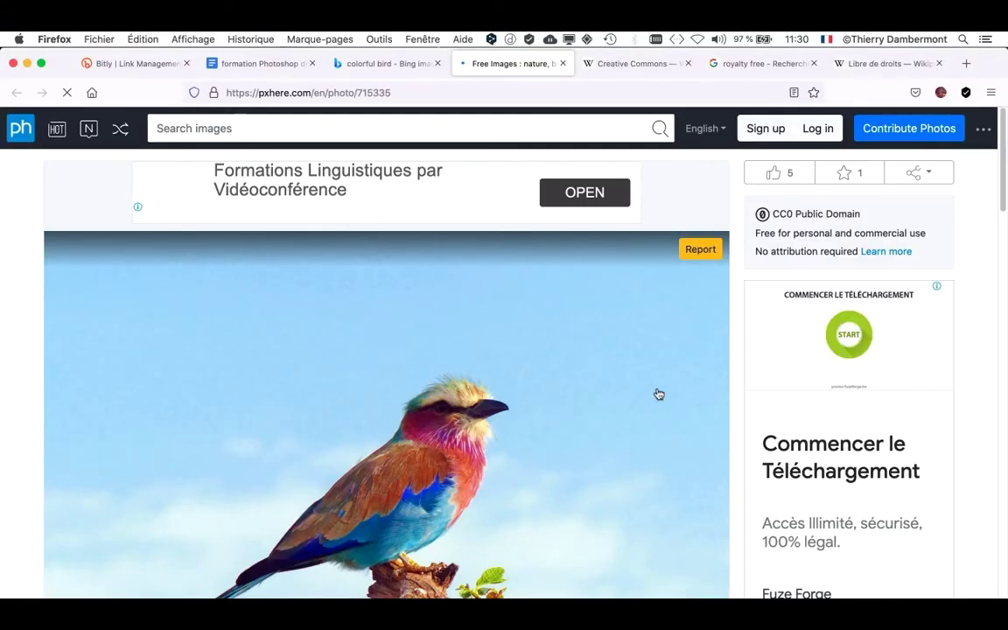
{"action": "scroll", "coordinate": [659, 394], "scroll_direction": "down", "scroll_amount": 2}
{"action": "scroll", "coordinate": [659, 393], "scroll_direction": "down", "scroll_amount": 2}
{"action": "scroll", "coordinate": [658, 393], "scroll_direction": "down", "scroll_amount": 2}
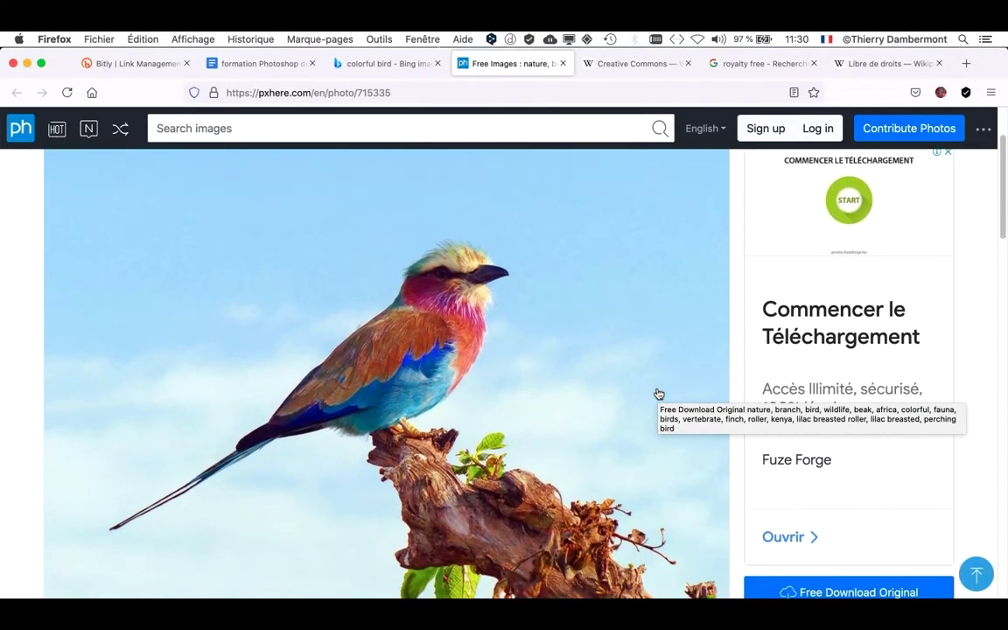
{"action": "scroll", "coordinate": [659, 394], "scroll_direction": "down", "scroll_amount": 4}
{"action": "scroll", "coordinate": [660, 393], "scroll_direction": "down", "scroll_amount": 1}
{"action": "scroll", "coordinate": [663, 393], "scroll_direction": "down", "scroll_amount": 2}
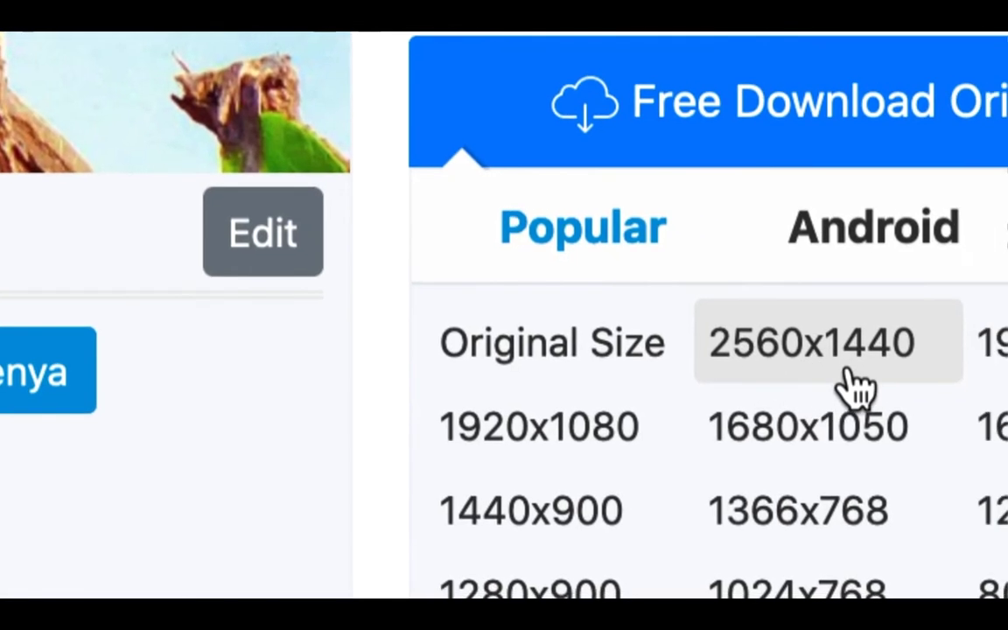
Step: Attempt the 2560x1440 download, accept the login prompt, and return to the Bing tab
{"action": "left_click", "coordinate": [853, 383]}
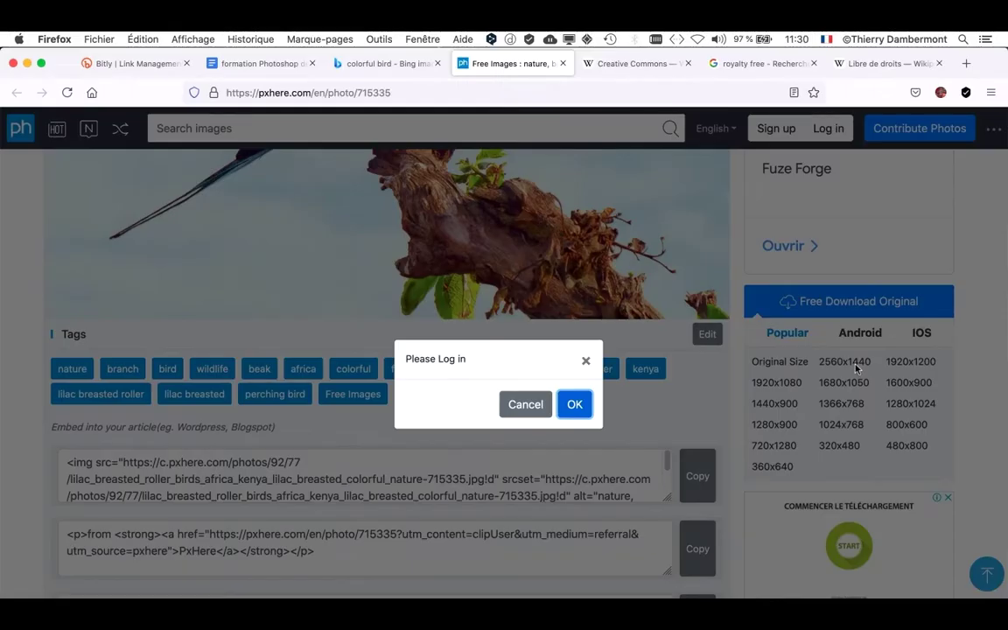
{"action": "left_click", "coordinate": [574, 404]}
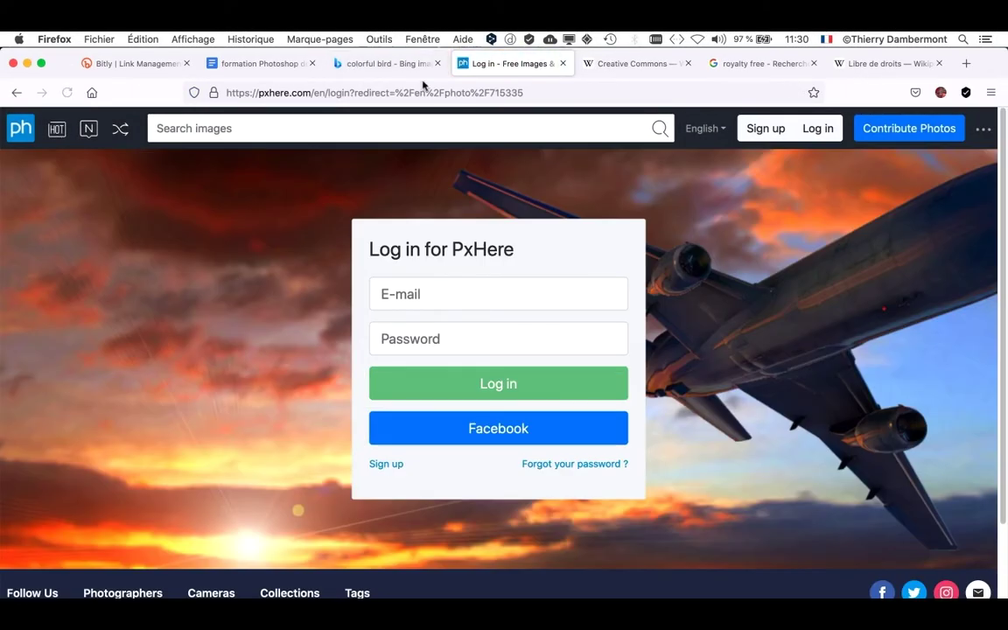
{"action": "left_click", "coordinate": [385, 63]}
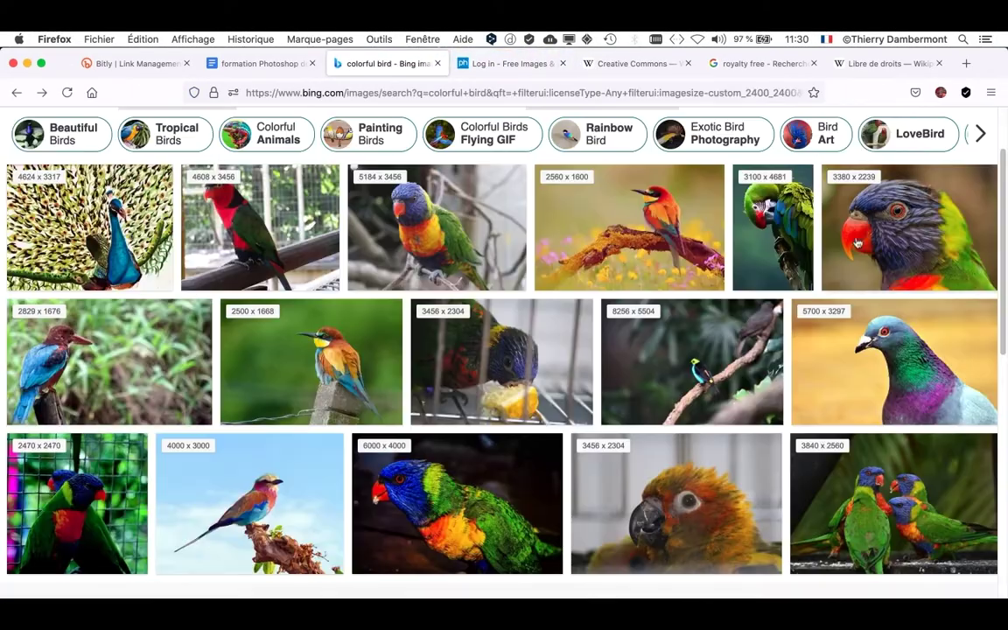
Step: Open the lorikeet close-up photo on its source site, then return to Bing
{"action": "left_click", "coordinate": [974, 132]}
{"action": "scroll", "coordinate": [727, 401], "scroll_direction": "down", "scroll_amount": 5}
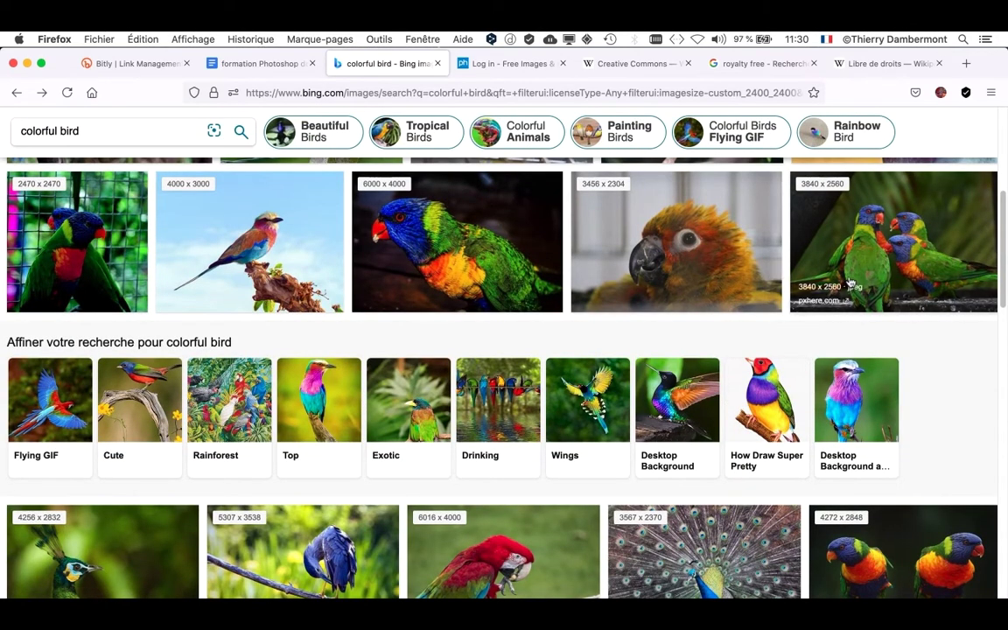
{"action": "scroll", "coordinate": [874, 258], "scroll_direction": "up", "scroll_amount": 5}
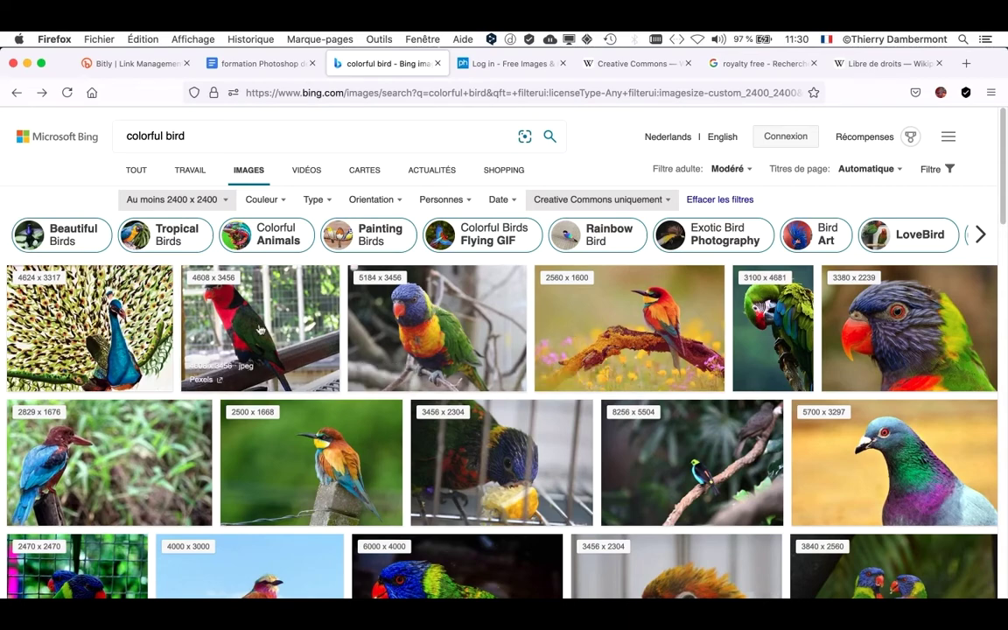
{"action": "left_click", "coordinate": [857, 330]}
{"action": "left_click", "coordinate": [482, 578]}
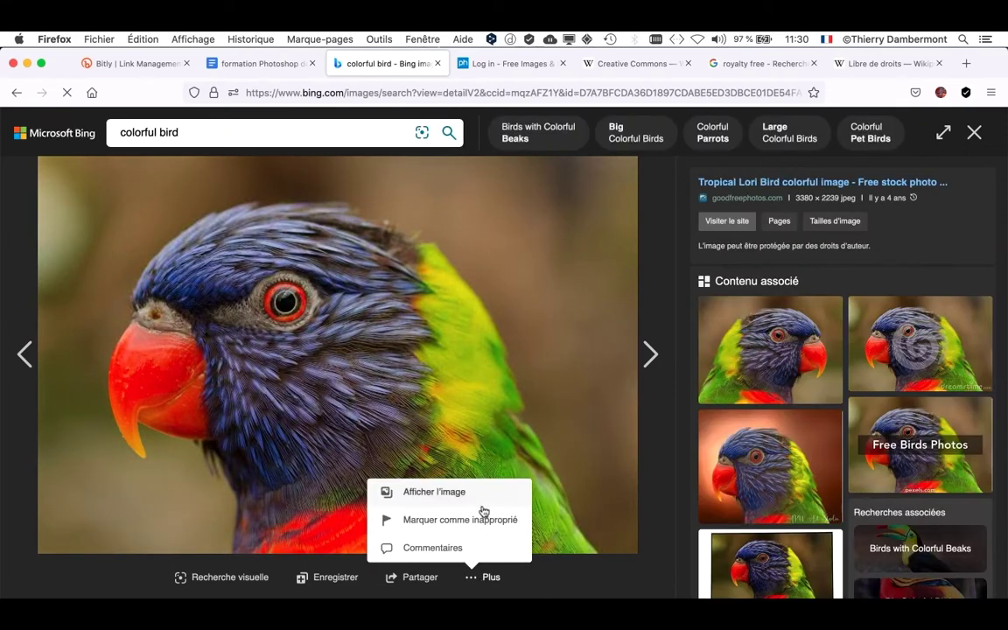
{"action": "left_click", "coordinate": [477, 495]}
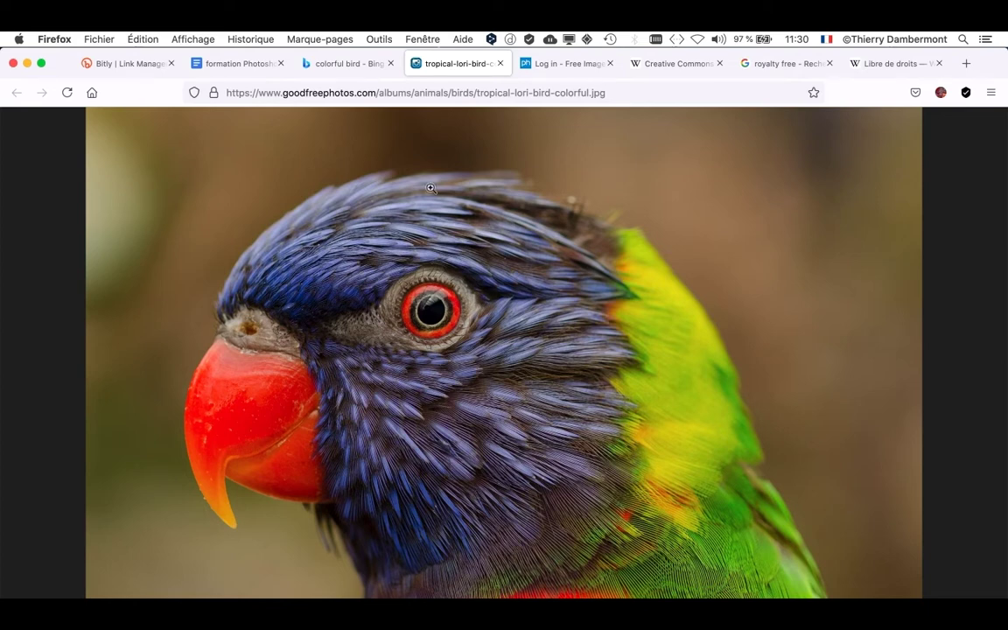
{"action": "left_click", "coordinate": [331, 65]}
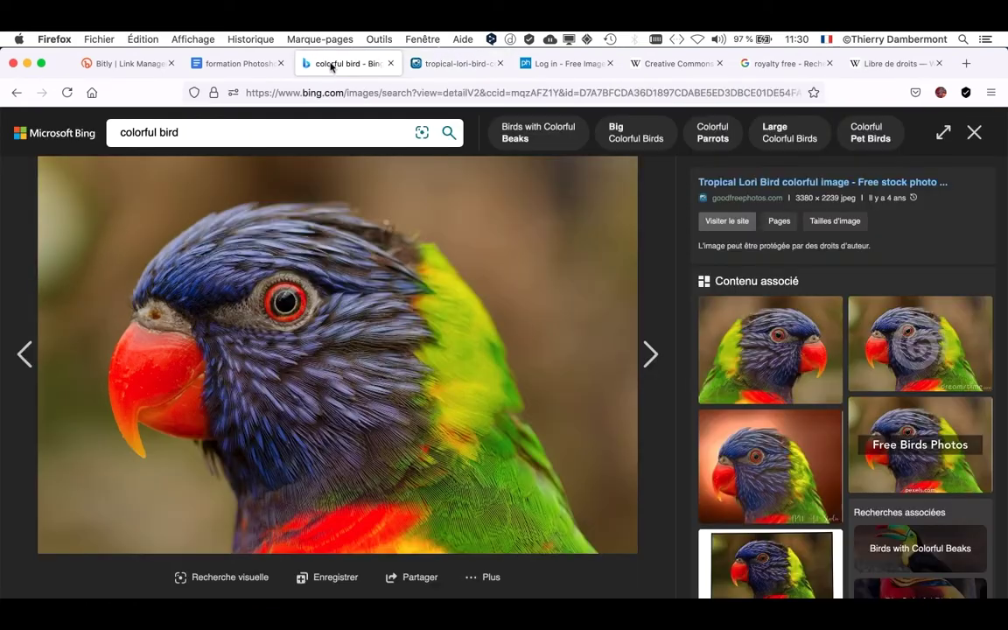
Step: Open the green macaw photo at full size via Plus > Afficher l'image
{"action": "left_click", "coordinate": [974, 132]}
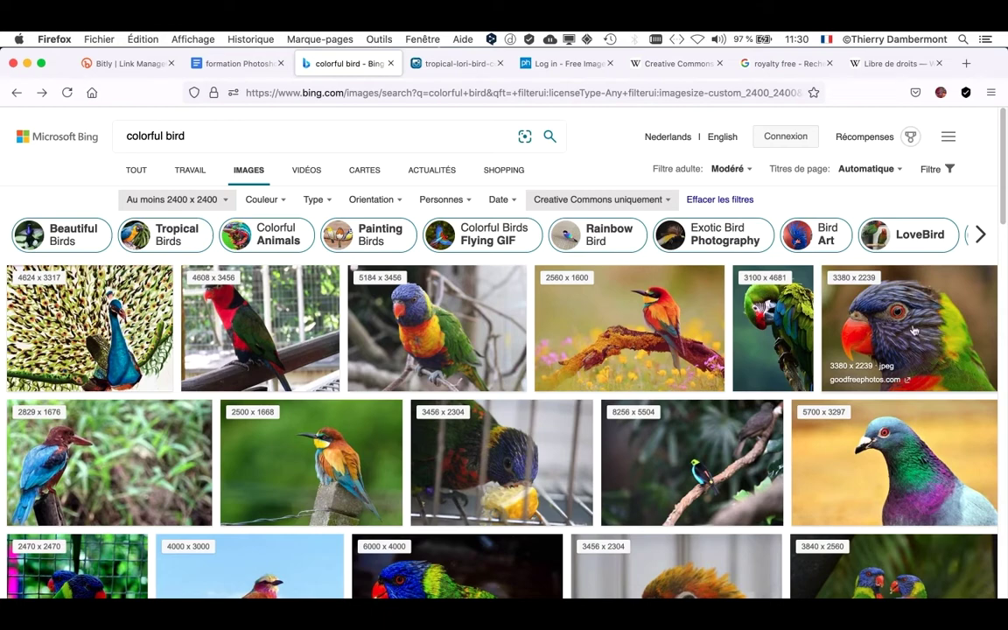
{"action": "left_click", "coordinate": [771, 325]}
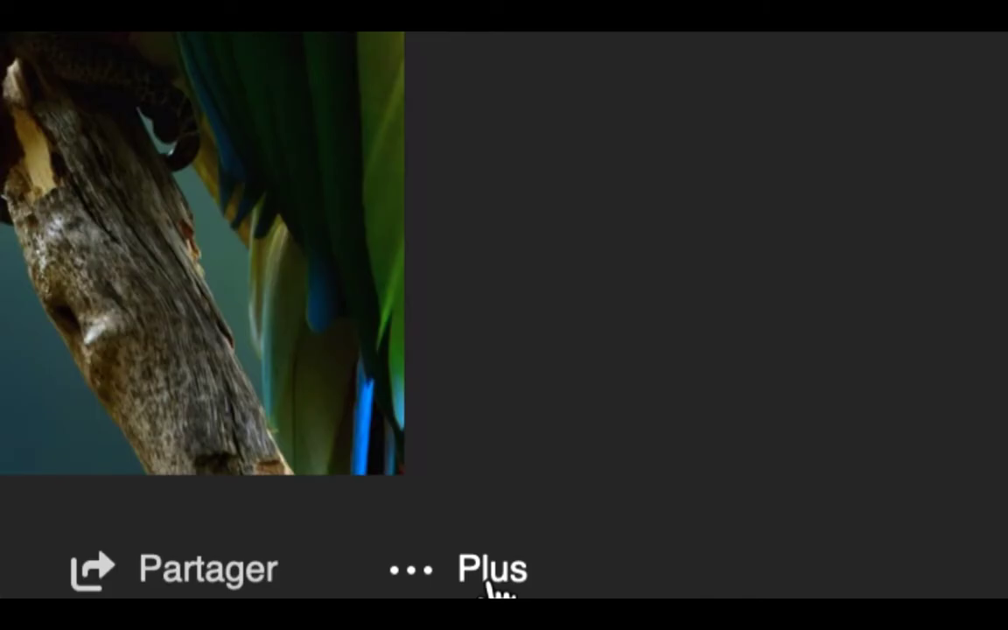
{"action": "left_click", "coordinate": [490, 579]}
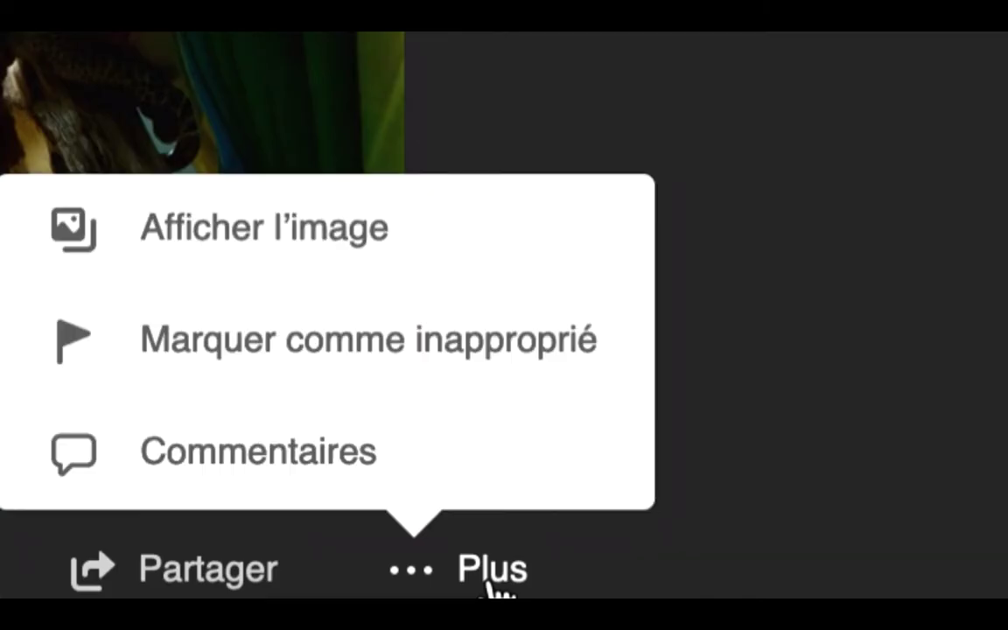
{"action": "left_click", "coordinate": [442, 518]}
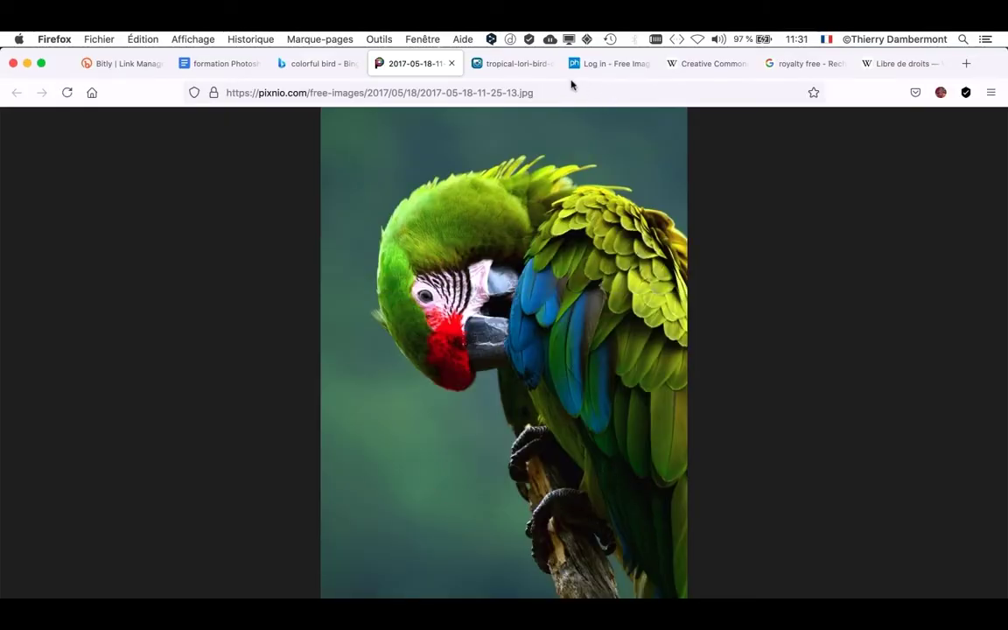
Step: Switch back and forth between the macaw tab and the lorikeet photo tab
{"action": "left_click", "coordinate": [510, 63]}
{"action": "left_click", "coordinate": [418, 63]}
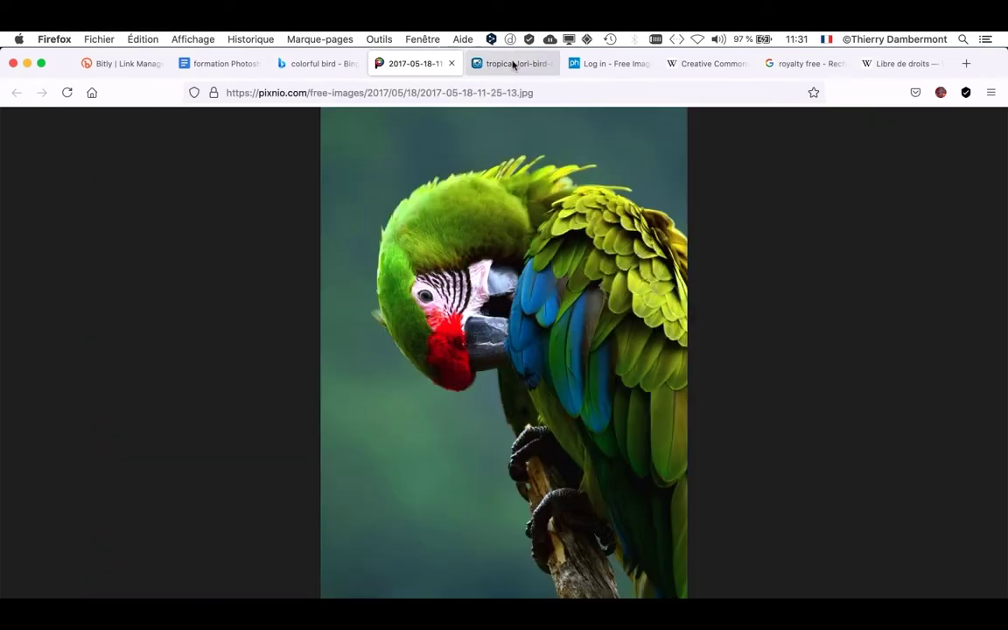
{"action": "left_click", "coordinate": [513, 63]}
{"action": "left_click", "coordinate": [442, 63]}
{"action": "left_click", "coordinate": [521, 63]}
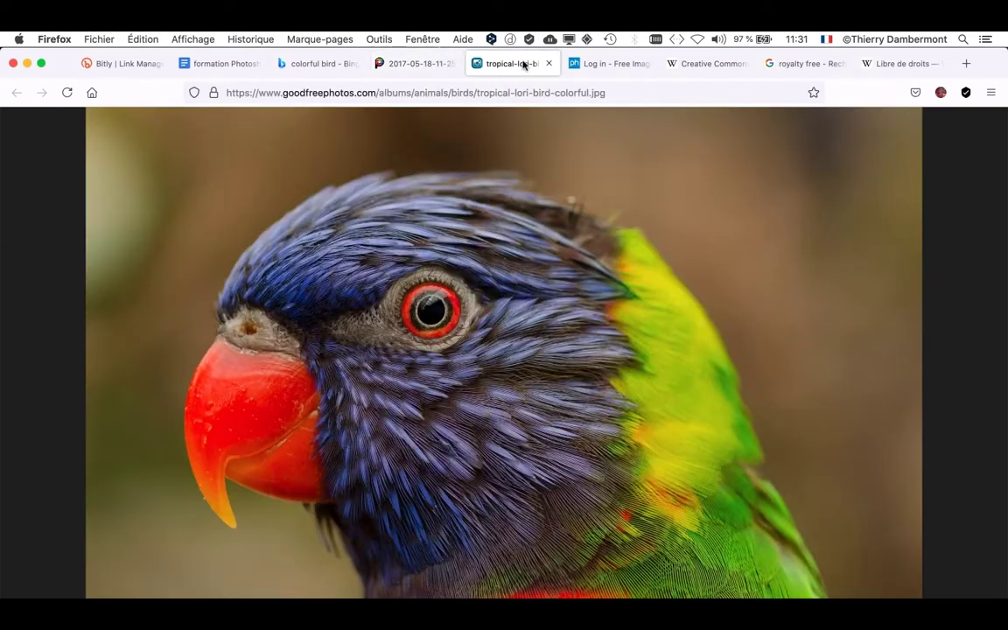
{"action": "left_click", "coordinate": [412, 63]}
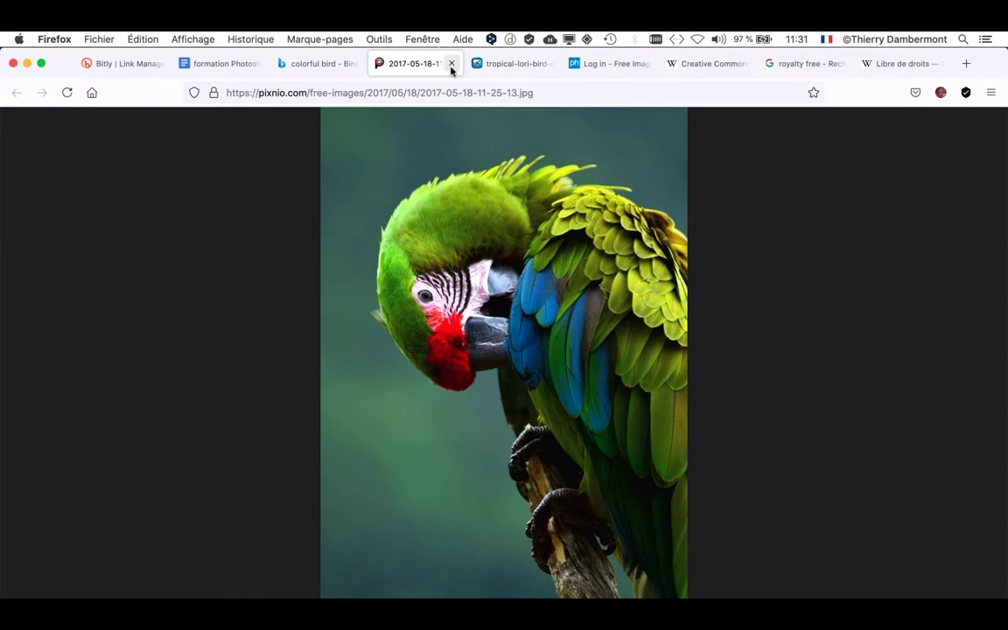
{"action": "left_click", "coordinate": [510, 64]}
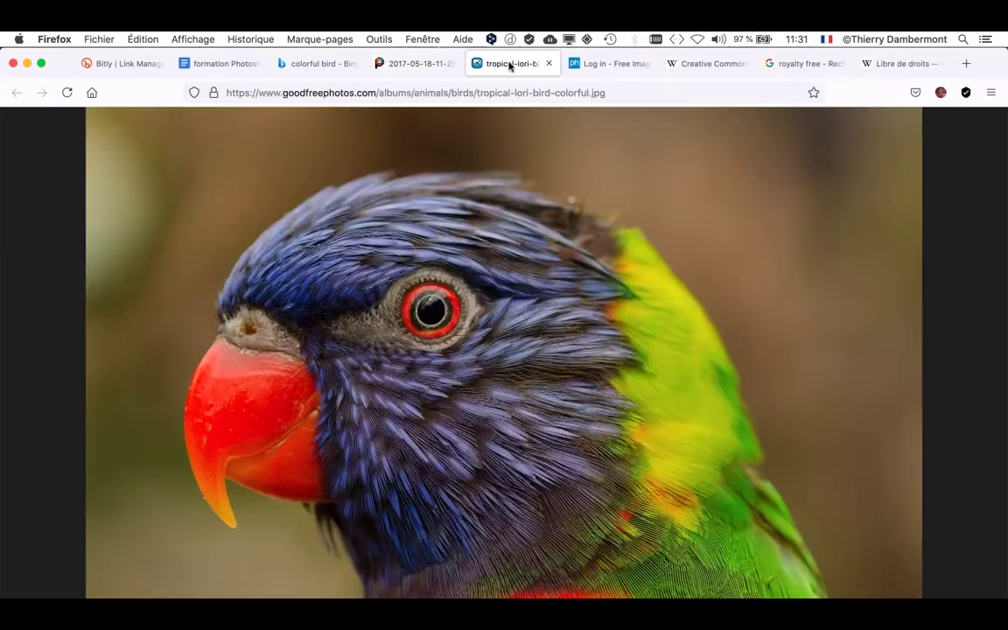
{"action": "left_click", "coordinate": [442, 64]}
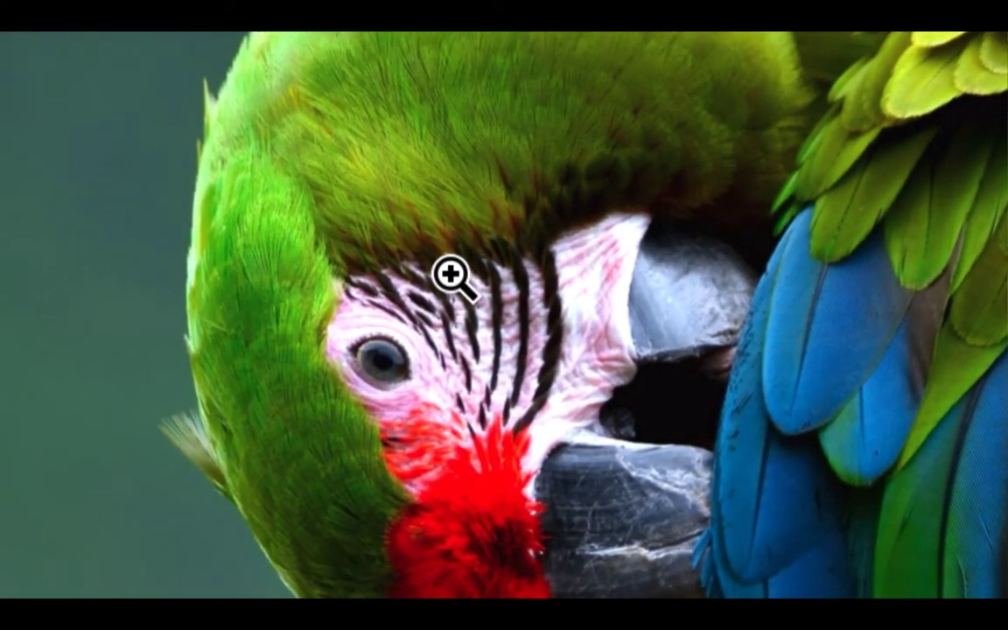
{"action": "left_click", "coordinate": [448, 275]}
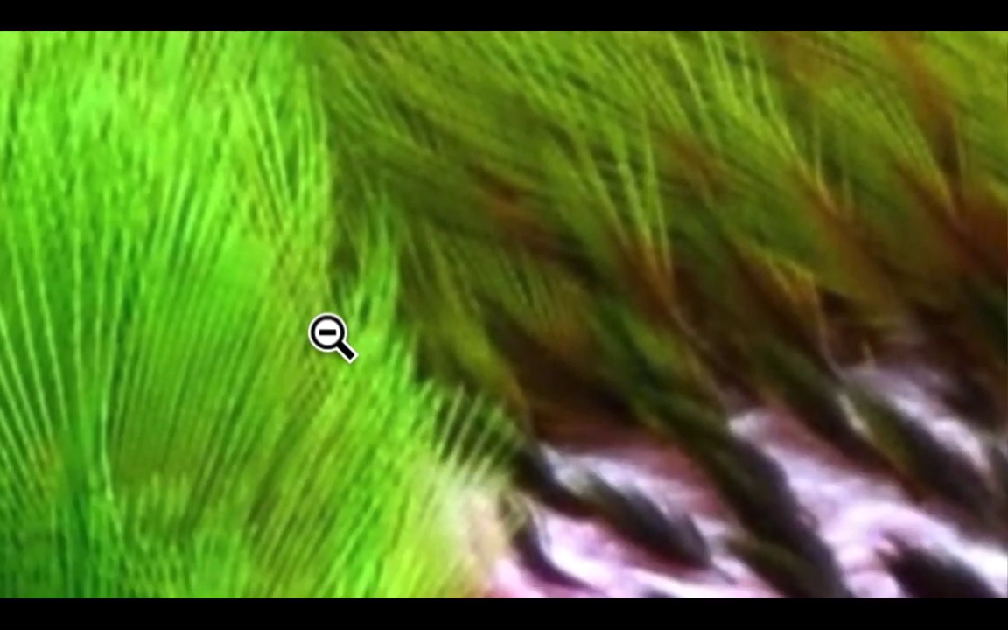
{"action": "scroll", "coordinate": [436, 427], "scroll_direction": "down", "scroll_amount": 3}
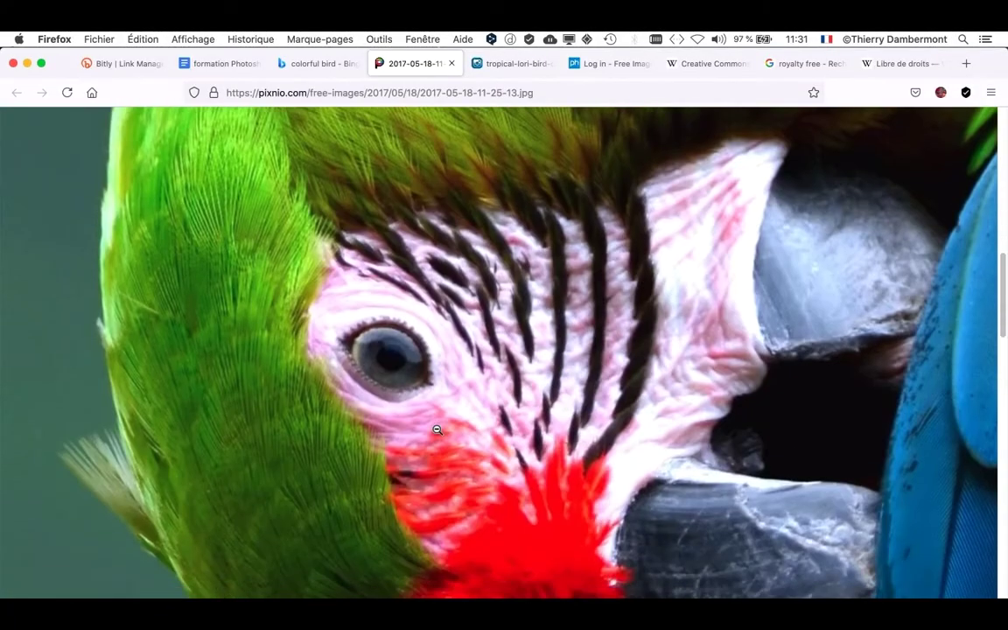
{"action": "scroll", "coordinate": [437, 429], "scroll_direction": "down", "scroll_amount": 3}
{"action": "scroll", "coordinate": [438, 429], "scroll_direction": "down", "scroll_amount": 3}
{"action": "scroll", "coordinate": [441, 400], "scroll_direction": "up", "scroll_amount": 3}
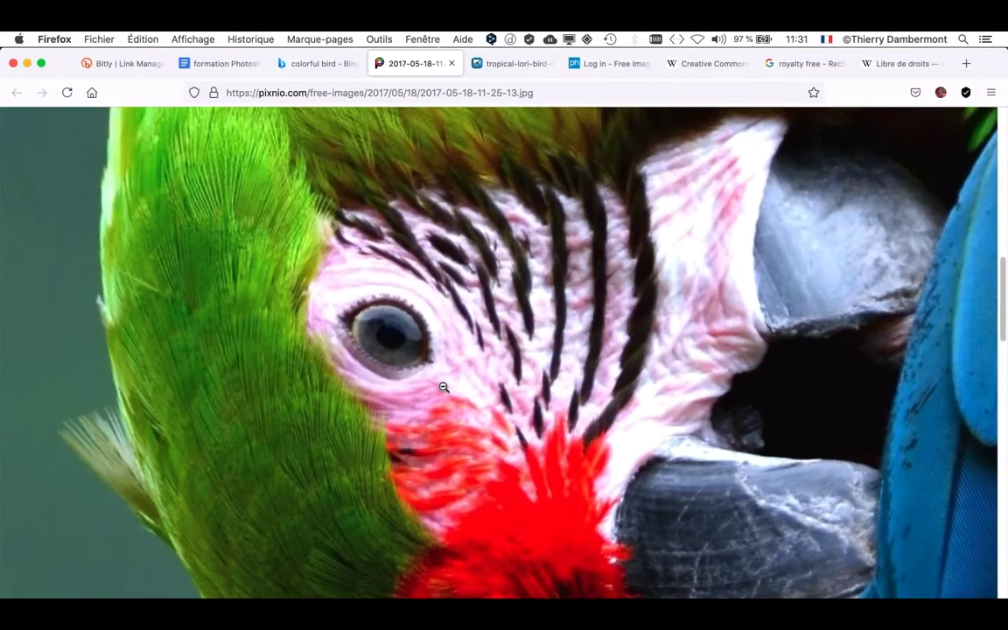
{"action": "scroll", "coordinate": [443, 387], "scroll_direction": "up", "scroll_amount": 2}
{"action": "left_click", "coordinate": [447, 382]}
{"action": "left_click", "coordinate": [463, 290]}
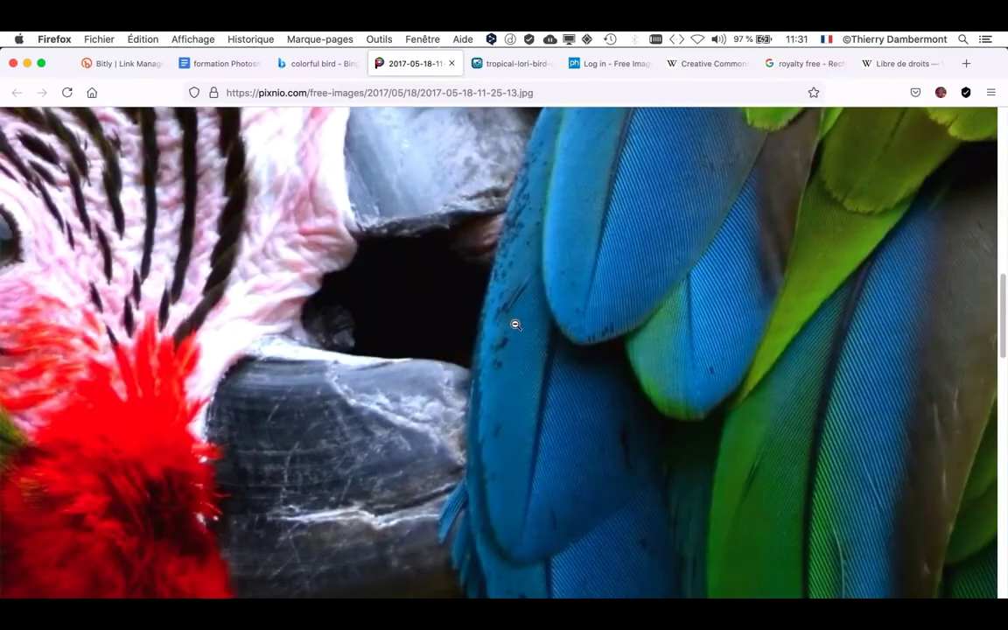
{"action": "left_click", "coordinate": [546, 363]}
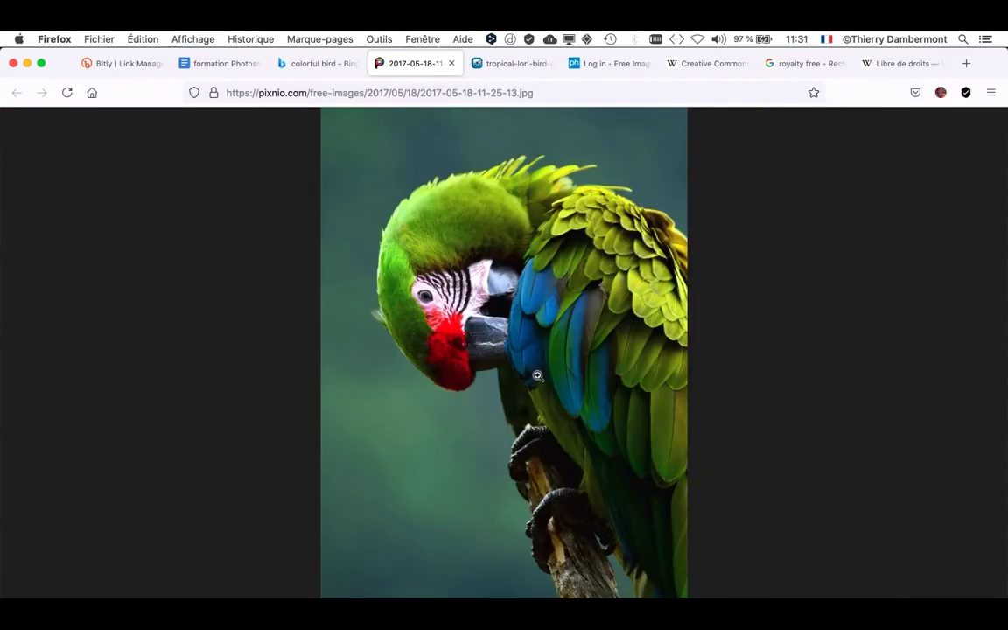
{"action": "left_click", "coordinate": [501, 68]}
{"action": "left_click", "coordinate": [408, 337]}
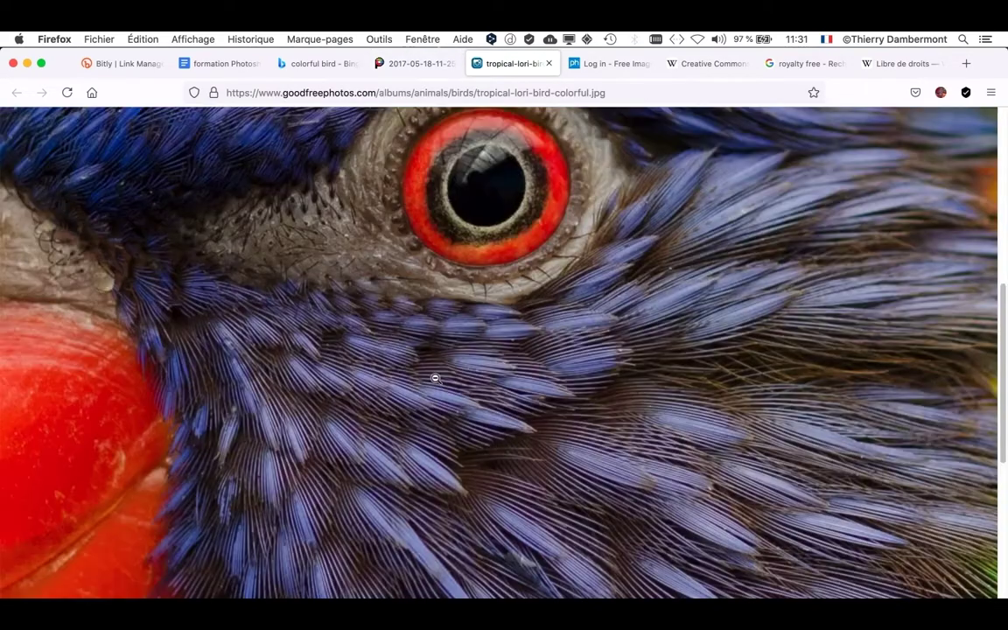
{"action": "left_click", "coordinate": [434, 366]}
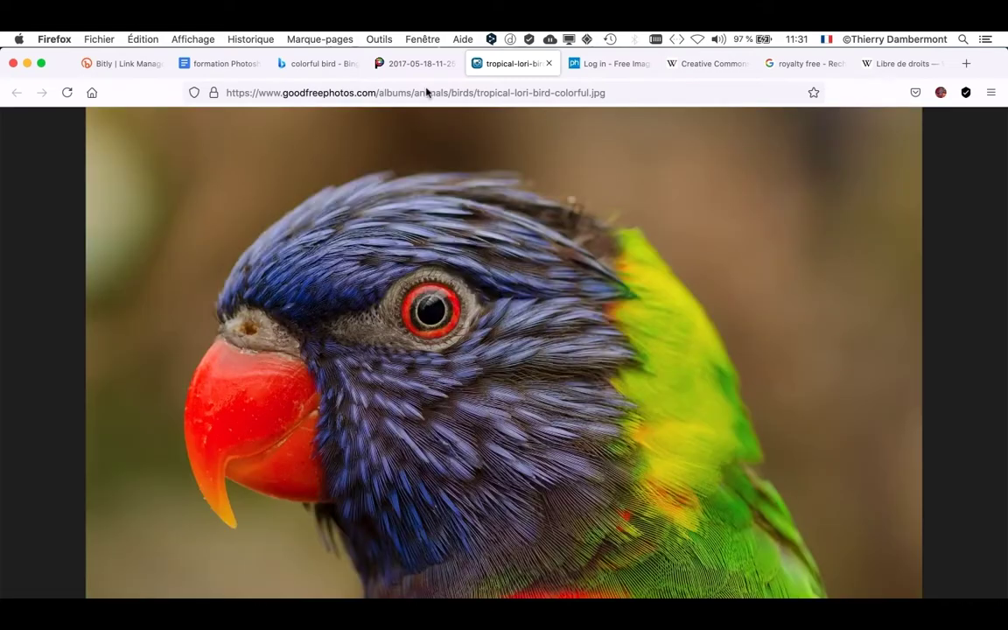
{"action": "left_click", "coordinate": [418, 64]}
{"action": "left_click", "coordinate": [422, 273]}
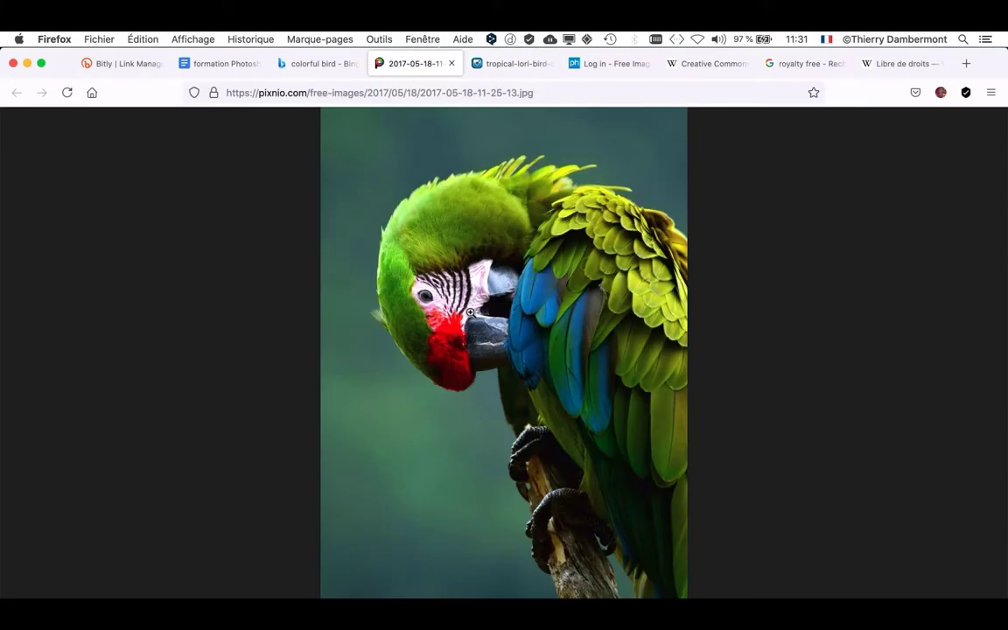
{"action": "left_click", "coordinate": [505, 66]}
{"action": "left_click", "coordinate": [449, 288]}
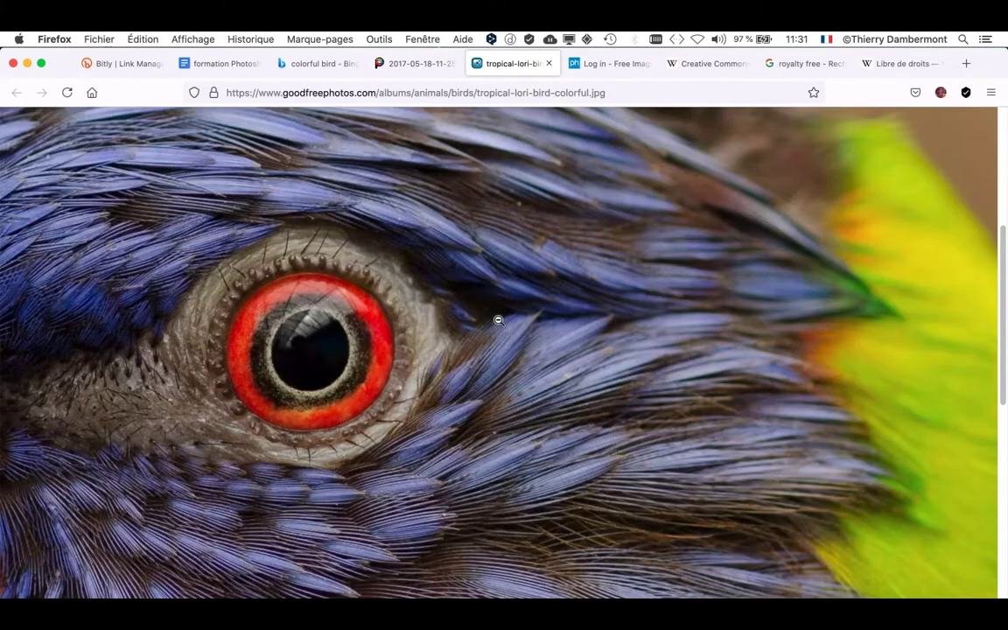
{"action": "left_click", "coordinate": [498, 322]}
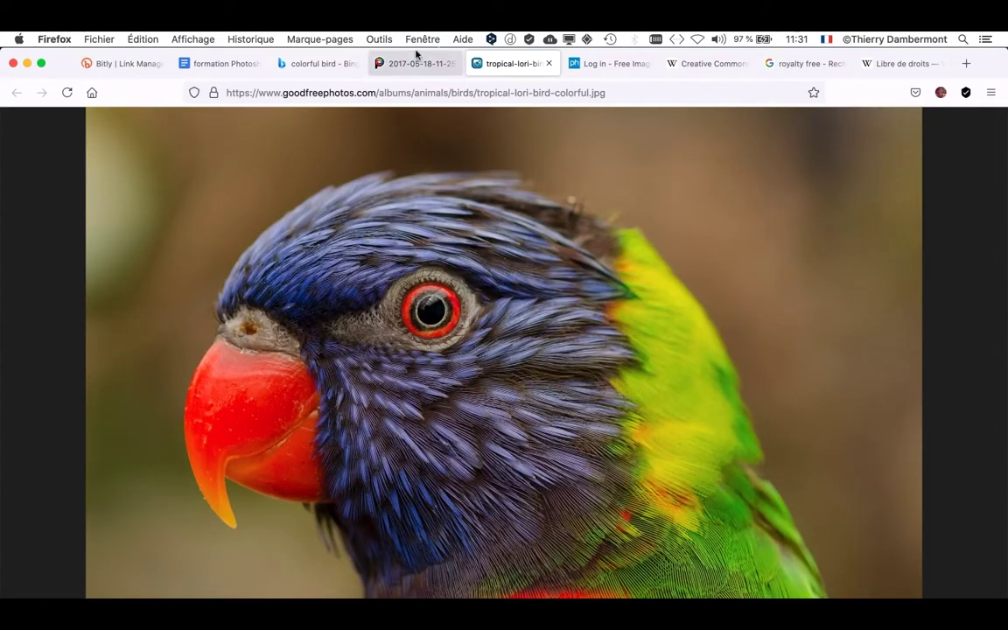
{"action": "left_click", "coordinate": [378, 62]}
{"action": "right_click", "coordinate": [513, 318]}
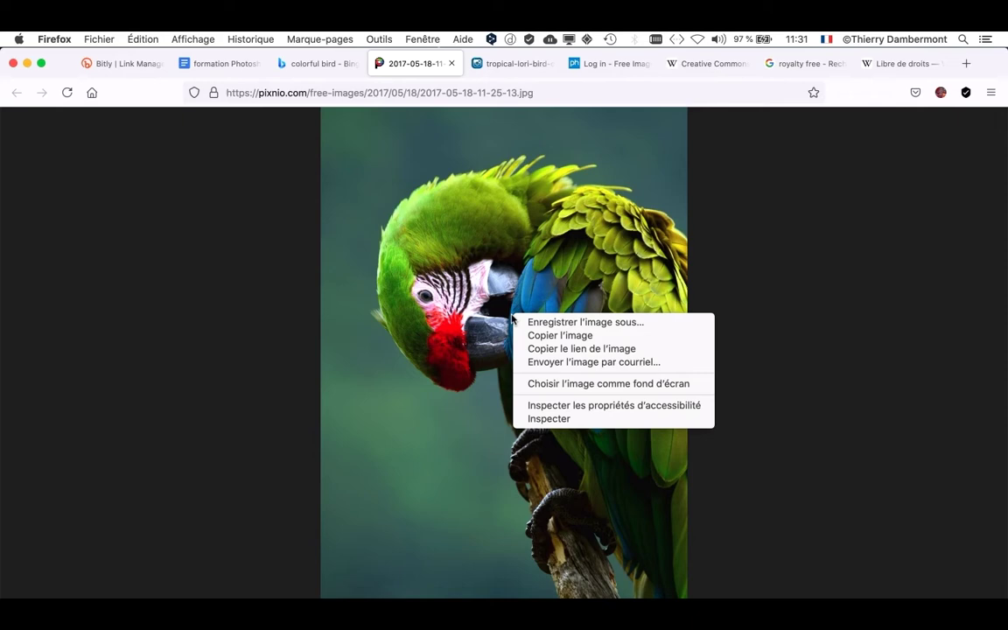
{"action": "left_click", "coordinate": [560, 323]}
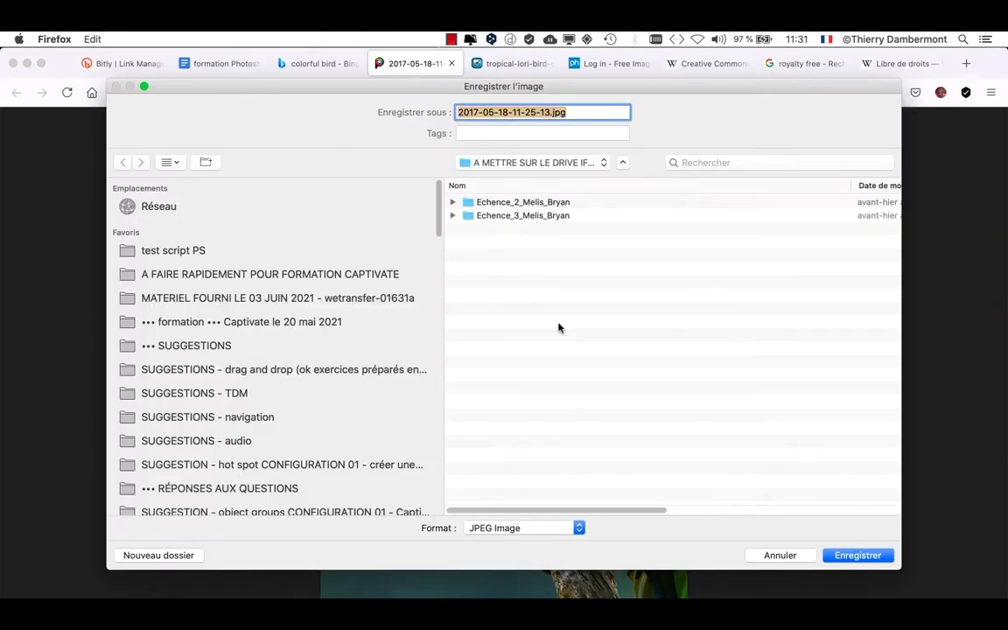
{"action": "key", "text": "super+Tab"}
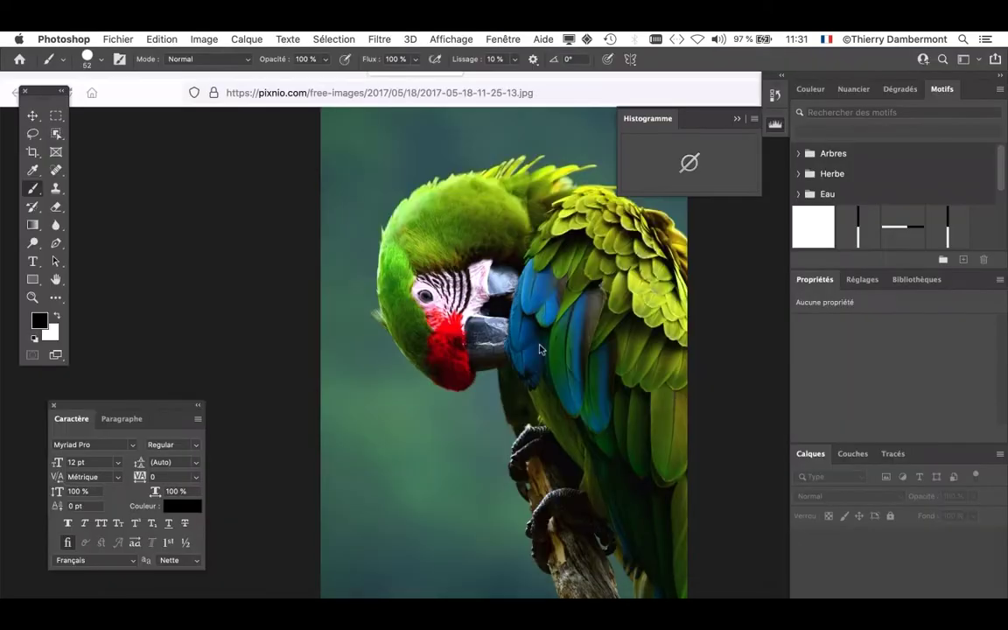
{"action": "key", "text": "super+Tab"}
{"action": "key", "text": "super+Tab"}
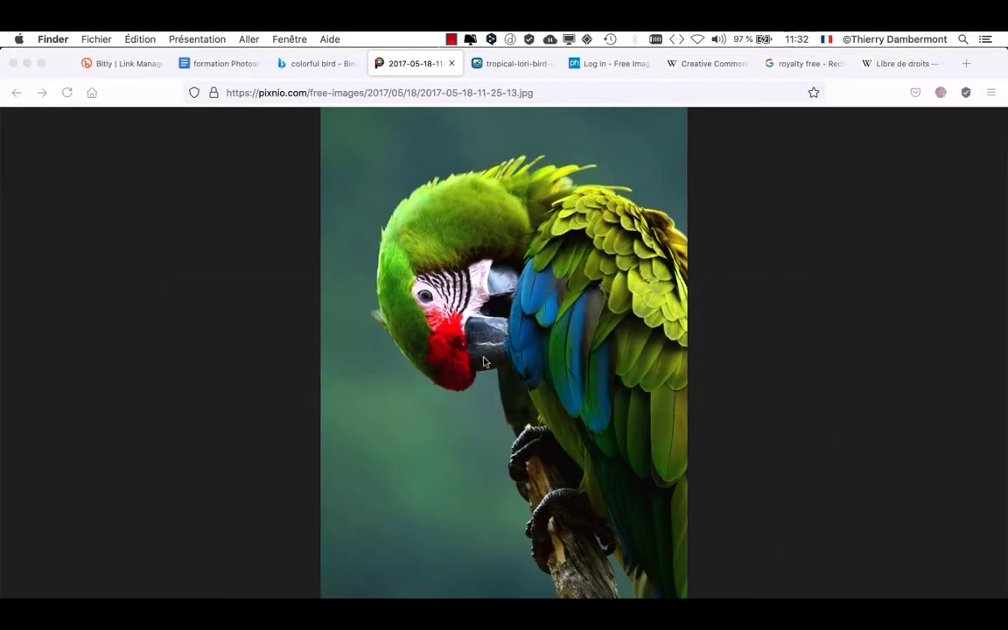
Step: Open a new Finder window and browse through Desktop-2017 to the Desktop-2020 folder
{"action": "left_click", "coordinate": [96, 40]}
{"action": "left_click", "coordinate": [83, 54]}
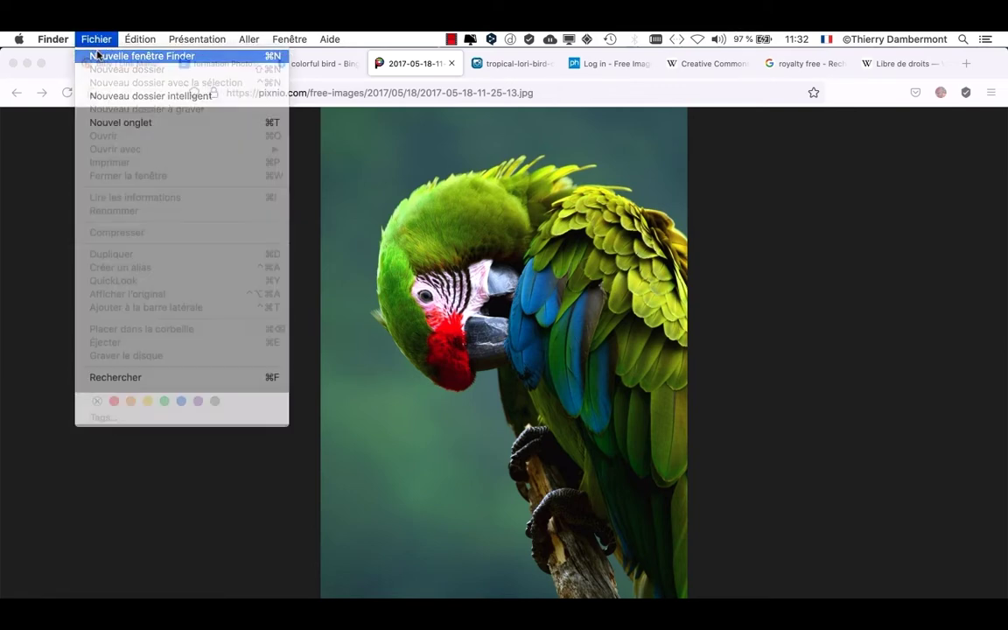
{"action": "scroll", "coordinate": [174, 383], "scroll_direction": "down", "scroll_amount": 10}
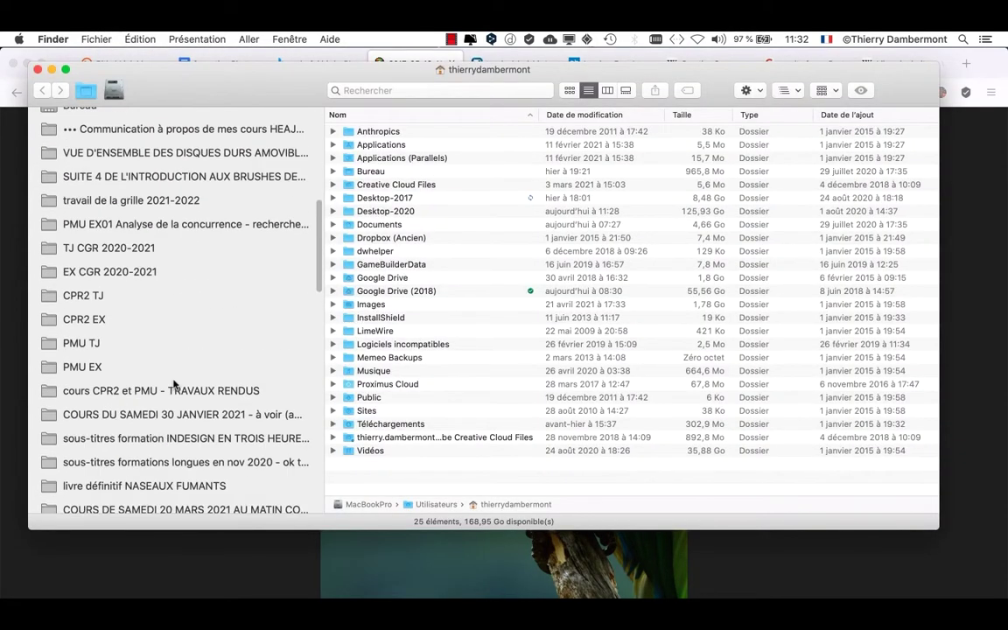
{"action": "scroll", "coordinate": [174, 384], "scroll_direction": "down", "scroll_amount": 2}
{"action": "scroll", "coordinate": [173, 383], "scroll_direction": "down", "scroll_amount": 5}
{"action": "scroll", "coordinate": [174, 383], "scroll_direction": "down", "scroll_amount": 5}
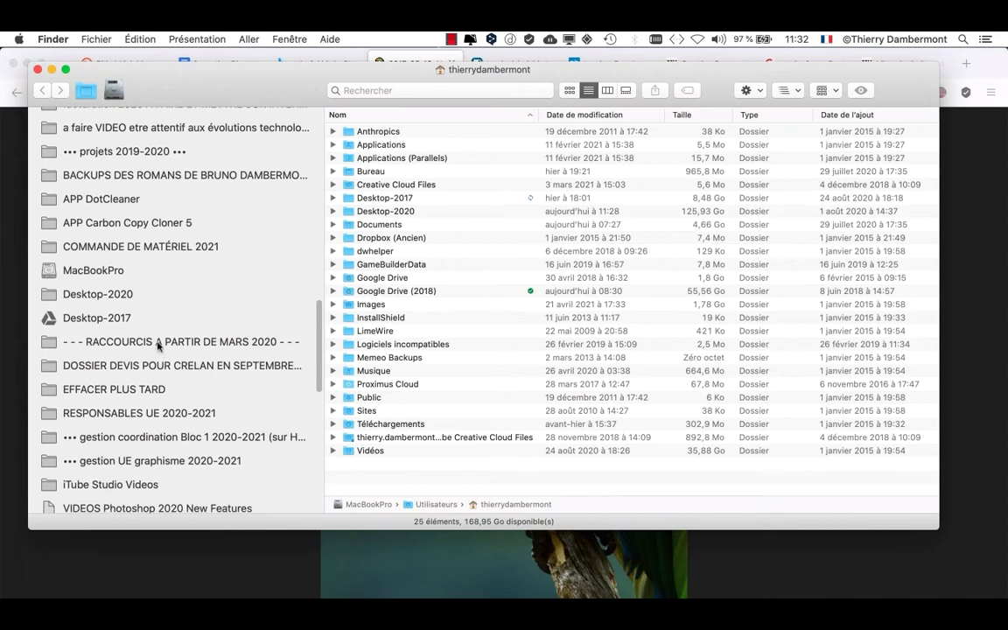
{"action": "left_click", "coordinate": [140, 320]}
{"action": "left_click_drag", "start_coordinate": [242, 88], "coordinate": [323, 197]}
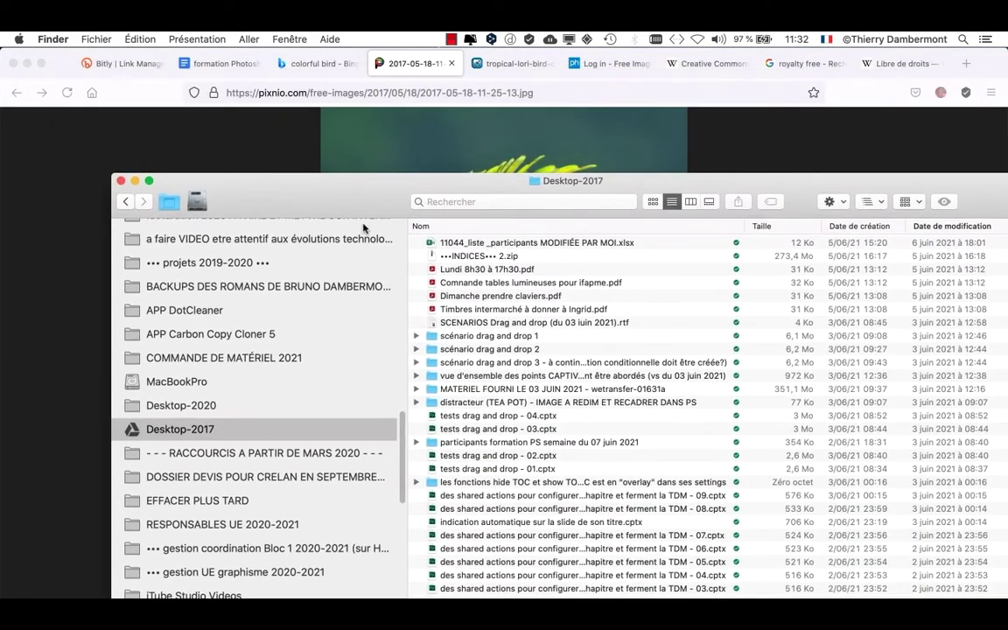
{"action": "left_click", "coordinate": [932, 230]}
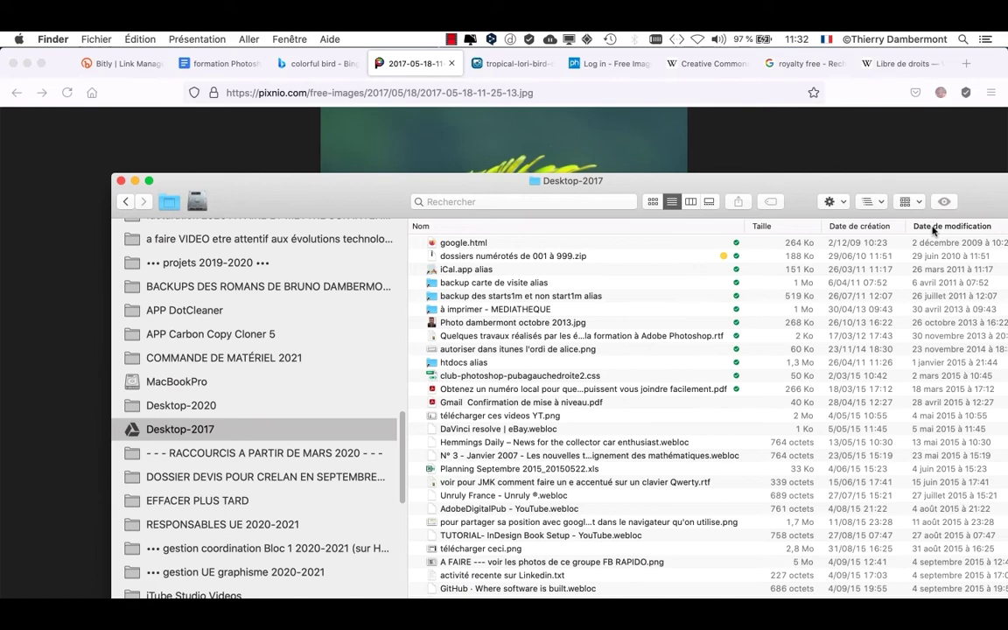
{"action": "left_click", "coordinate": [180, 407]}
Step: Sort Desktop-2020 by modification date, pin lundi matin to Favoris, and close the window
{"action": "scroll", "coordinate": [288, 378], "scroll_direction": "down", "scroll_amount": 10}
{"action": "scroll", "coordinate": [288, 376], "scroll_direction": "up", "scroll_amount": 5}
{"action": "scroll", "coordinate": [287, 374], "scroll_direction": "up", "scroll_amount": 5}
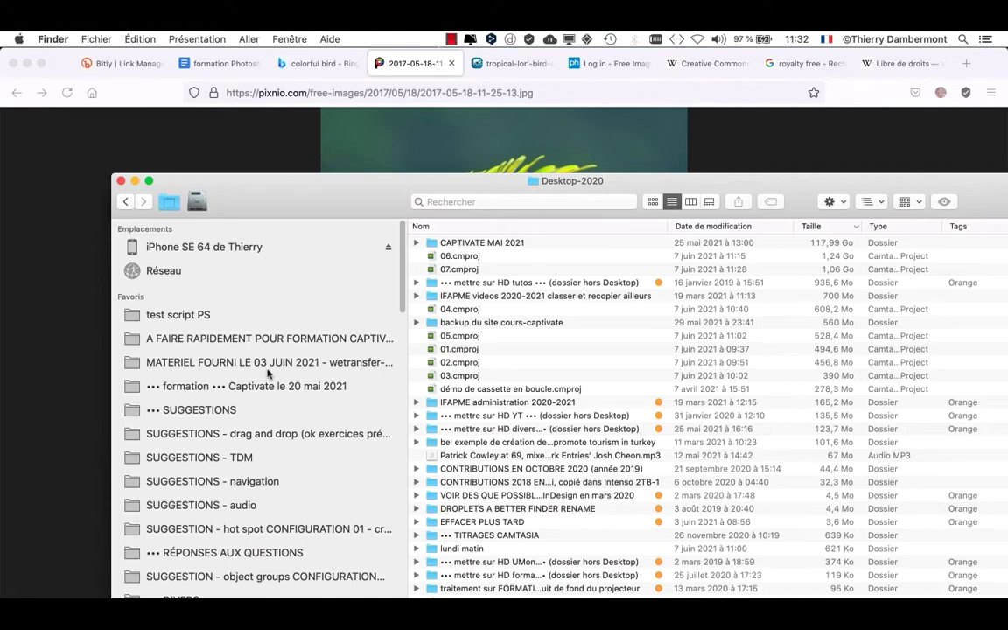
{"action": "scroll", "coordinate": [268, 374], "scroll_direction": "down", "scroll_amount": 3}
{"action": "scroll", "coordinate": [268, 376], "scroll_direction": "down", "scroll_amount": 10}
{"action": "left_click", "coordinate": [713, 226]}
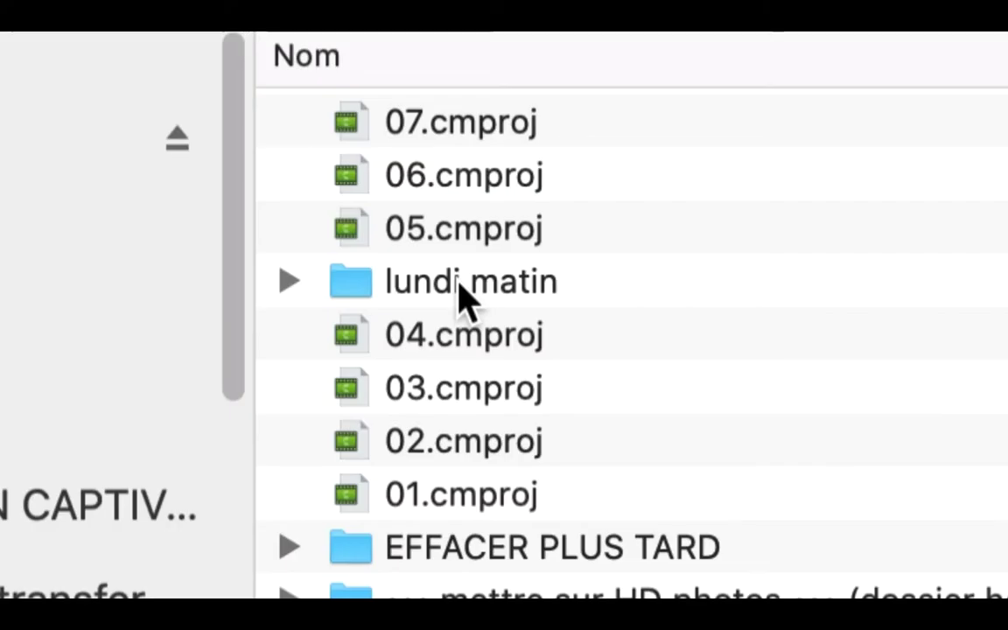
{"action": "left_click", "coordinate": [458, 285]}
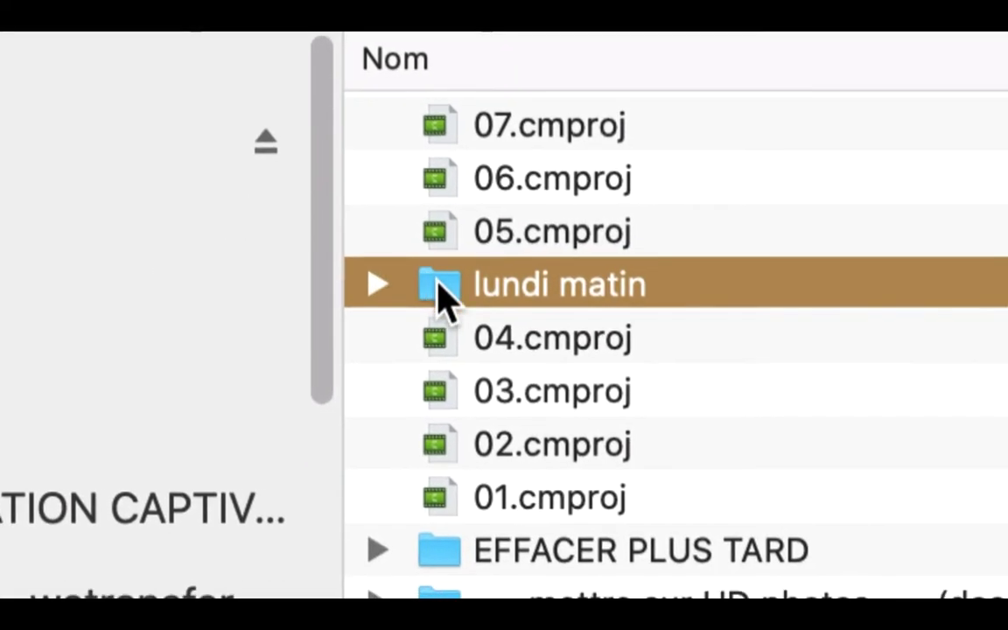
{"action": "mouse_move", "coordinate": [333, 444]}
{"action": "left_mouse_down"}
{"action": "mouse_move", "coordinate": [418, 293]}
{"action": "mouse_move", "coordinate": [208, 278]}
{"action": "mouse_move", "coordinate": [200, 297]}
{"action": "left_mouse_up"}
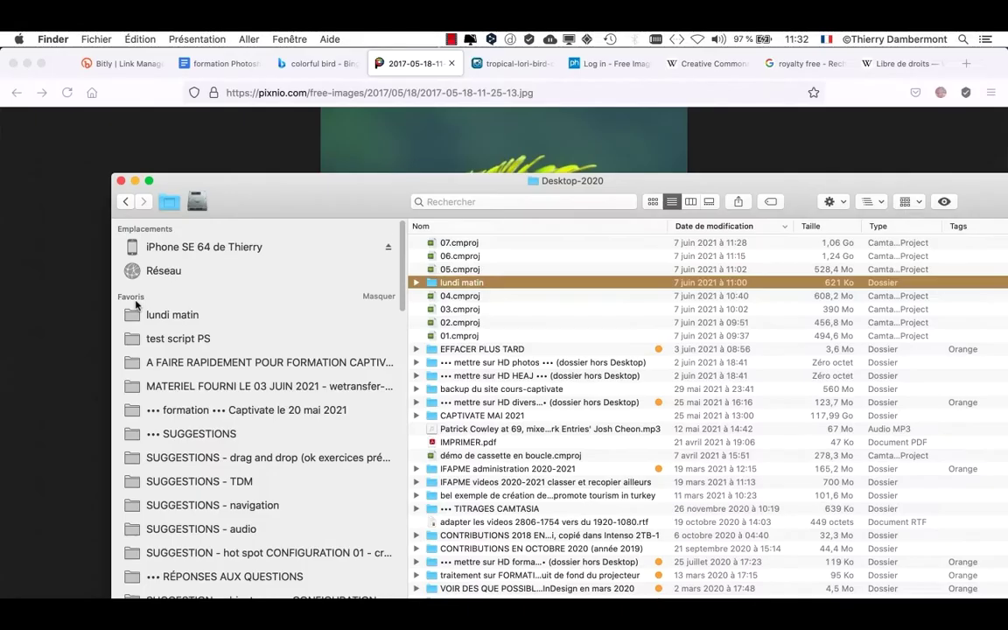
{"action": "left_click", "coordinate": [124, 174]}
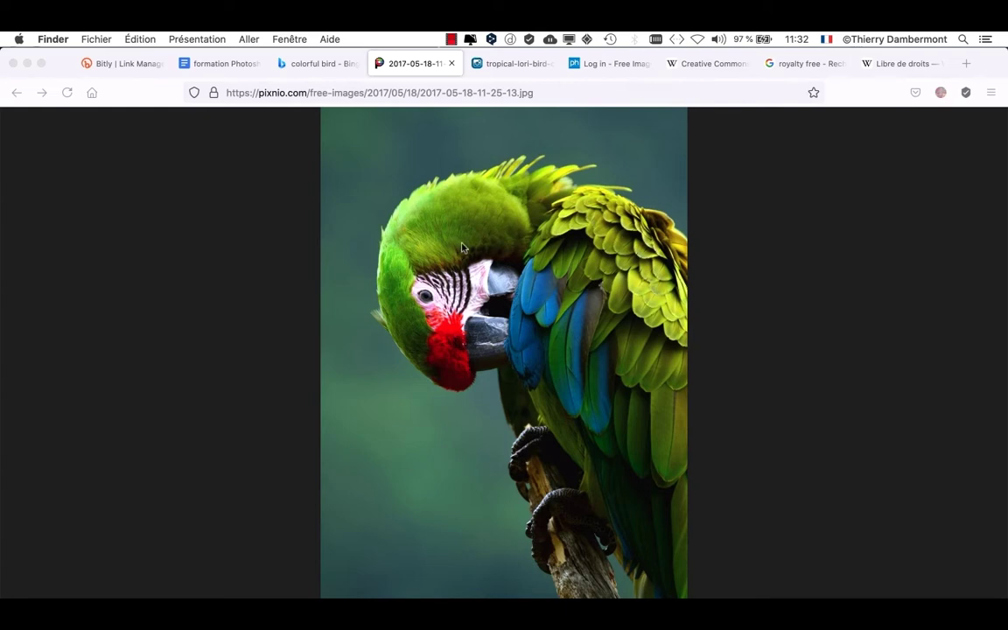
{"action": "left_click", "coordinate": [222, 140]}
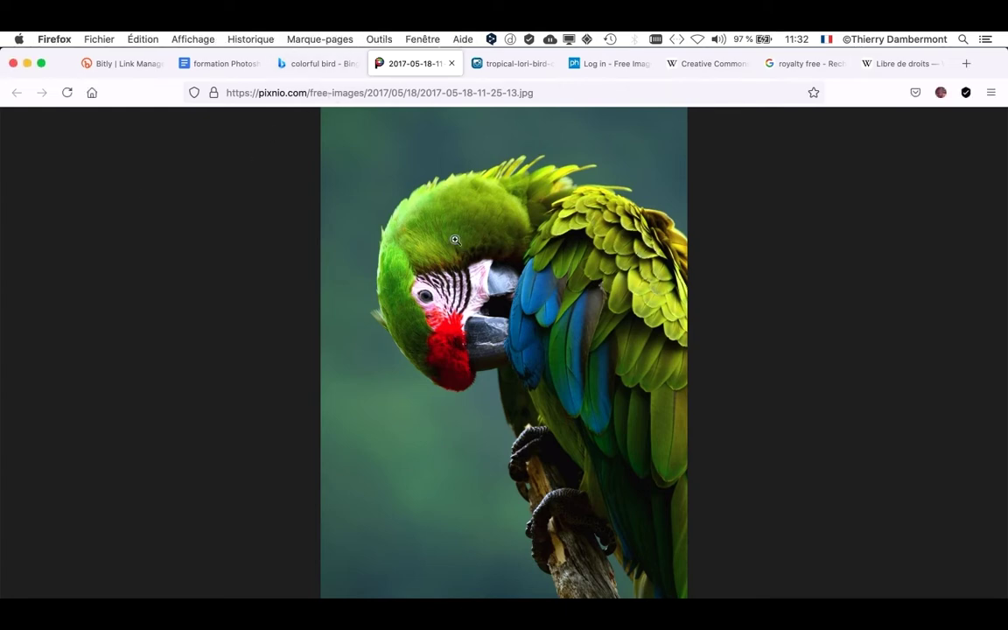
{"action": "right_click", "coordinate": [517, 286]}
{"action": "left_click", "coordinate": [562, 292]}
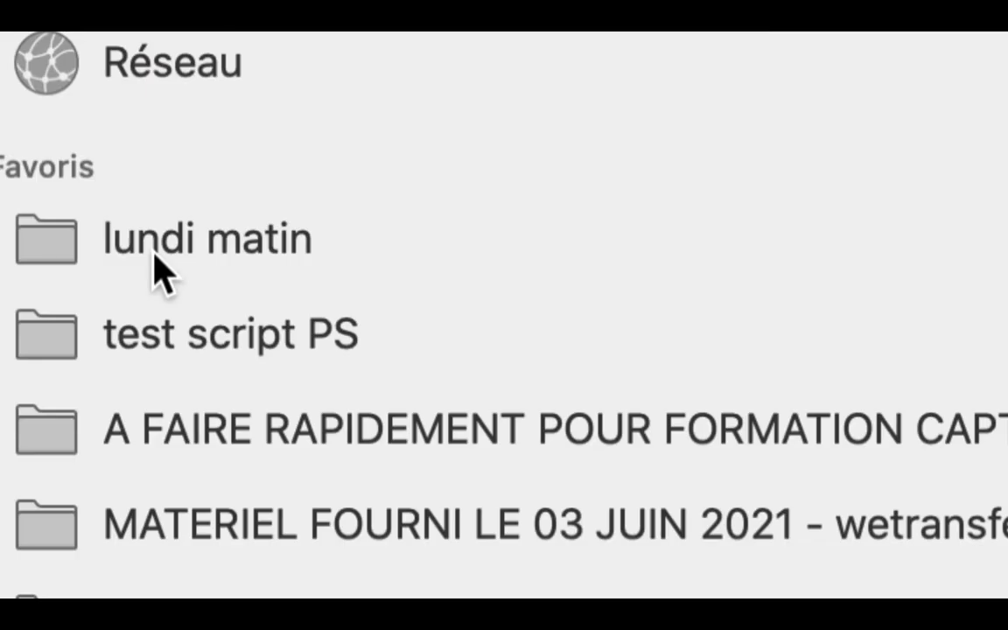
{"action": "left_click", "coordinate": [154, 255]}
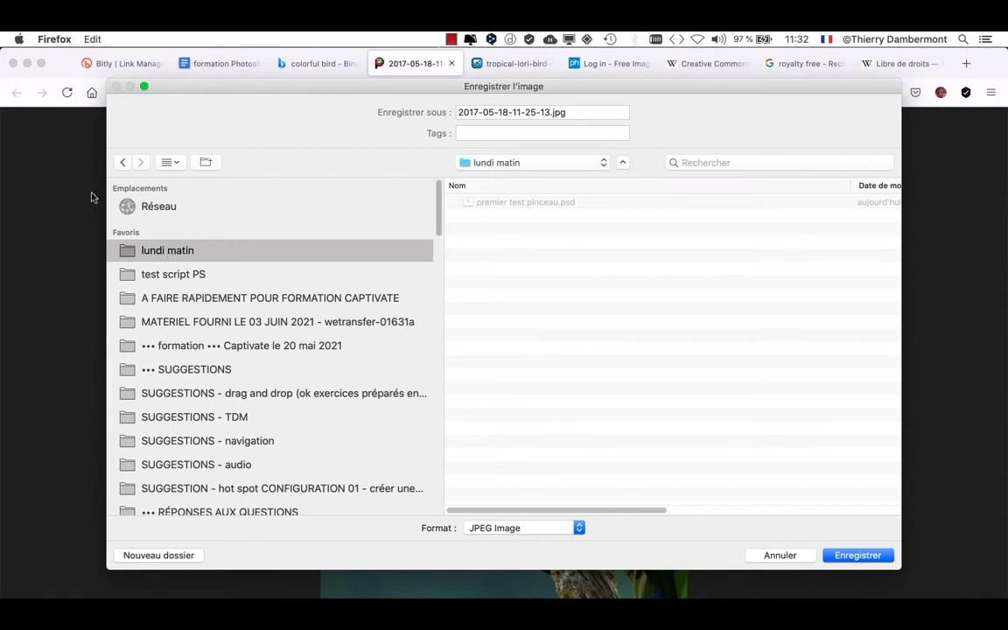
{"action": "left_click", "coordinate": [865, 555]}
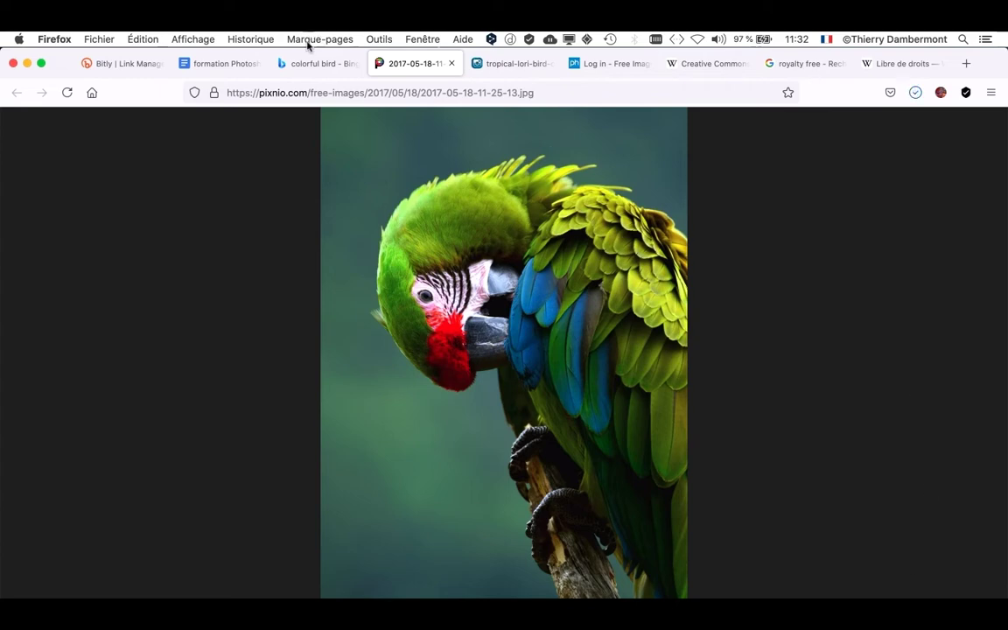
Step: From its tab, save the lorikeet image as tropical-lori-bird-colorful.jpg into lundi matin
{"action": "left_click", "coordinate": [510, 66]}
{"action": "right_click", "coordinate": [496, 349]}
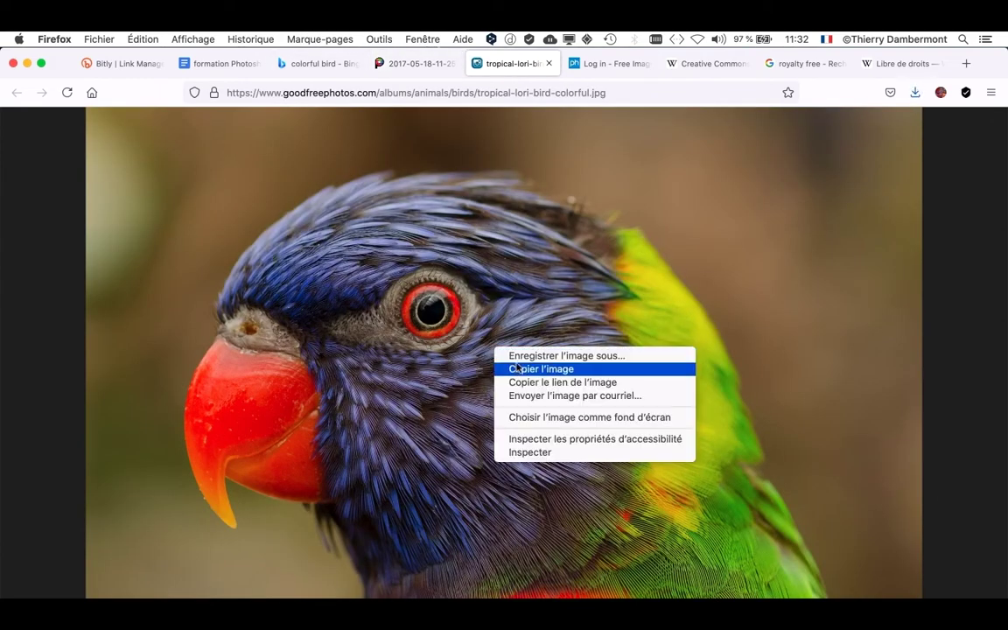
{"action": "left_click", "coordinate": [557, 375]}
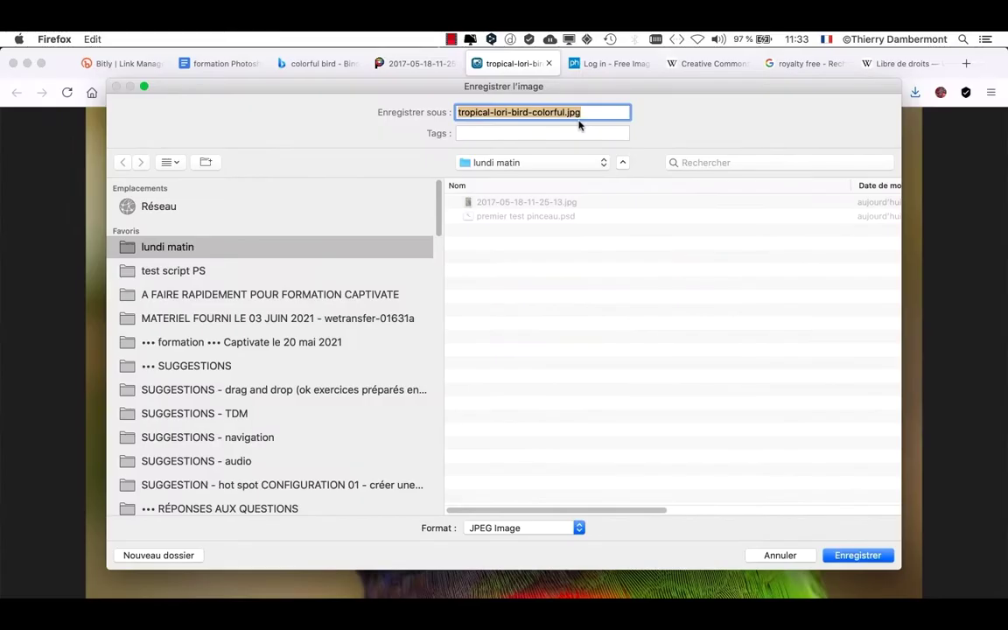
{"action": "left_click", "coordinate": [857, 551]}
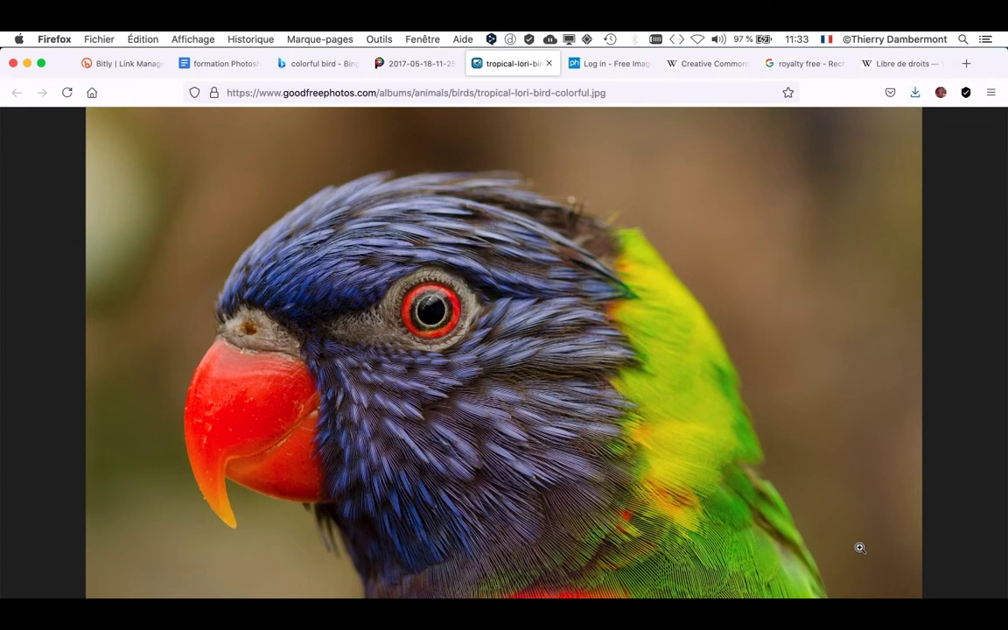
Step: Open a new Firefox window and run a Google search for 'google'
{"action": "left_click", "coordinate": [99, 39]}
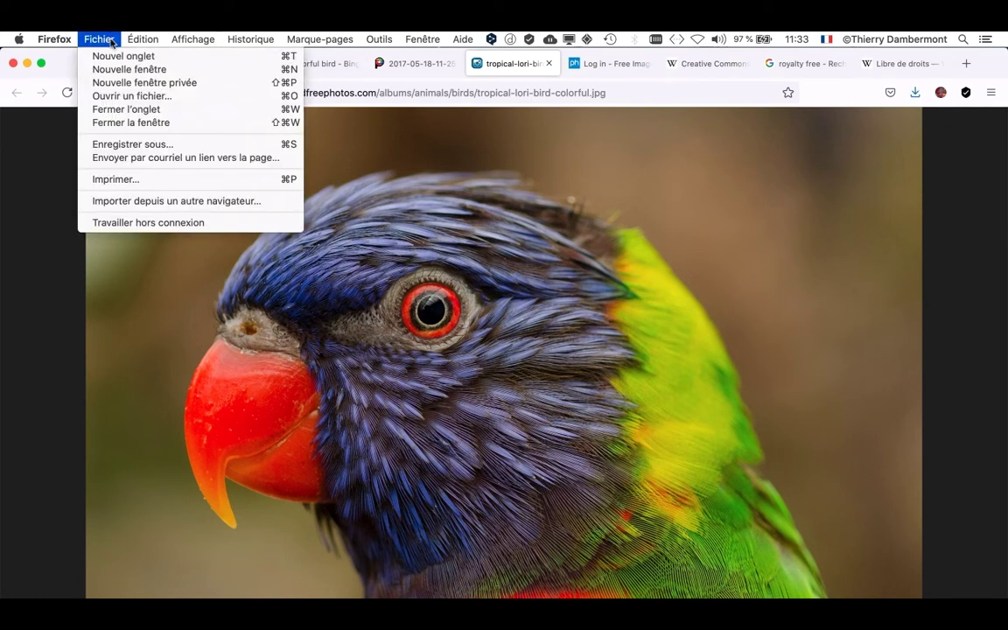
{"action": "left_click", "coordinate": [117, 68]}
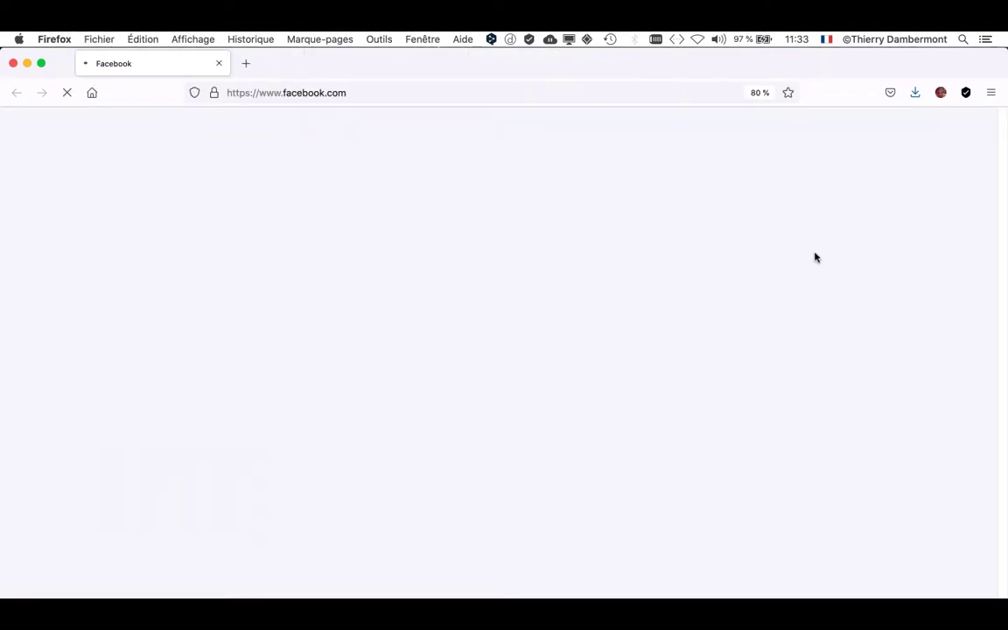
{"action": "left_click", "coordinate": [254, 95]}
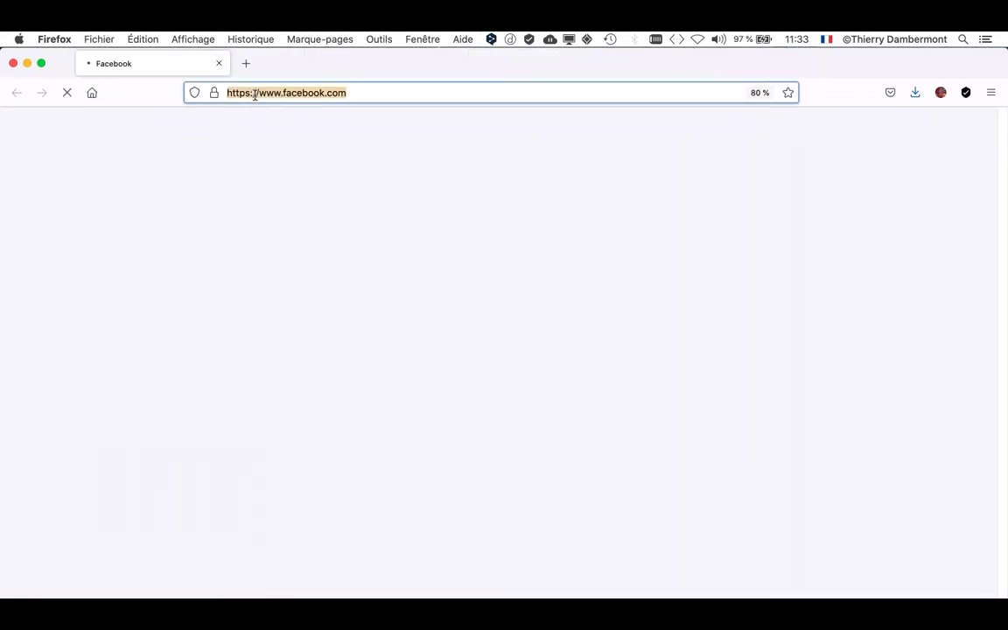
{"action": "type", "text": "google"}
{"action": "key", "text": "Return"}
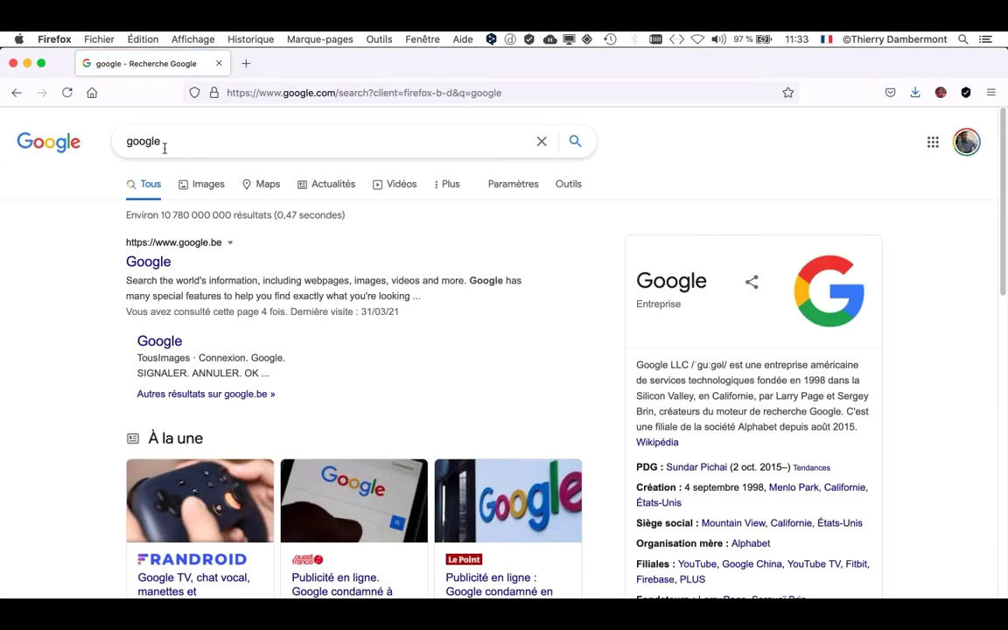
{"action": "left_click_drag", "start_coordinate": [166, 142], "coordinate": [96, 142]}
{"action": "left_click", "coordinate": [49, 324]}
{"action": "left_click_drag", "start_coordinate": [158, 142], "coordinate": [90, 142]}
Step: Search for JPG and open the French Wikipedia JPEG article in a new tab
{"action": "type", "text": "JPG"}
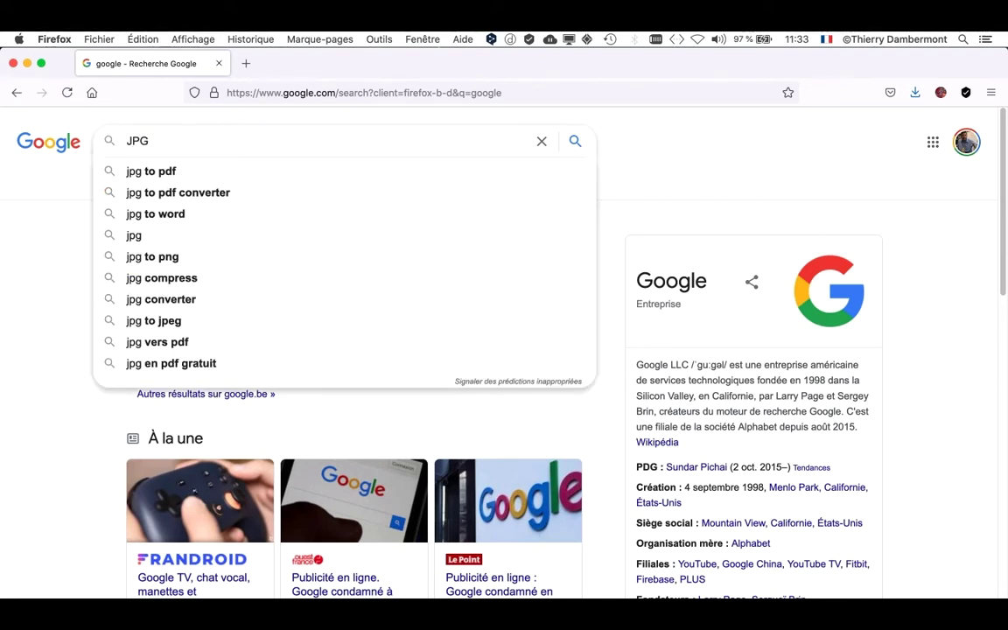
{"action": "key", "text": "Return"}
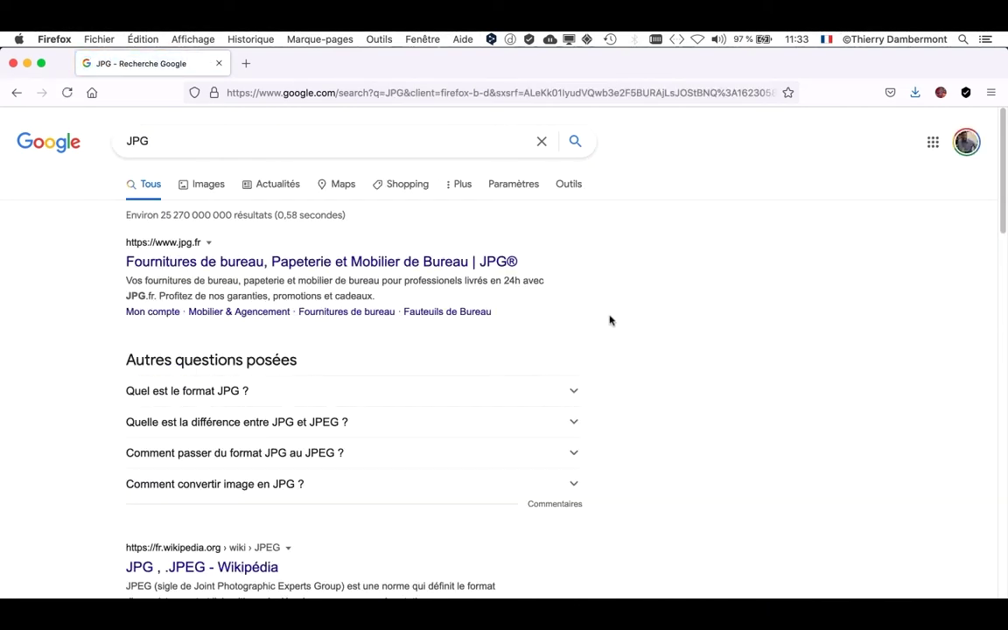
{"action": "scroll", "coordinate": [704, 385], "scroll_direction": "down", "scroll_amount": 4}
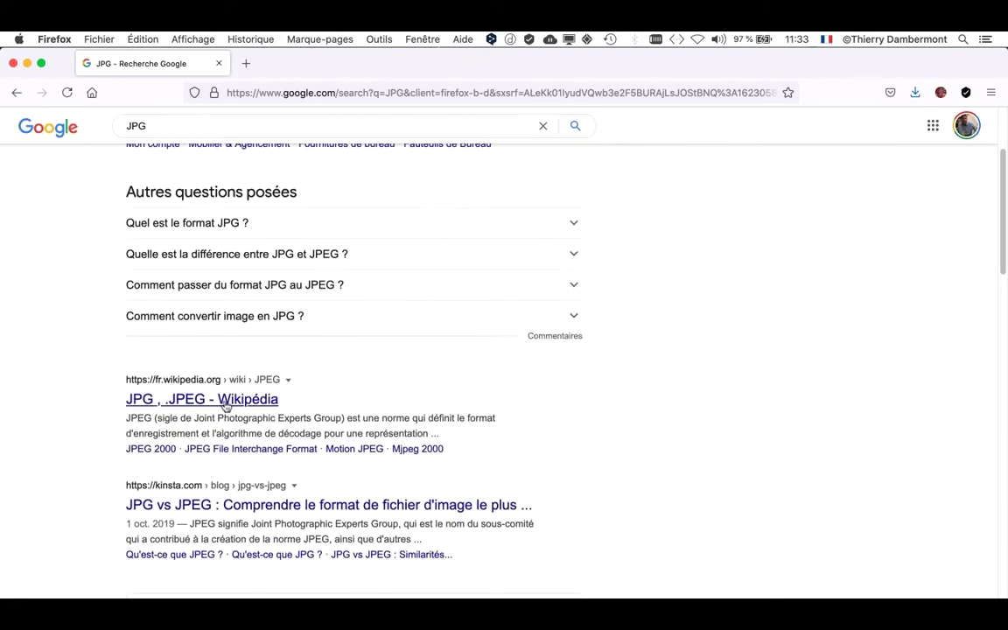
{"action": "left_click", "coordinate": [227, 401], "text": "super"}
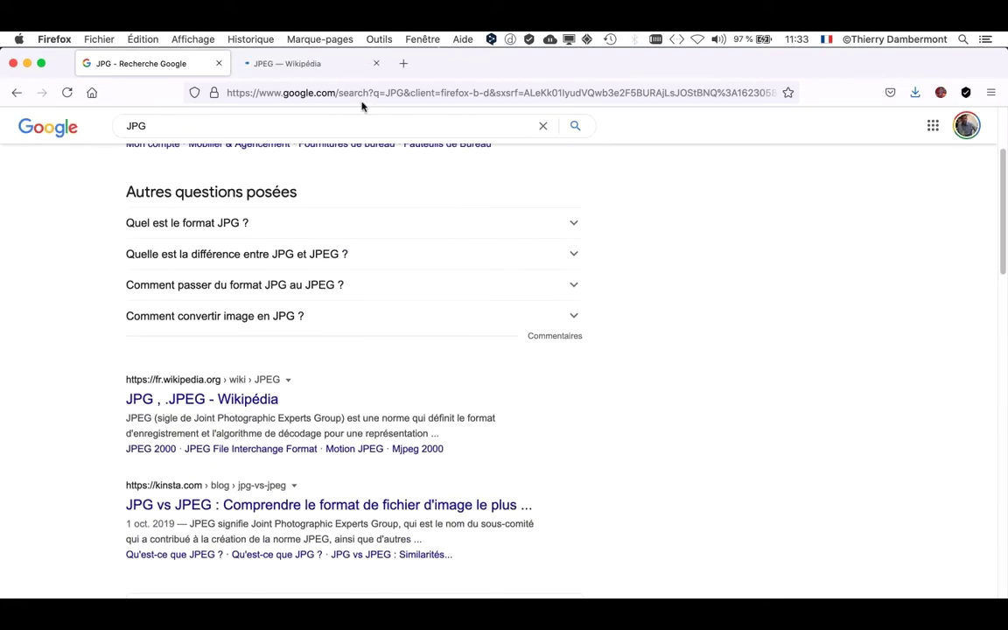
{"action": "left_click", "coordinate": [315, 63]}
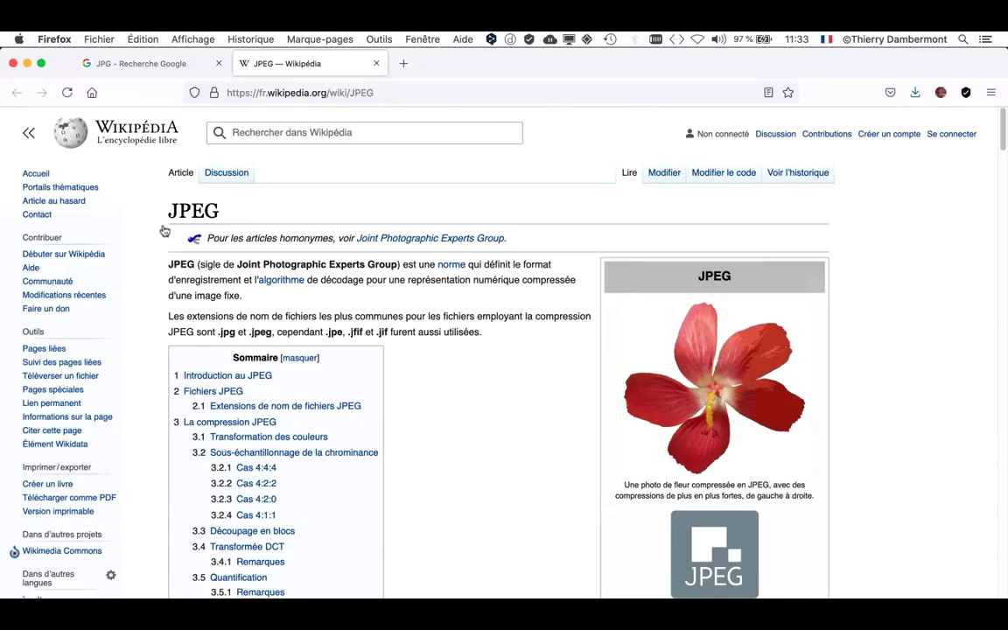
{"action": "left_click", "coordinate": [150, 69]}
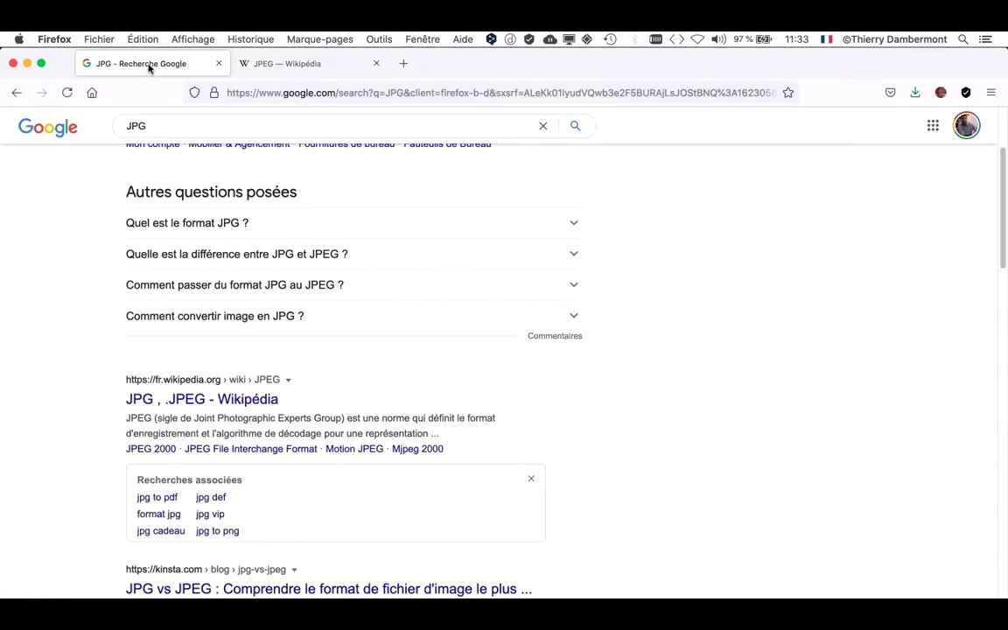
{"action": "scroll", "coordinate": [682, 481], "scroll_direction": "up", "scroll_amount": 3}
{"action": "left_click", "coordinate": [164, 143]}
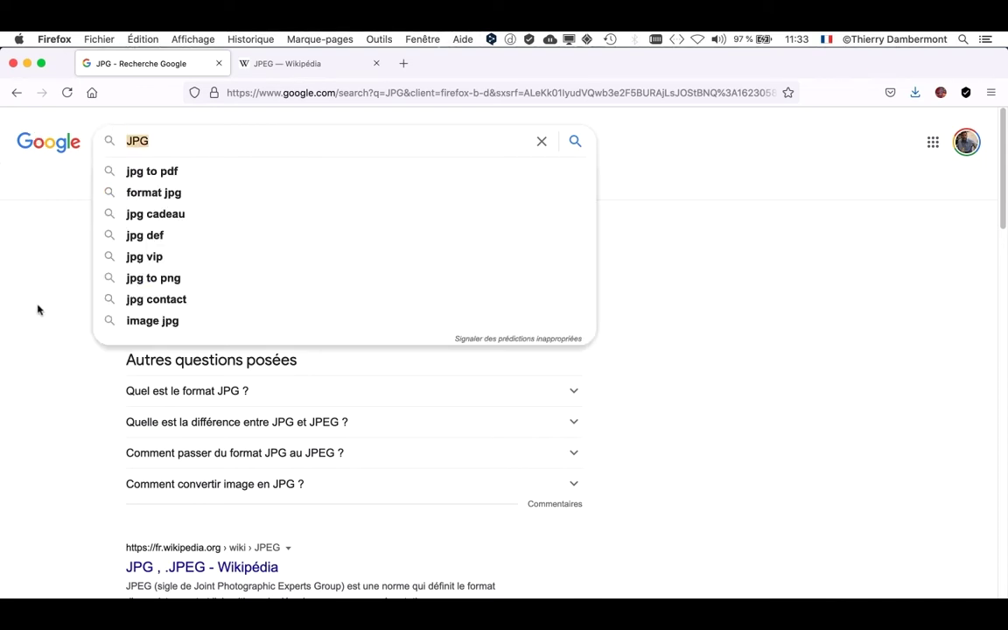
Step: Search for PNG and read the Portable Network Graphics Wikipédia article in a new tab
{"action": "type", "text": "PNG"}
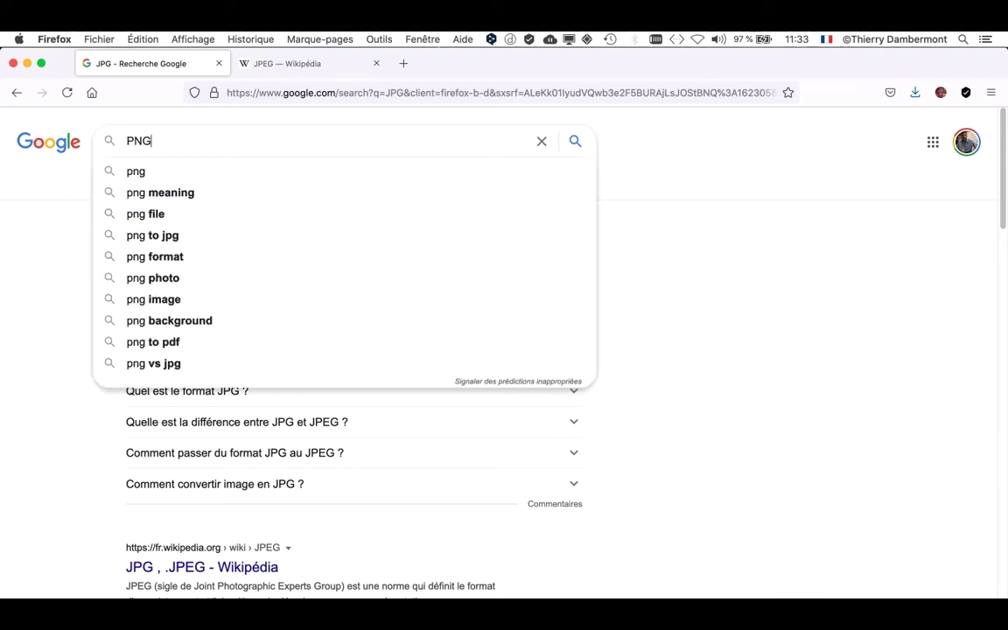
{"action": "key", "text": "Return"}
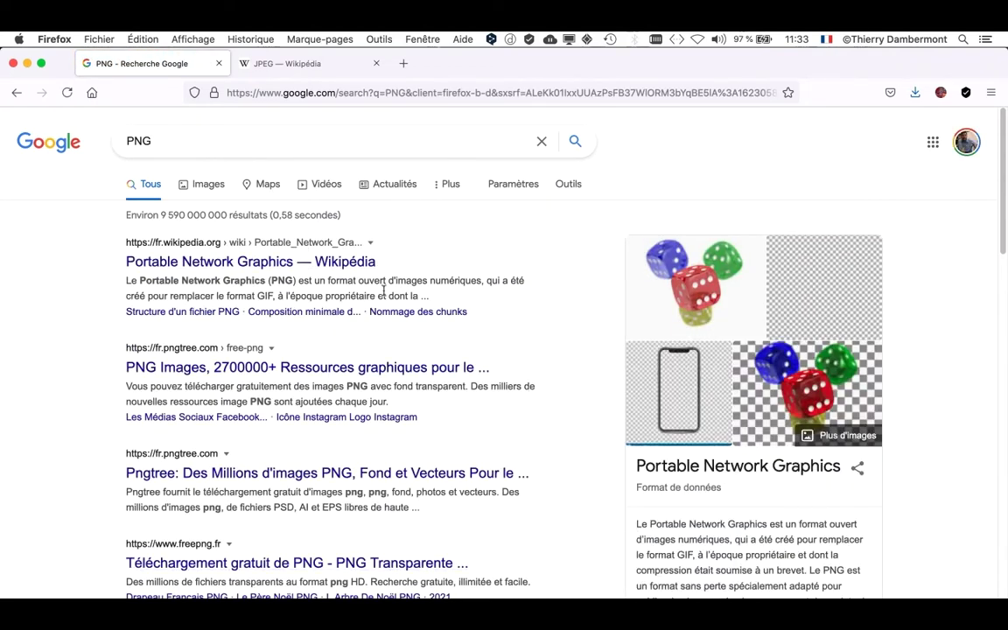
{"action": "left_click", "coordinate": [230, 263], "text": "super"}
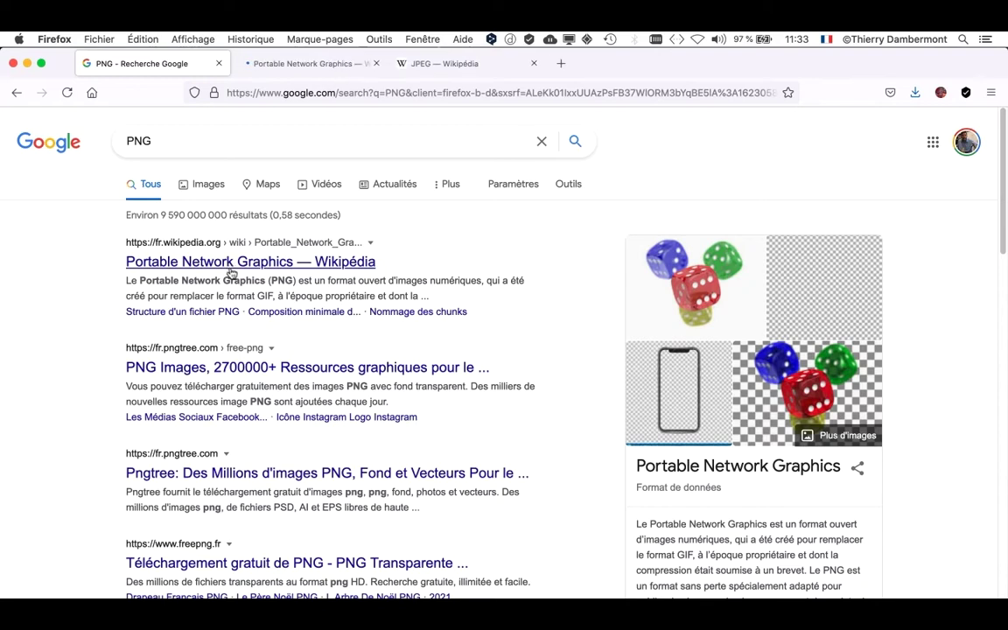
{"action": "left_click", "coordinate": [264, 65]}
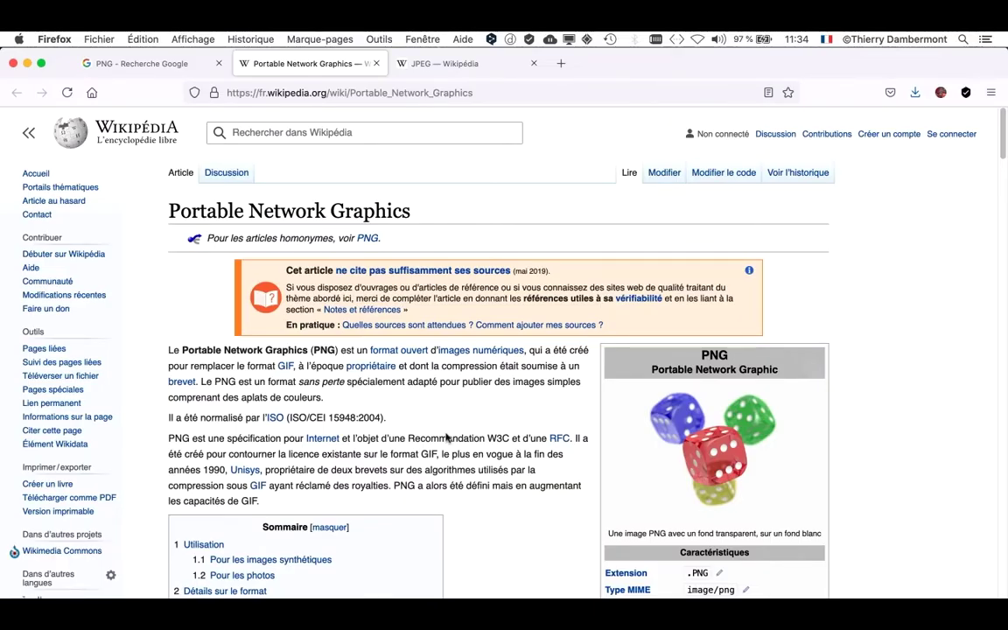
{"action": "scroll", "coordinate": [446, 435], "scroll_direction": "down", "scroll_amount": 5}
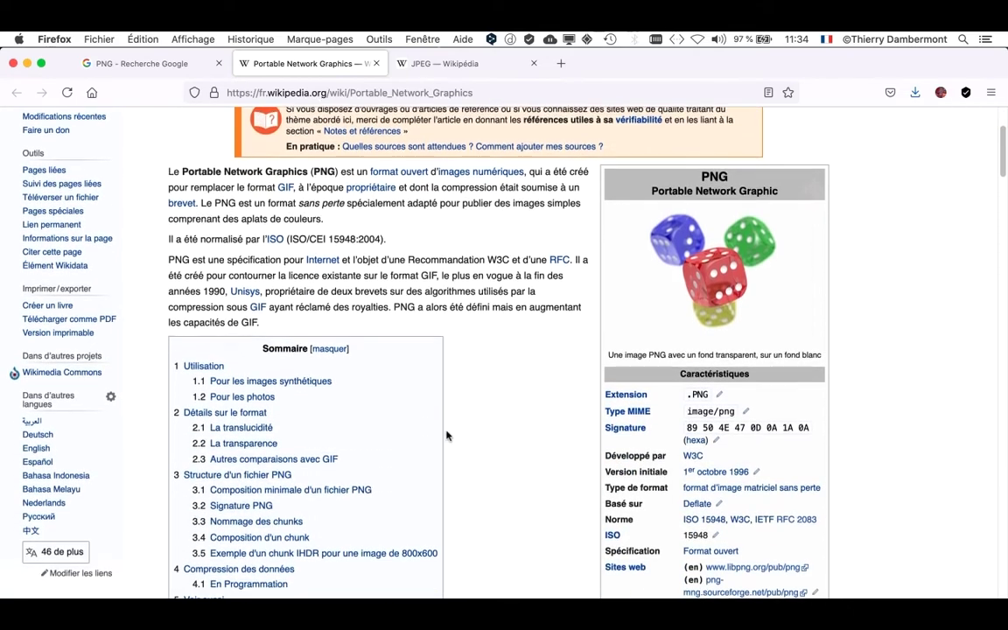
{"action": "scroll", "coordinate": [492, 502], "scroll_direction": "down", "scroll_amount": 1}
{"action": "scroll", "coordinate": [492, 501], "scroll_direction": "down", "scroll_amount": 5}
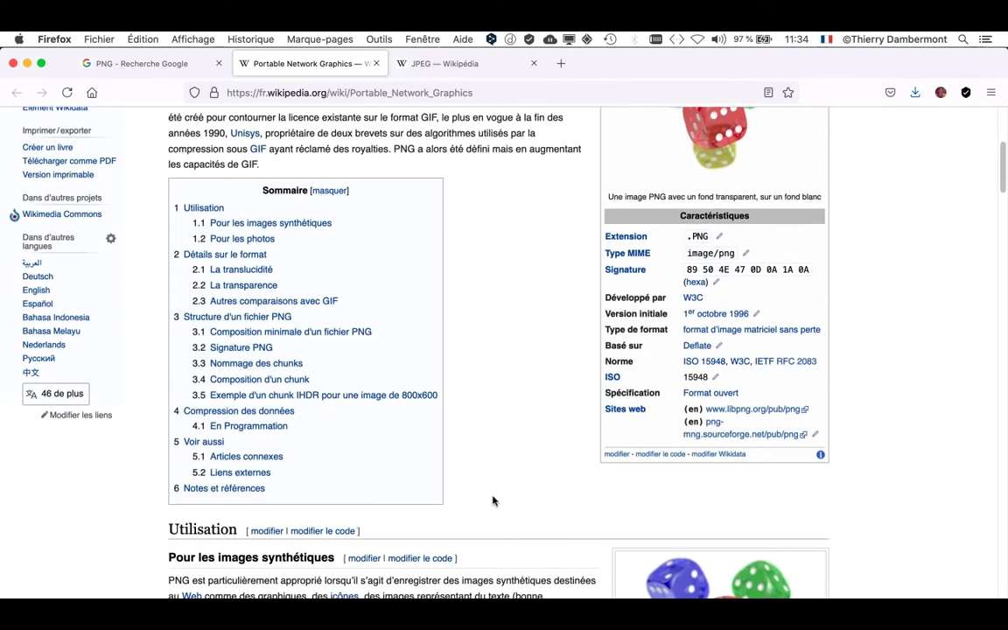
{"action": "scroll", "coordinate": [493, 500], "scroll_direction": "down", "scroll_amount": 3}
{"action": "scroll", "coordinate": [493, 499], "scroll_direction": "up", "scroll_amount": 15}
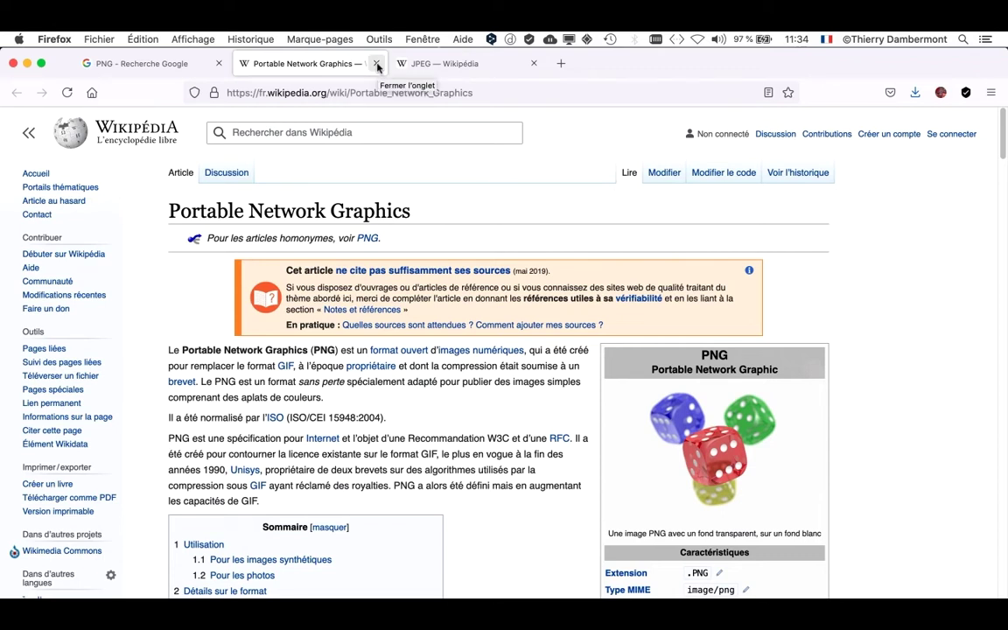
Step: Return to the PNG results and select the query text for replacement
{"action": "left_click", "coordinate": [129, 63]}
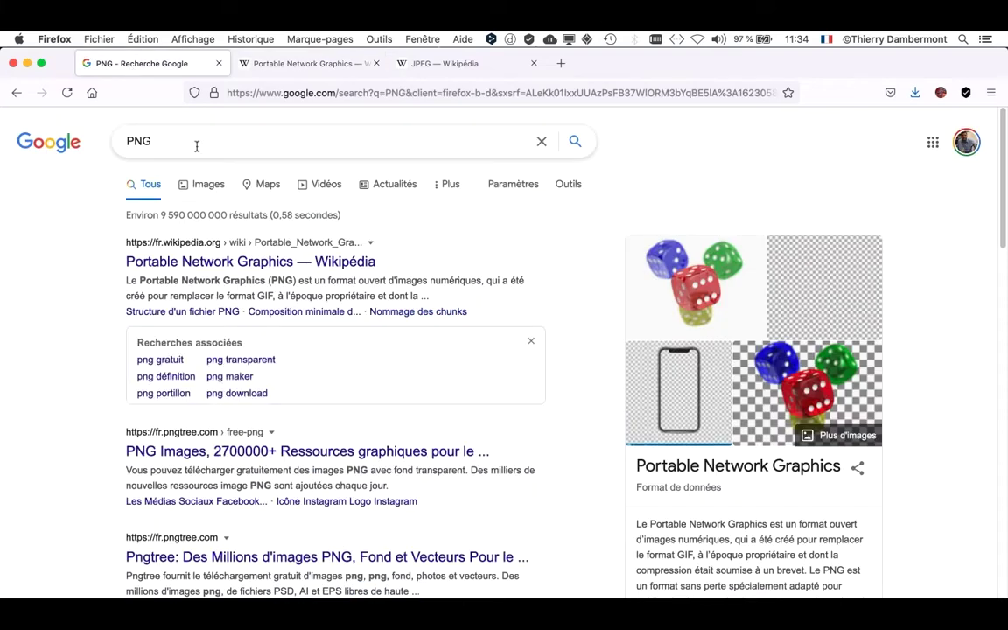
{"action": "left_click", "coordinate": [37, 280]}
{"action": "left_click", "coordinate": [100, 142]}
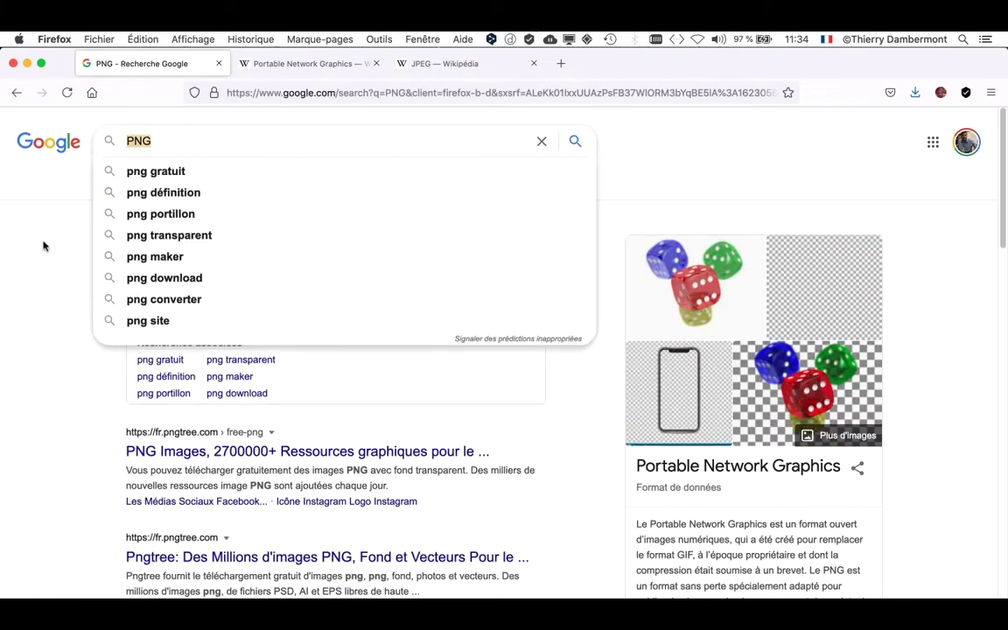
{"action": "left_click", "coordinate": [162, 142]}
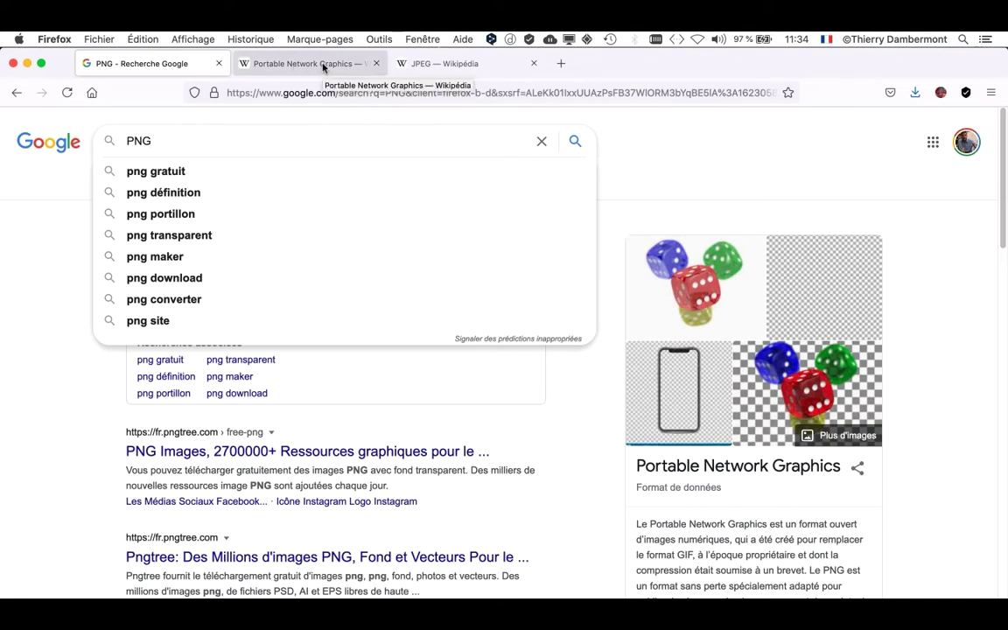
{"action": "double_click", "coordinate": [138, 141]}
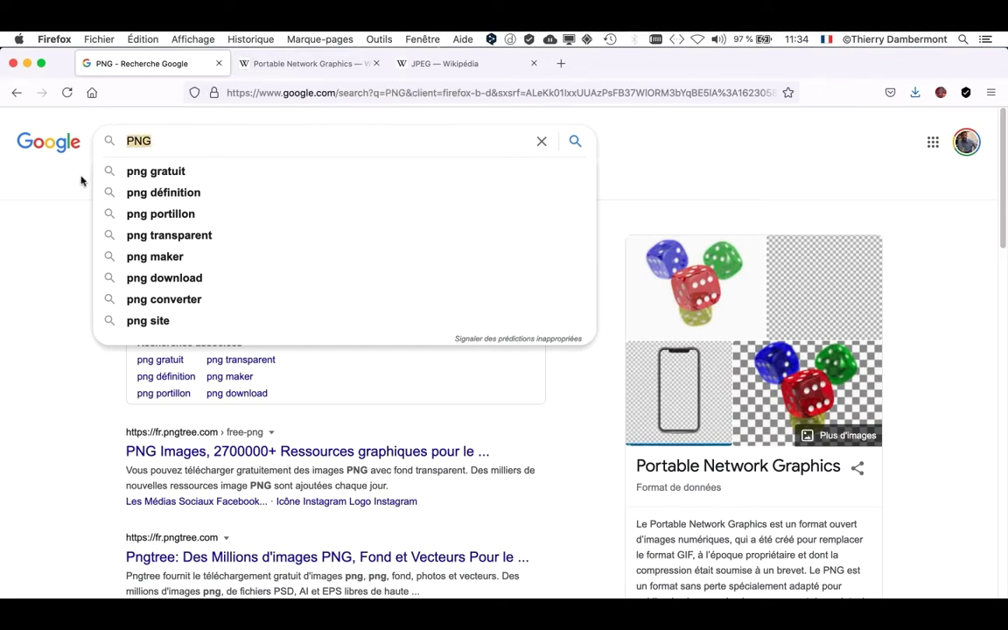
{"action": "left_click", "coordinate": [43, 187]}
{"action": "double_click", "coordinate": [138, 141]}
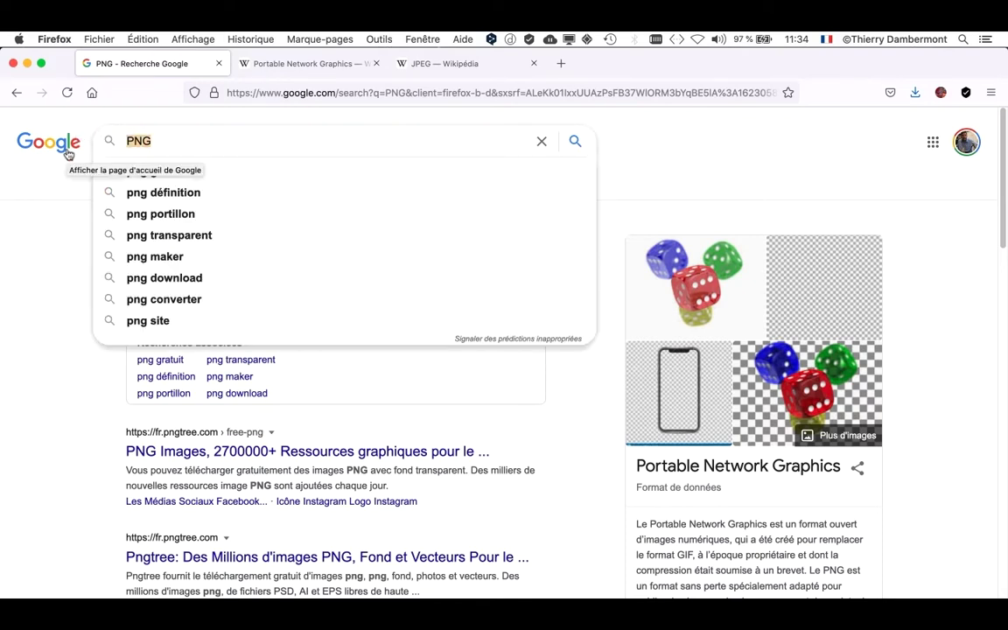
Step: Search for GIF and read the Graphics Interchange Format Wikipédia article in a new tab
{"action": "type", "text": "GIF"}
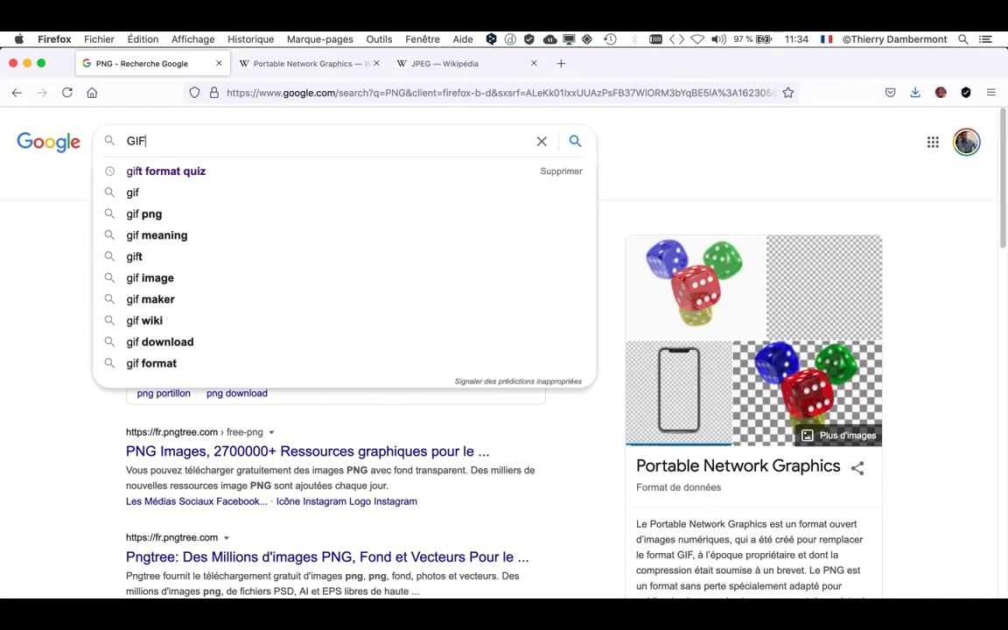
{"action": "key", "text": "Return"}
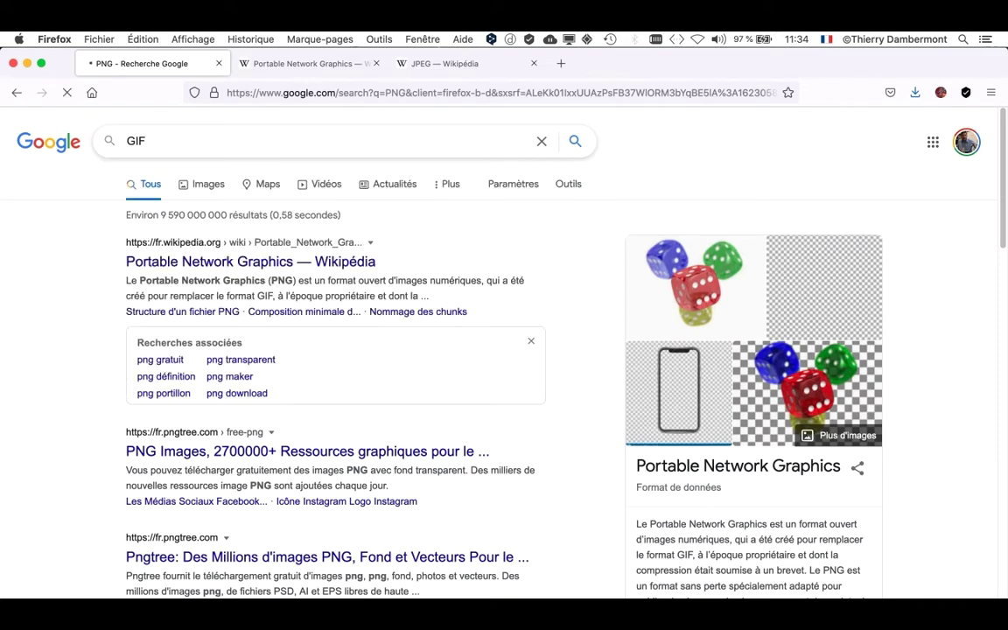
{"action": "left_click", "coordinate": [319, 491], "text": "super"}
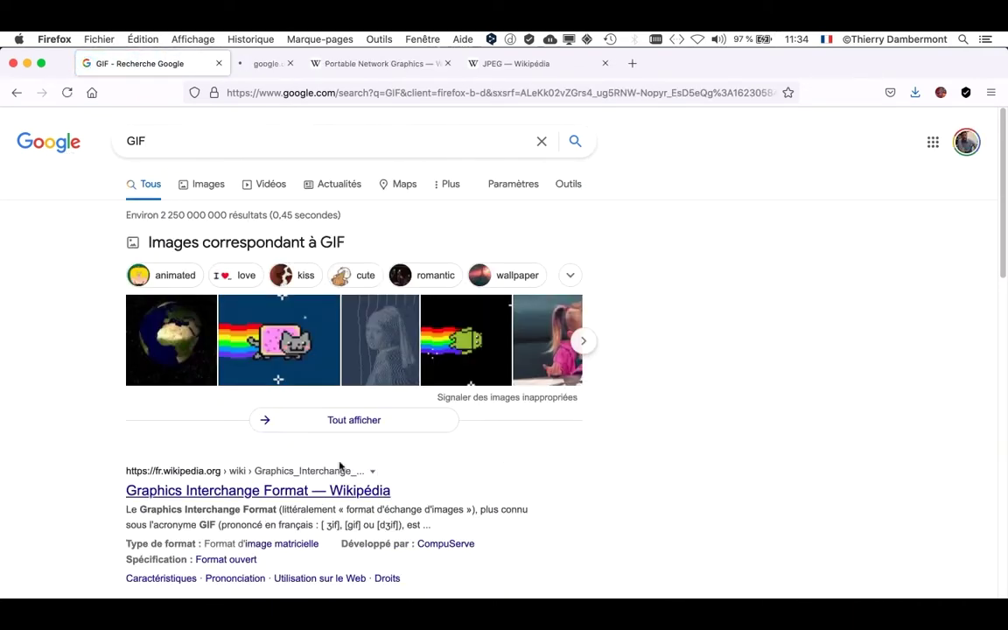
{"action": "left_click", "coordinate": [292, 64]}
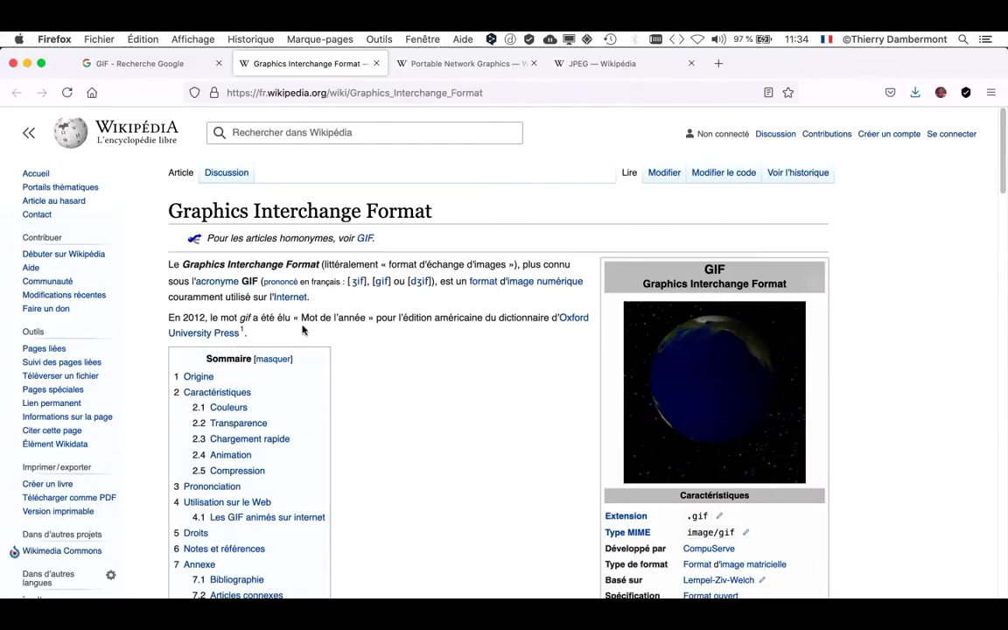
{"action": "scroll", "coordinate": [418, 394], "scroll_direction": "down", "scroll_amount": 3}
{"action": "scroll", "coordinate": [418, 396], "scroll_direction": "down", "scroll_amount": 2}
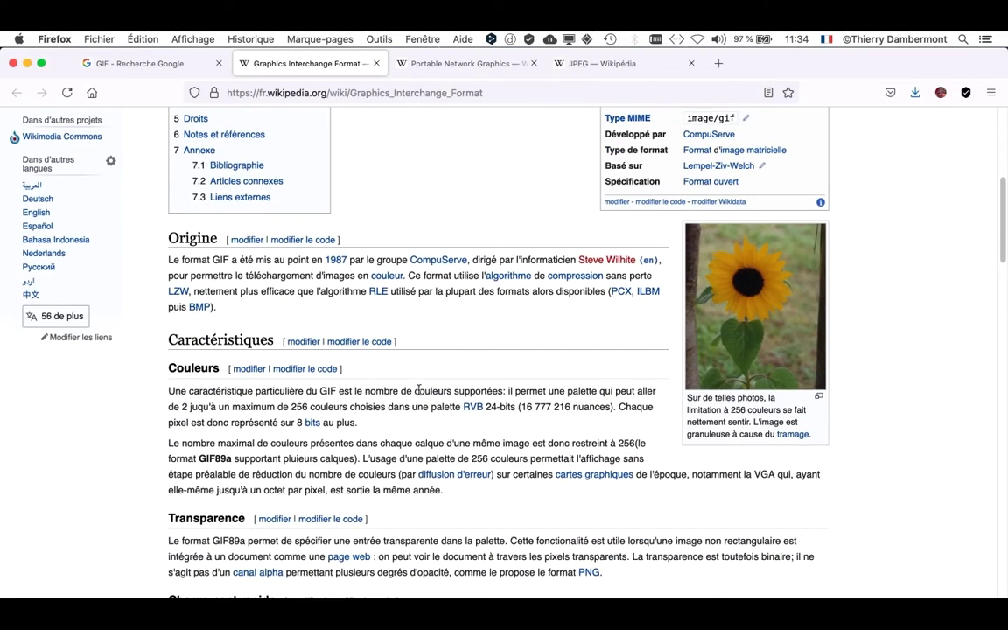
{"action": "scroll", "coordinate": [418, 390], "scroll_direction": "up", "scroll_amount": 5}
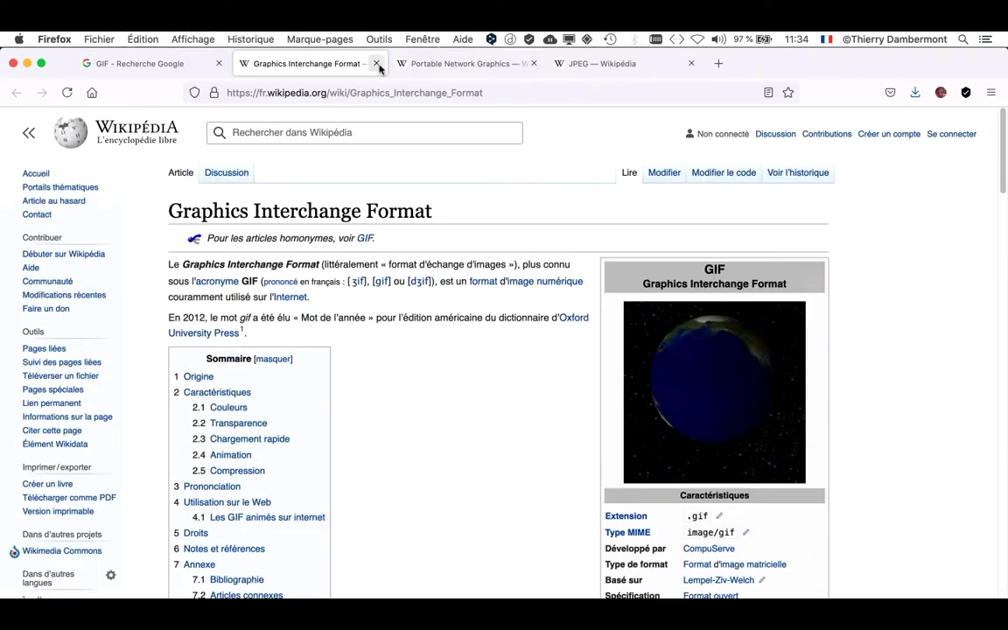
{"action": "left_click", "coordinate": [131, 63]}
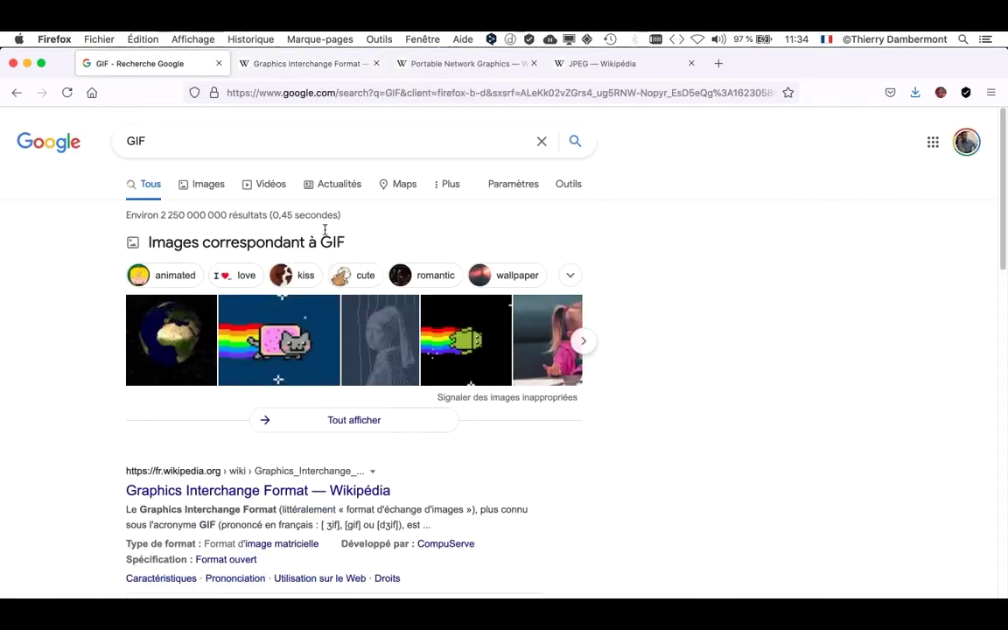
Step: Replace the GIF query with SVG and run the search
{"action": "left_click", "coordinate": [178, 141]}
{"action": "left_click", "coordinate": [122, 142]}
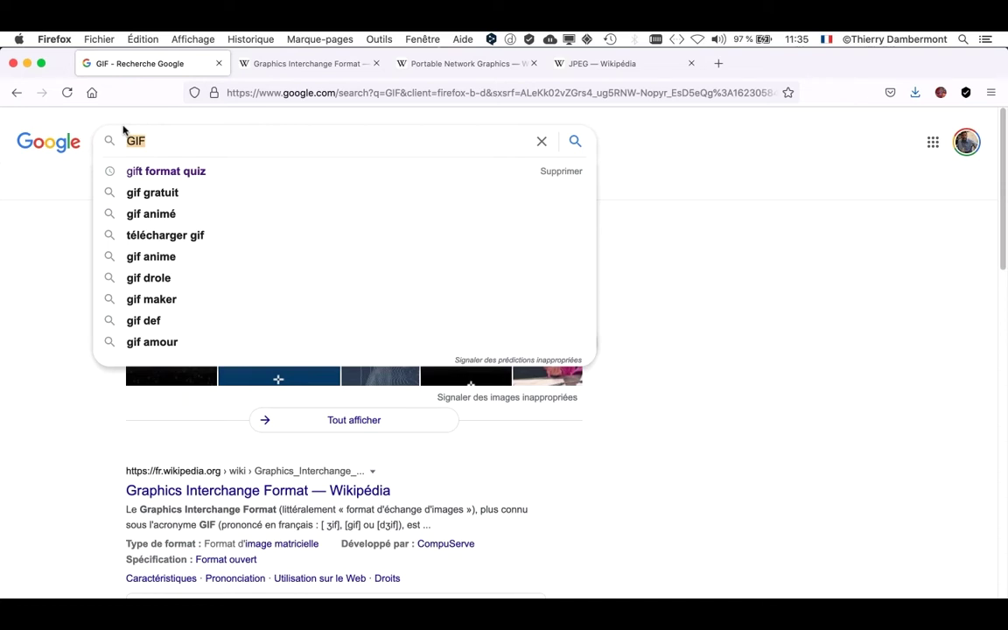
{"action": "type", "text": "SVG"}
{"action": "key", "text": "Return"}
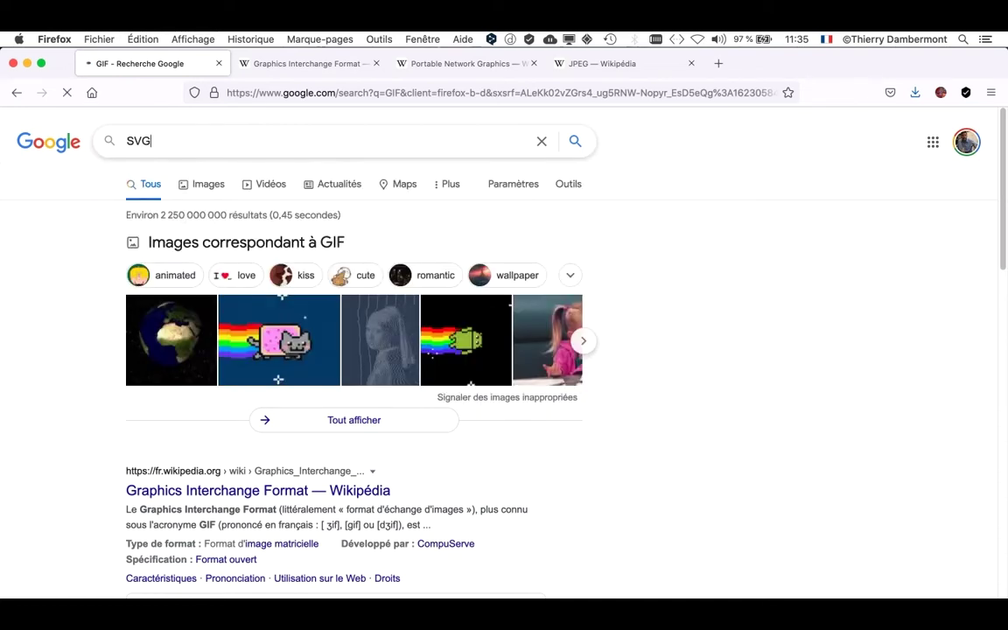
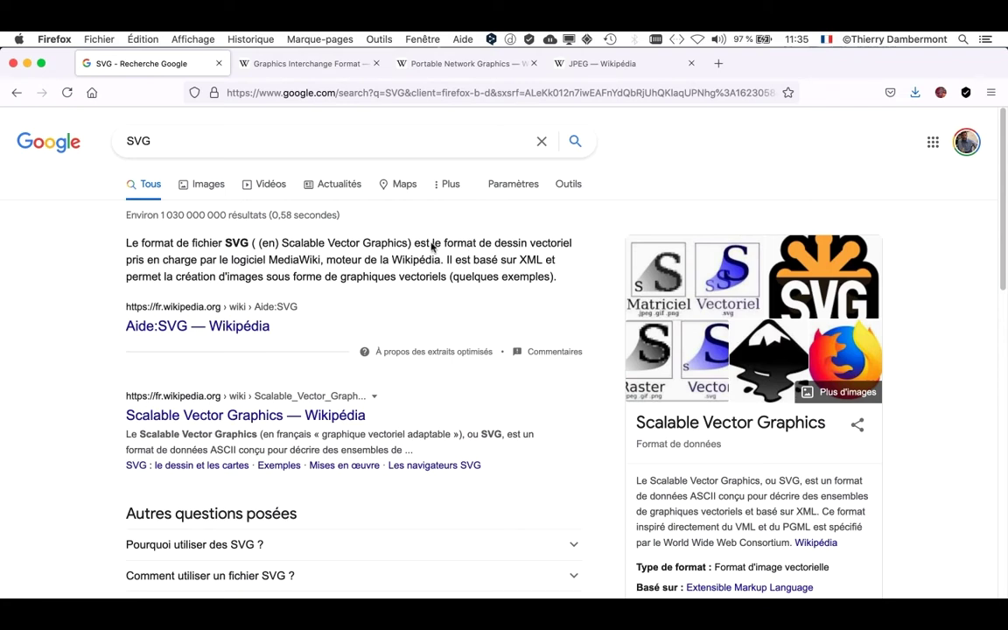
Step: Open the Scalable Vector Graphics Wikipedia article in a new tab, view it, then return to the SVG results
{"action": "scroll", "coordinate": [61, 391], "scroll_direction": "down", "scroll_amount": 4}
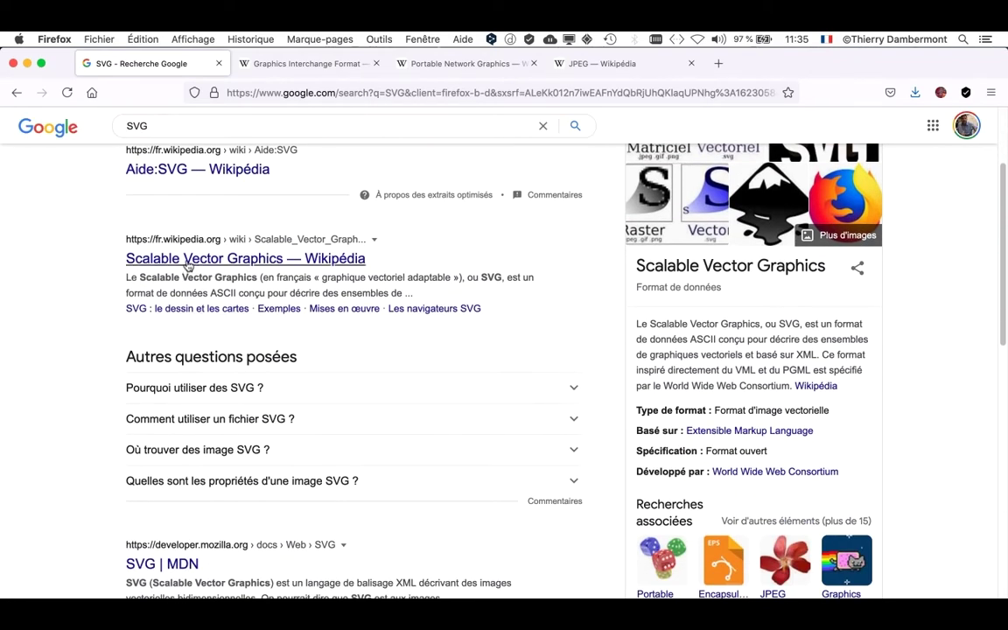
{"action": "left_click", "coordinate": [187, 262], "text": "super"}
{"action": "left_click", "coordinate": [270, 64]}
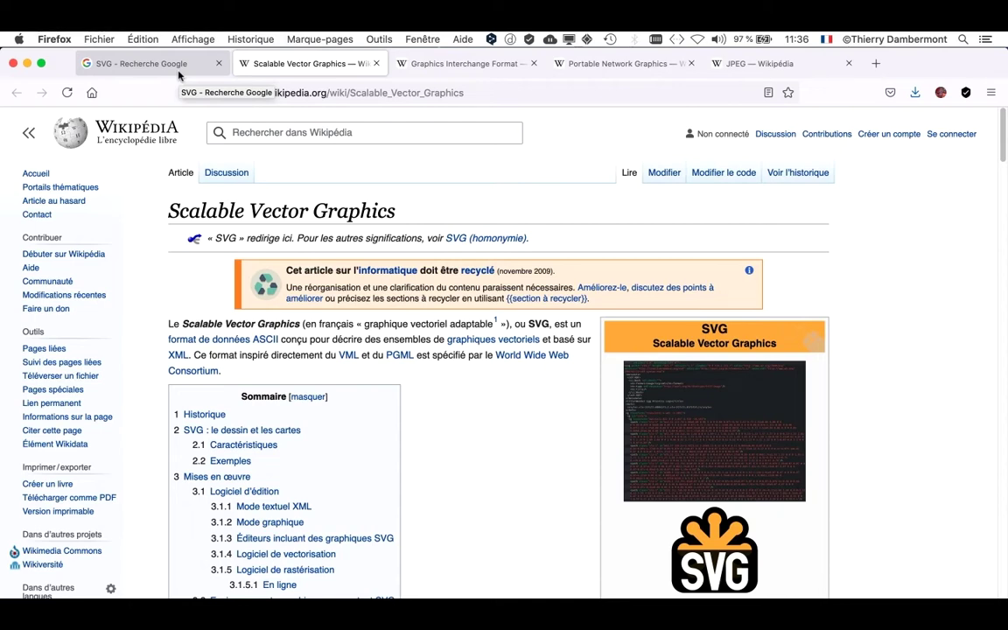
{"action": "left_click", "coordinate": [157, 61]}
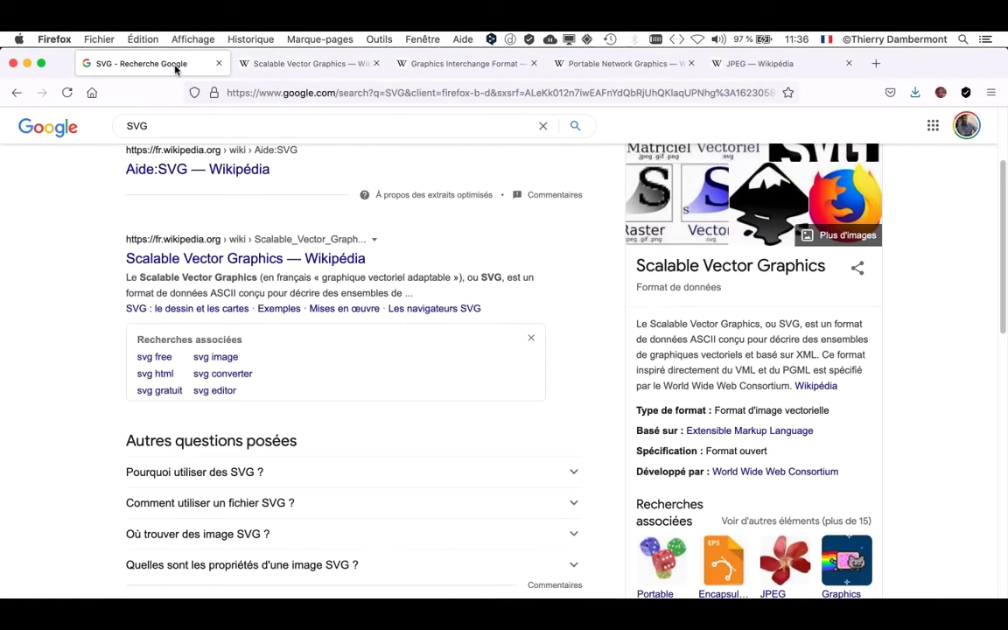
{"action": "scroll", "coordinate": [175, 129], "scroll_direction": "up", "scroll_amount": 3}
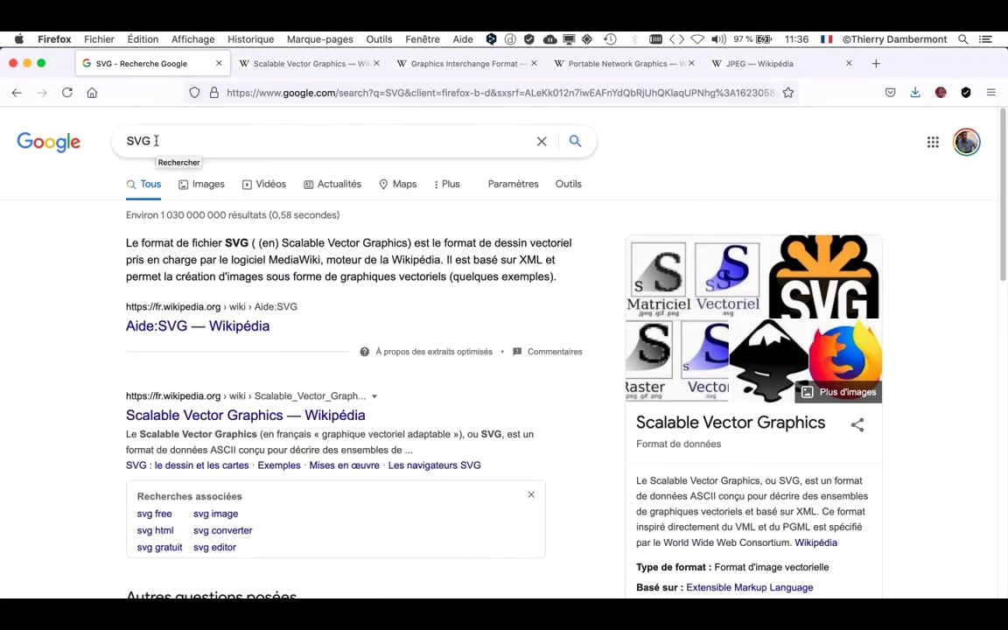
Step: Replace the SVG query with 'webP' and run the Google search
{"action": "double_click", "coordinate": [156, 140]}
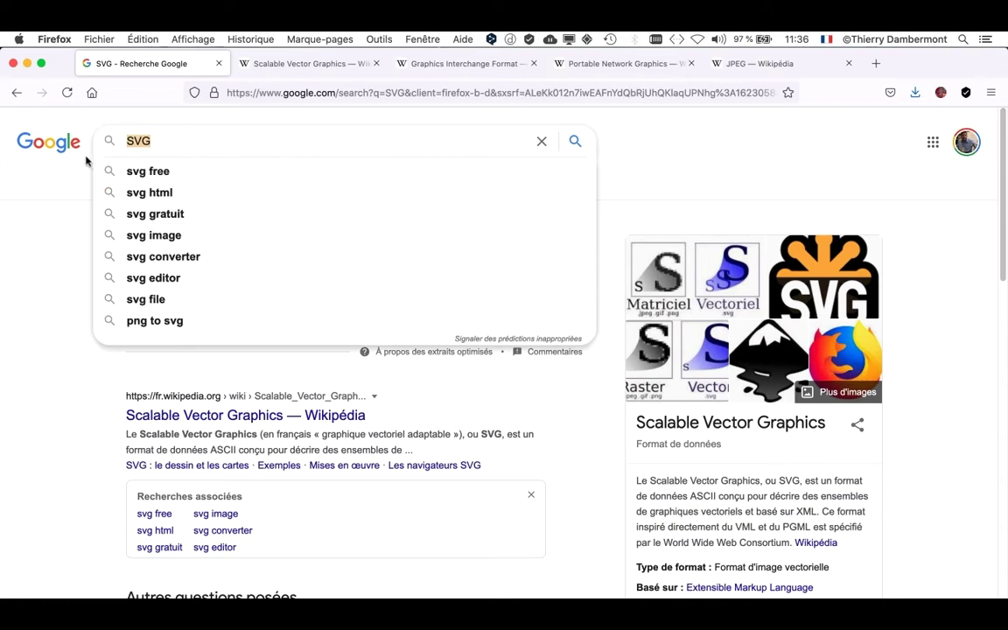
{"action": "type", "text": "webP"}
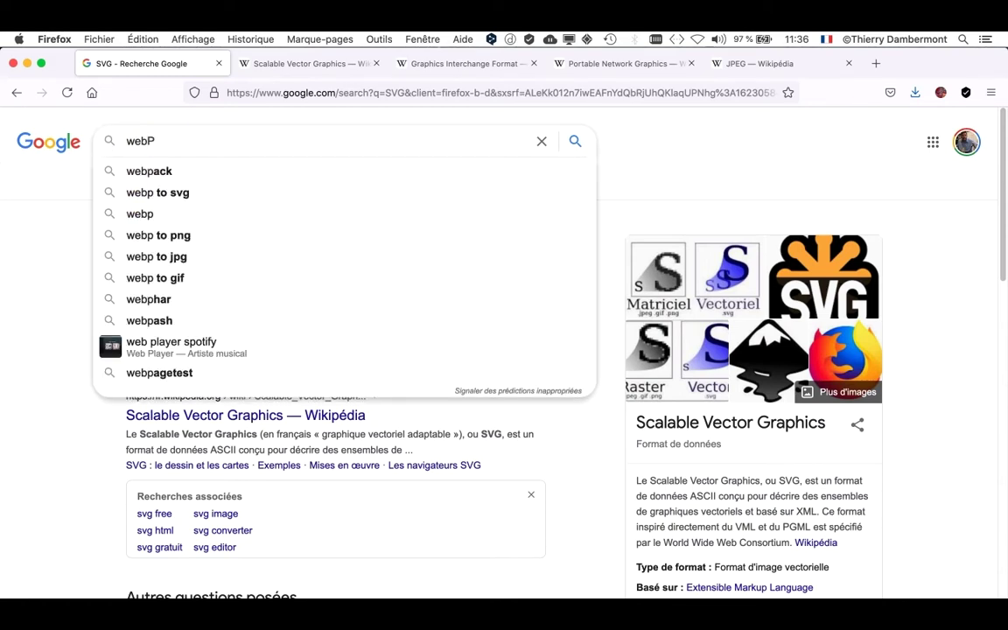
{"action": "key", "text": "Return"}
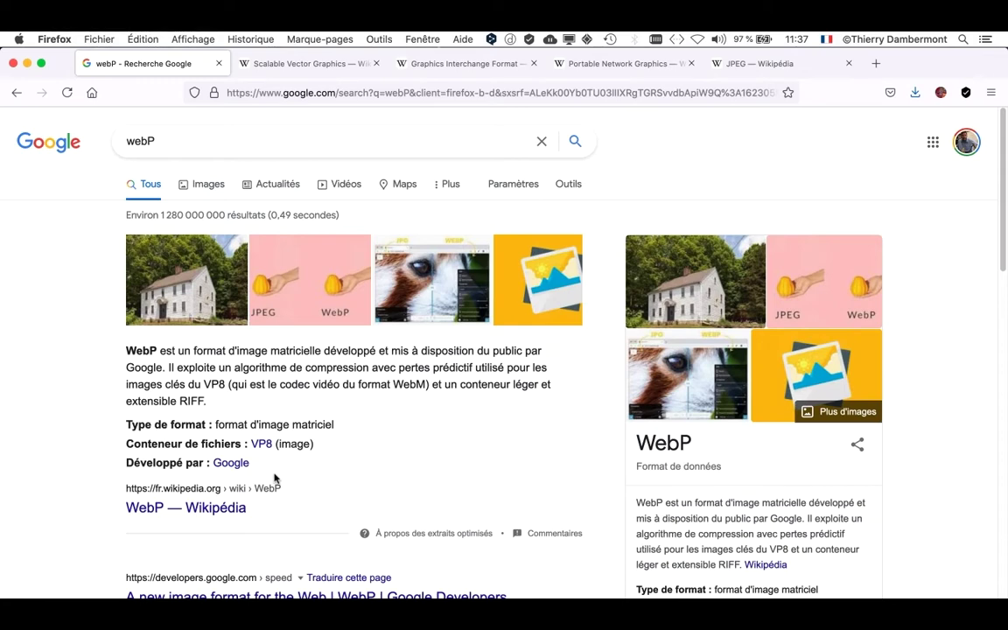
Step: Look through the GIF, PNG and JPEG Wikipedia article tabs in turn
{"action": "scroll", "coordinate": [375, 465], "scroll_direction": "down", "scroll_amount": 5}
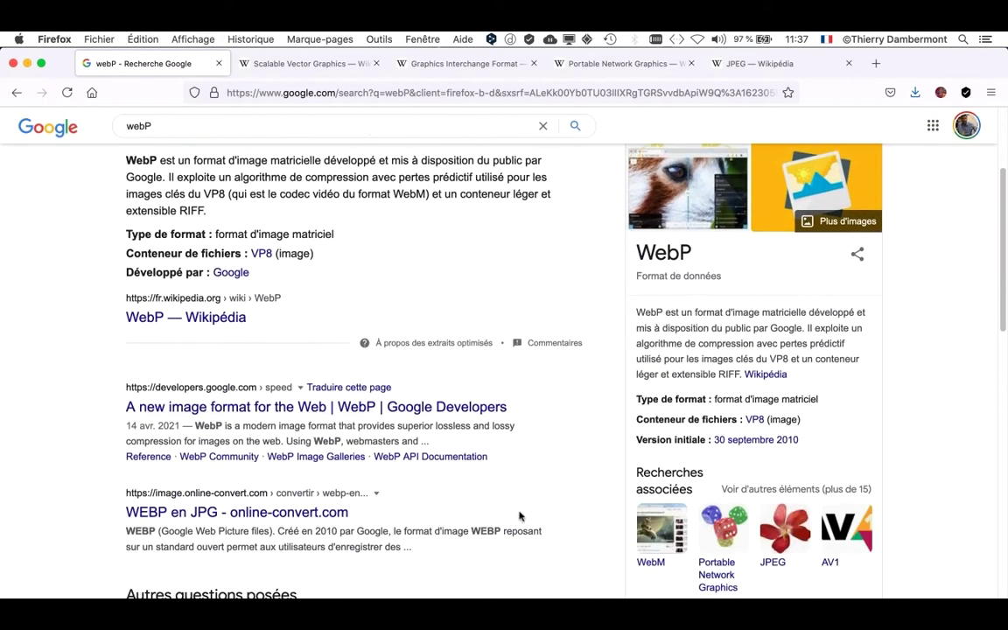
{"action": "left_click", "coordinate": [450, 64]}
{"action": "left_click", "coordinate": [612, 66]}
{"action": "left_click", "coordinate": [761, 64]}
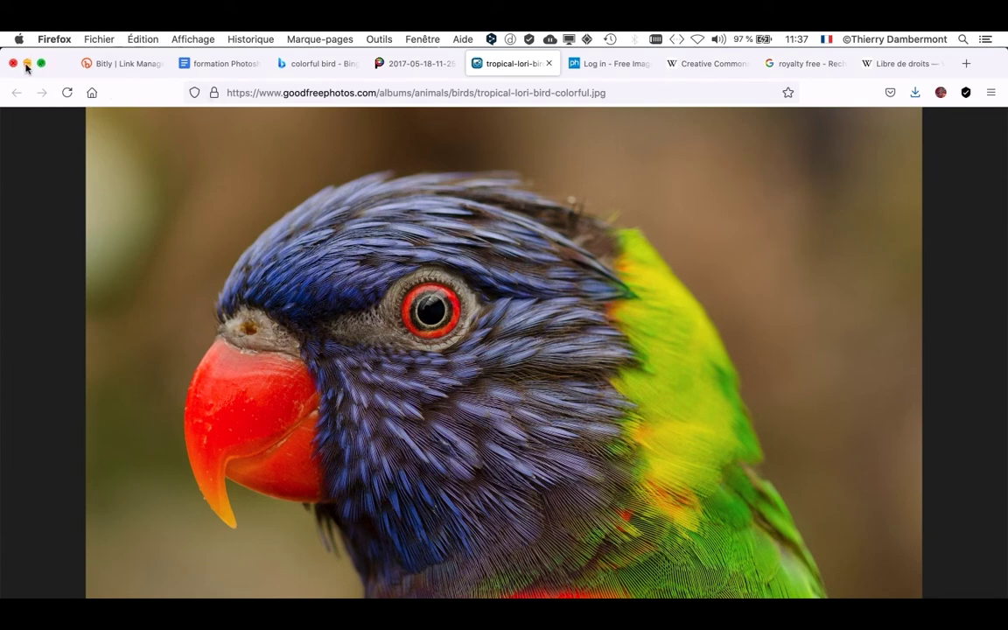
Step: Minimise the Firefox window and switch to Photoshop
{"action": "left_click", "coordinate": [27, 63]}
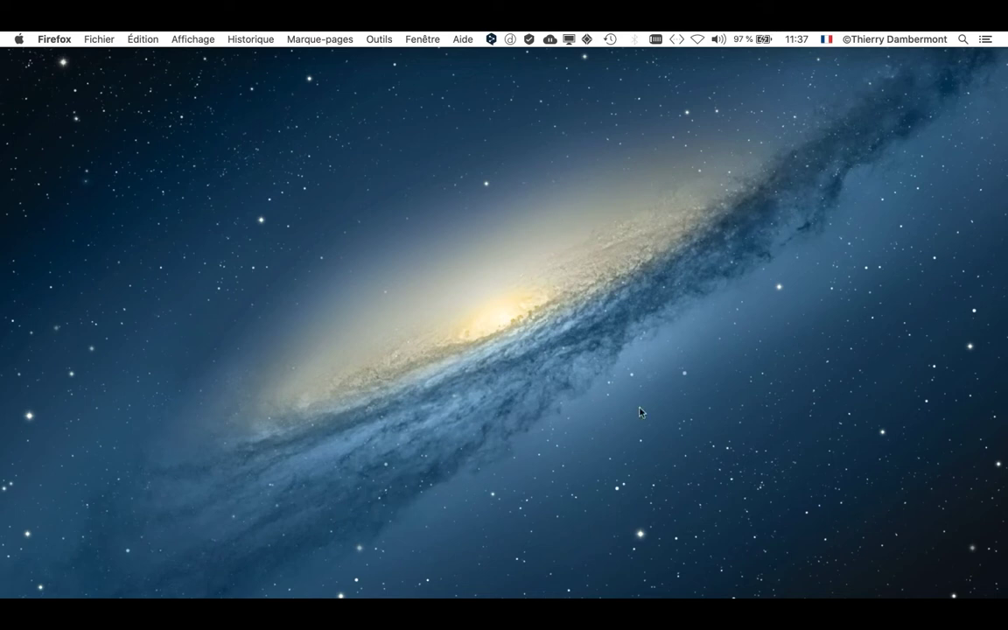
{"action": "key", "text": "super+Tab"}
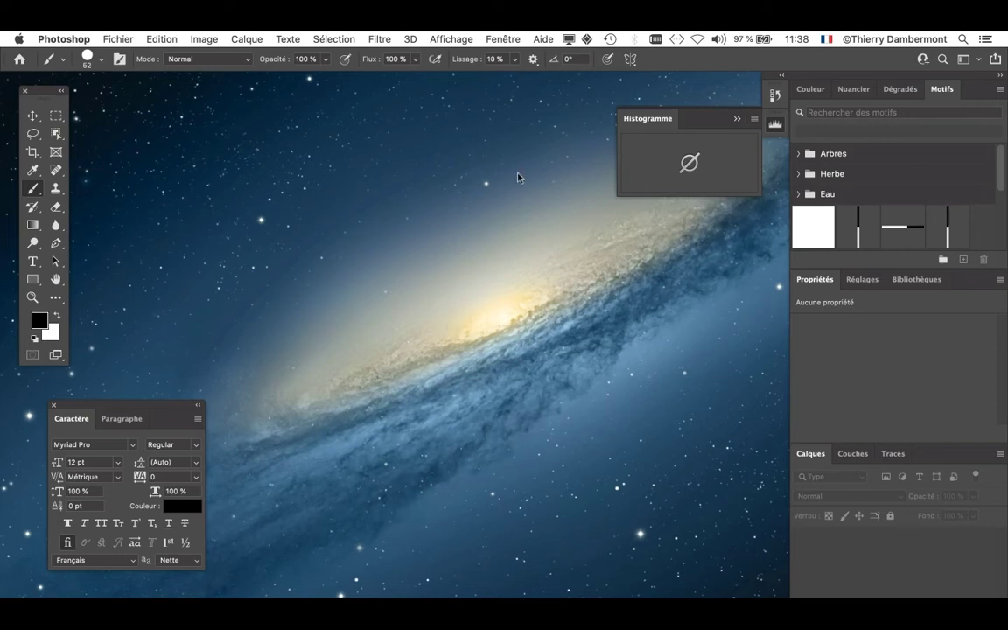
Step: Collapse the Histogram panel, move the Character panel aside, and bring up Fichier > Ouvrir
{"action": "double_click", "coordinate": [663, 116]}
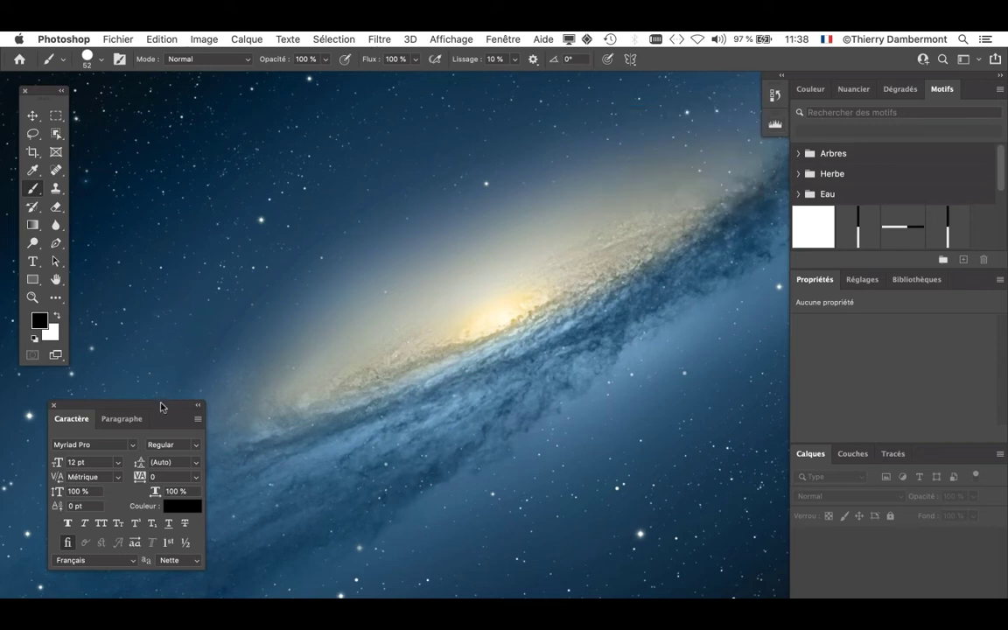
{"action": "left_click_drag", "start_coordinate": [161, 407], "coordinate": [141, 426]}
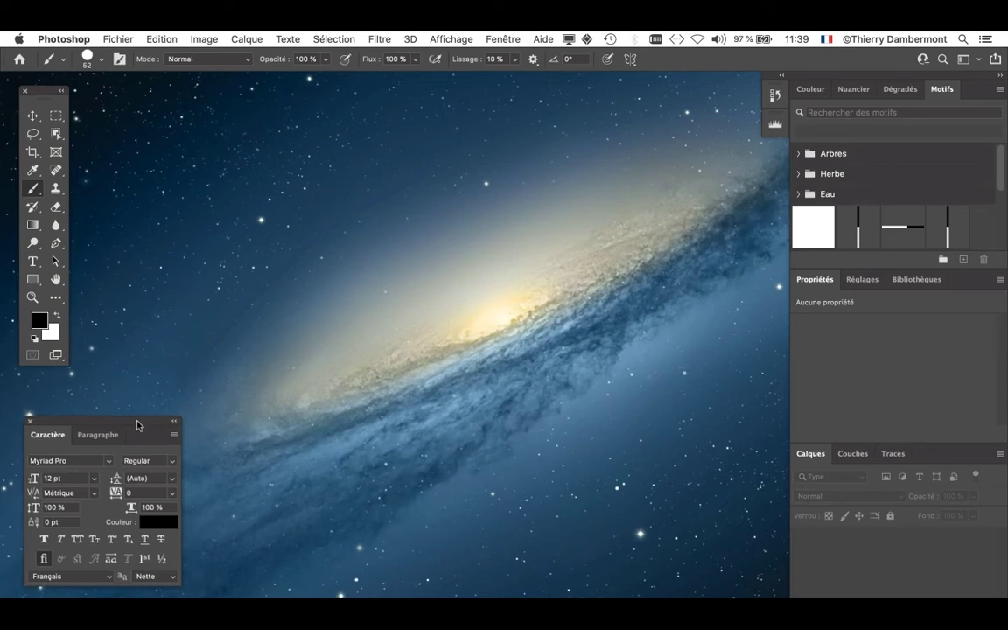
{"action": "left_click_drag", "start_coordinate": [138, 424], "coordinate": [133, 418]}
{"action": "left_click", "coordinate": [121, 38]}
{"action": "left_click", "coordinate": [133, 70]}
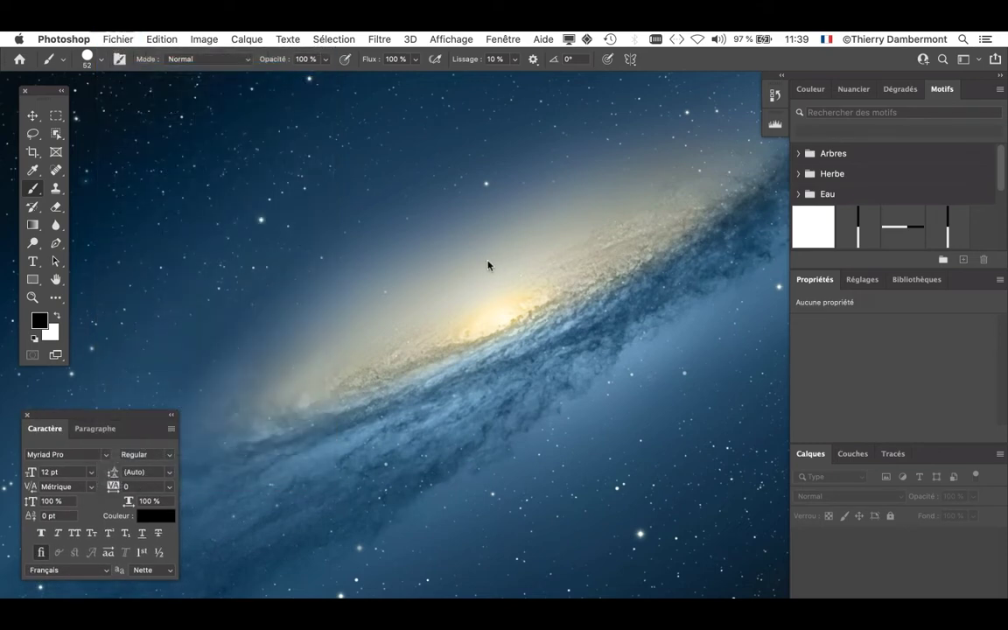
{"action": "left_click", "coordinate": [461, 142]}
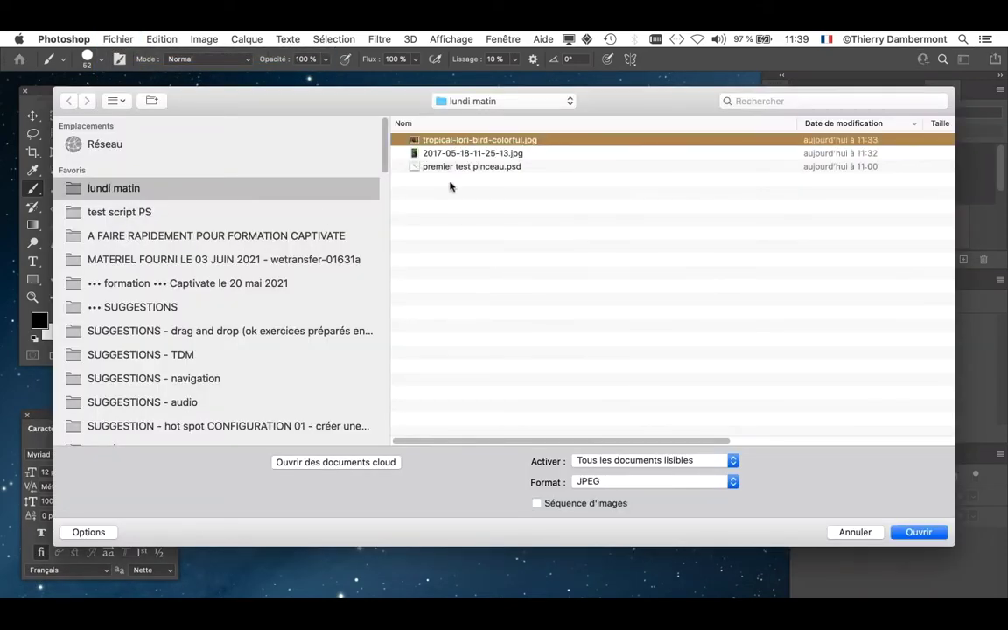
{"action": "left_click", "coordinate": [411, 153]}
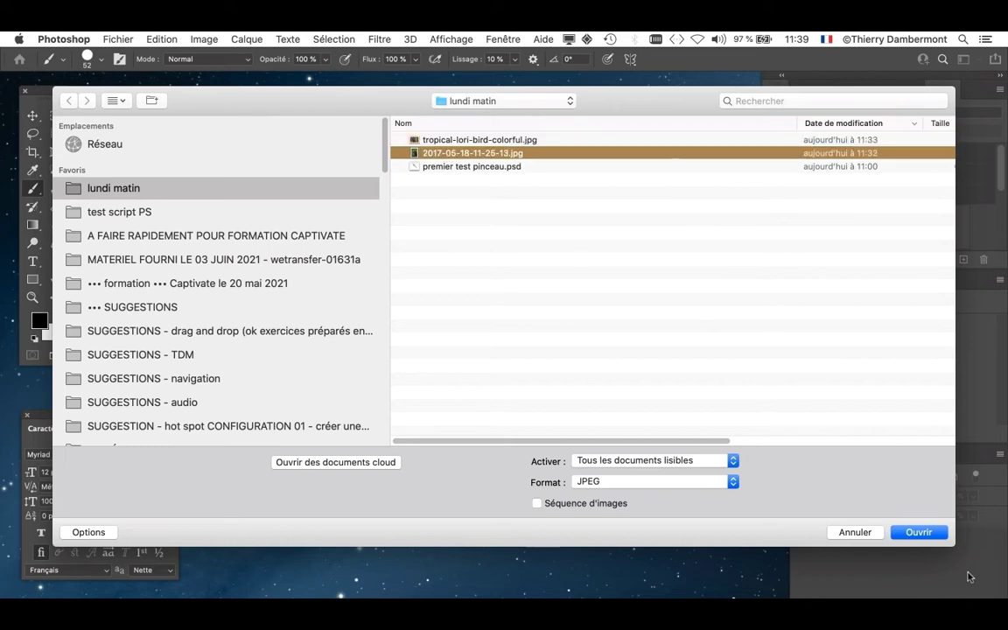
{"action": "left_click", "coordinate": [918, 533]}
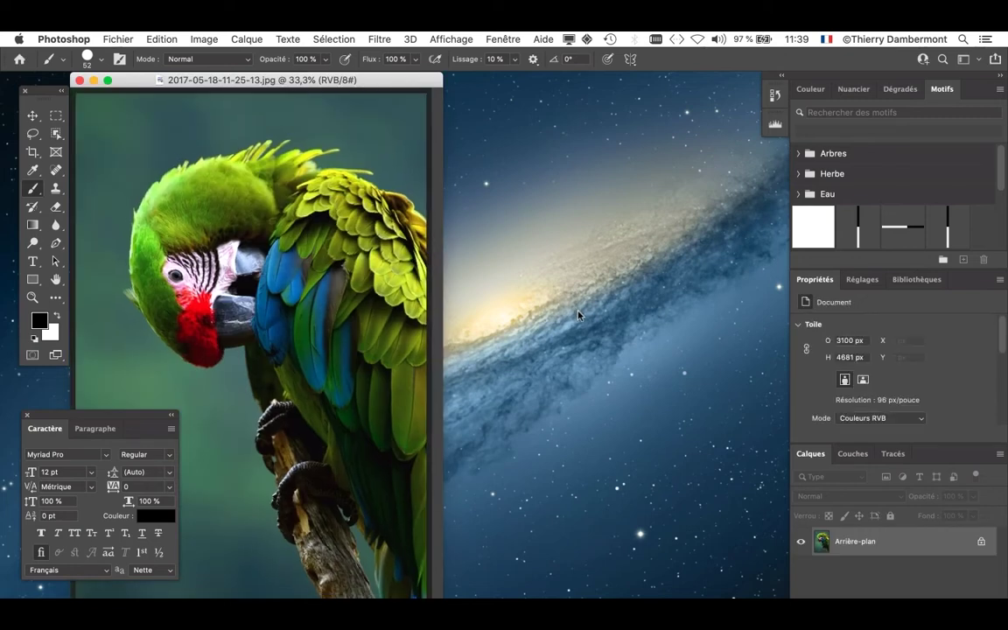
Step: Centre the parrot photo on the grey full-screen workspace, move the Character panel left, and open the Image menu
{"action": "key", "text": "f"}
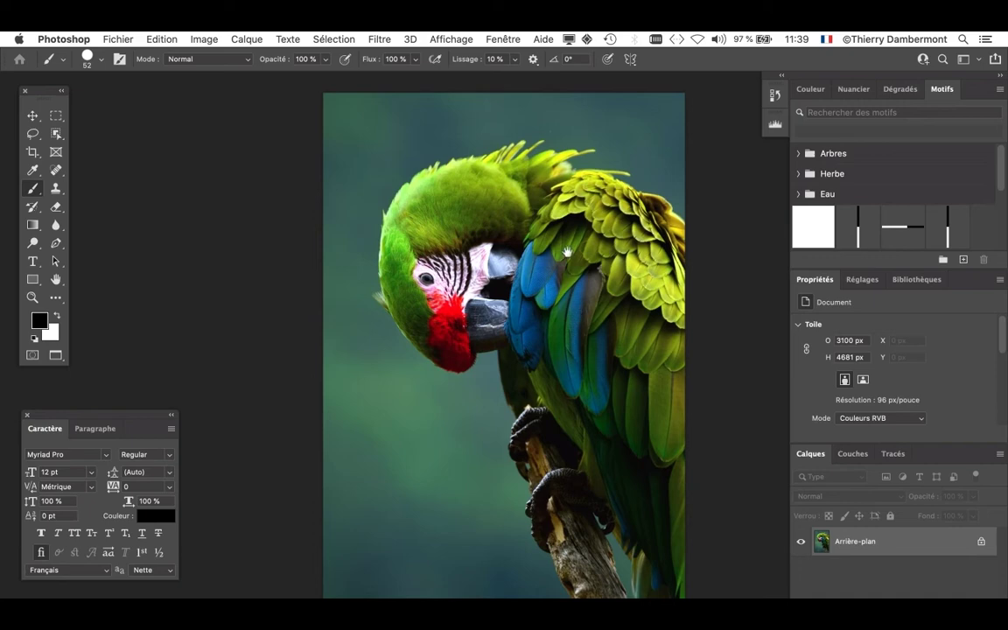
{"action": "mouse_move", "coordinate": [577, 310]}
{"action": "left_mouse_down"}
{"action": "mouse_move", "coordinate": [700, 254]}
{"action": "mouse_move", "coordinate": [495, 239]}
{"action": "mouse_move", "coordinate": [313, 268]}
{"action": "mouse_move", "coordinate": [493, 249]}
{"action": "left_mouse_up"}
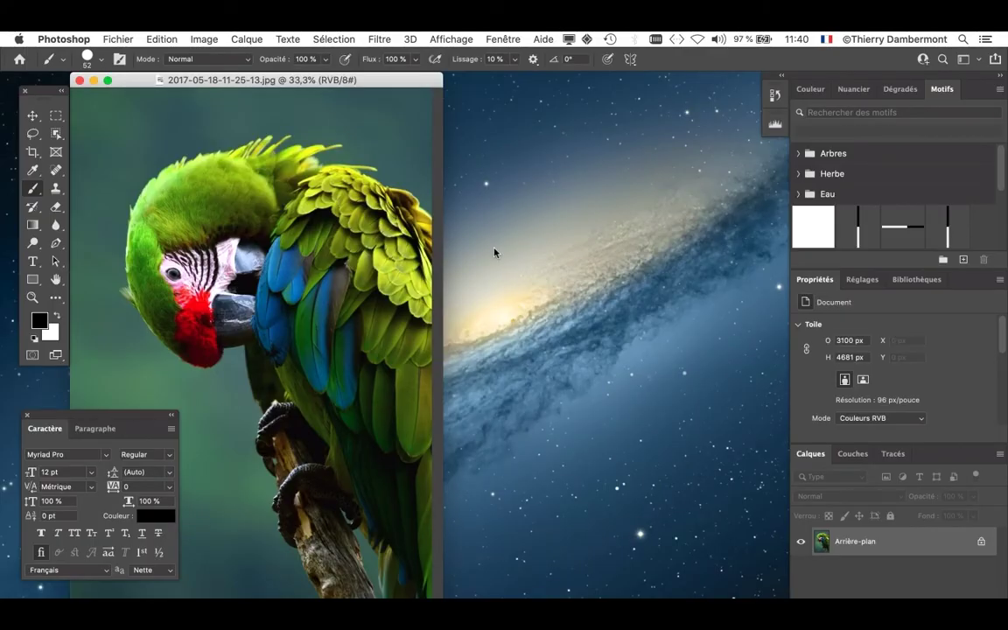
{"action": "mouse_move", "coordinate": [230, 84]}
{"action": "left_mouse_down"}
{"action": "mouse_move", "coordinate": [767, 231]}
{"action": "mouse_move", "coordinate": [235, 92]}
{"action": "mouse_move", "coordinate": [386, 84]}
{"action": "mouse_move", "coordinate": [353, 88]}
{"action": "left_mouse_up"}
{"action": "key", "text": "f"}
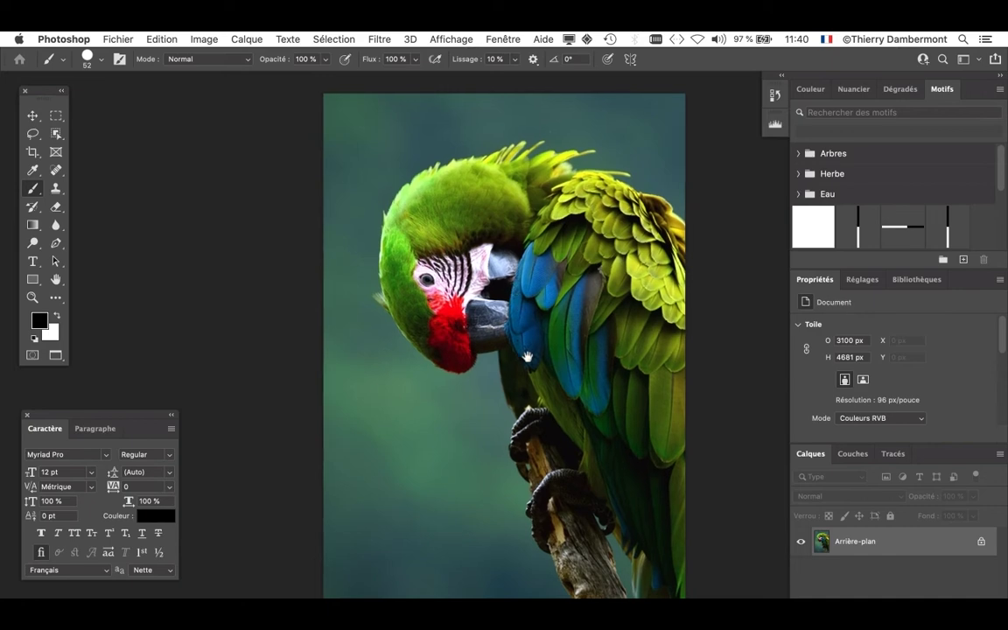
{"action": "mouse_move", "coordinate": [526, 356]}
{"action": "left_mouse_down"}
{"action": "mouse_move", "coordinate": [508, 81]}
{"action": "mouse_move", "coordinate": [736, 292]}
{"action": "mouse_move", "coordinate": [466, 444]}
{"action": "mouse_move", "coordinate": [415, 353]}
{"action": "left_mouse_up"}
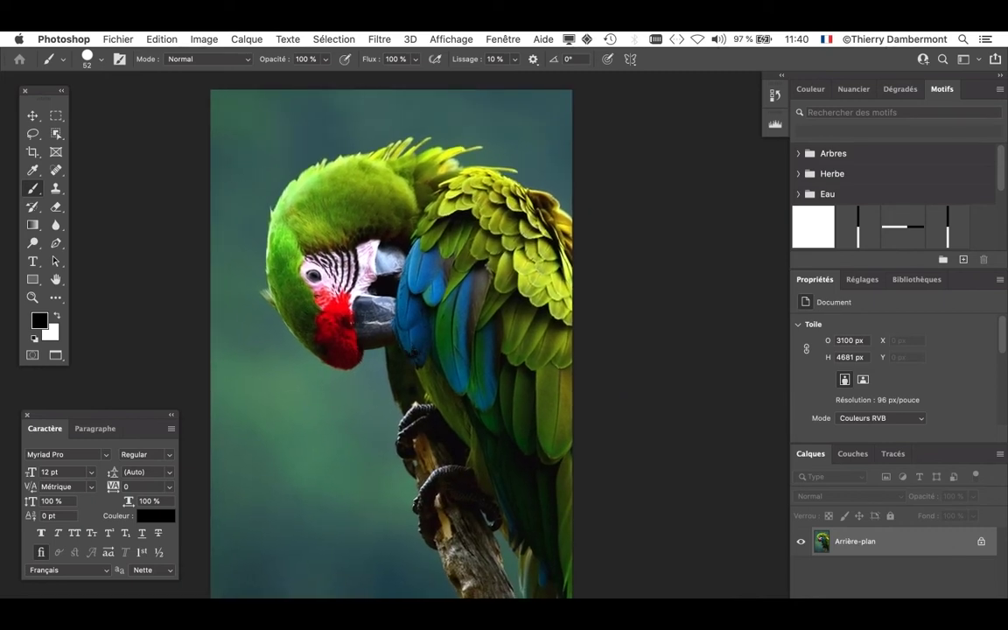
{"action": "left_click_drag", "start_coordinate": [390, 314], "coordinate": [365, 314]}
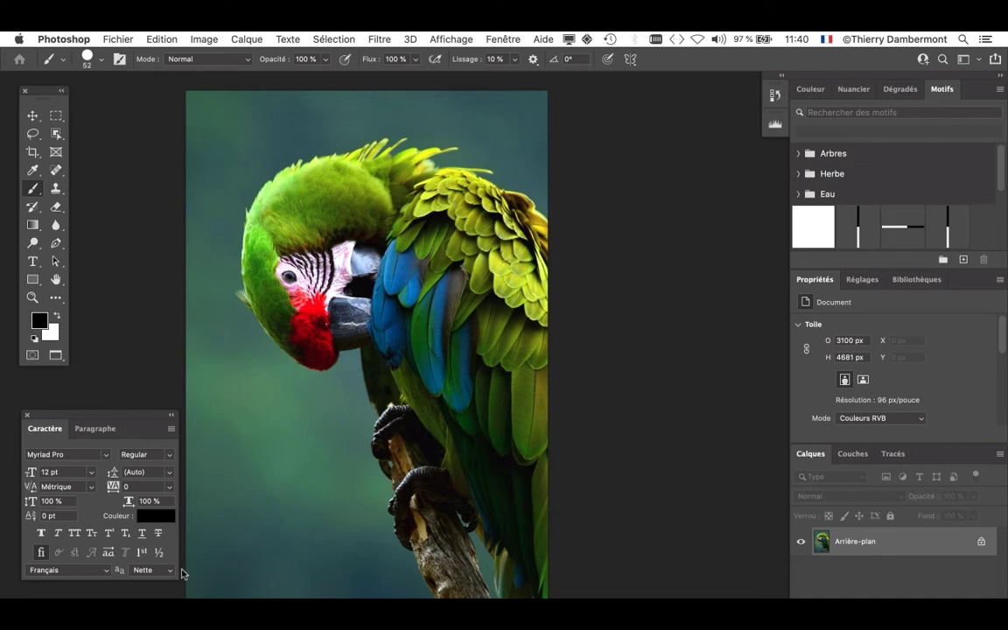
{"action": "mouse_move", "coordinate": [151, 419]}
{"action": "left_mouse_down"}
{"action": "mouse_move", "coordinate": [108, 424]}
{"action": "mouse_move", "coordinate": [126, 407]}
{"action": "left_mouse_up"}
{"action": "left_click", "coordinate": [203, 40]}
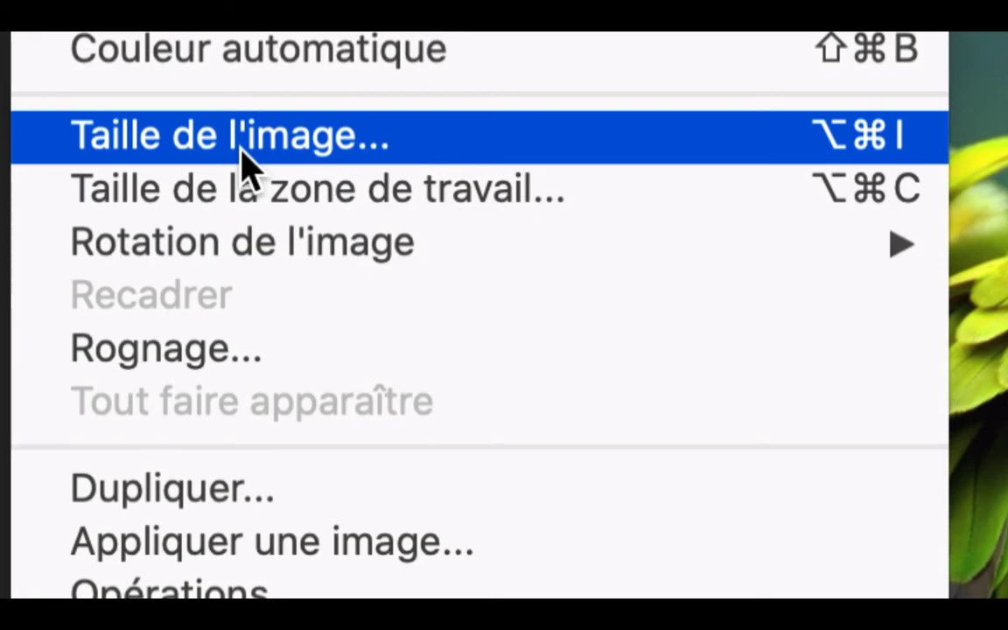
{"action": "left_click", "coordinate": [241, 149]}
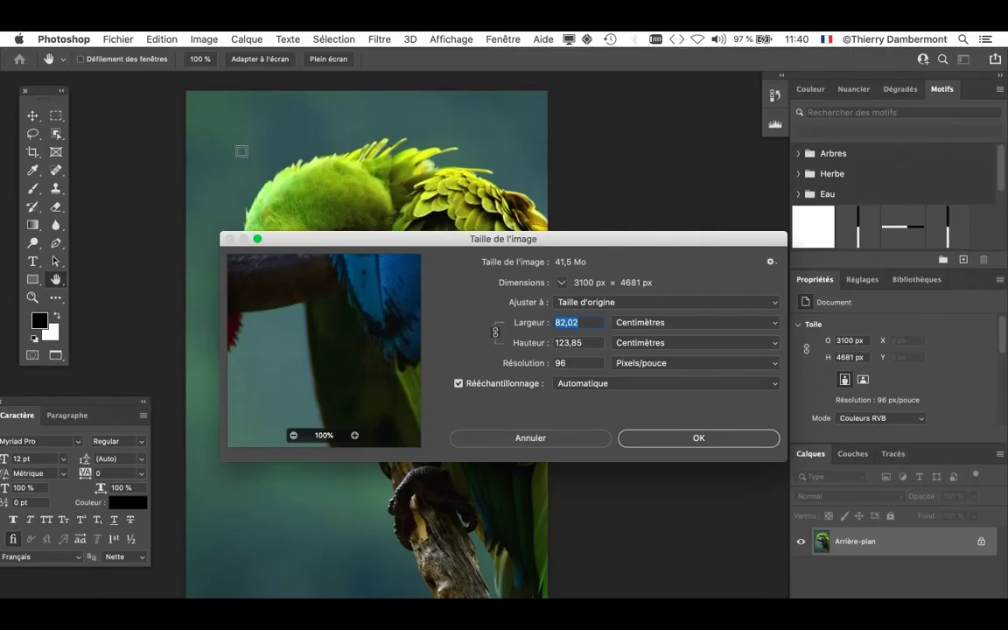
{"action": "left_click_drag", "start_coordinate": [511, 231], "coordinate": [388, 105]}
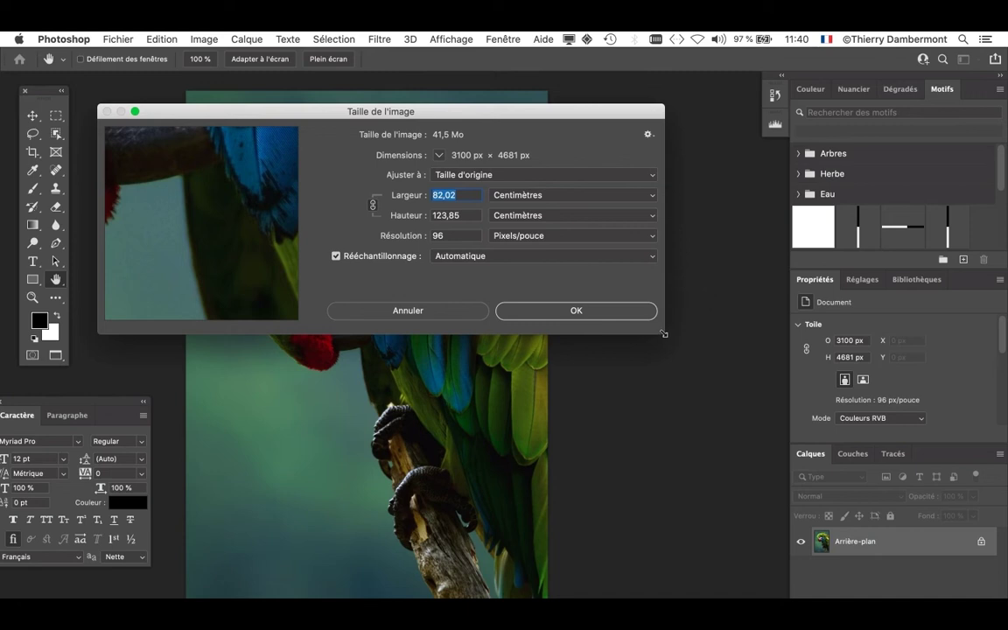
{"action": "key", "text": "alt"}
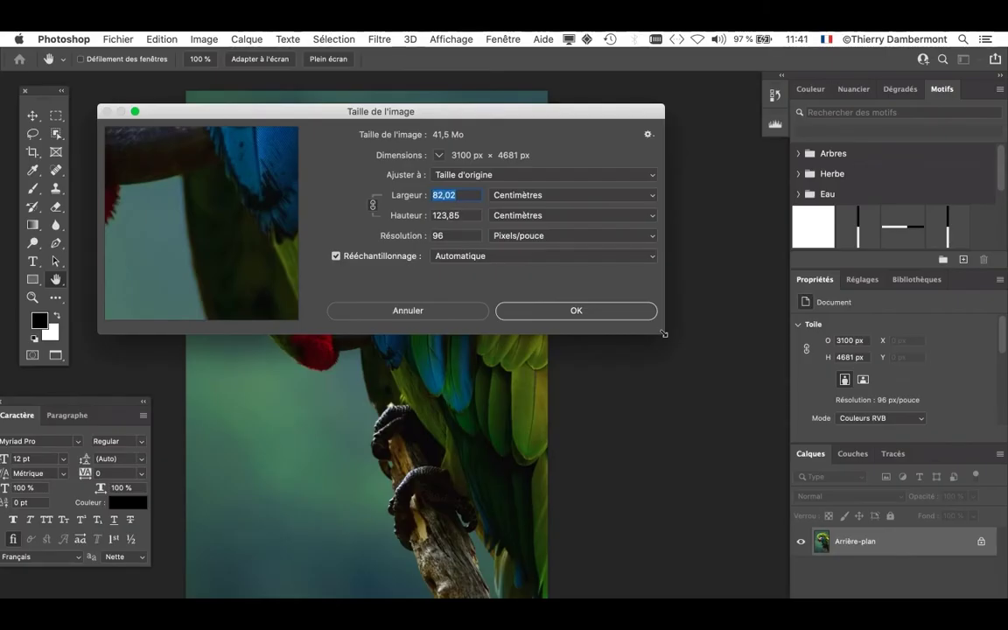
{"action": "left_click_drag", "start_coordinate": [665, 325], "coordinate": [1005, 594]}
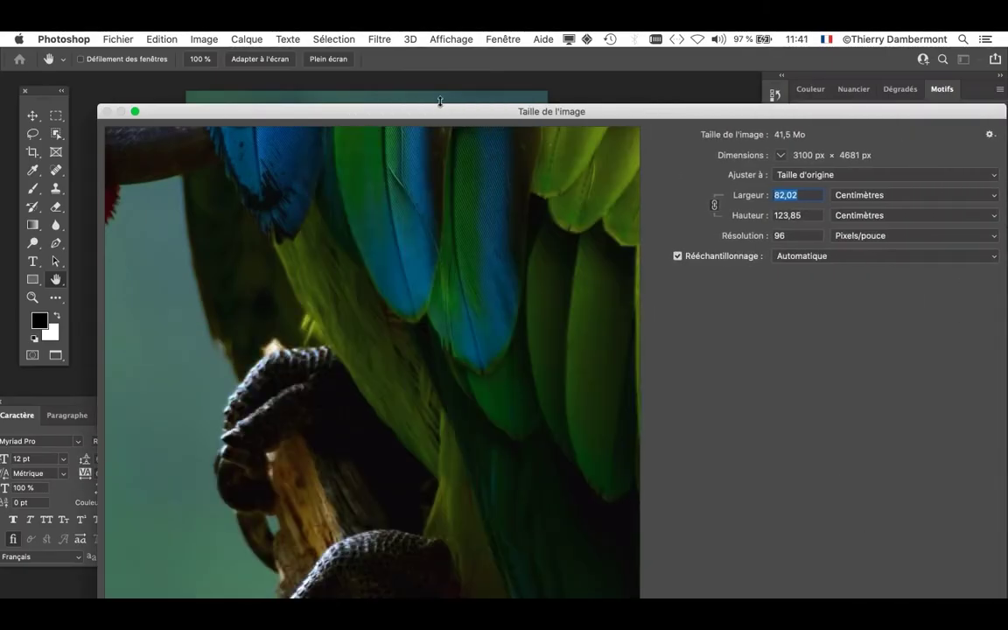
{"action": "left_click_drag", "start_coordinate": [429, 111], "coordinate": [408, 59]}
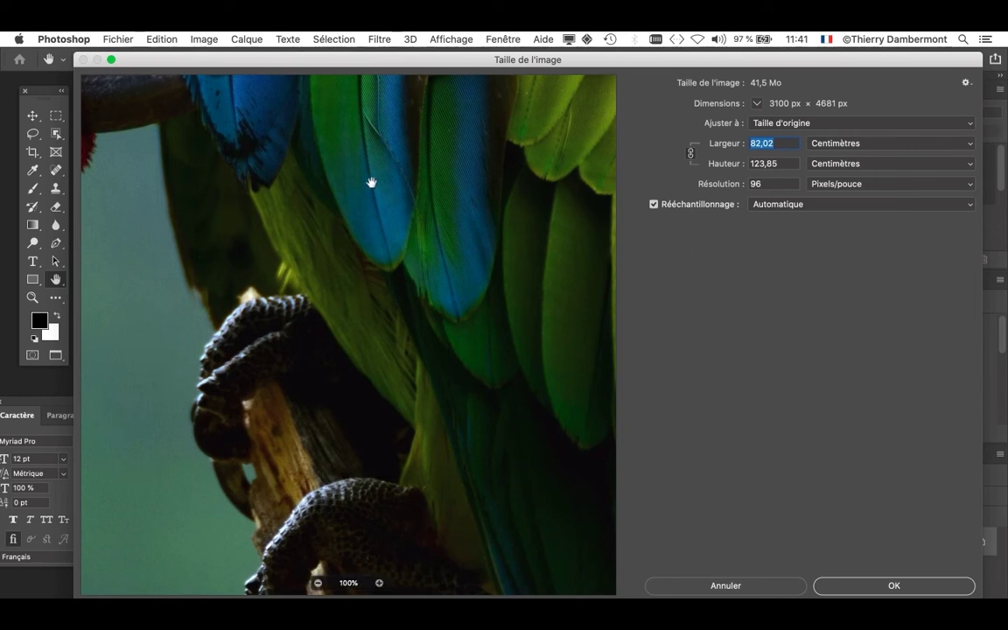
{"action": "mouse_move", "coordinate": [350, 359]}
{"action": "key", "text": "alt"}
{"action": "mouse_move", "coordinate": [389, 58]}
{"action": "left_mouse_down"}
{"action": "mouse_move", "coordinate": [547, 62]}
{"action": "mouse_move", "coordinate": [462, 67]}
{"action": "left_mouse_up"}
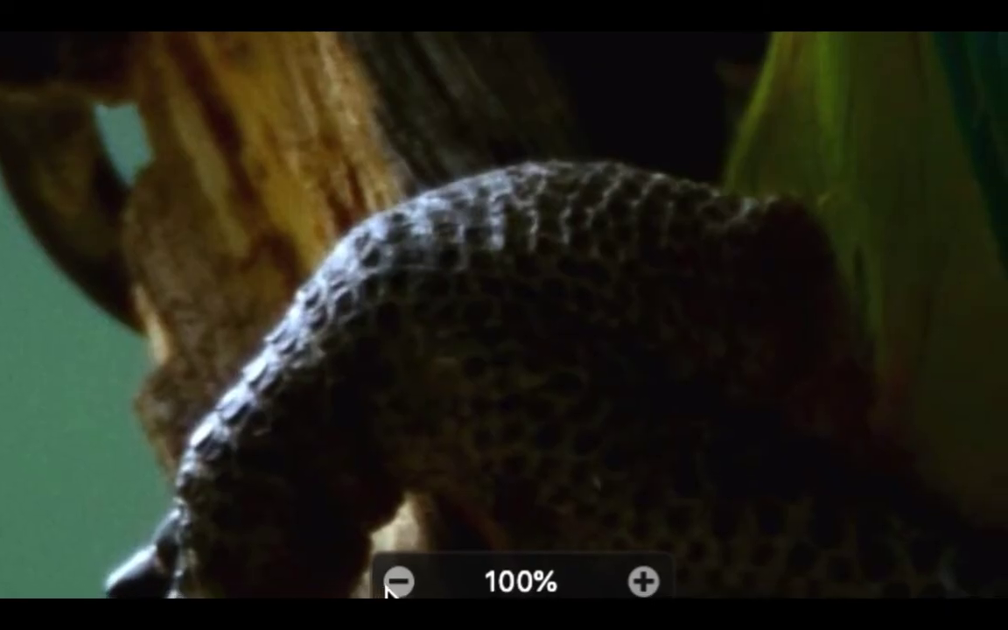
Step: Zoom the Image Size preview between the whole parrot and 200%, panning to the pink face and beak
{"action": "left_click", "coordinate": [389, 589]}
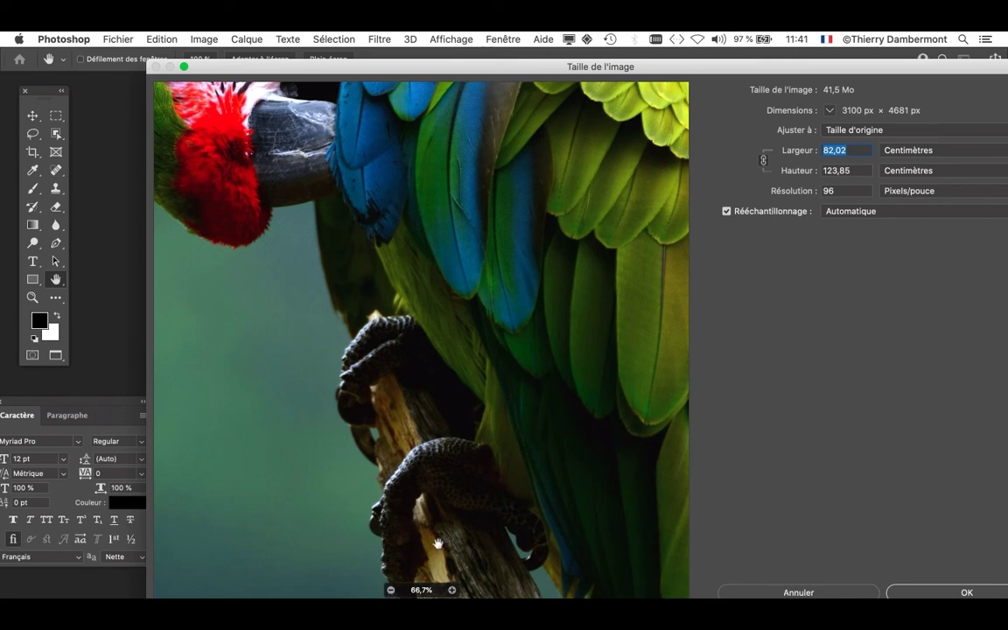
{"action": "left_click", "coordinate": [411, 327], "text": "alt"}
{"action": "left_click", "coordinate": [481, 334], "text": "alt"}
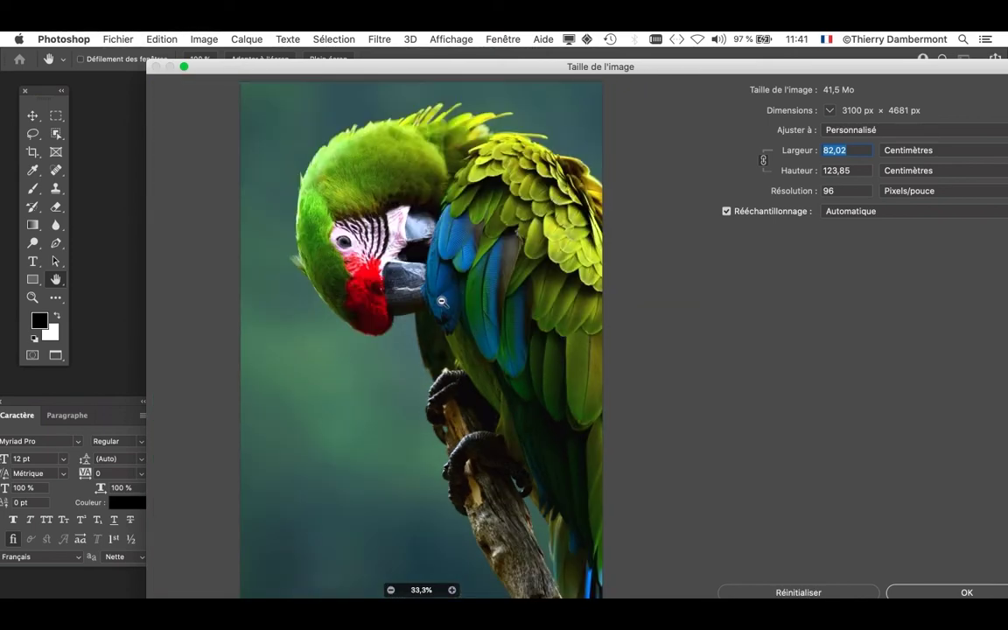
{"action": "left_click", "coordinate": [441, 296], "text": "alt"}
{"action": "left_click", "coordinate": [441, 315]}
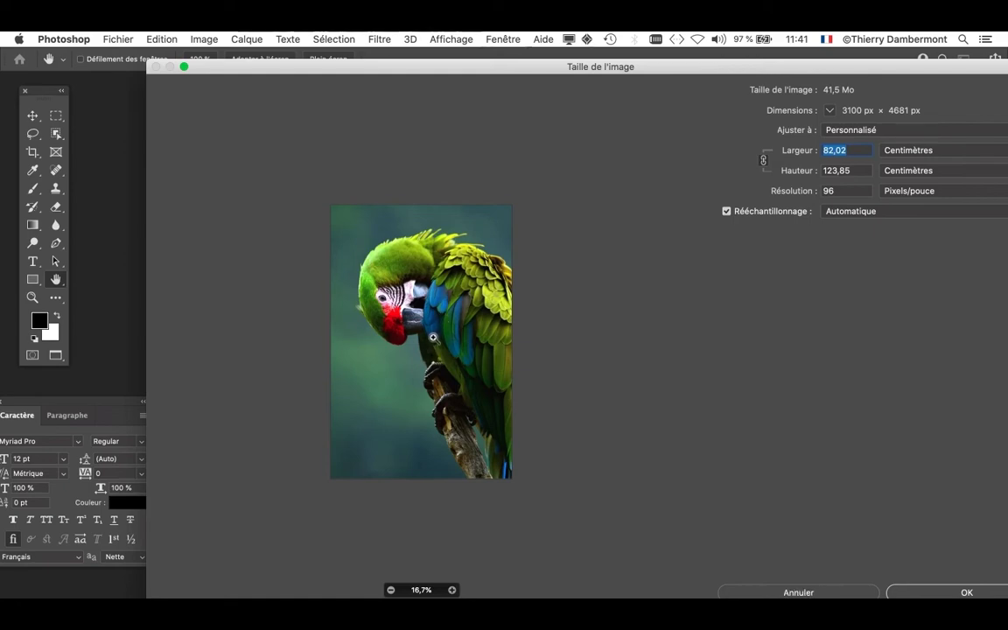
{"action": "left_click", "coordinate": [430, 327]}
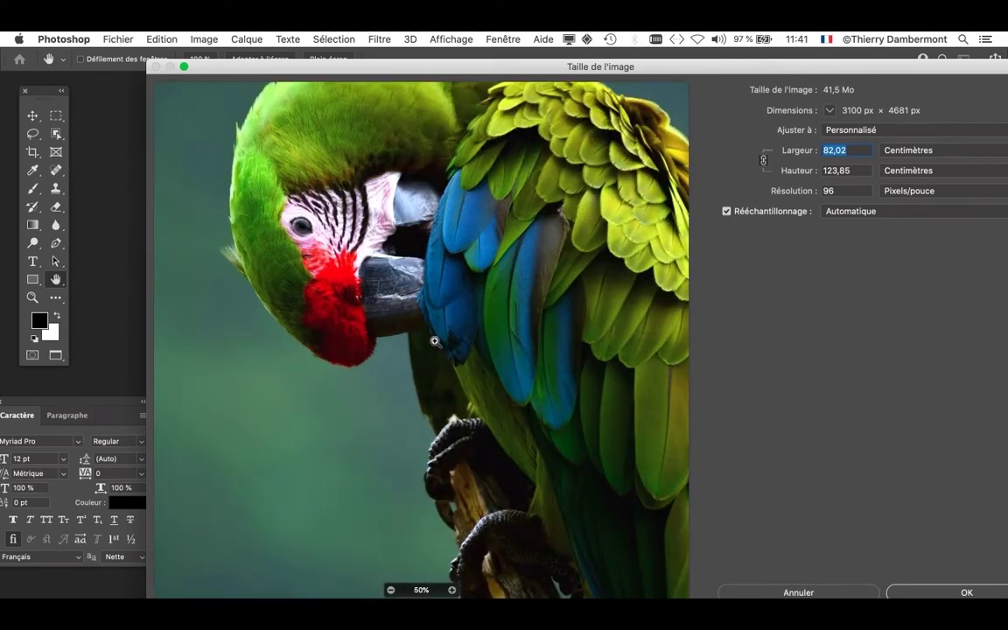
{"action": "left_click", "coordinate": [440, 346]}
{"action": "left_click", "coordinate": [371, 295]}
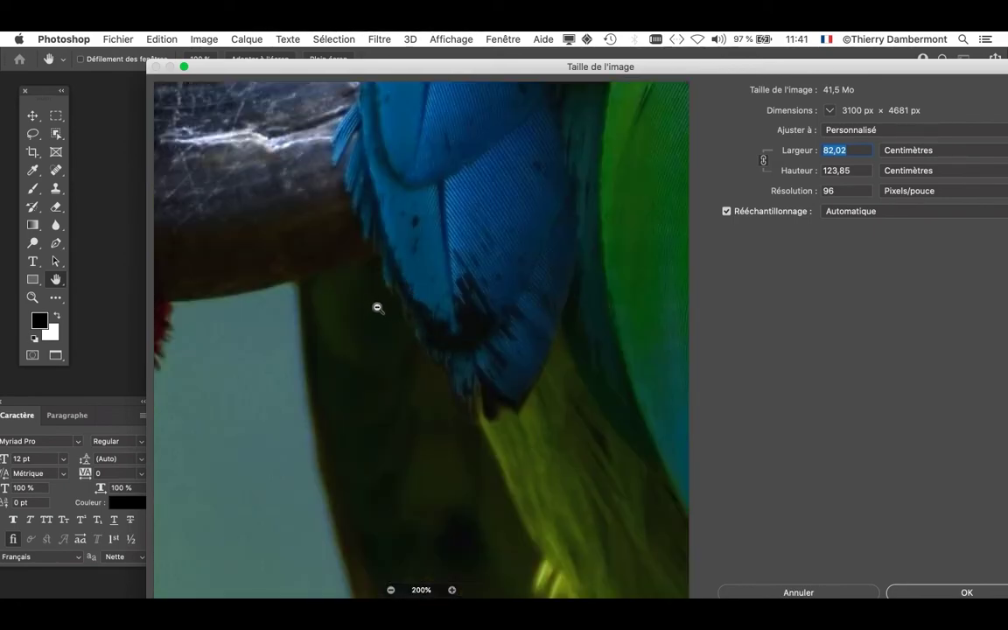
{"action": "left_click", "coordinate": [376, 306], "text": "alt"}
{"action": "left_click", "coordinate": [336, 271], "text": "alt"}
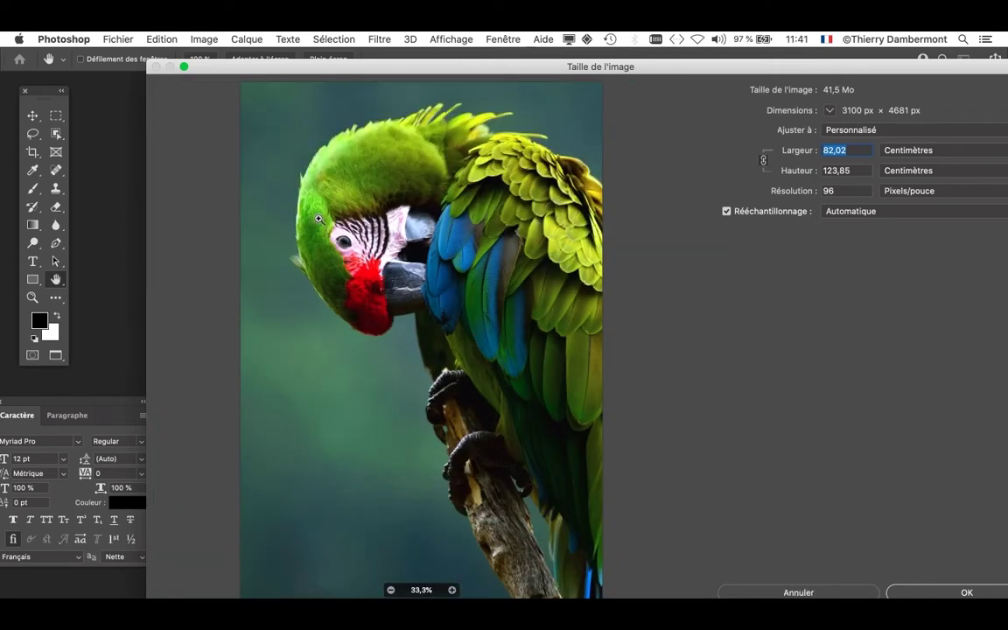
{"action": "scroll", "coordinate": [332, 232], "scroll_direction": "up", "scroll_amount": 3}
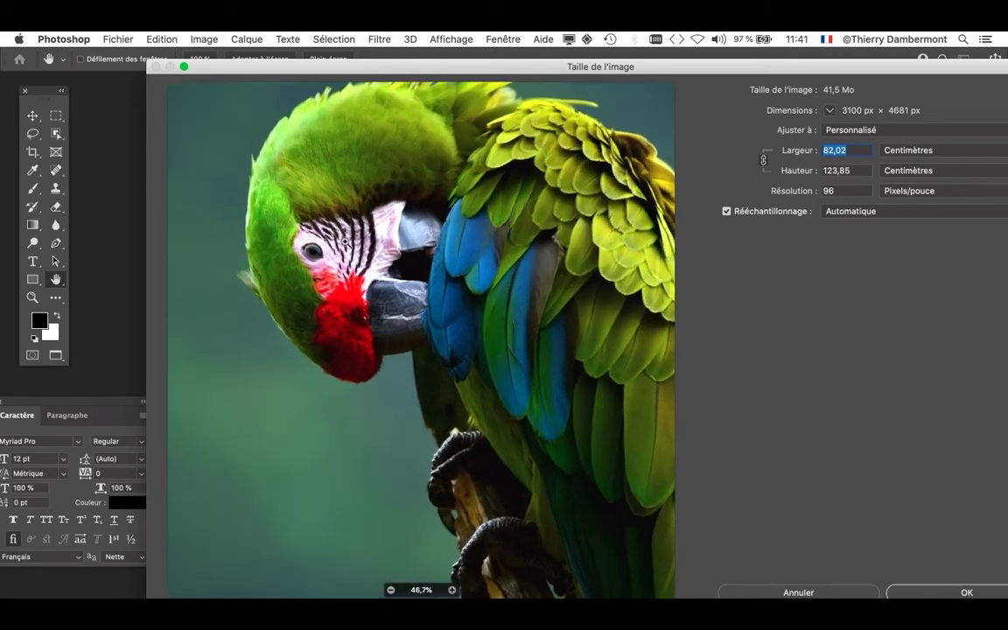
{"action": "scroll", "coordinate": [357, 255], "scroll_direction": "up", "scroll_amount": 2}
{"action": "scroll", "coordinate": [385, 289], "scroll_direction": "up", "scroll_amount": 2}
{"action": "scroll", "coordinate": [402, 364], "scroll_direction": "up", "scroll_amount": 2}
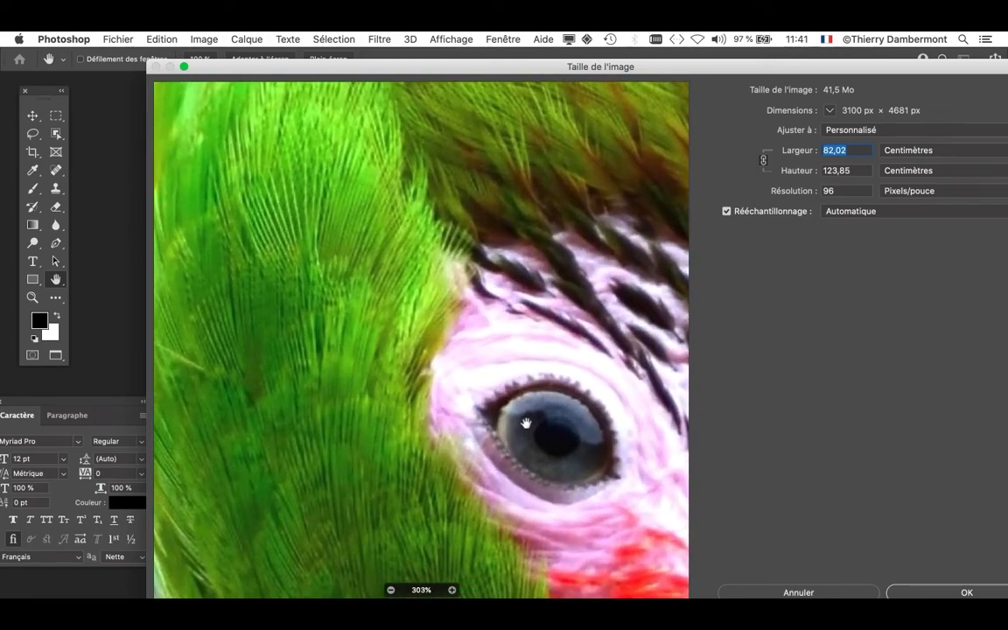
{"action": "left_click_drag", "start_coordinate": [548, 284], "coordinate": [342, 141]}
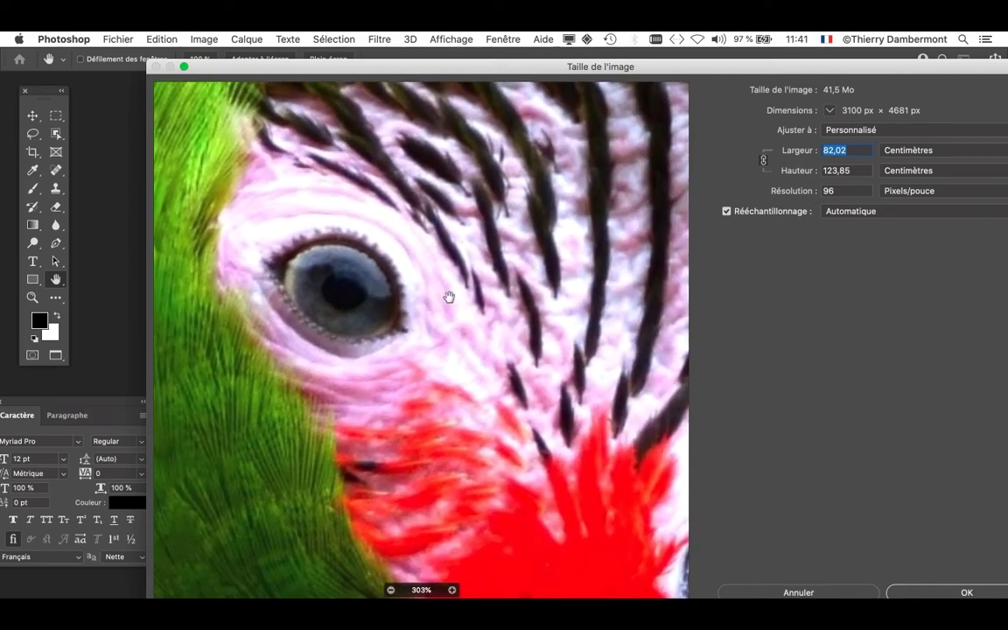
Step: Shrink the Image Size dialog, place it over the photo, and zoom its preview to the whole parrot
{"action": "left_click_drag", "start_coordinate": [437, 68], "coordinate": [328, 64]}
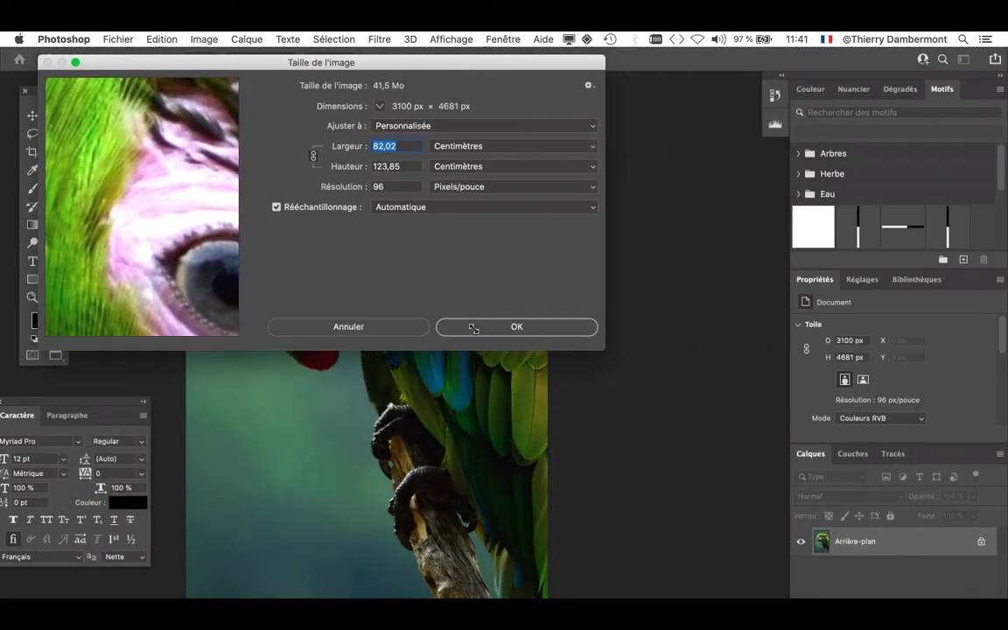
{"action": "left_click_drag", "start_coordinate": [945, 597], "coordinate": [603, 284]}
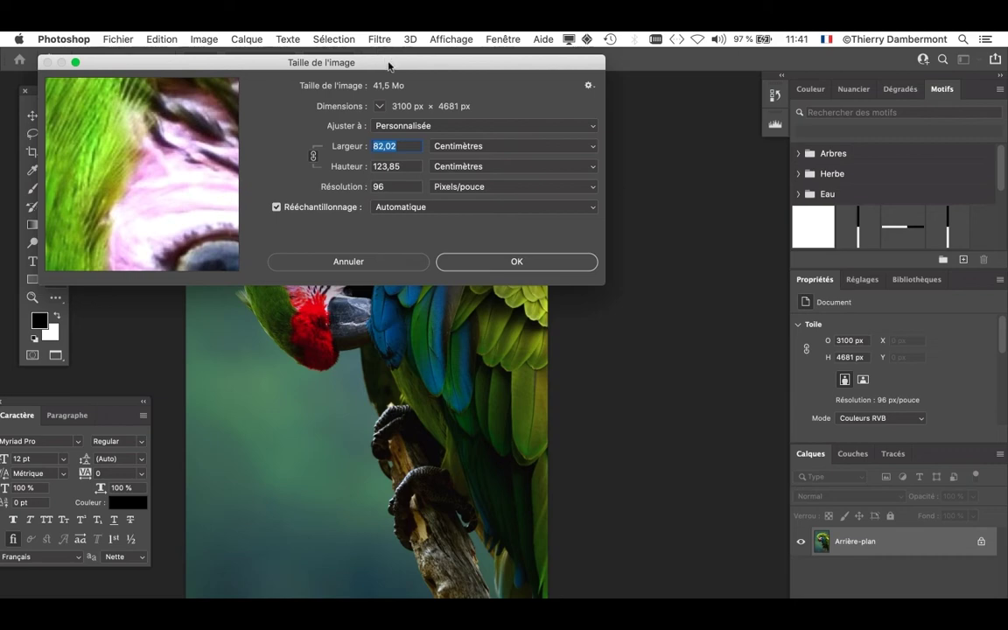
{"action": "left_click_drag", "start_coordinate": [386, 63], "coordinate": [464, 196]}
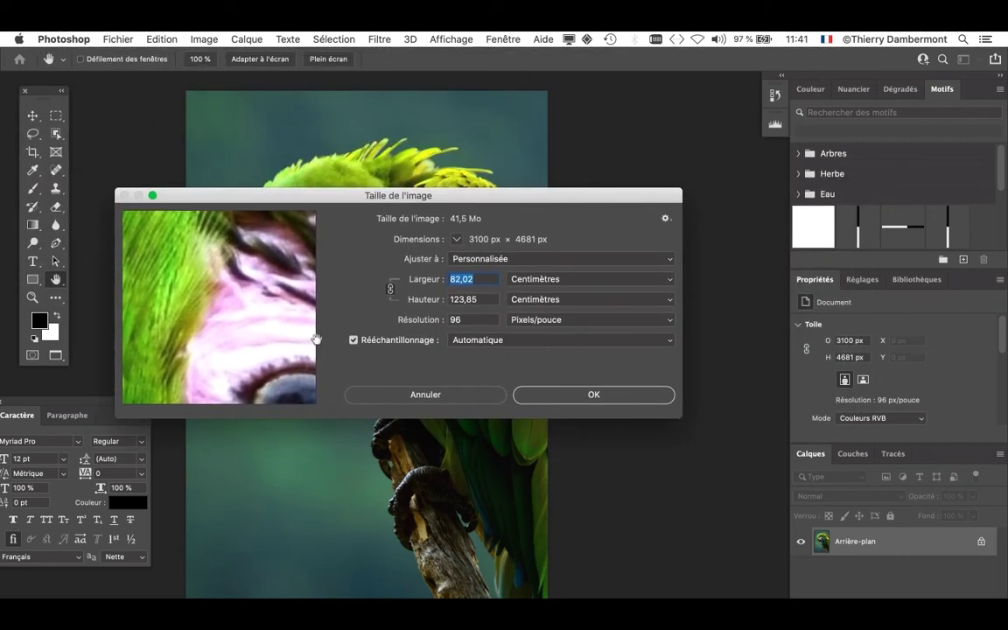
{"action": "mouse_move", "coordinate": [219, 306]}
{"action": "left_click", "coordinate": [189, 394]}
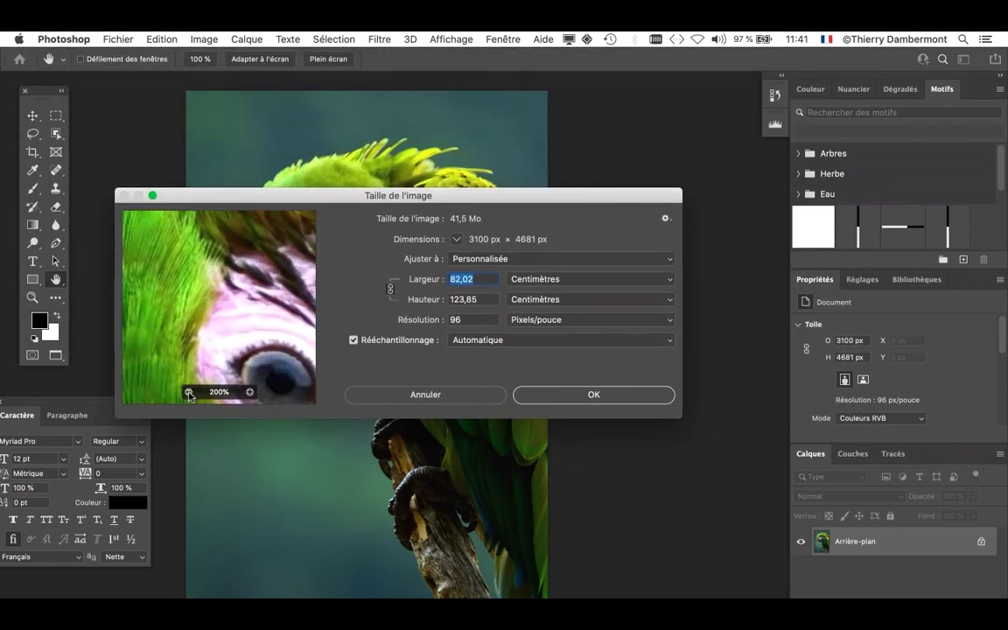
{"action": "left_click", "coordinate": [189, 393]}
{"action": "left_click", "coordinate": [189, 394]}
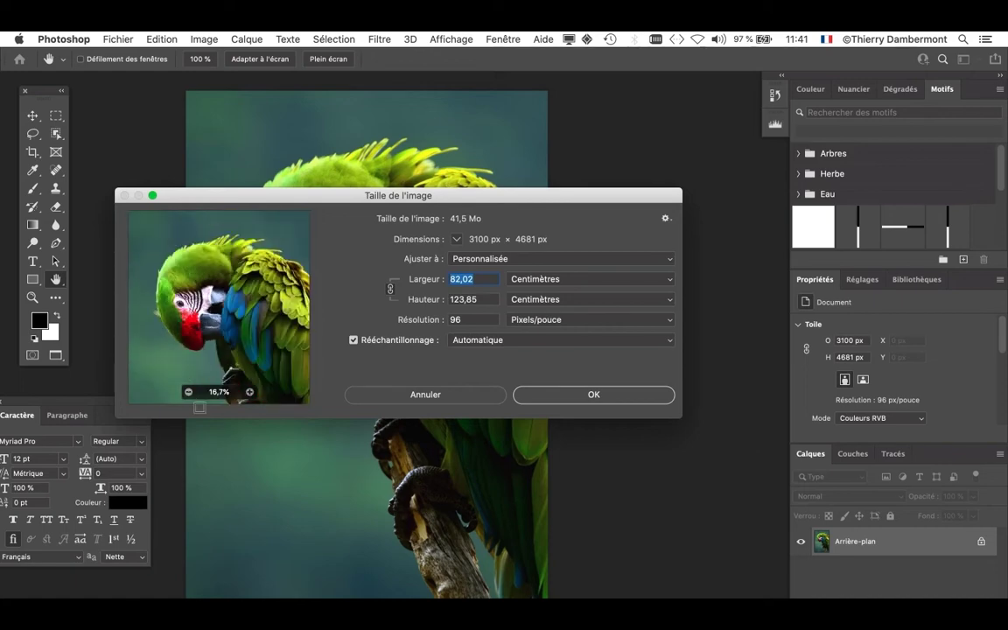
Step: Nudge the Image Size dialog right, then bring up the app switcher to reach Finder
{"action": "left_click_drag", "start_coordinate": [529, 198], "coordinate": [602, 195]}
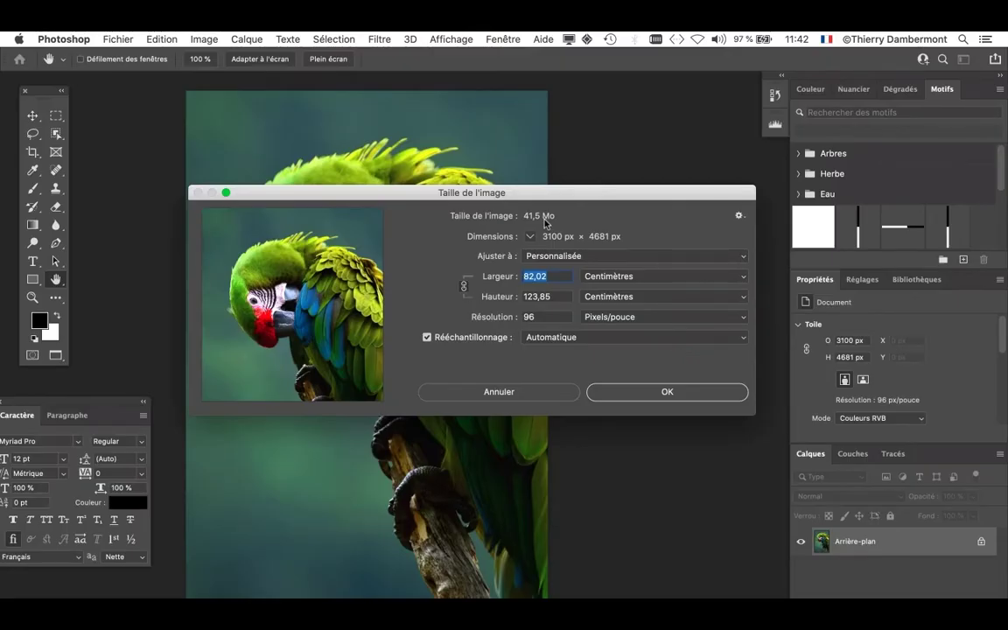
{"action": "key", "text": "super+Tab"}
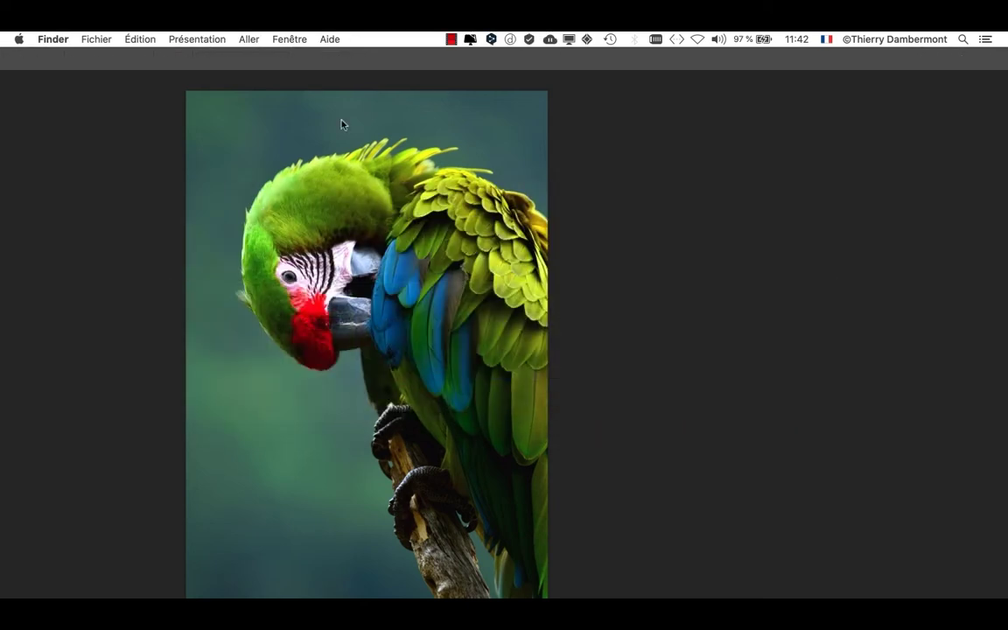
{"action": "left_click", "coordinate": [103, 39]}
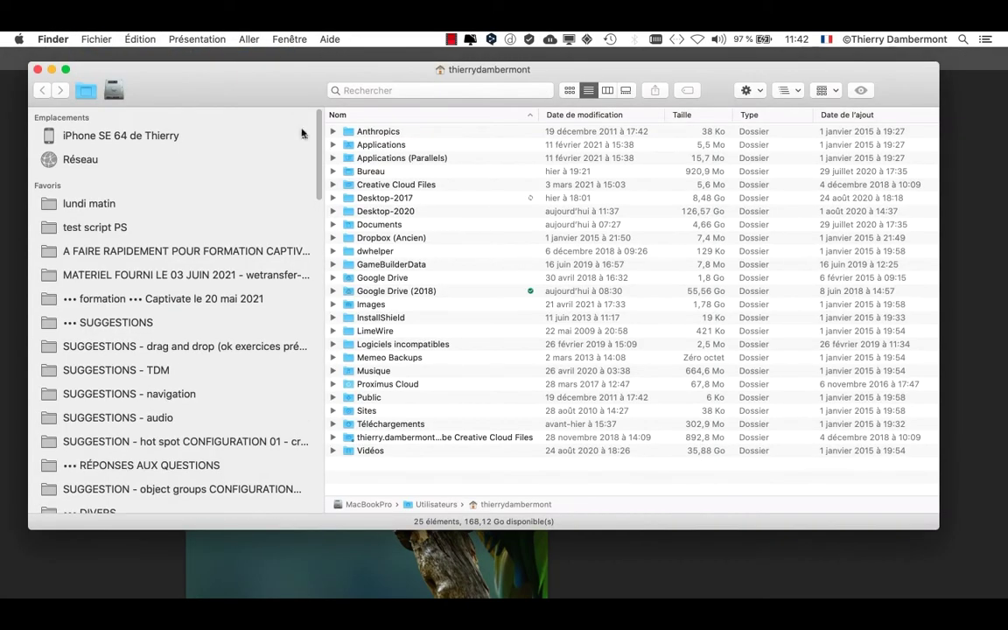
{"action": "left_click", "coordinate": [92, 204]}
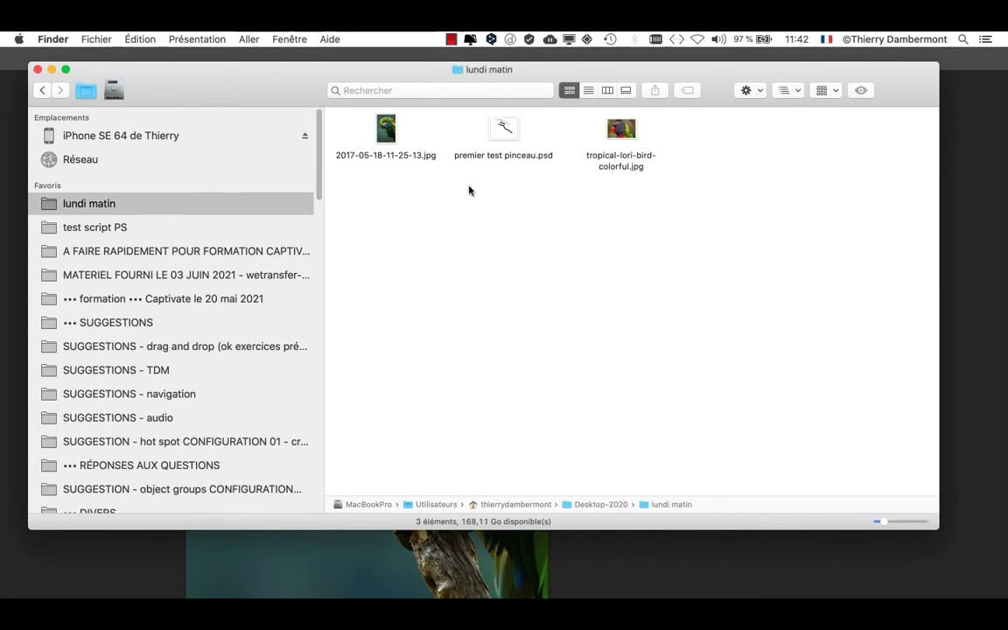
{"action": "left_click", "coordinate": [587, 91]}
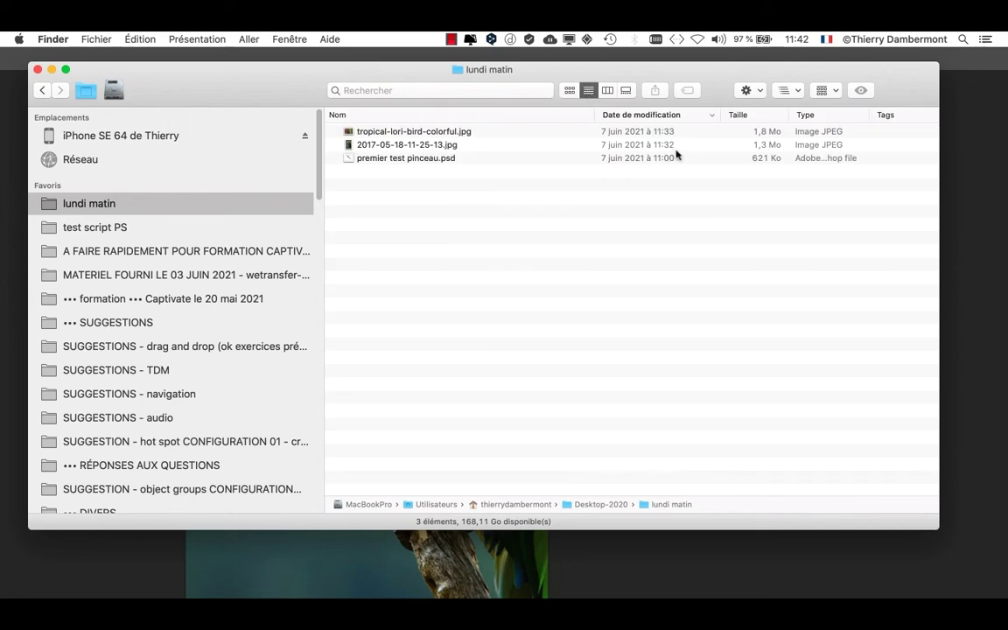
{"action": "left_click", "coordinate": [436, 149]}
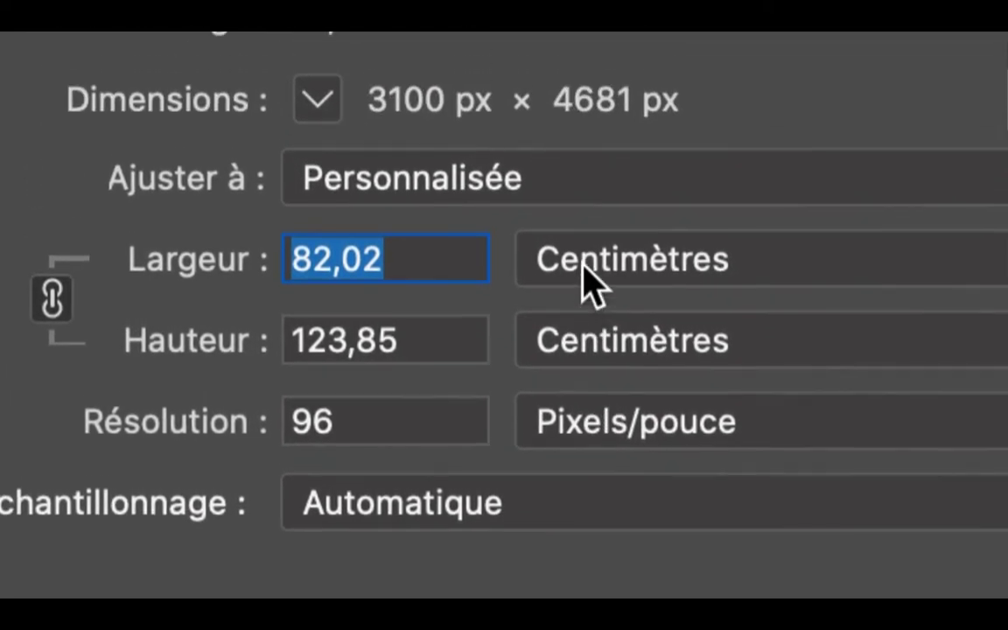
{"action": "left_click", "coordinate": [588, 278]}
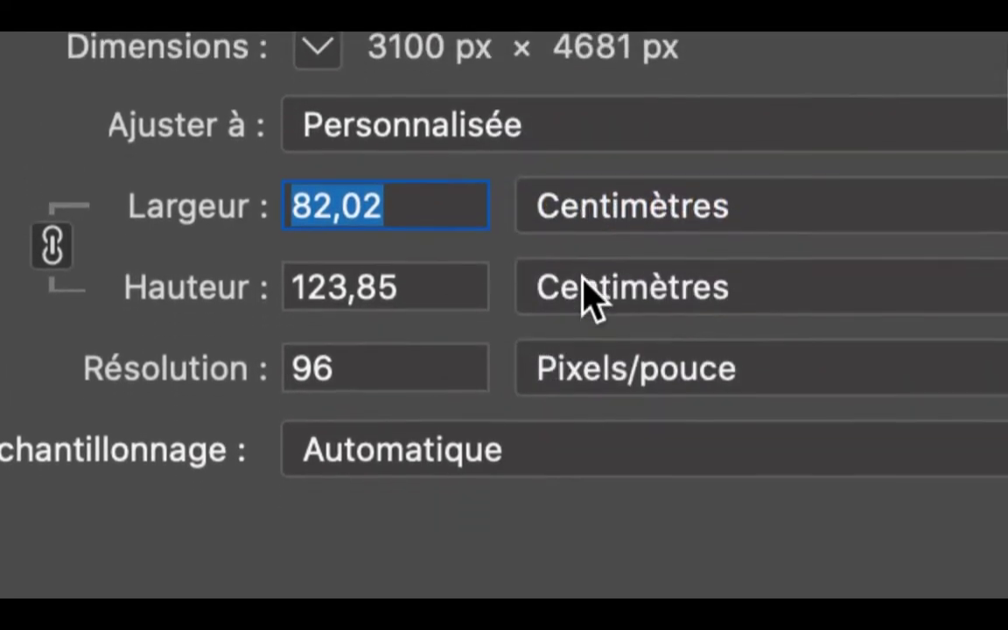
{"action": "left_click", "coordinate": [589, 297]}
{"action": "left_click", "coordinate": [583, 279]}
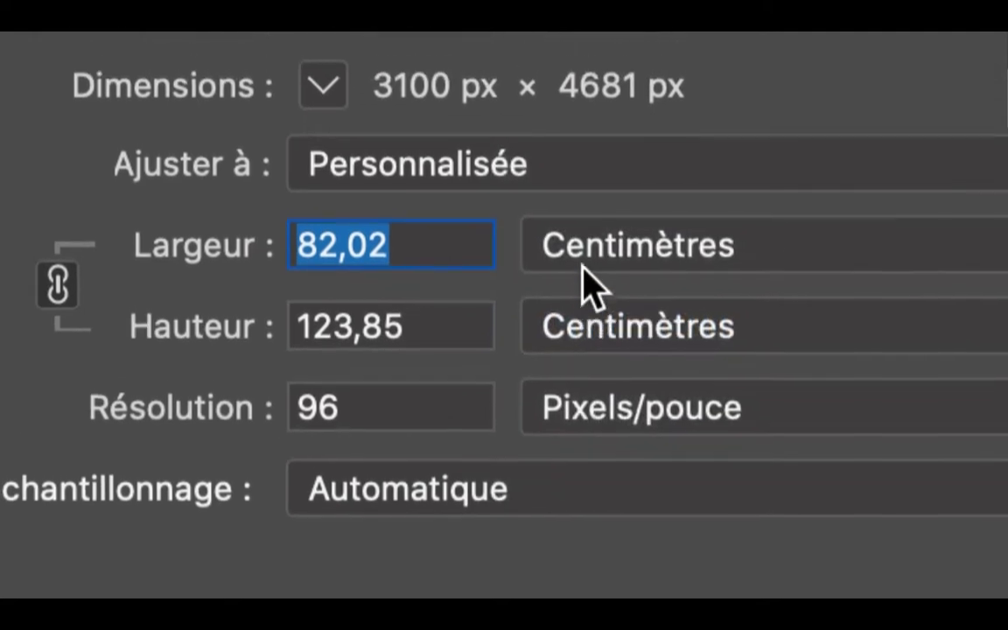
{"action": "left_click", "coordinate": [544, 263]}
{"action": "left_click_drag", "start_coordinate": [544, 262], "coordinate": [437, 264]}
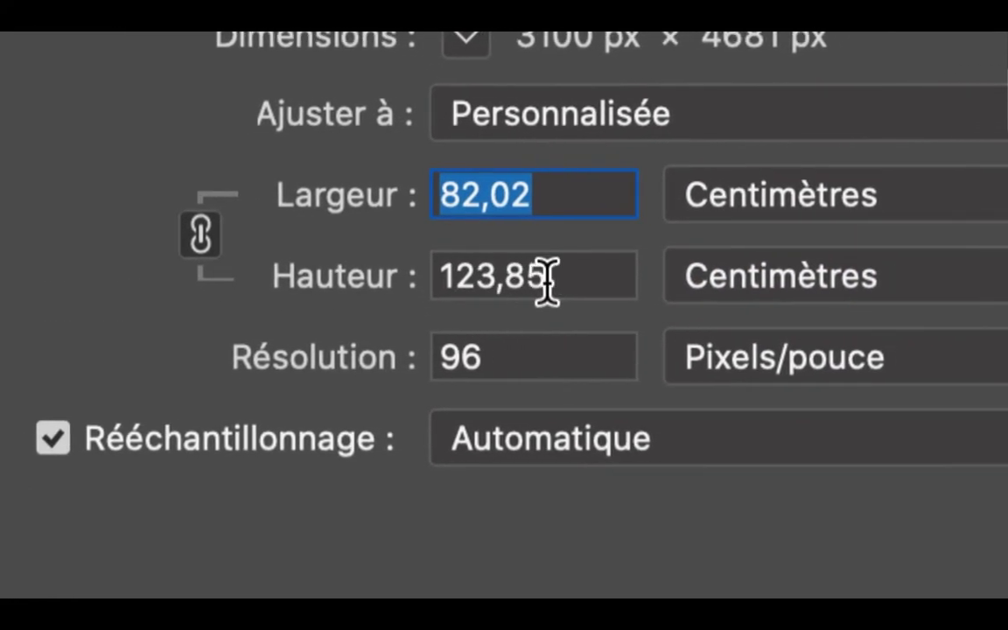
{"action": "left_click", "coordinate": [547, 278]}
{"action": "left_click_drag", "start_coordinate": [547, 278], "coordinate": [521, 278]}
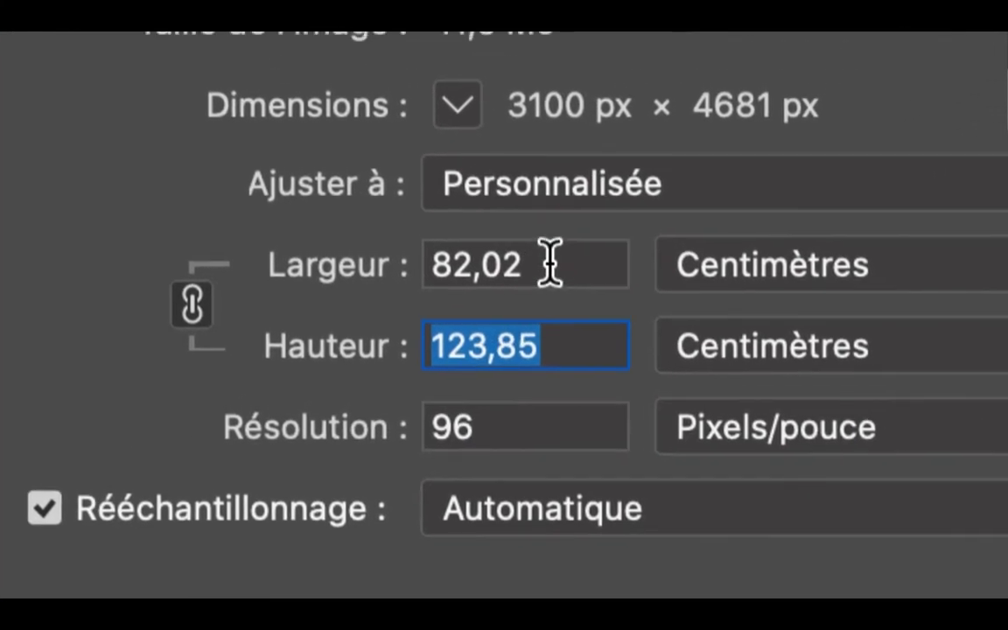
{"action": "left_click_drag", "start_coordinate": [551, 265], "coordinate": [524, 259]}
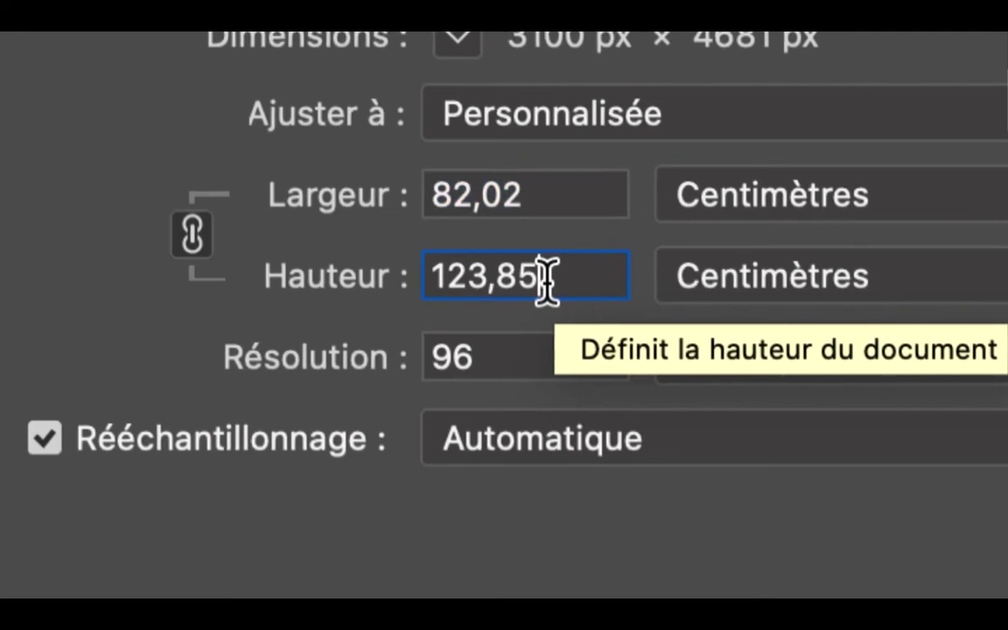
{"action": "left_click_drag", "start_coordinate": [550, 282], "coordinate": [414, 286]}
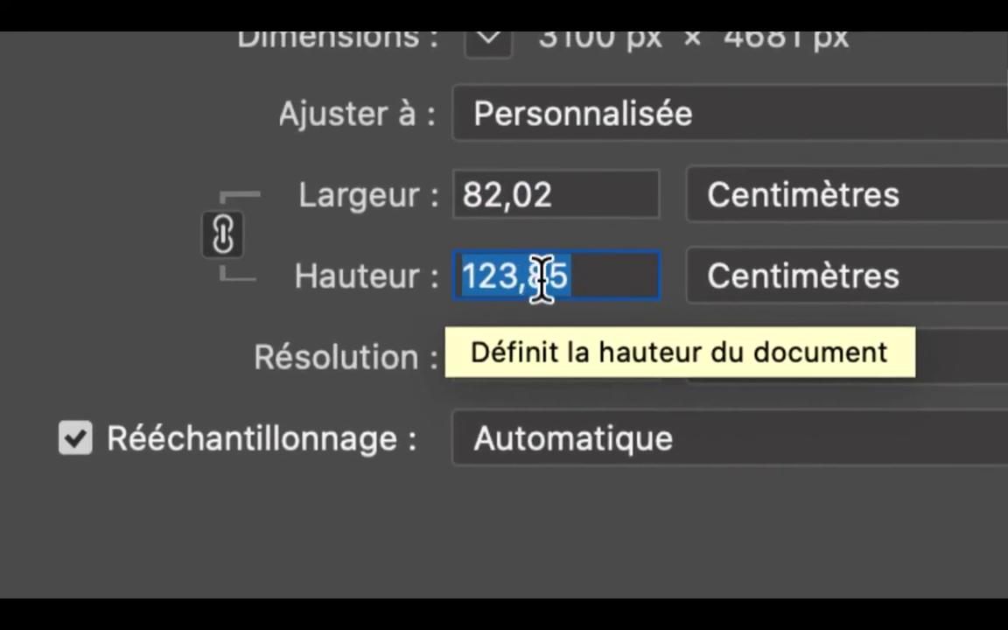
{"action": "left_click", "coordinate": [622, 278]}
{"action": "left_click_drag", "start_coordinate": [535, 295], "coordinate": [480, 294]}
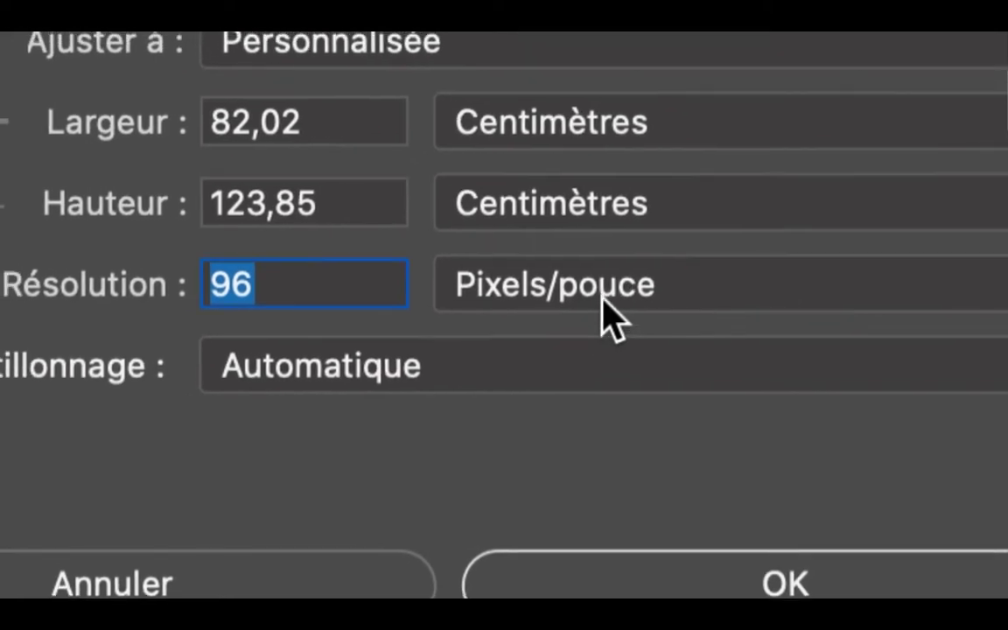
{"action": "left_click", "coordinate": [603, 296]}
{"action": "left_click", "coordinate": [604, 306]}
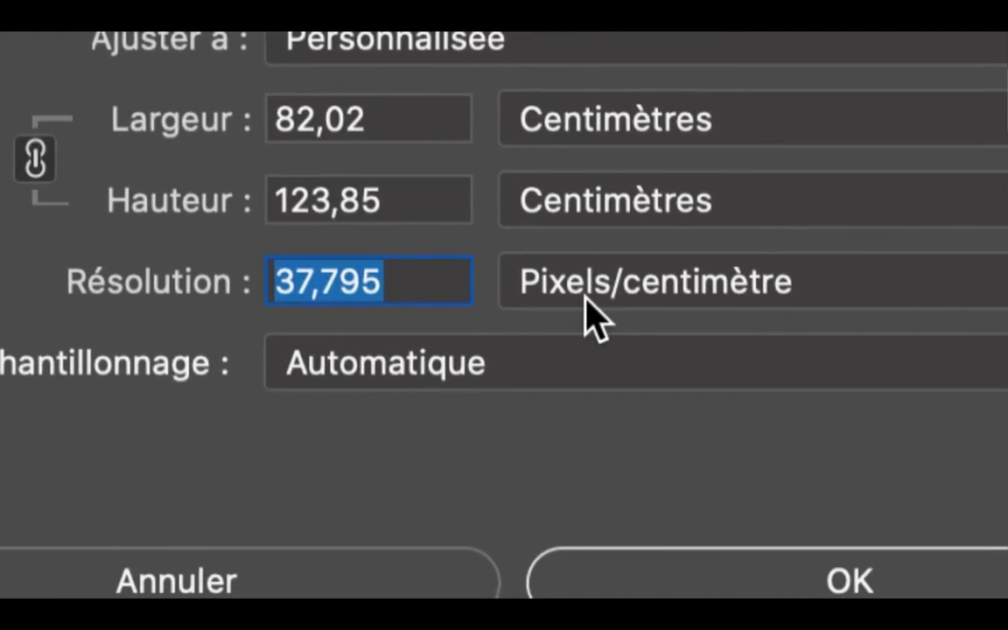
{"action": "left_click", "coordinate": [602, 313]}
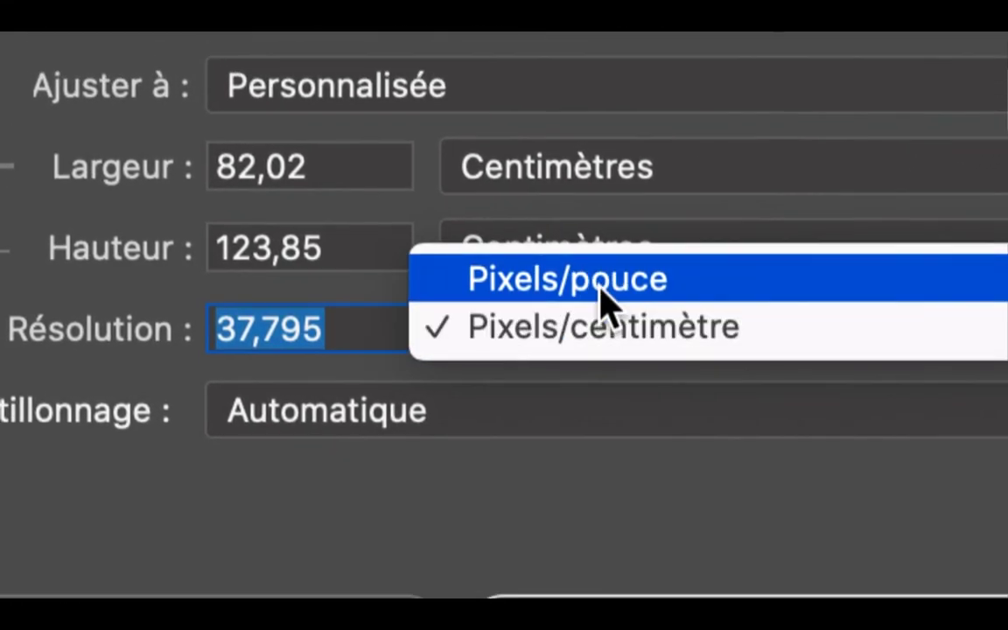
{"action": "left_click", "coordinate": [603, 299]}
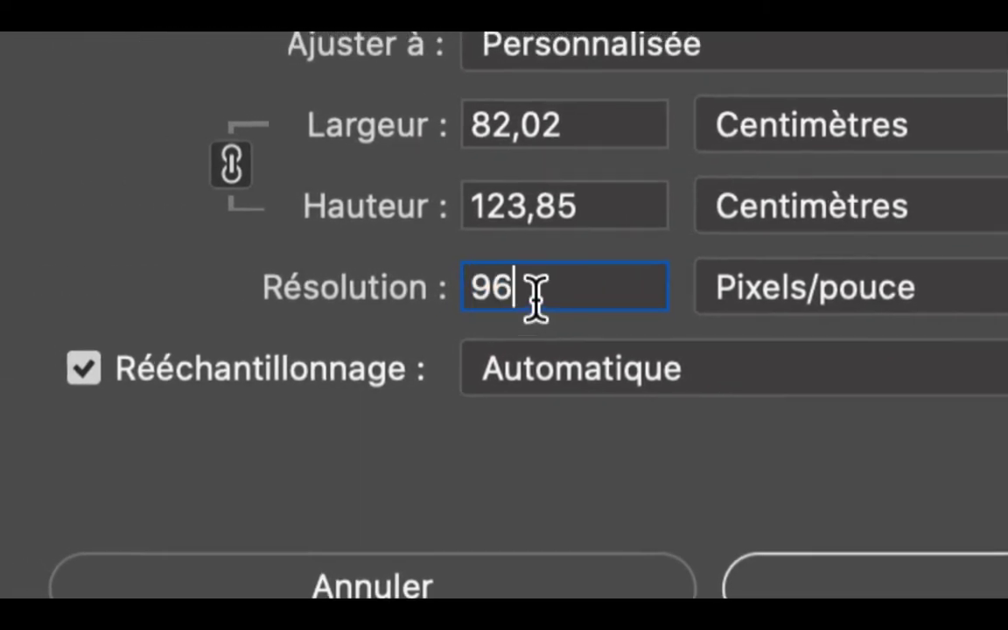
{"action": "left_click_drag", "start_coordinate": [533, 289], "coordinate": [527, 298]}
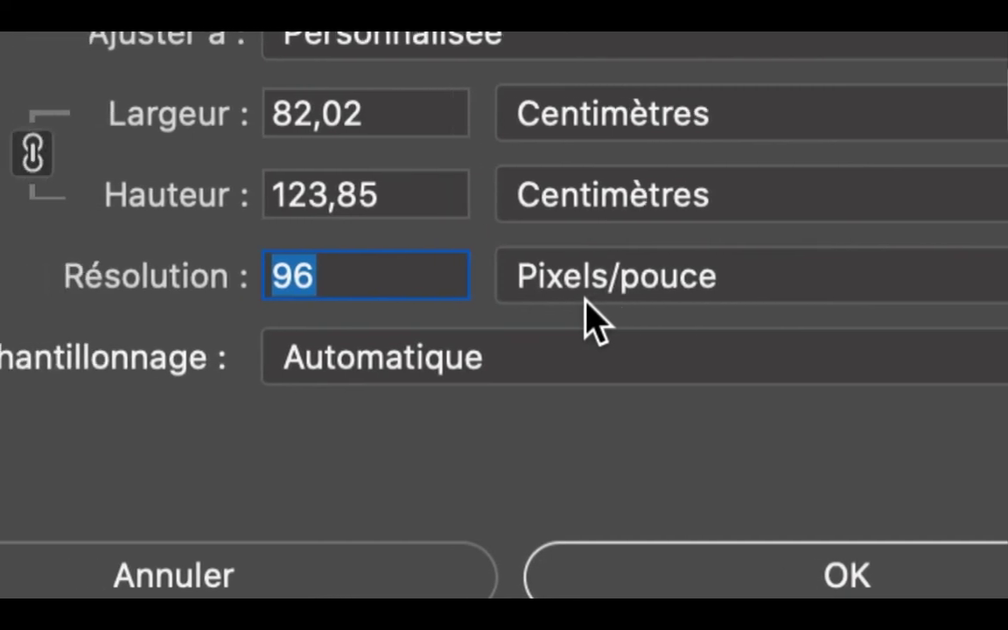
{"action": "left_click", "coordinate": [536, 294]}
{"action": "left_click_drag", "start_coordinate": [535, 293], "coordinate": [455, 290]}
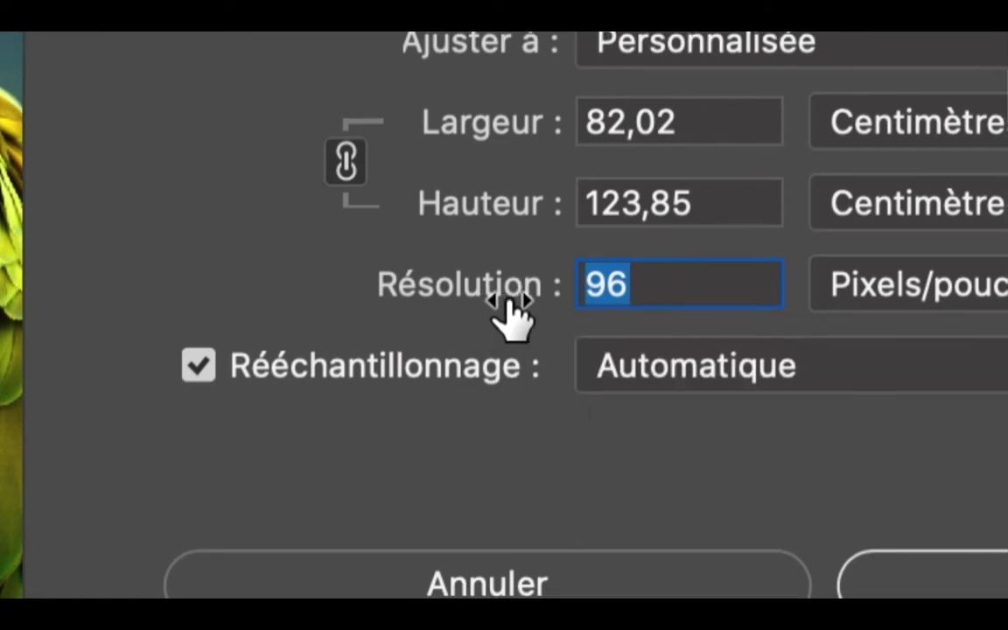
Step: Toggle the Rééchantillonnage checkbox several times, leaving resampling turned off
{"action": "left_click_drag", "start_coordinate": [535, 289], "coordinate": [522, 294]}
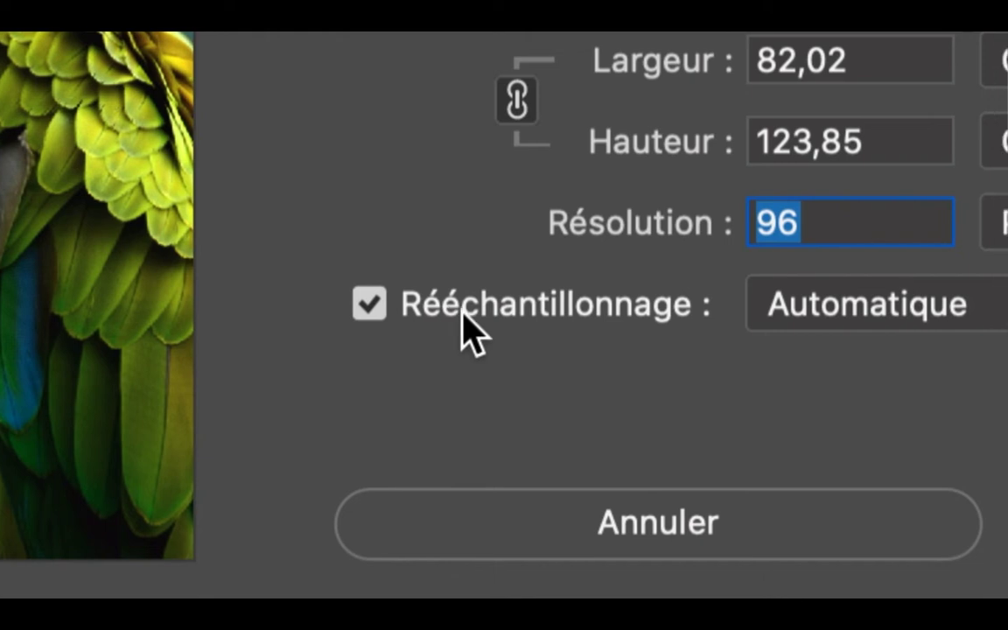
{"action": "left_click", "coordinate": [463, 317]}
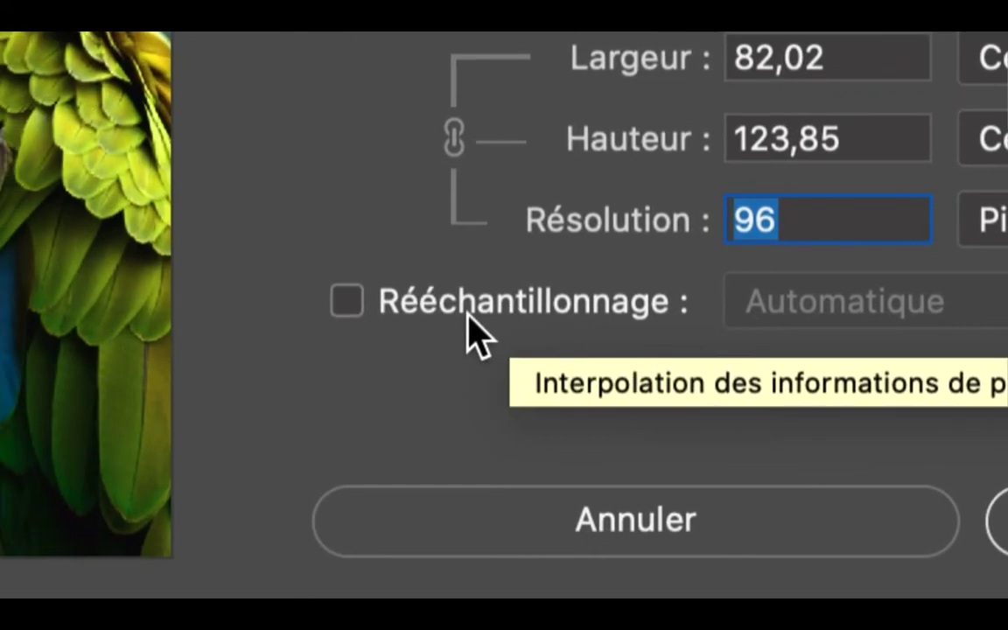
{"action": "left_click", "coordinate": [468, 317]}
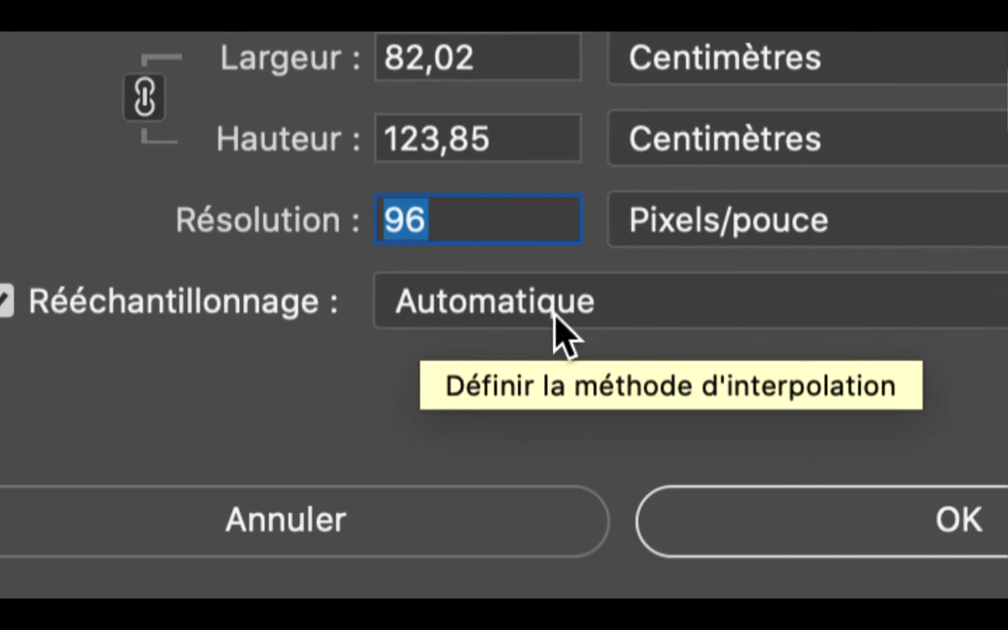
{"action": "left_click", "coordinate": [495, 315]}
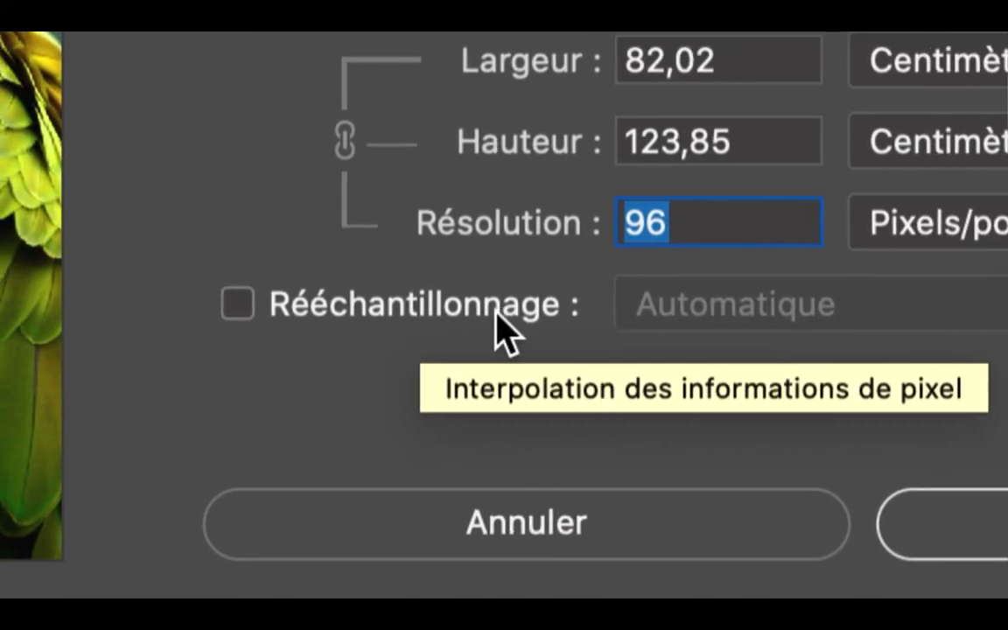
{"action": "left_click", "coordinate": [495, 315]}
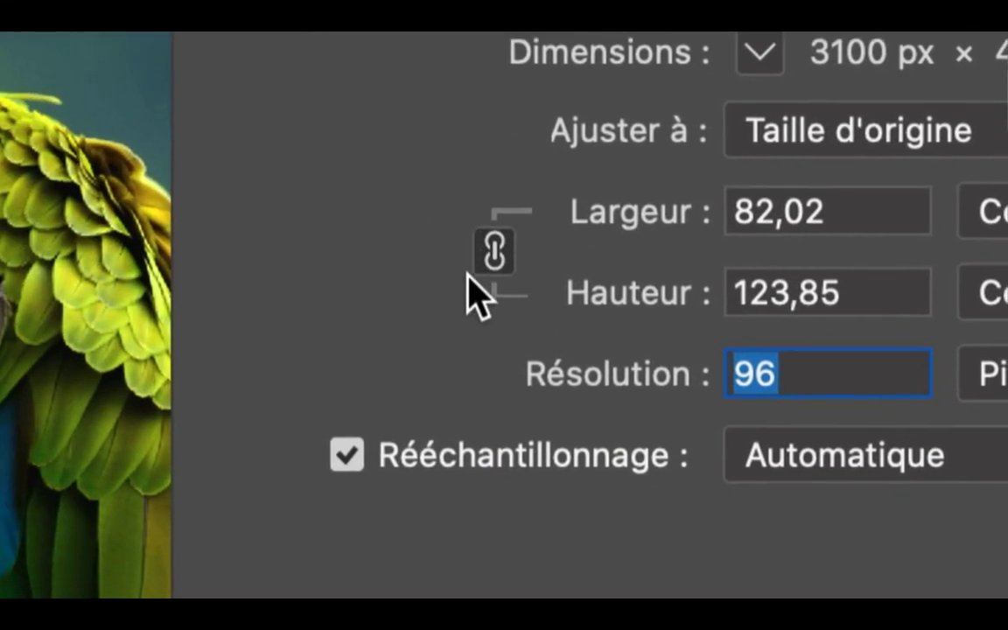
{"action": "left_click", "coordinate": [491, 320]}
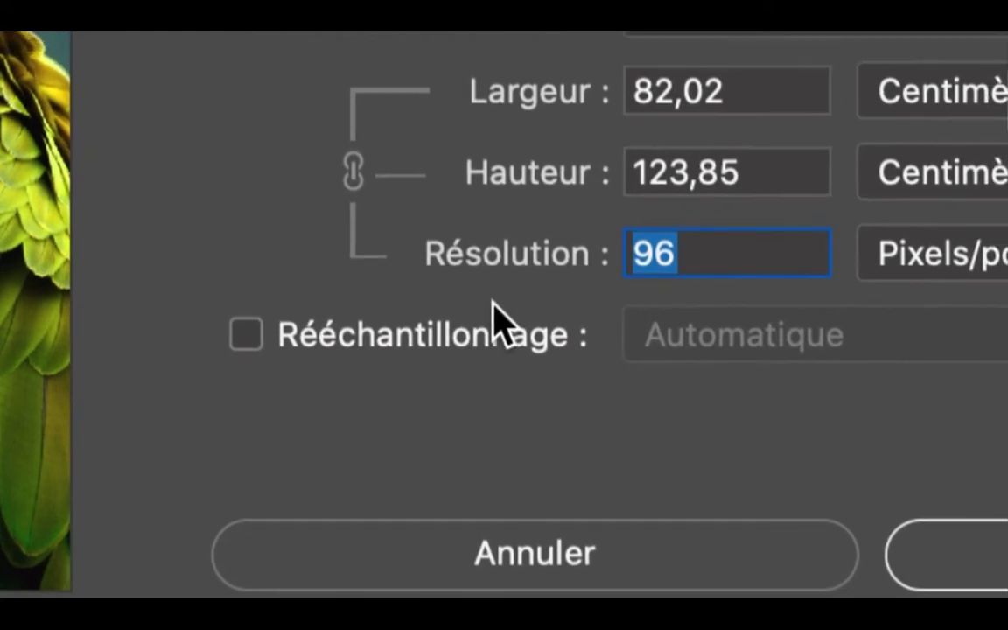
{"action": "left_click", "coordinate": [490, 328]}
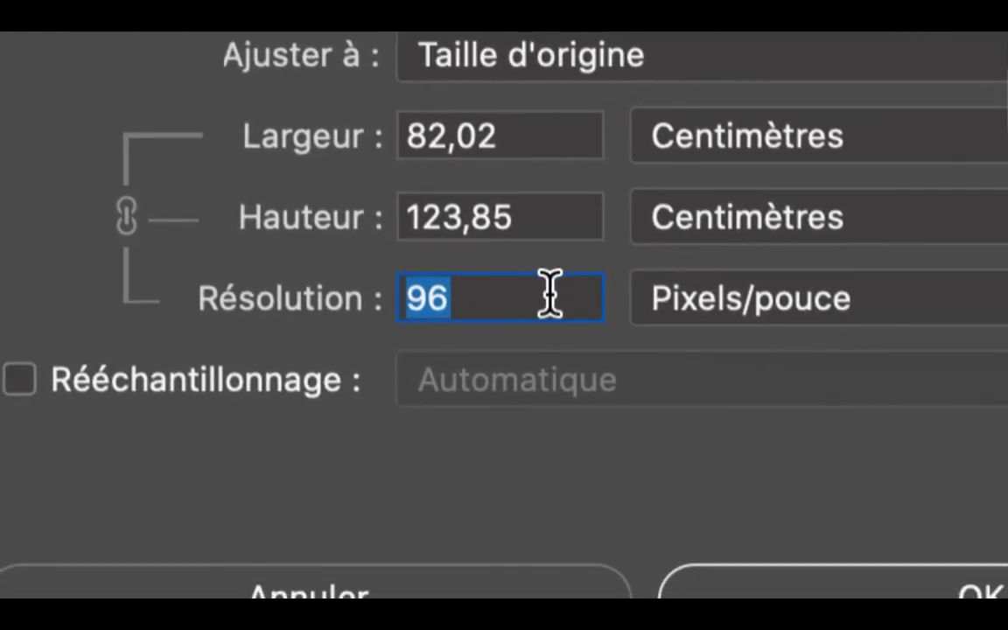
Step: Select the Résolution value 96 ready for replacing
{"action": "left_click", "coordinate": [549, 295]}
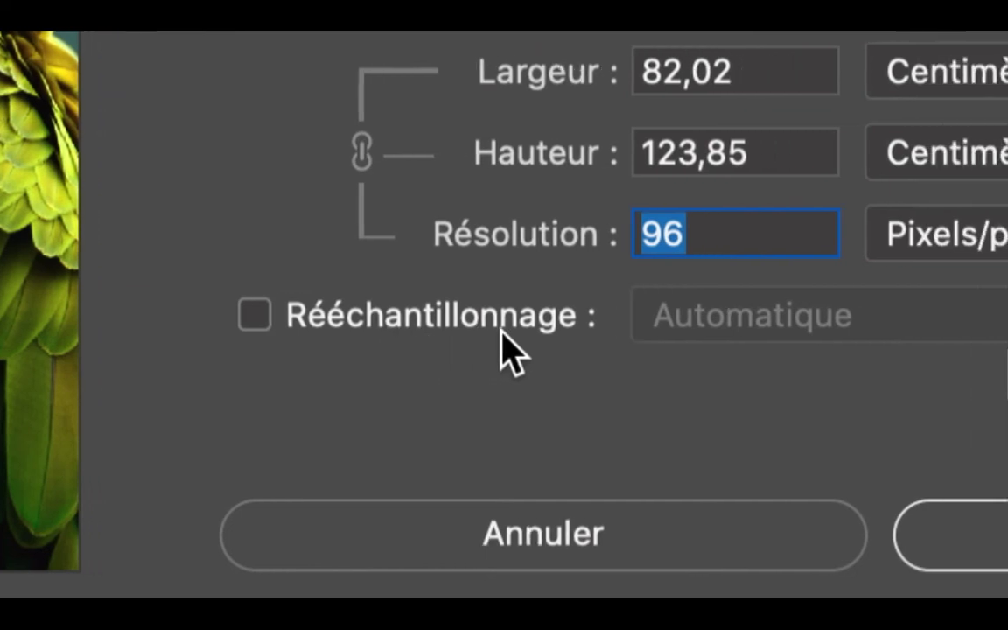
{"action": "left_click", "coordinate": [541, 310]}
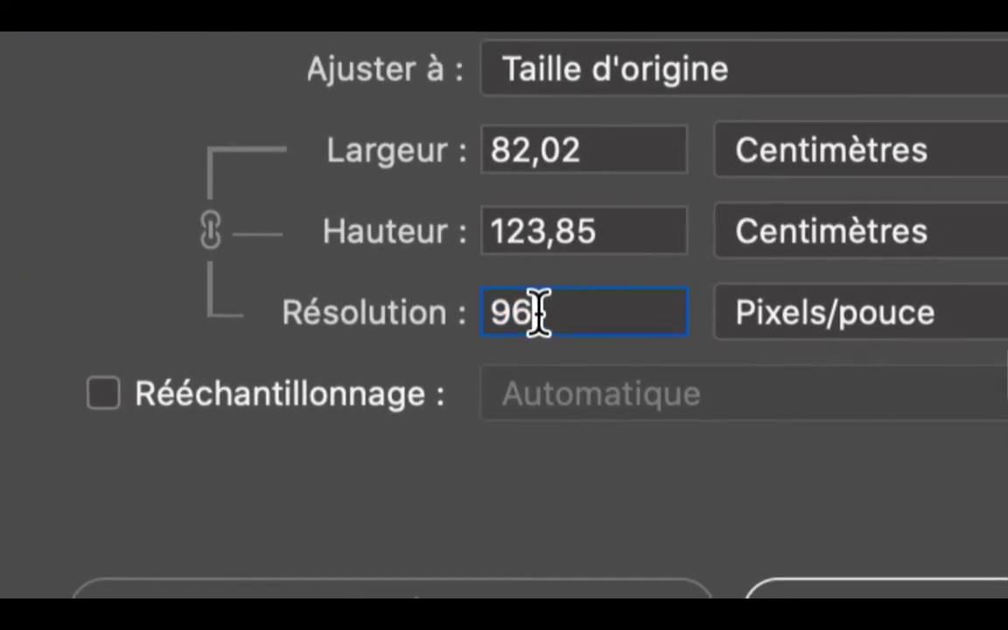
{"action": "left_click_drag", "start_coordinate": [540, 310], "coordinate": [456, 312]}
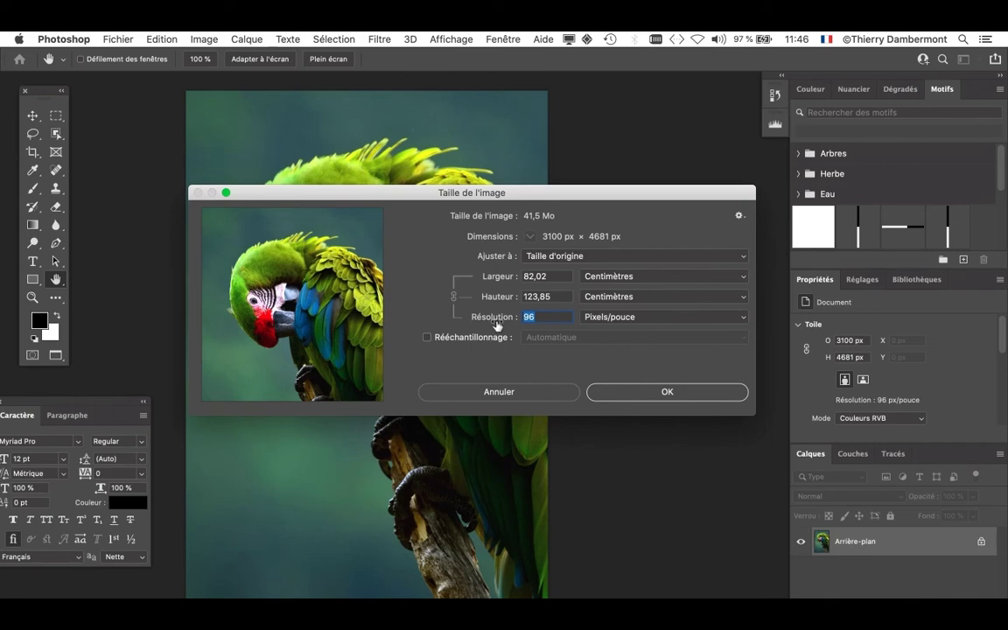
Step: Switch to Firefox and open a new browser window with a blank tab
{"action": "key", "text": "super+Tab"}
{"action": "key", "text": "super+Tab"}
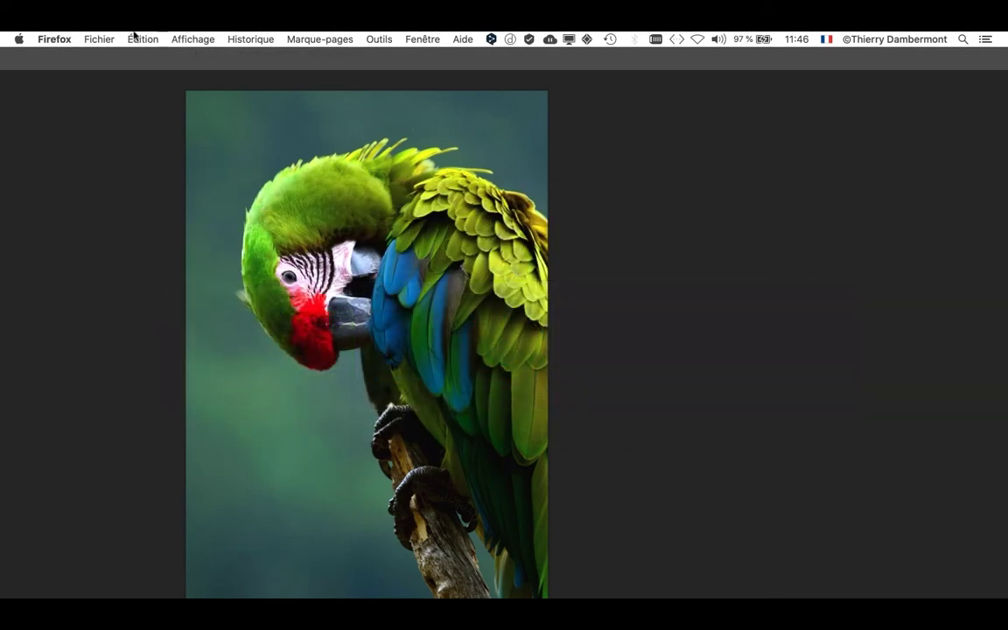
{"action": "left_click", "coordinate": [99, 39]}
{"action": "left_click", "coordinate": [122, 68]}
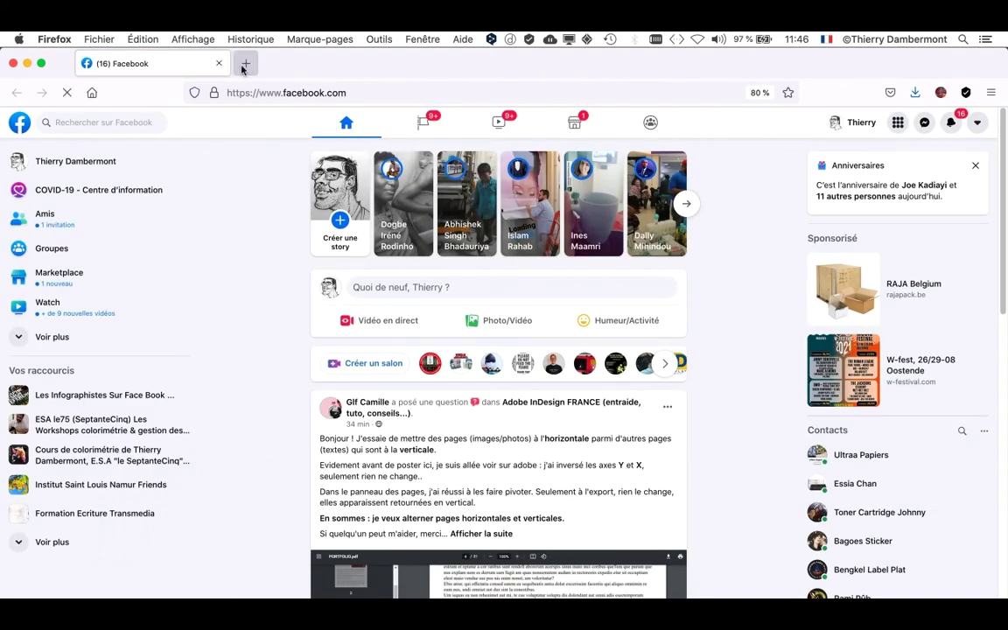
{"action": "left_click", "coordinate": [246, 63]}
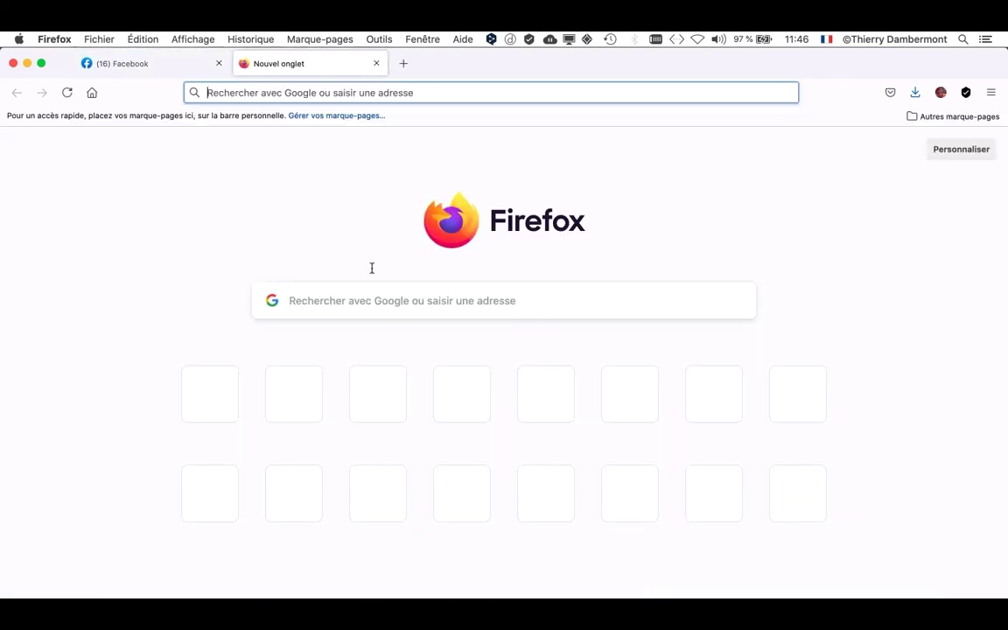
Step: Search Google Images for 'traceur jet d'encre' and scroll through the printer results
{"action": "left_click", "coordinate": [348, 300]}
{"action": "type", "text": "traceur "}
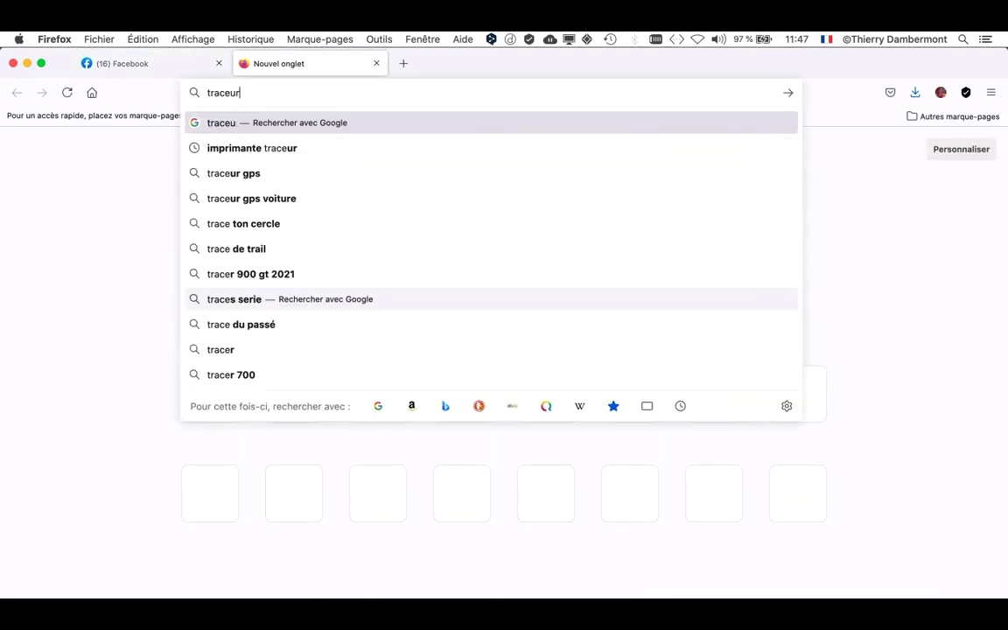
{"action": "type", "text": "jet d'encre"}
{"action": "key", "text": "Return"}
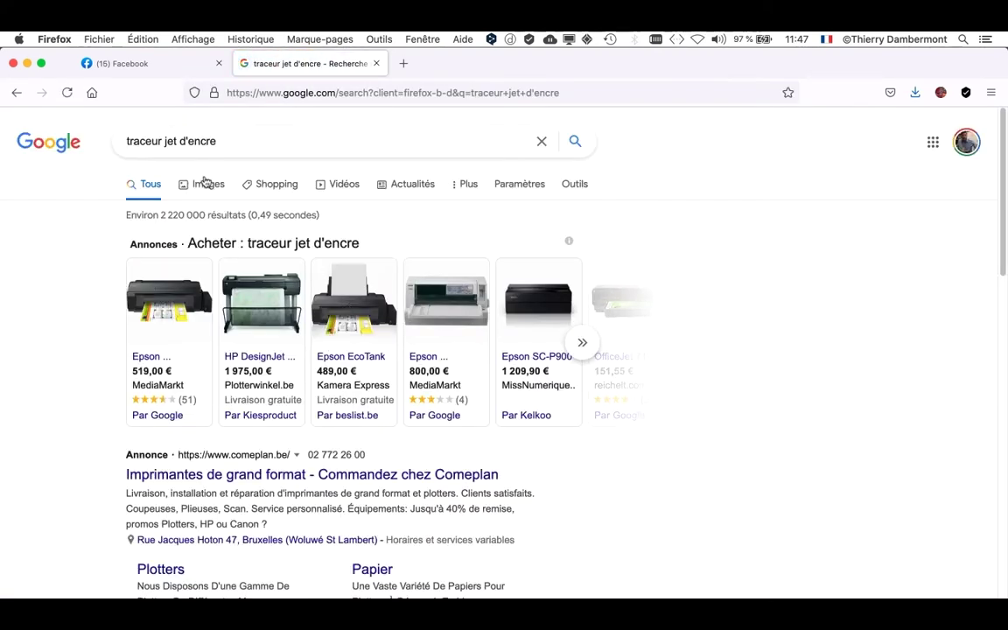
{"action": "left_click", "coordinate": [204, 182]}
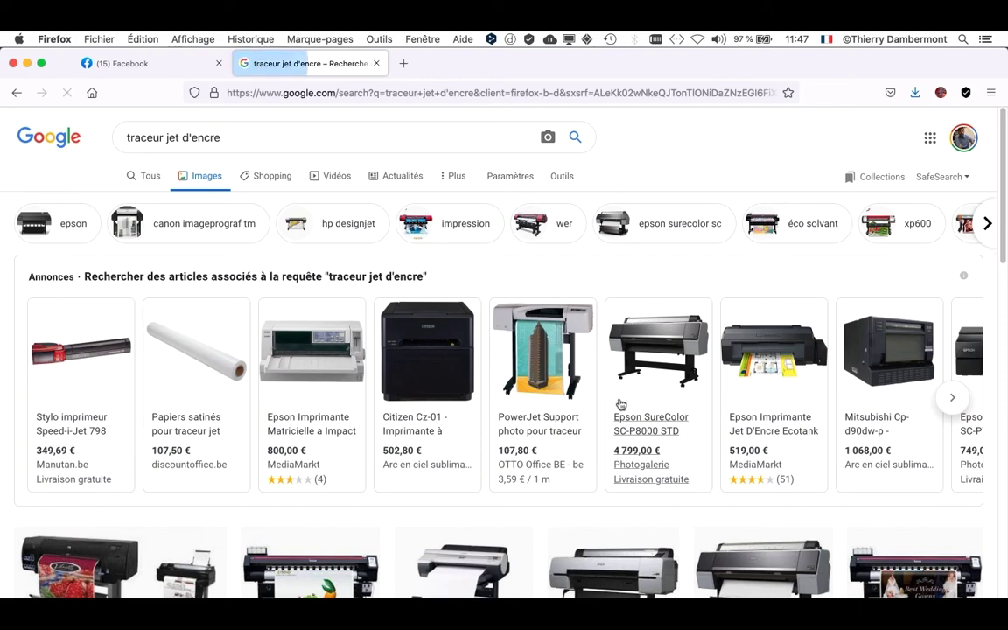
{"action": "mouse_move", "coordinate": [537, 341]}
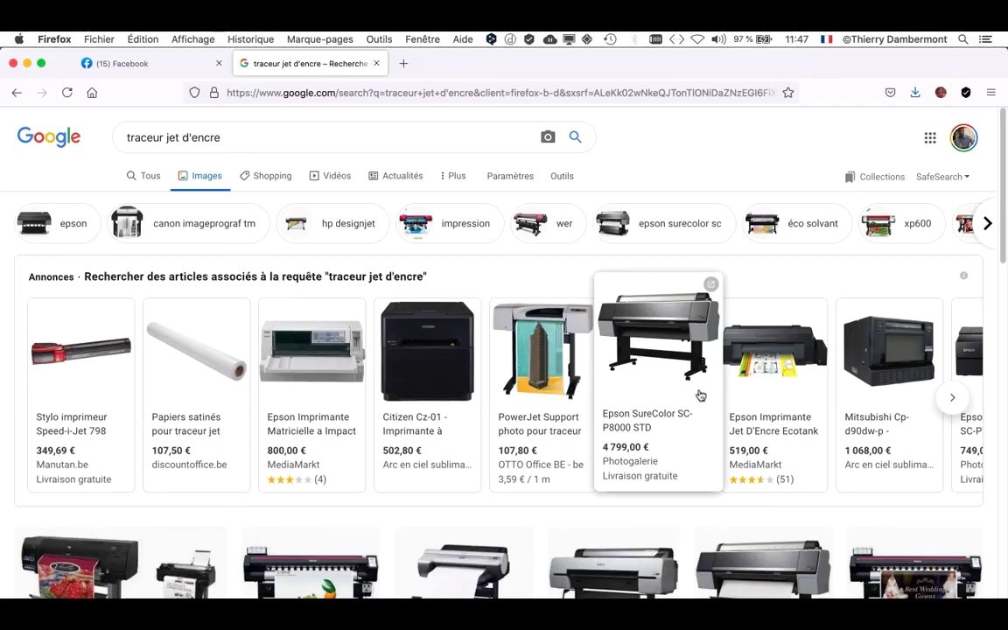
{"action": "scroll", "coordinate": [691, 394], "scroll_direction": "down", "scroll_amount": 2}
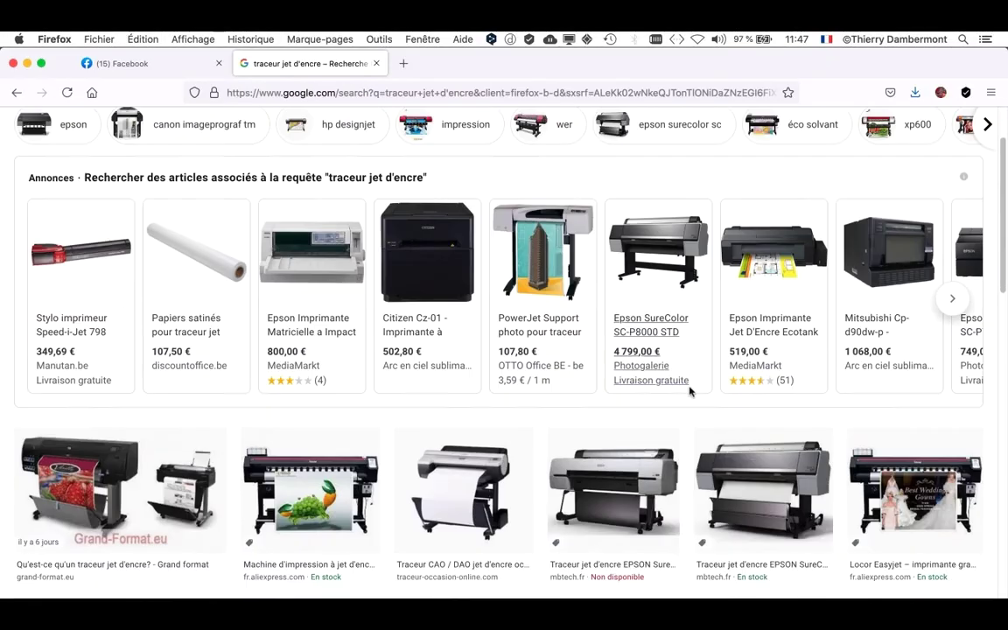
{"action": "scroll", "coordinate": [689, 396], "scroll_direction": "down", "scroll_amount": 5}
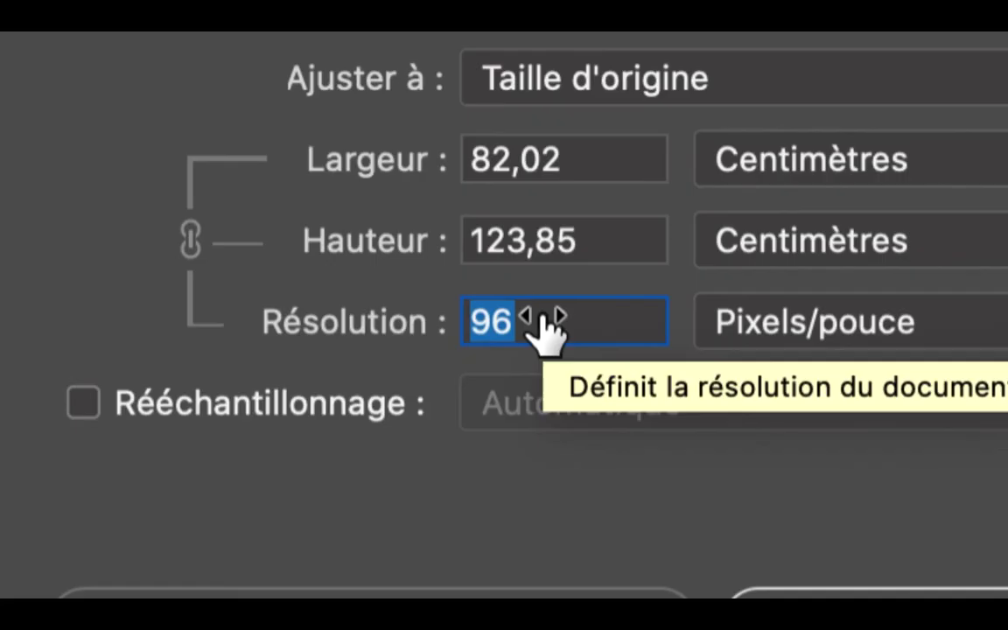
Step: Try 150 then 300 px/inch resolution, checking the recalculated 26,25 cm width
{"action": "type", "text": "15"}
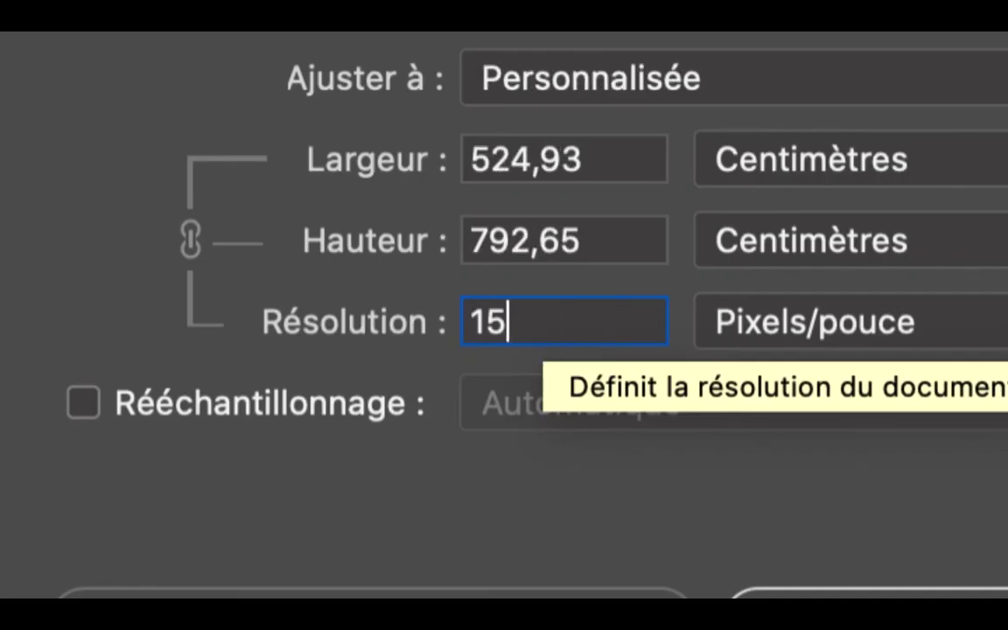
{"action": "type", "text": "0"}
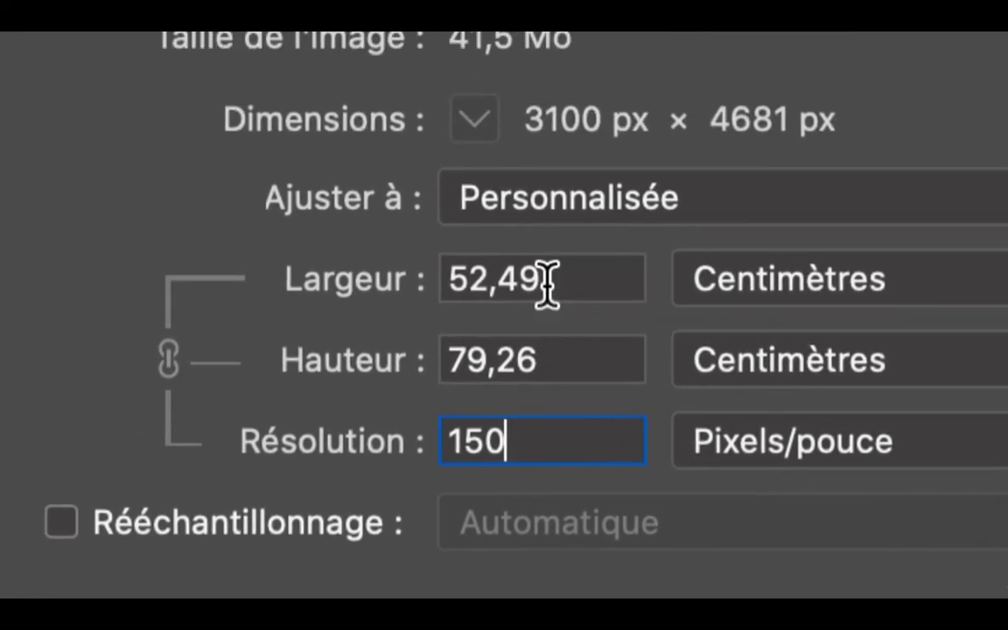
{"action": "mouse_move", "coordinate": [590, 282]}
{"action": "left_mouse_down"}
{"action": "mouse_move", "coordinate": [536, 282]}
{"action": "mouse_move", "coordinate": [515, 305]}
{"action": "left_mouse_up"}
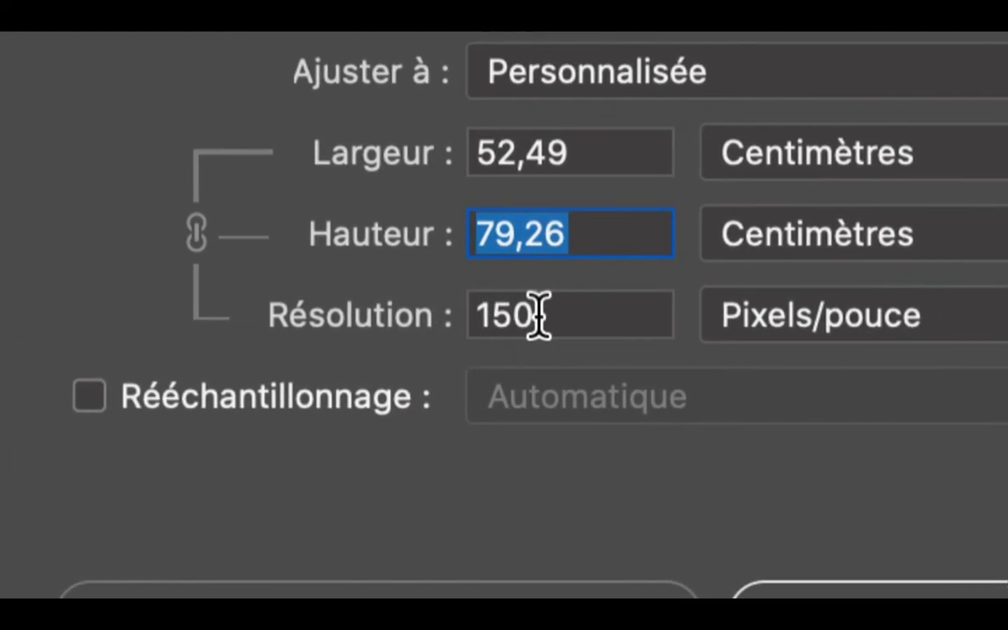
{"action": "left_click_drag", "start_coordinate": [538, 314], "coordinate": [463, 332]}
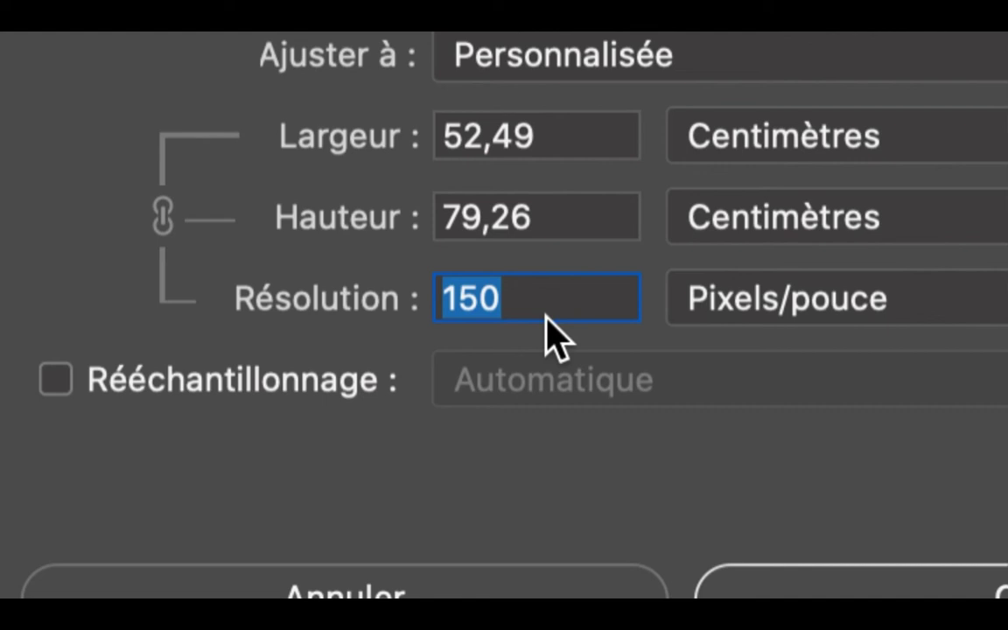
{"action": "type", "text": "300"}
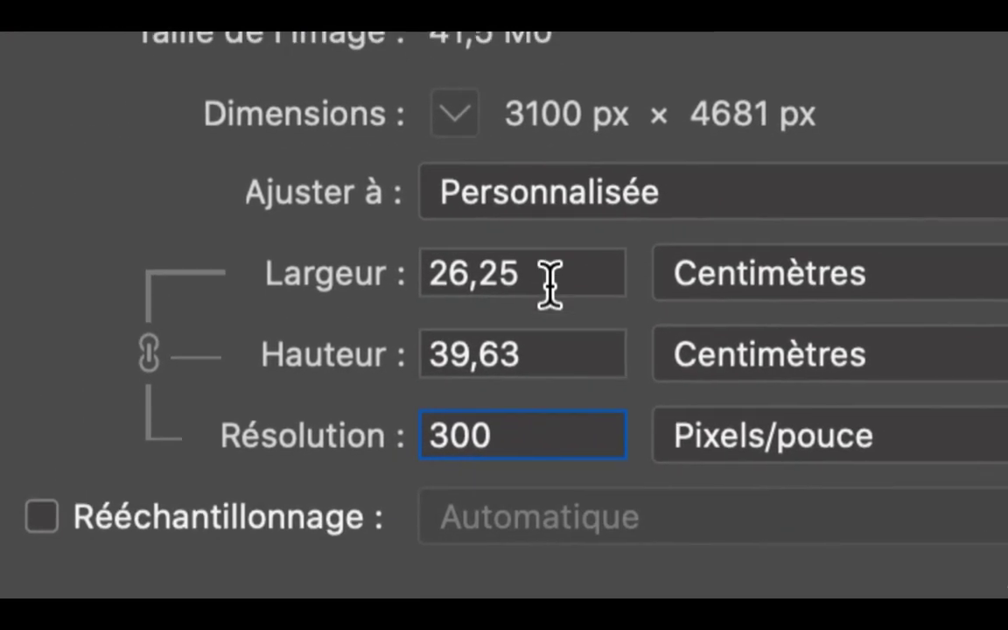
{"action": "left_click_drag", "start_coordinate": [489, 388], "coordinate": [365, 385]}
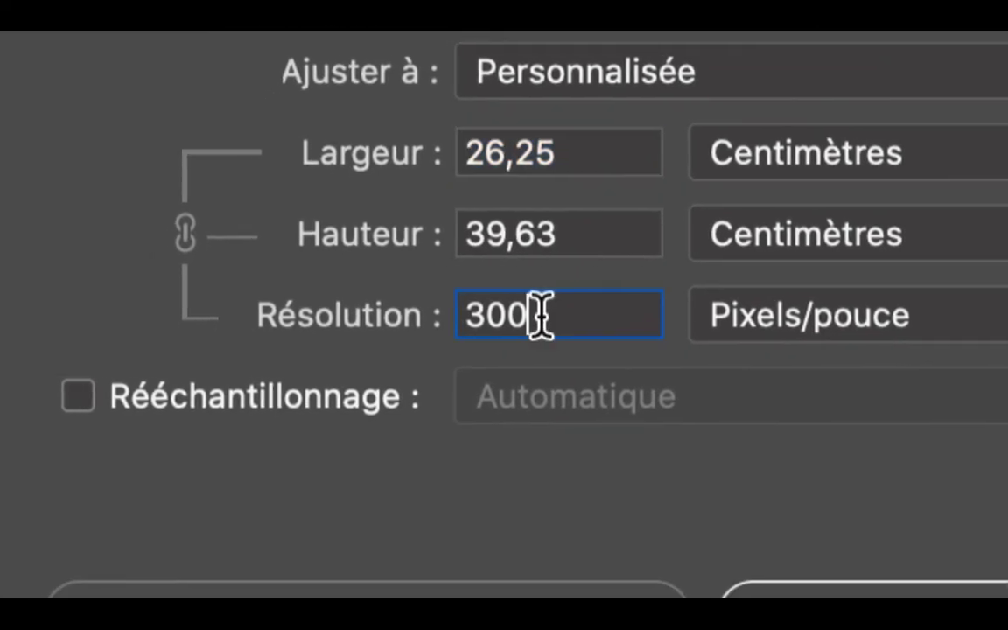
{"action": "left_click_drag", "start_coordinate": [502, 373], "coordinate": [435, 373]}
Step: Enter 450 px/inch and inspect the resulting 17,5 × 26,42 cm print size
{"action": "type", "text": "45"}
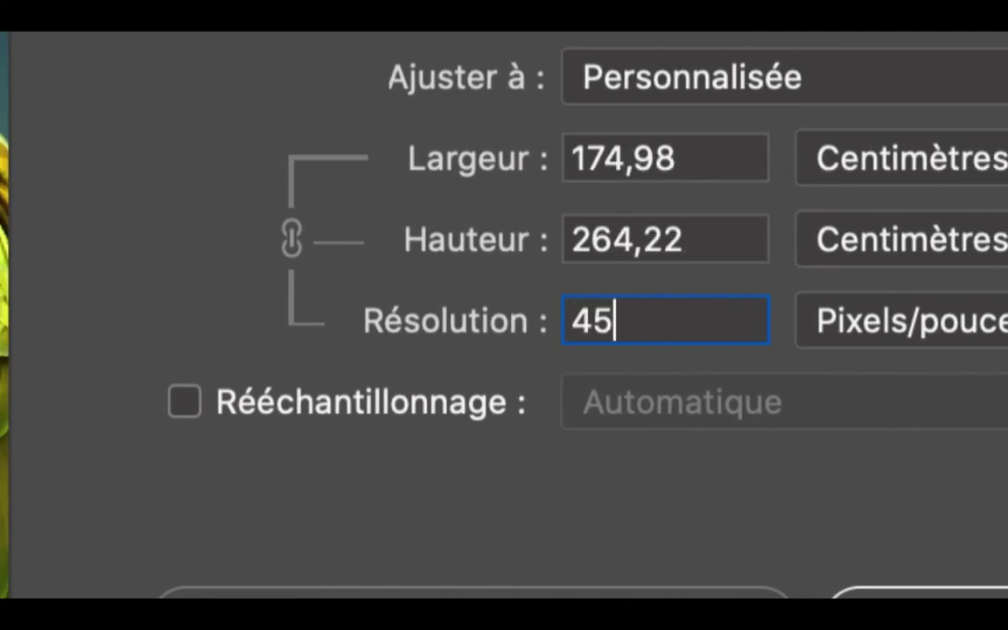
{"action": "type", "text": "0"}
{"action": "left_click_drag", "start_coordinate": [538, 316], "coordinate": [475, 317]}
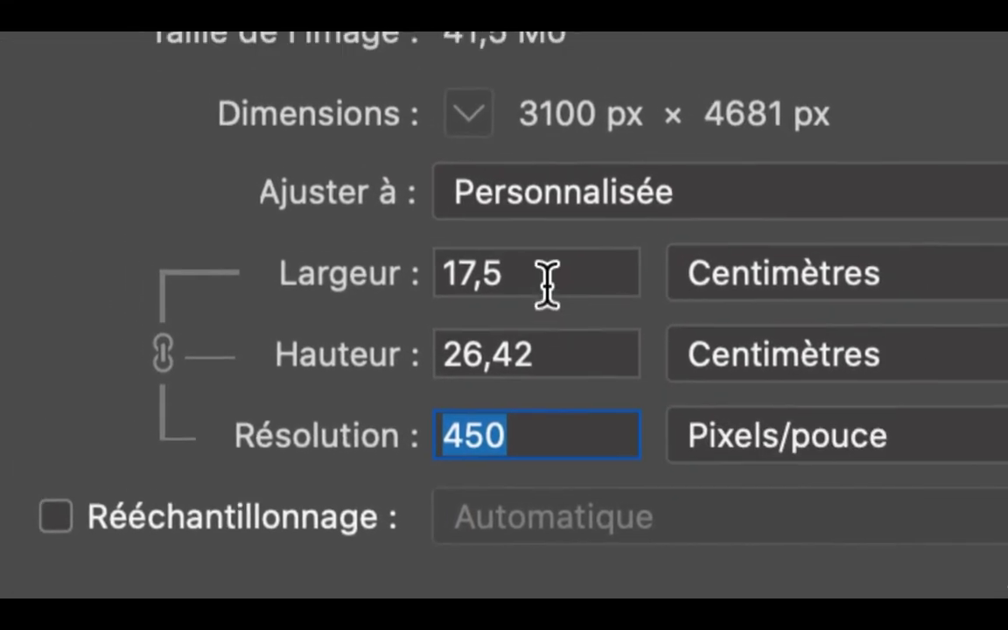
{"action": "left_click_drag", "start_coordinate": [547, 281], "coordinate": [477, 236]}
{"action": "left_click_drag", "start_coordinate": [541, 353], "coordinate": [504, 327]}
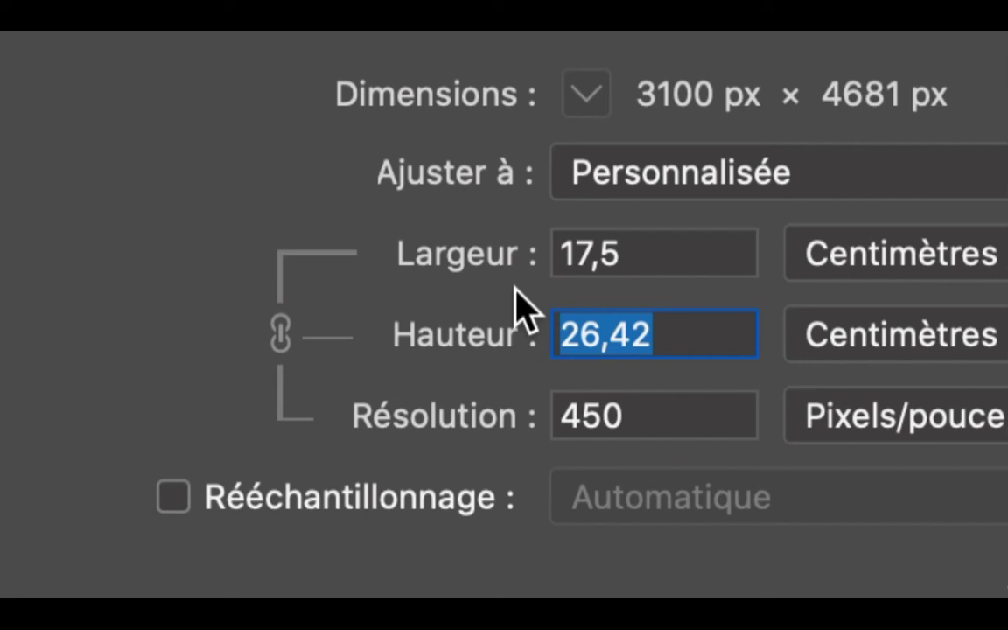
{"action": "left_click_drag", "start_coordinate": [624, 417], "coordinate": [558, 416]}
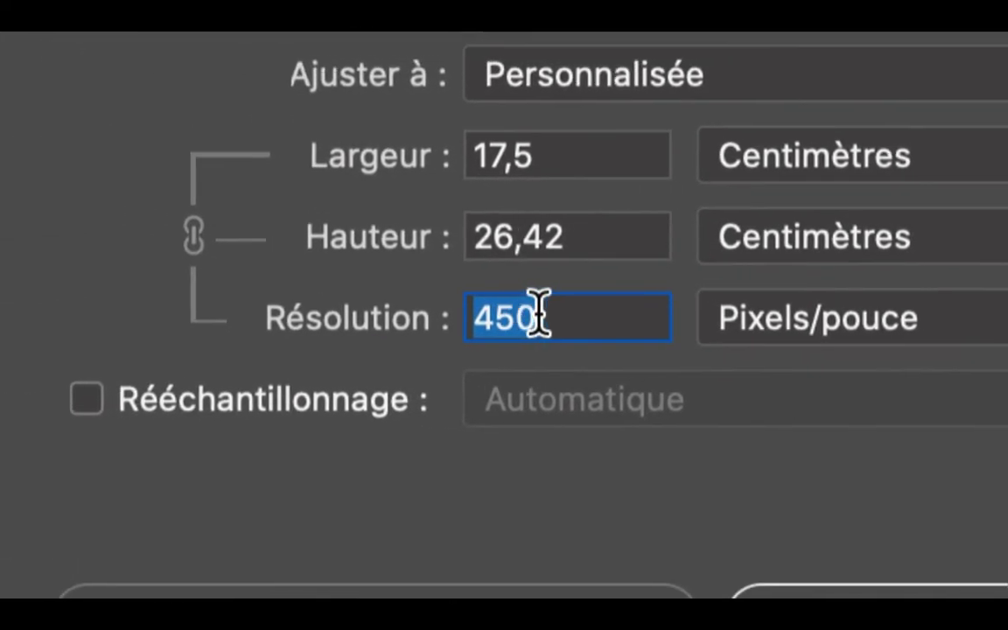
Step: Cycle the resolution through 150 and 300 px/inch, pixels staying at 3100 × 4681
{"action": "type", "text": "1"}
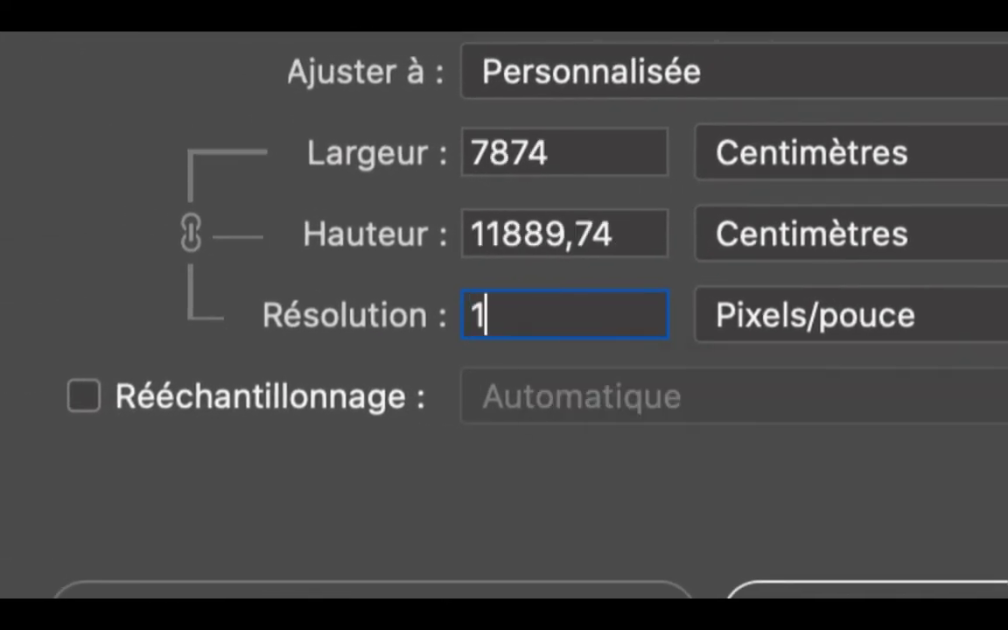
{"action": "type", "text": "50"}
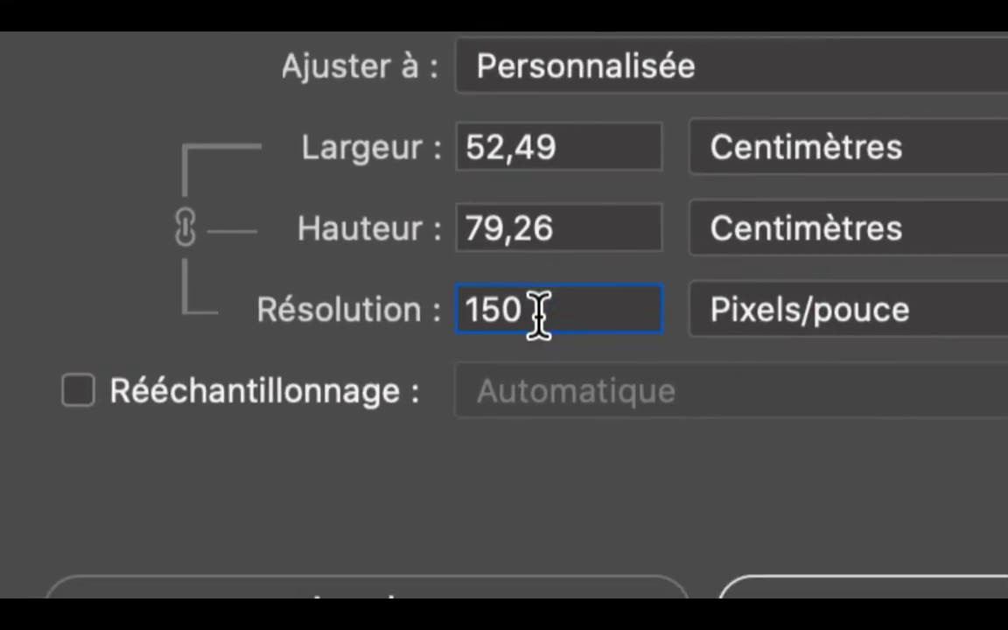
{"action": "left_click_drag", "start_coordinate": [538, 312], "coordinate": [466, 313]}
{"action": "type", "text": "30"}
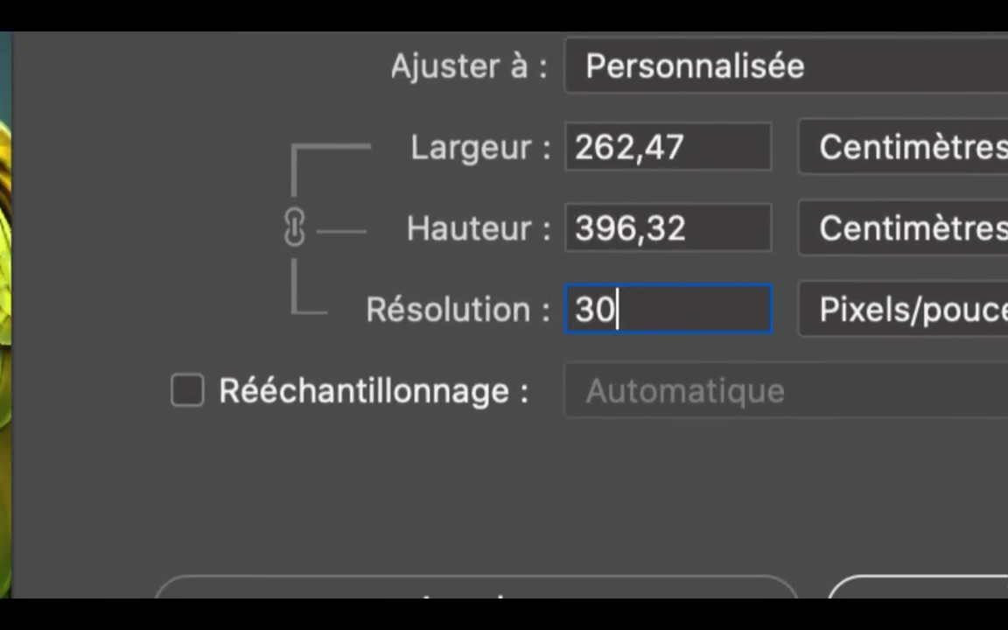
{"action": "type", "text": "0"}
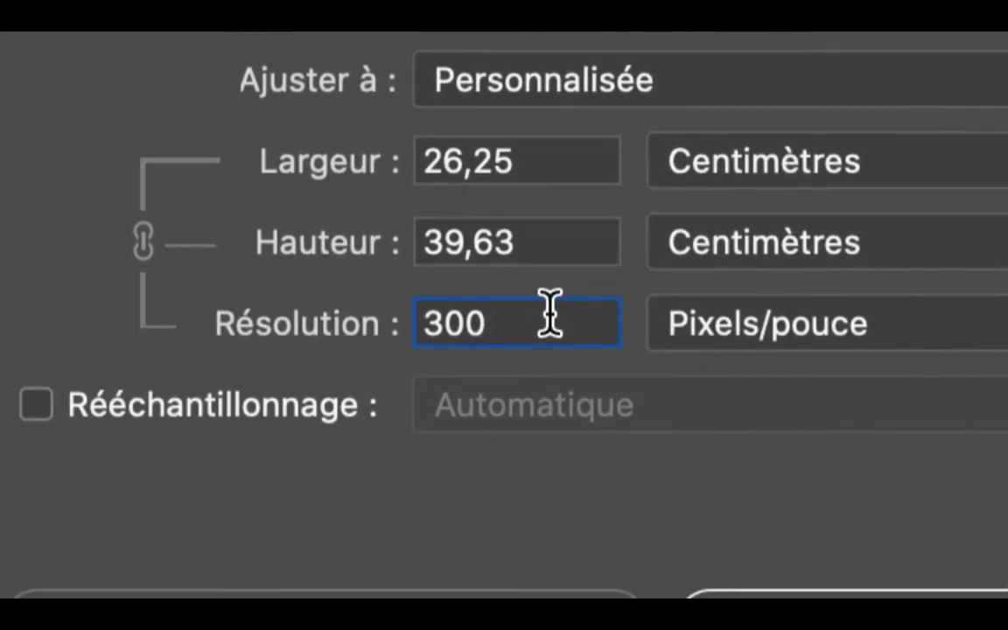
{"action": "left_click_drag", "start_coordinate": [750, 317], "coordinate": [500, 314]}
{"action": "type", "text": "450"}
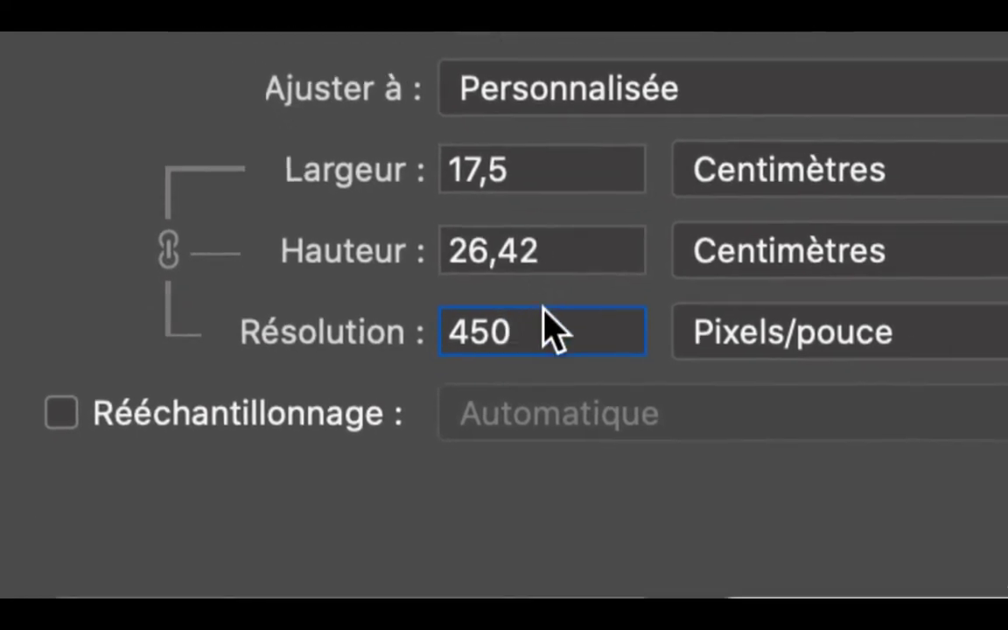
{"action": "left_click_drag", "start_coordinate": [603, 313], "coordinate": [523, 312]}
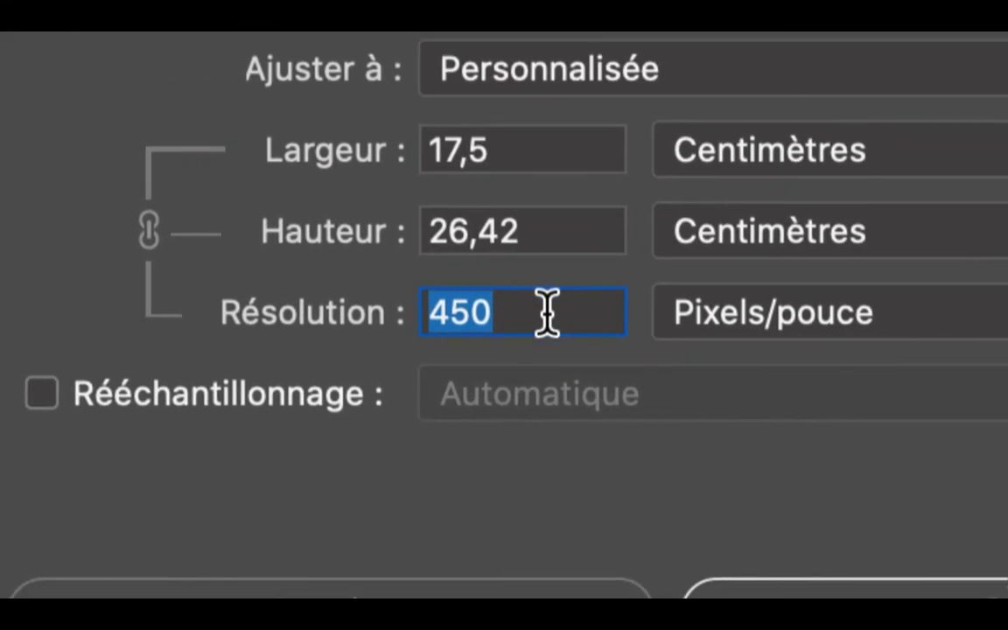
Step: Set resolution to 36 px/inch and check the 218,72 × 330,27 cm print size
{"action": "left_click", "coordinate": [546, 312]}
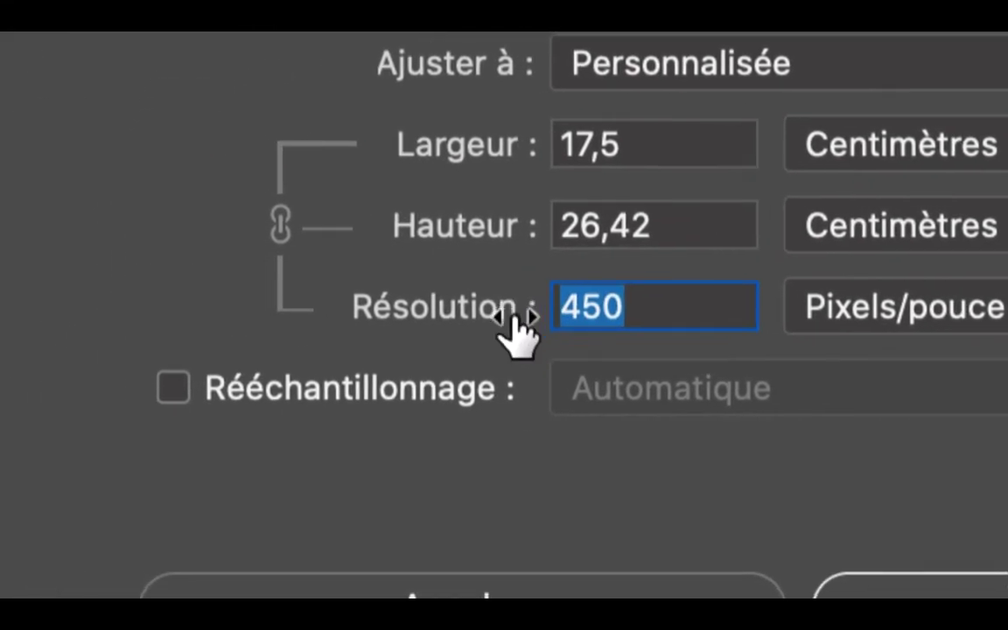
{"action": "type", "text": "36"}
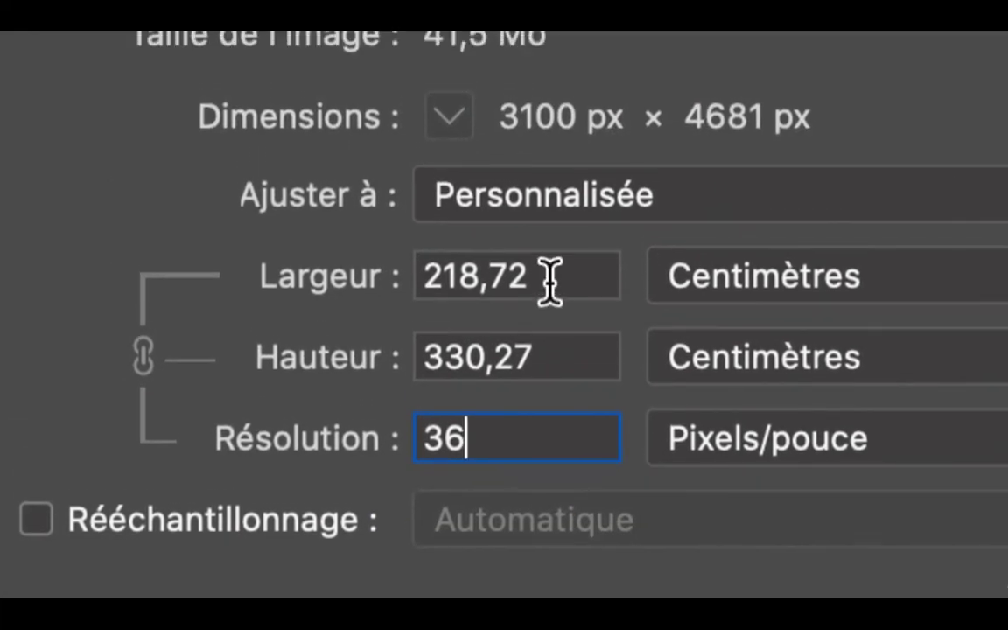
{"action": "left_click", "coordinate": [530, 152]}
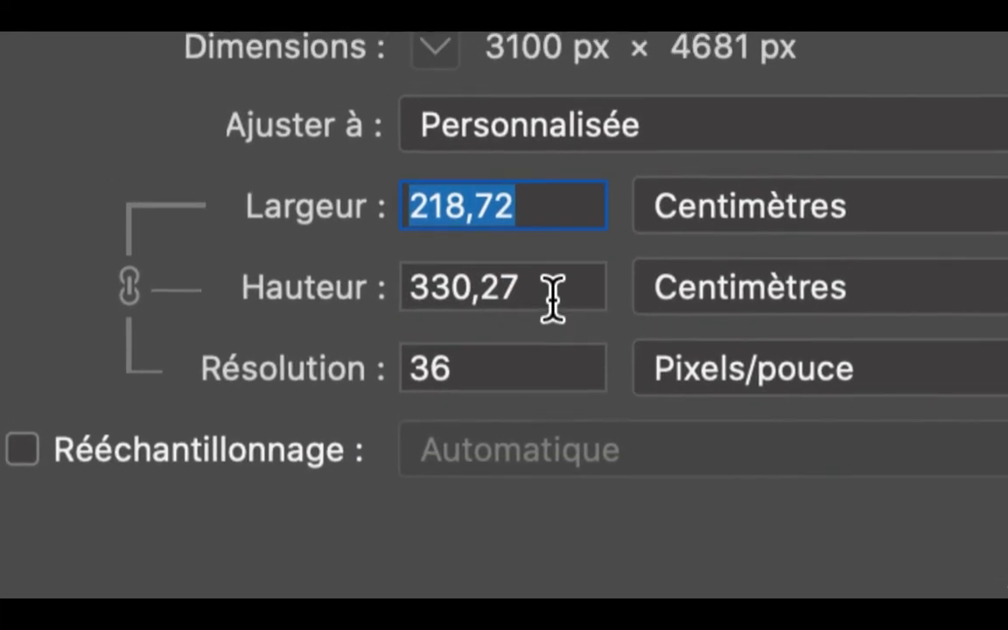
{"action": "left_click", "coordinate": [543, 308]}
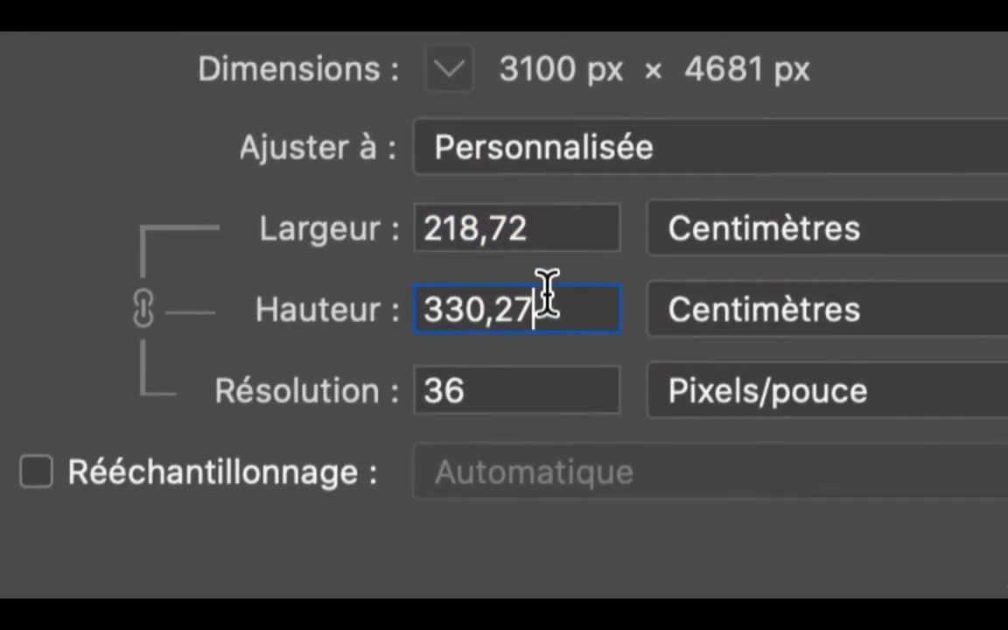
{"action": "key", "text": "Tab"}
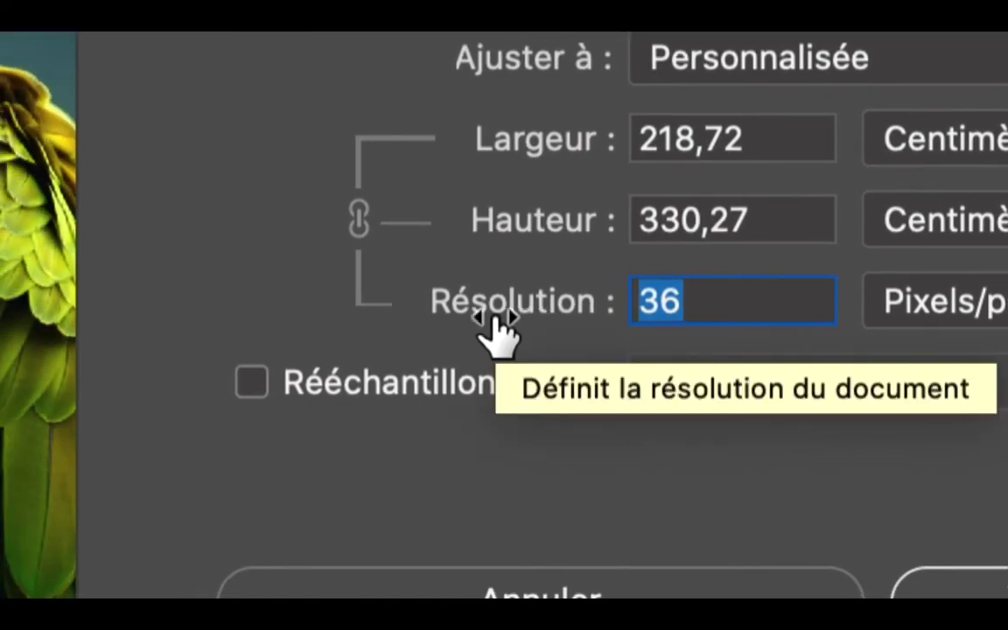
Step: Try 18 px/inch and check the resulting 437,44 cm width
{"action": "type", "text": "18"}
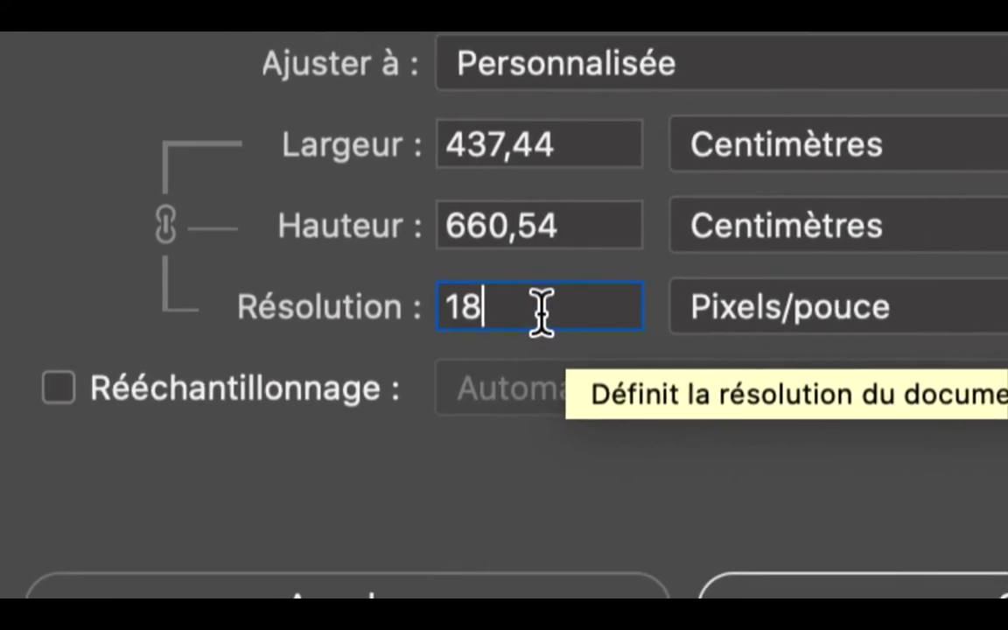
{"action": "double_click", "coordinate": [455, 306]}
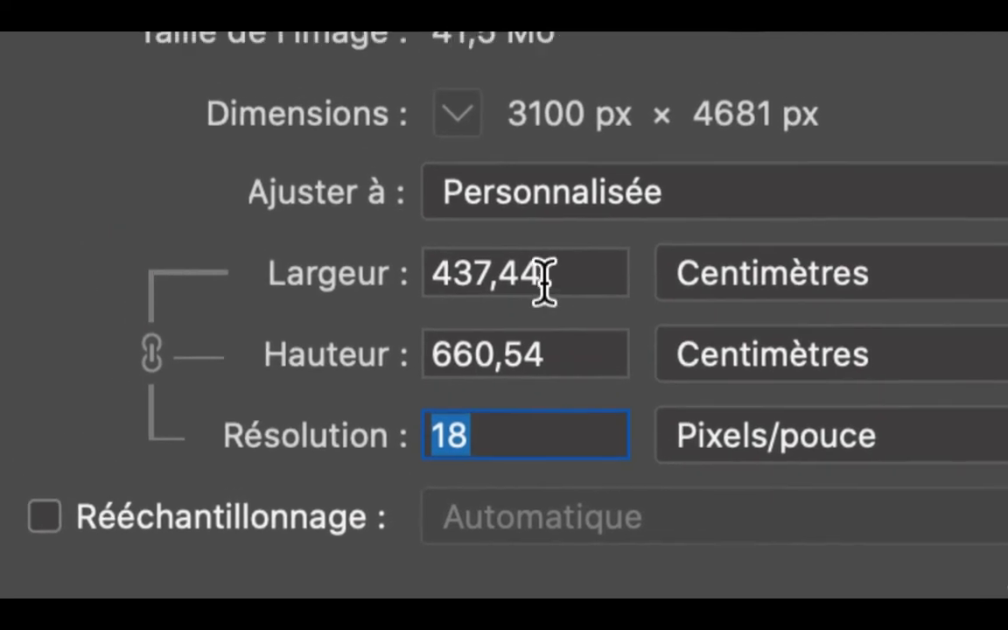
{"action": "left_click_drag", "start_coordinate": [577, 291], "coordinate": [538, 271]}
{"action": "double_click", "coordinate": [539, 267]}
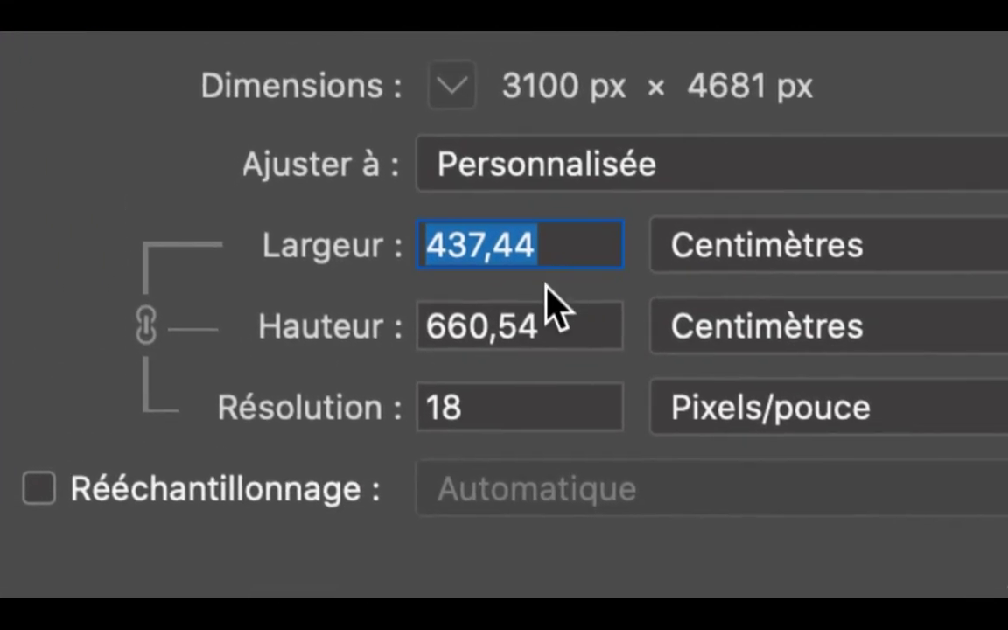
{"action": "double_click", "coordinate": [455, 368]}
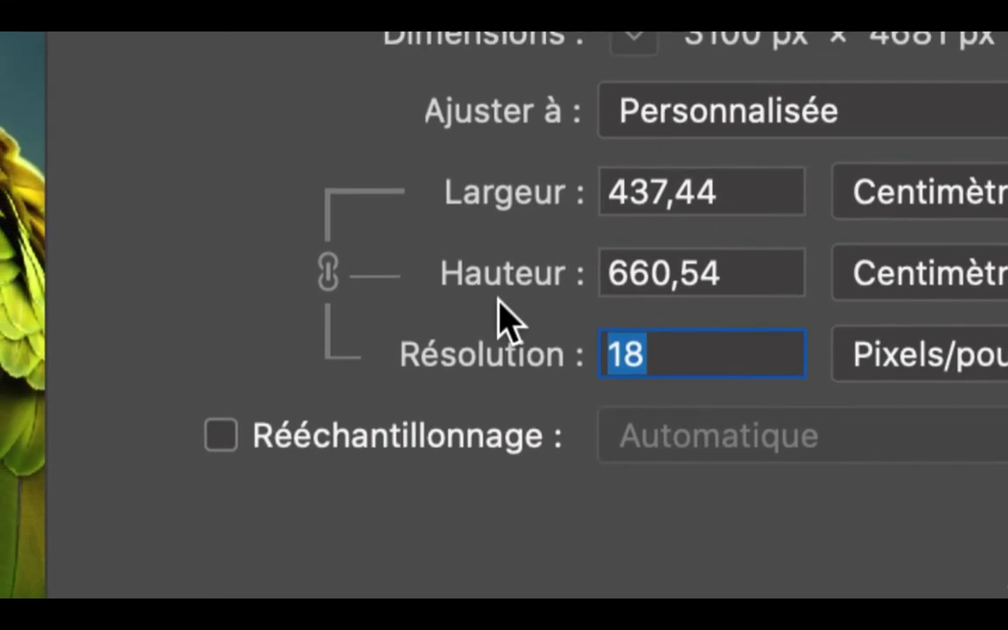
Step: Replace the 150 px/inch resolution with 300 and confirm the Image Size dialog
{"action": "type", "text": "150"}
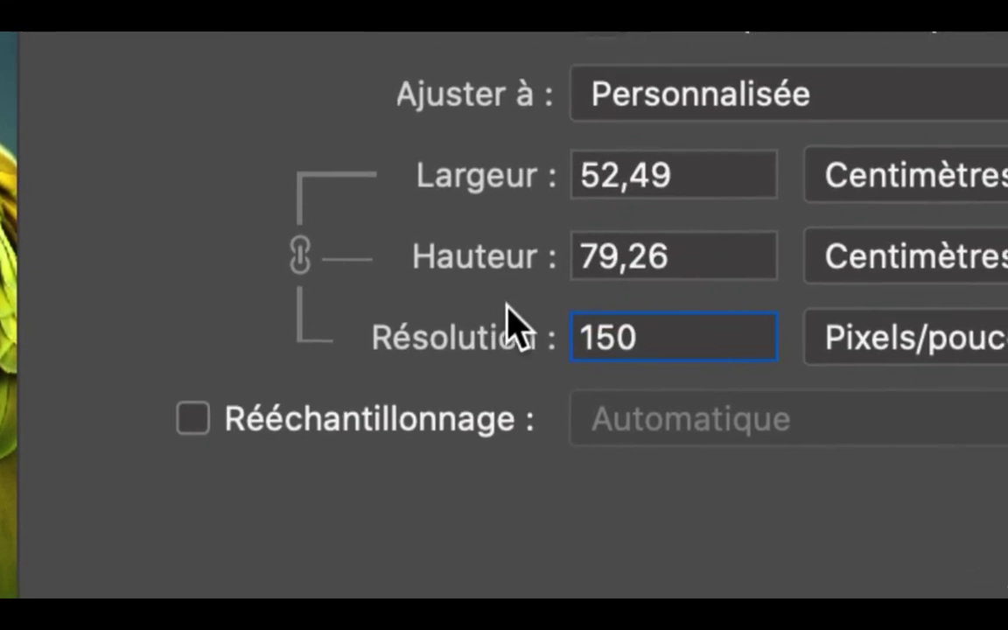
{"action": "left_click_drag", "start_coordinate": [535, 317], "coordinate": [468, 316]}
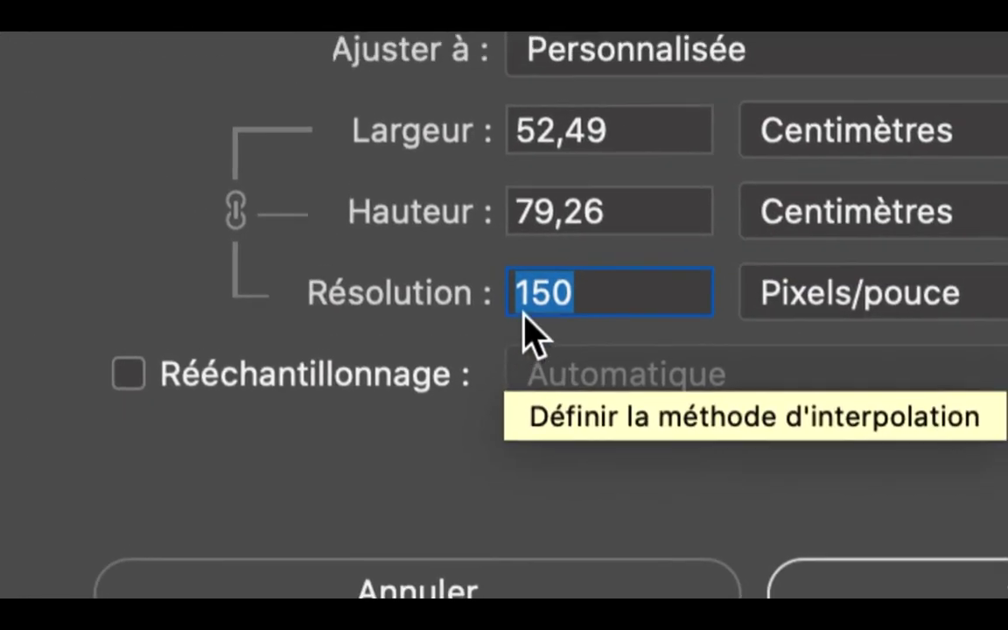
{"action": "type", "text": "300"}
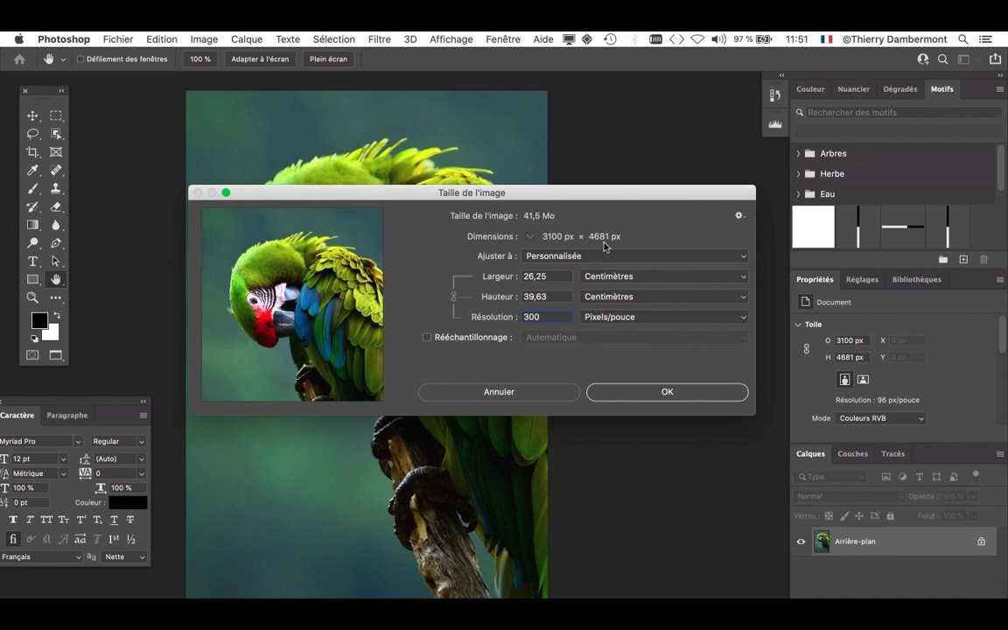
{"action": "left_click", "coordinate": [669, 393]}
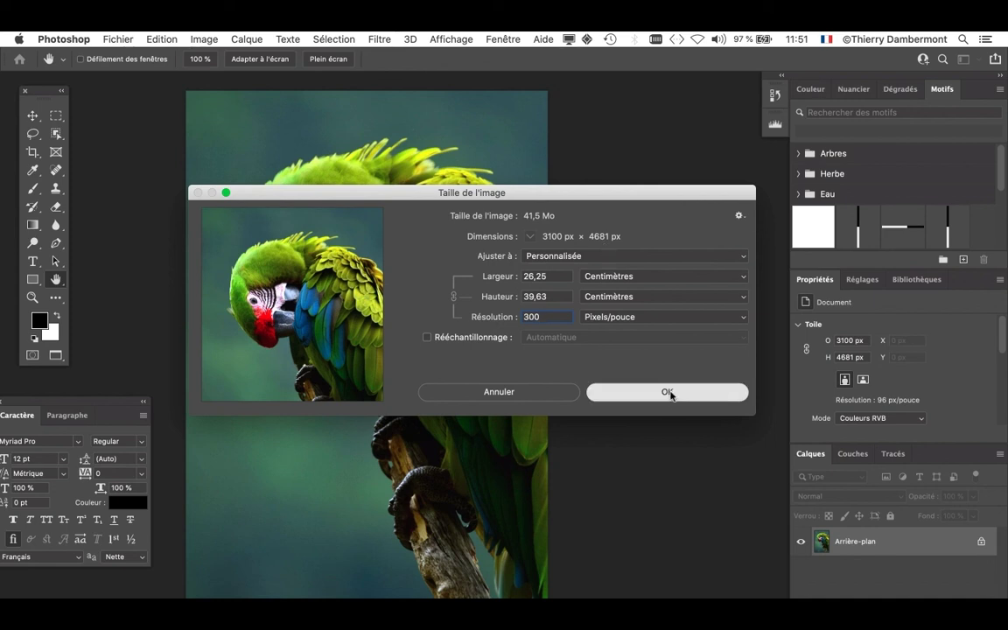
{"action": "left_click", "coordinate": [669, 393]}
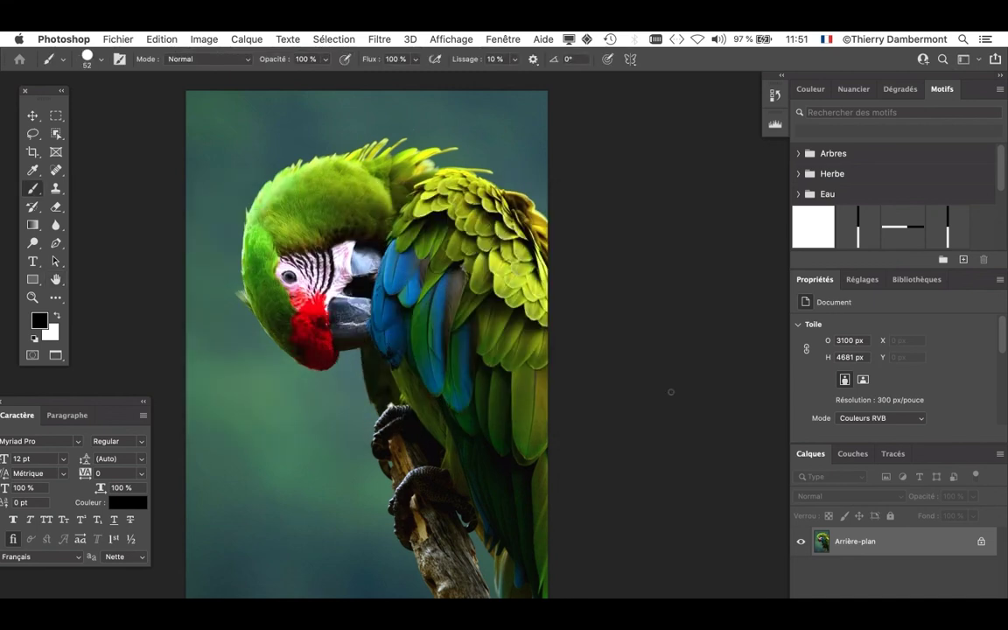